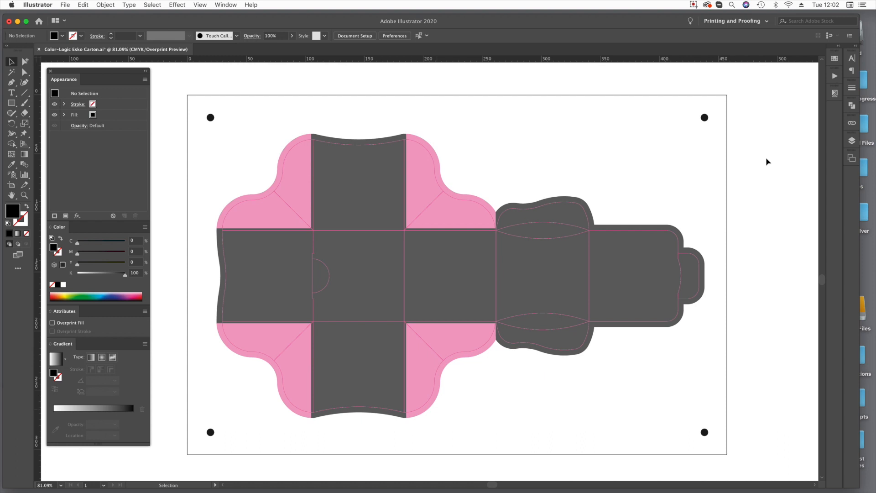
Open the COLOR-LOGIC - Metallic Silver Graphic Styles library.
click(229, 3)
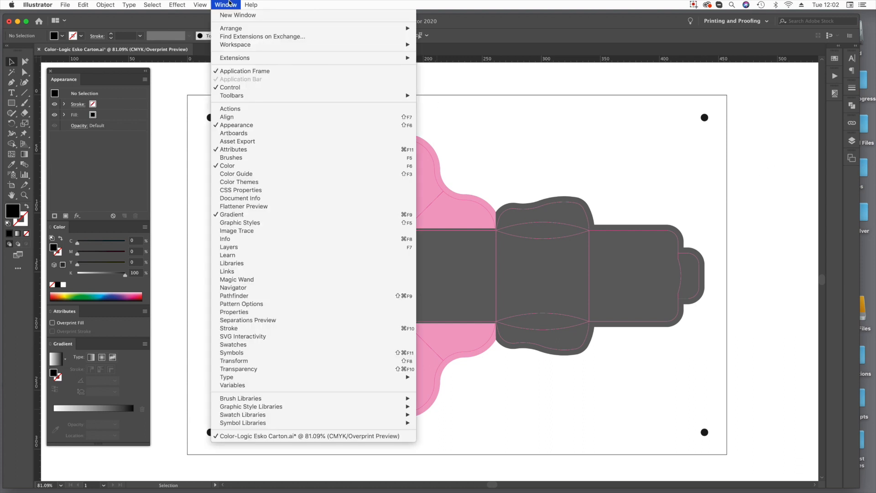
mouse_move(272, 410)
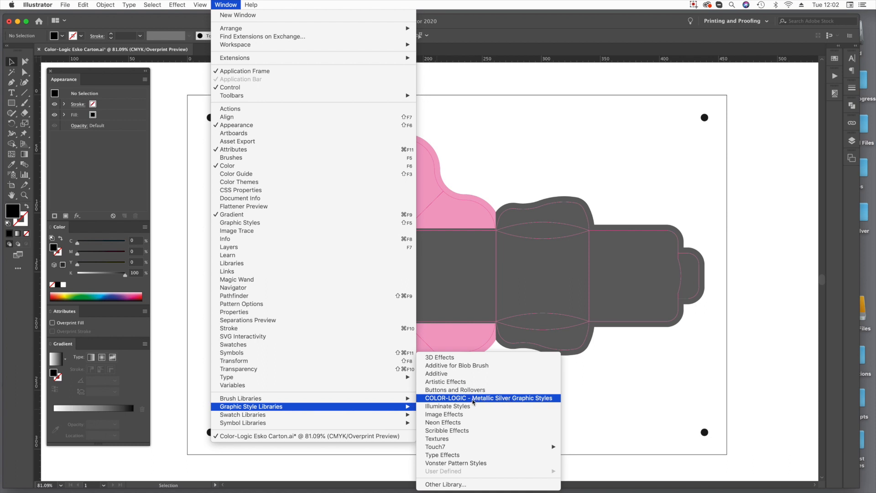
click(507, 398)
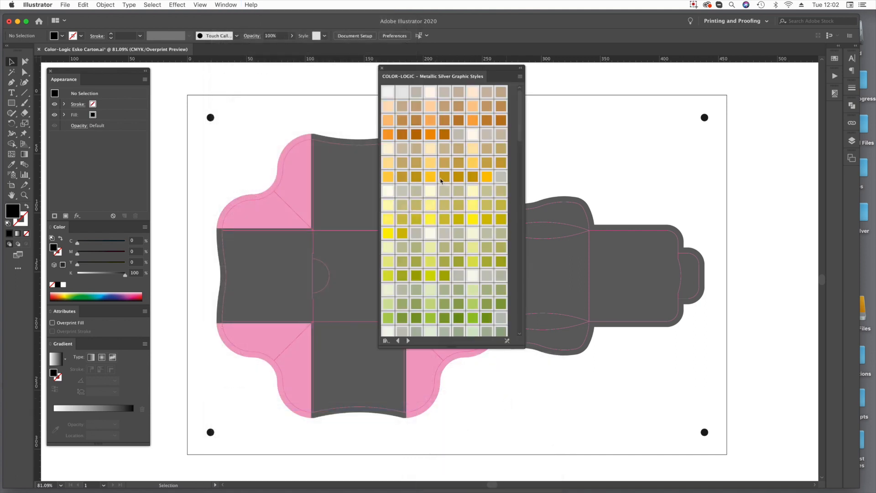
Open the COLOR-LOGIC - Metallic Silver Swatches and COLOR-LOGIC Pattern-FX Volume 4 swatch libraries.
click(224, 4)
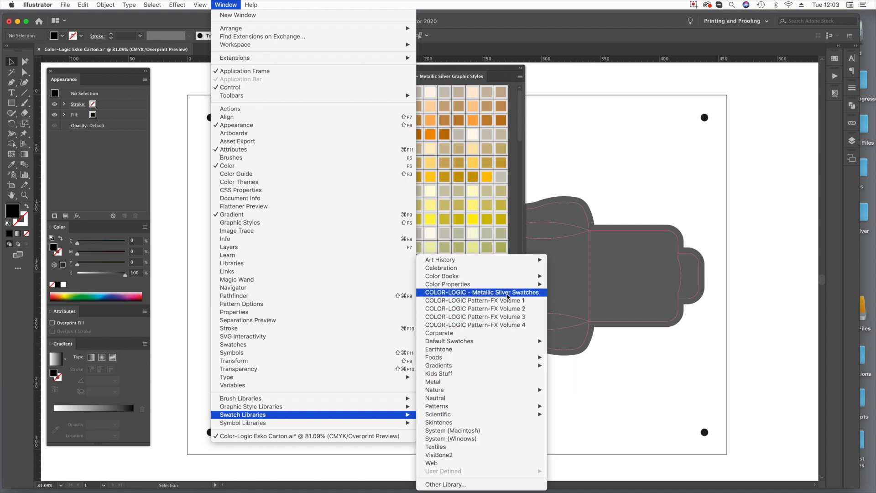
click(508, 297)
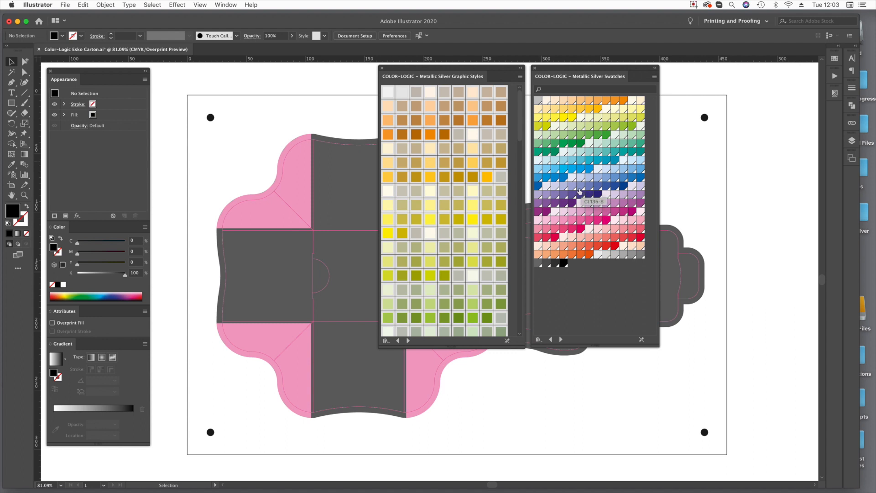
click(221, 5)
mouse_move(297, 416)
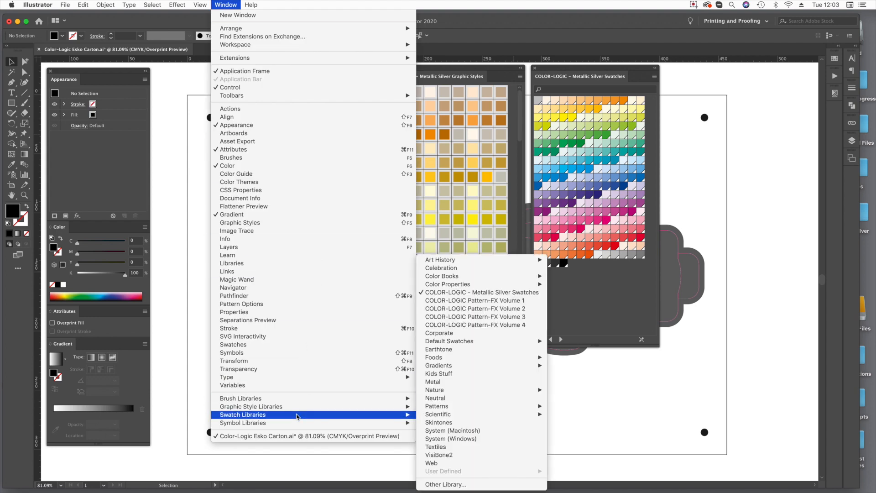
click(505, 326)
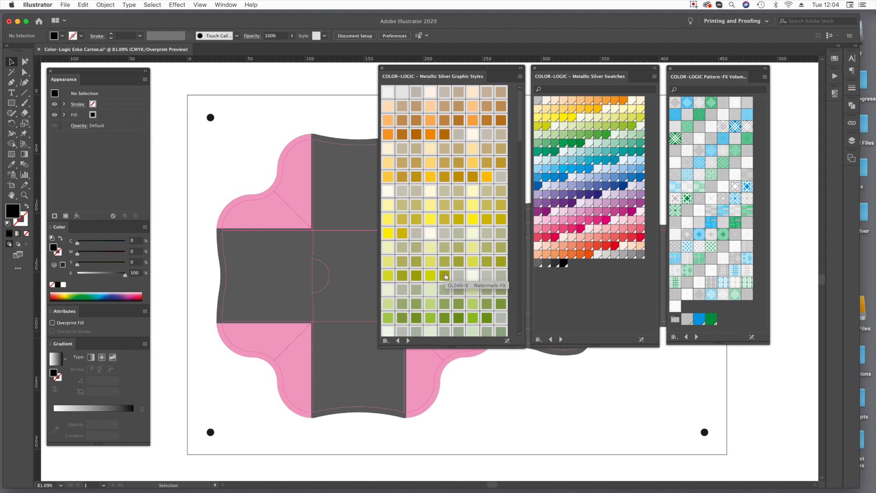
Set the Metallic Silver Graphic Styles library to Large List View and make it Persistent.
click(520, 77)
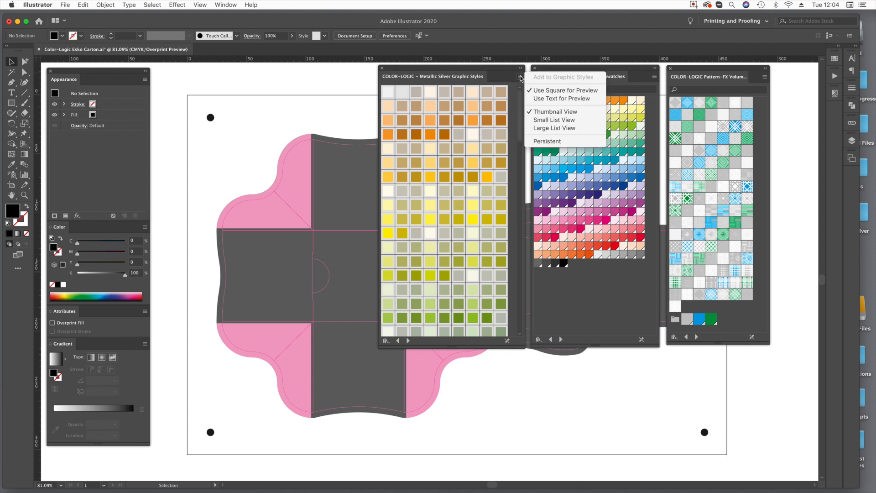
click(570, 129)
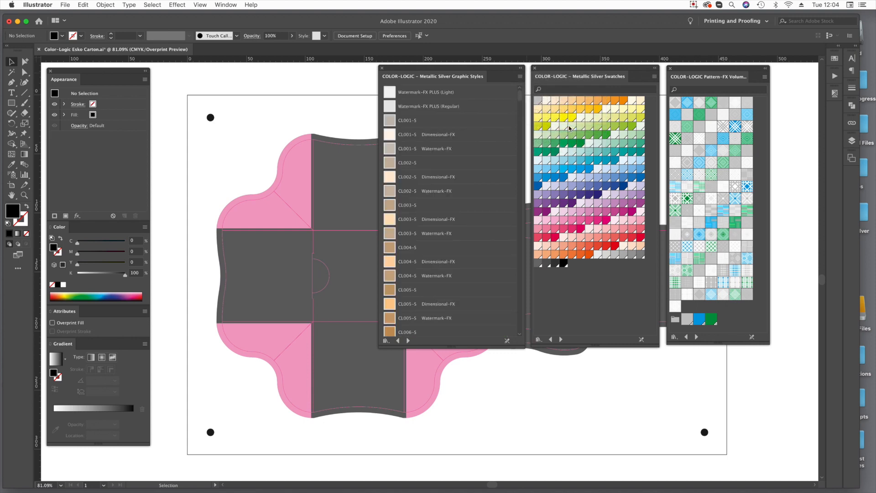
click(520, 77)
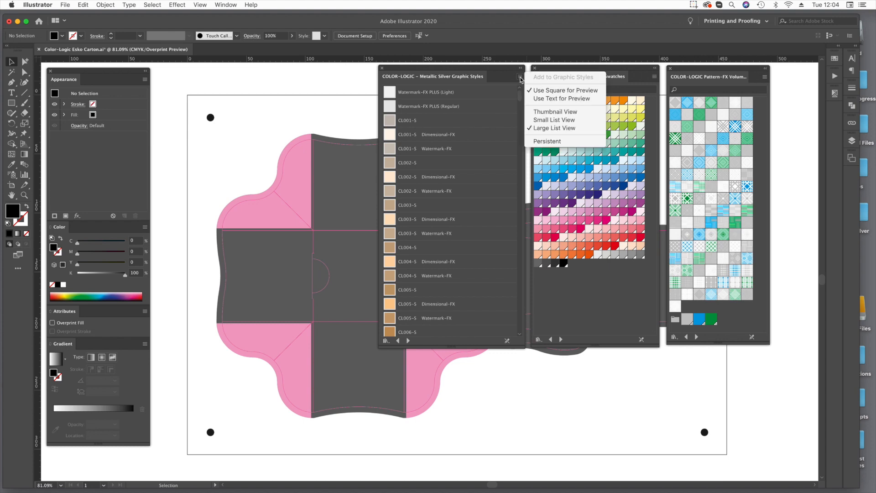
click(568, 144)
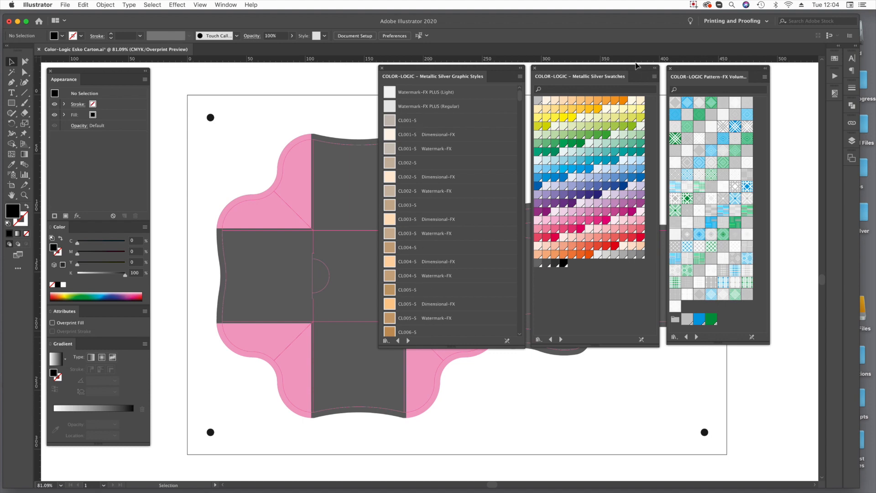
Set the Metallic Silver Swatches library to Large List View and make it Persistent.
click(652, 78)
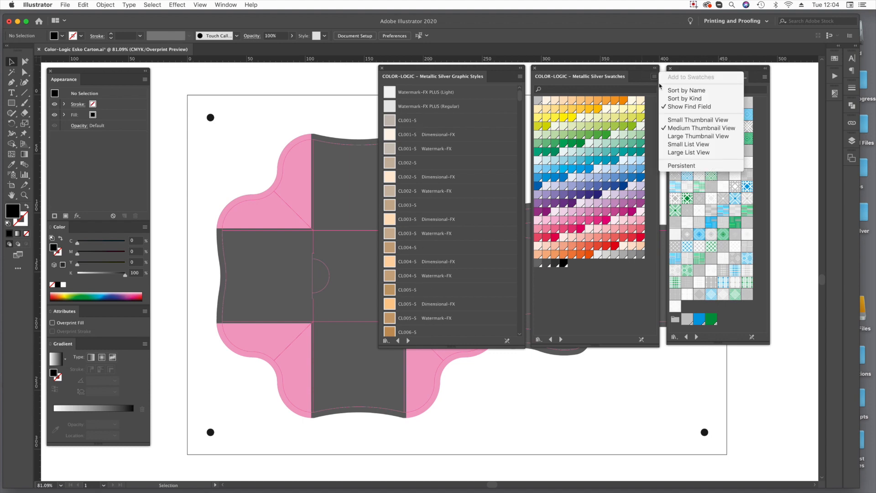
click(680, 154)
click(654, 77)
click(694, 168)
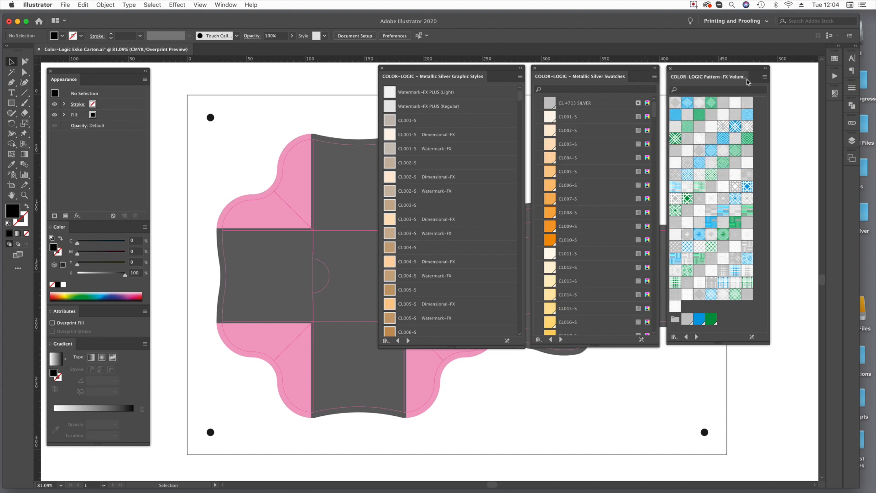
Show the Pattern-FX Volume 4 library as a persistent large list, widened to fit the full pattern names, and look through its entries.
click(764, 76)
click(796, 153)
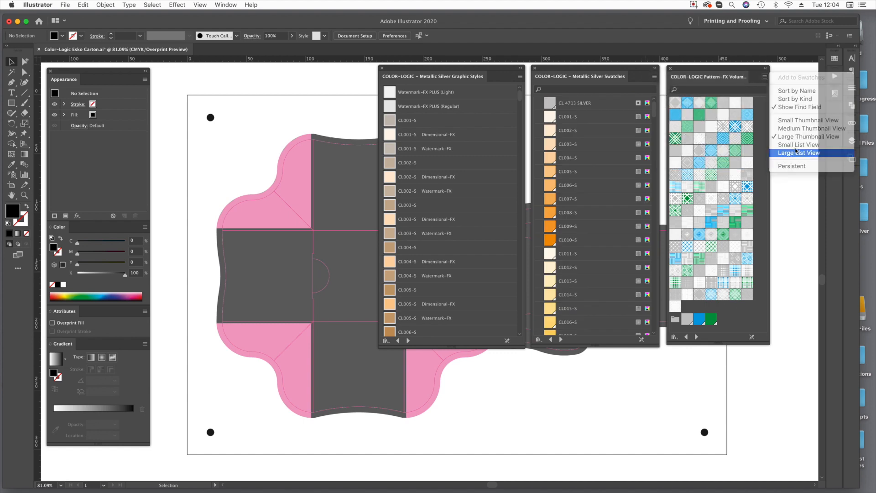
click(766, 77)
click(797, 166)
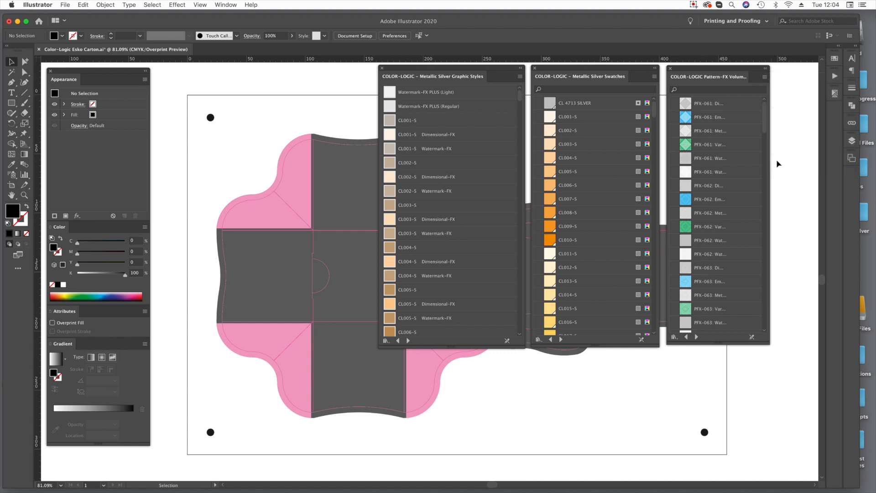
drag(770, 163, 808, 163)
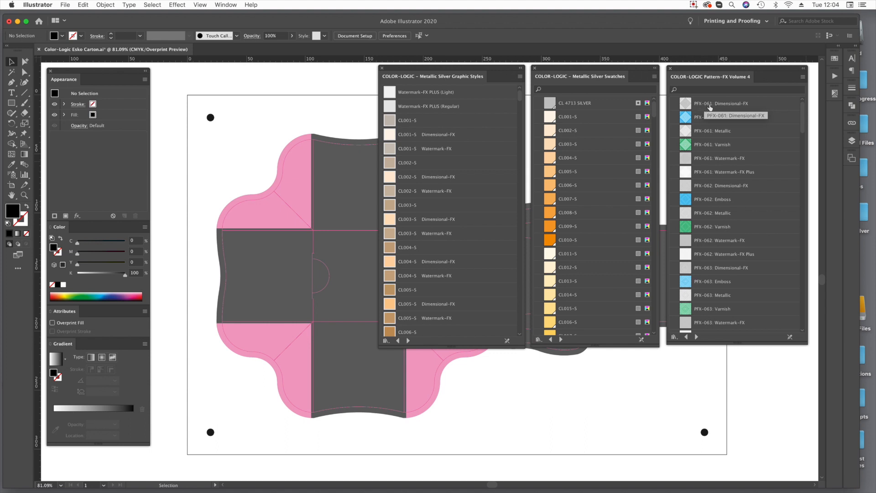
scroll(713, 215, down, 20)
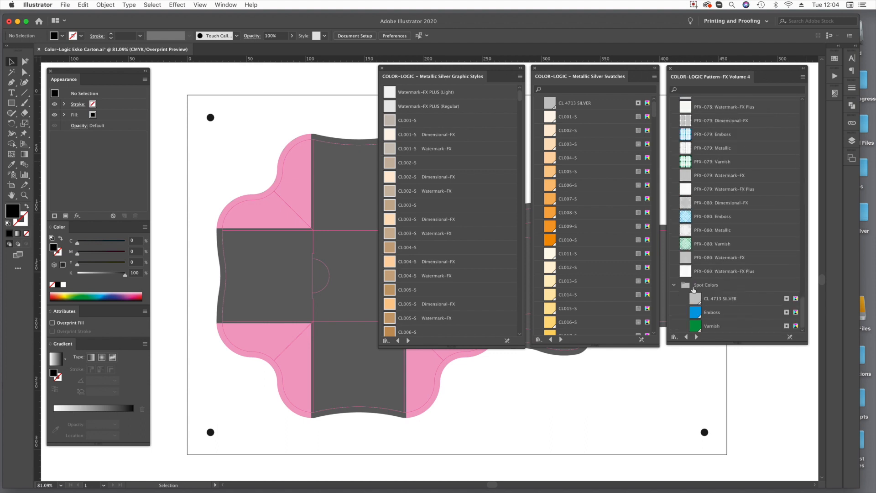
scroll(727, 273, up, 15)
scroll(725, 270, up, 5)
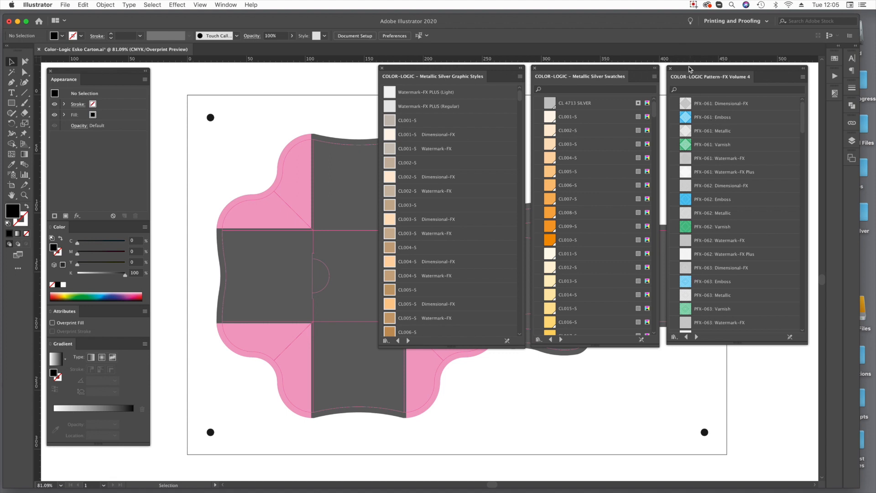
Dock the Pattern-FX, Metallic Silver Swatches and Graphic Styles libraries together as collapsed icons, clearing the view of the carton.
drag(689, 71, 834, 110)
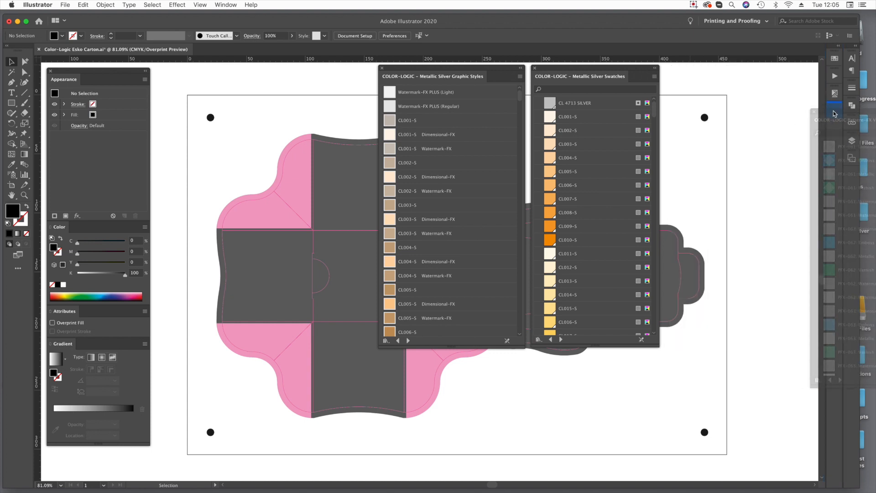
drag(595, 70, 835, 129)
drag(473, 69, 825, 151)
key(space)
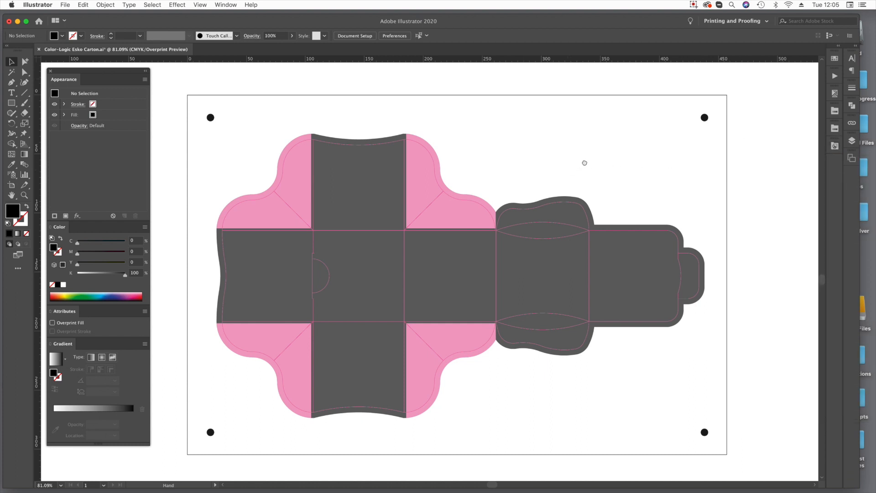
drag(568, 171, 593, 164)
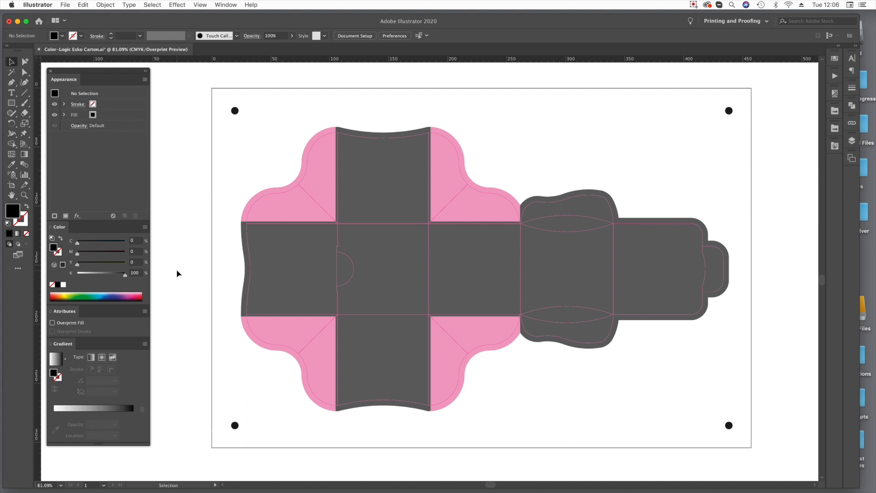
Apply the CL090-S graphic style from the Metallic Silver Graphic Styles library to the carton's dark background.
click(25, 72)
click(835, 146)
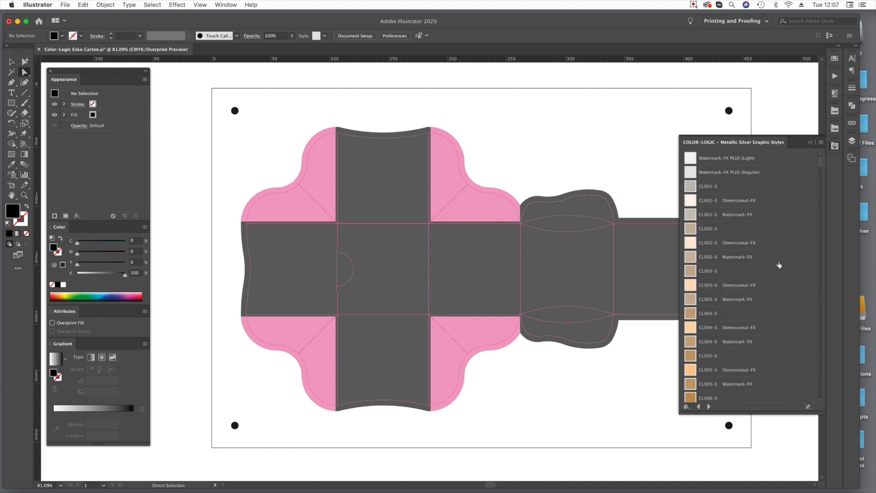
scroll(778, 265, down, 20)
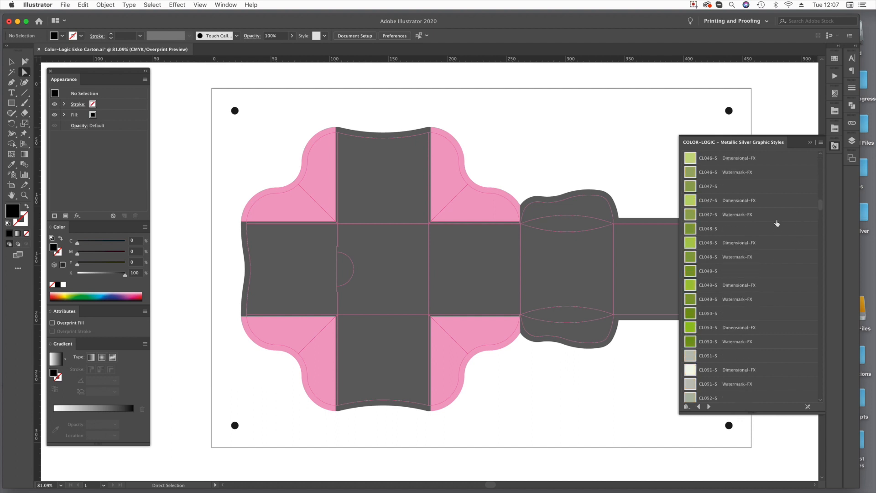
scroll(777, 223, down, 20)
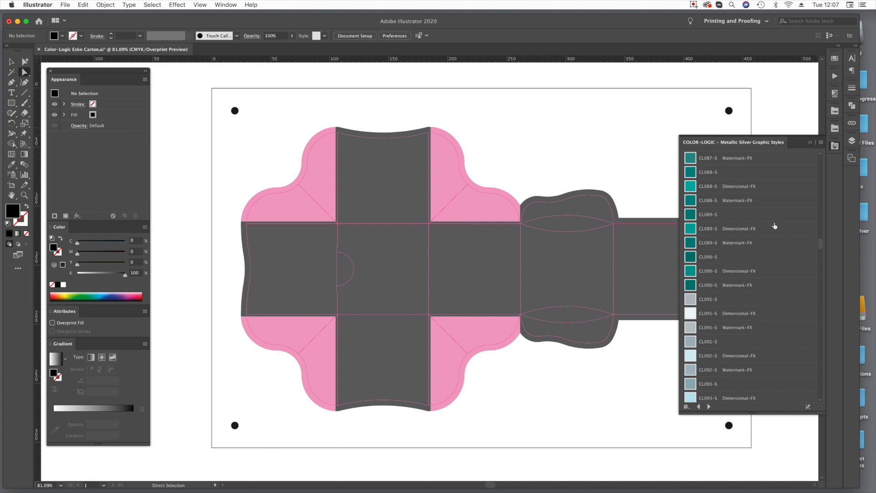
click(708, 258)
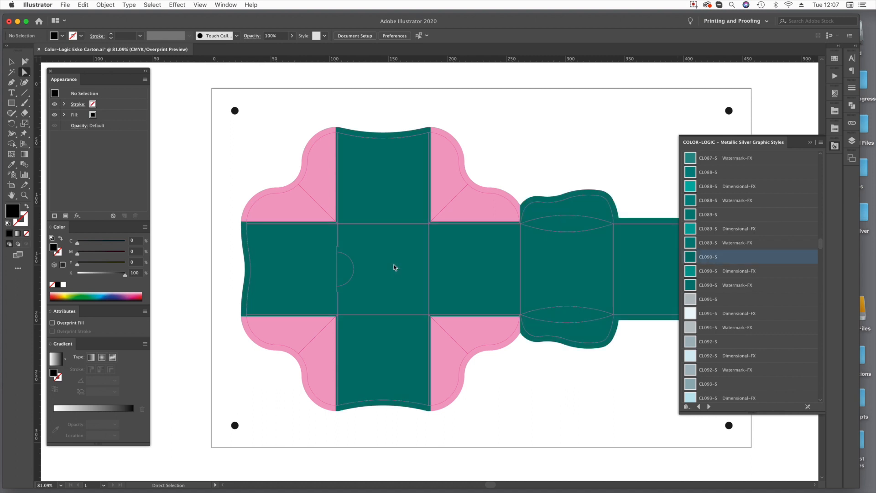
Select the carton's teal background and examine the color and overprint setting of each of its two fills.
scroll(477, 264, right, 5)
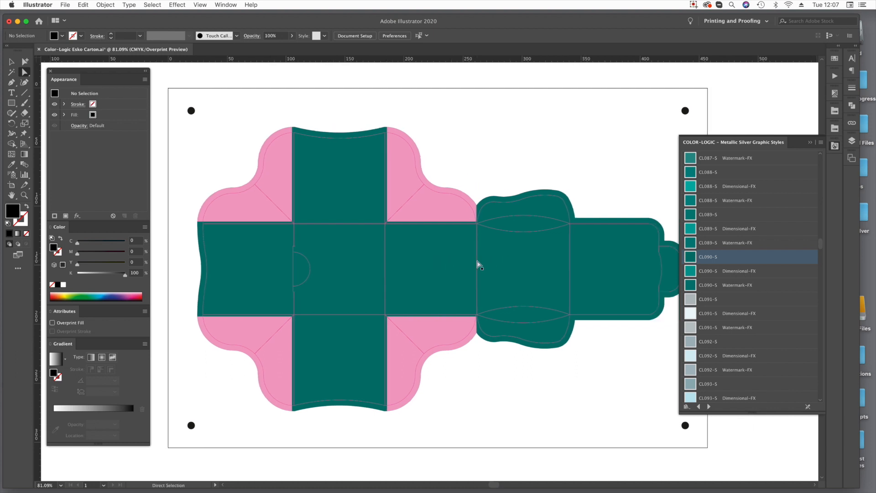
click(352, 257)
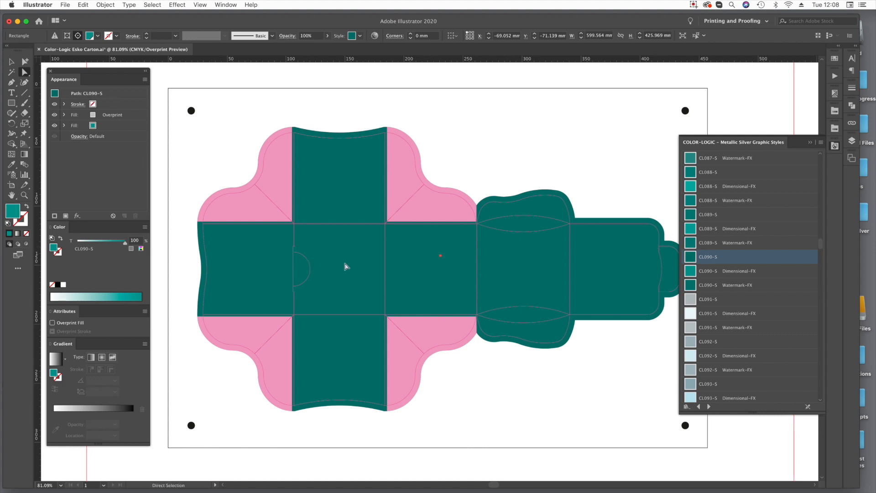
click(106, 128)
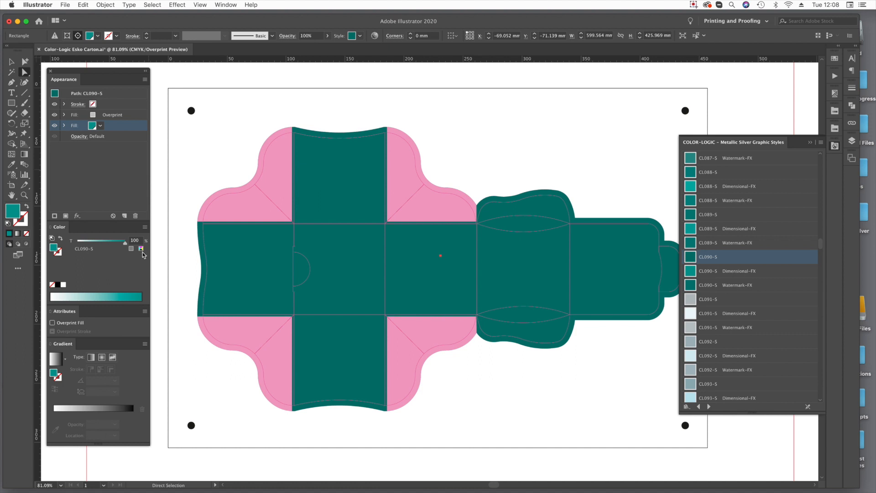
click(131, 119)
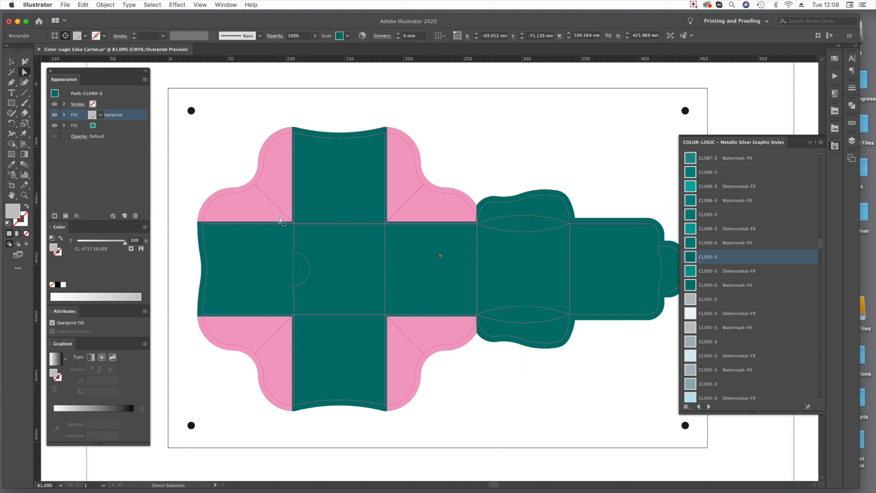
Apply the CL017-S graphic style from the Metallic Silver Graphic Styles library to the carton's four pink corner flaps.
scroll(705, 316, up, 15)
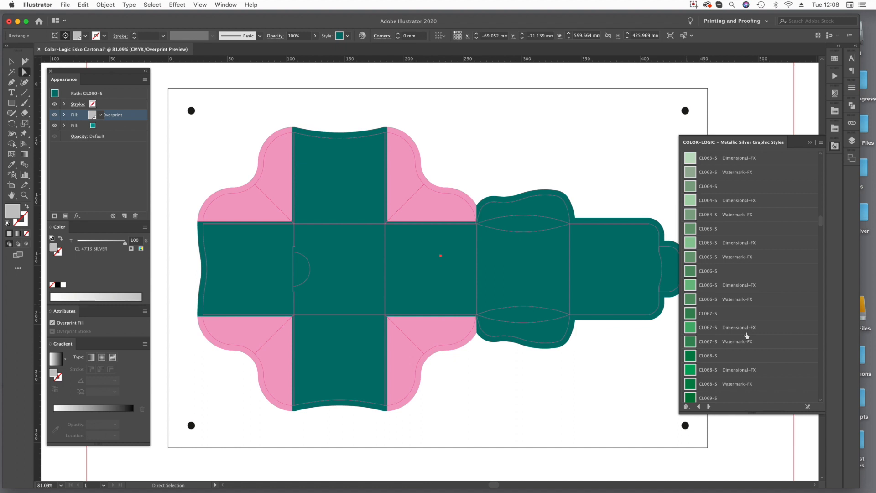
scroll(747, 335, up, 20)
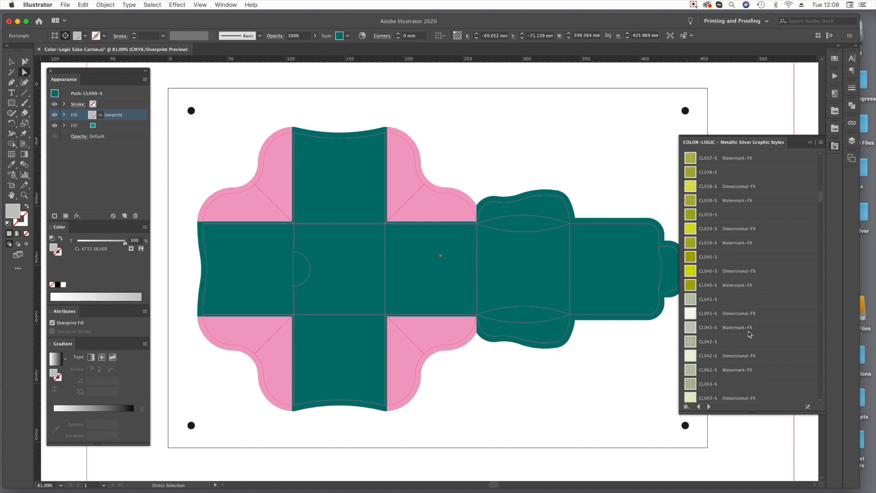
scroll(749, 333, up, 6)
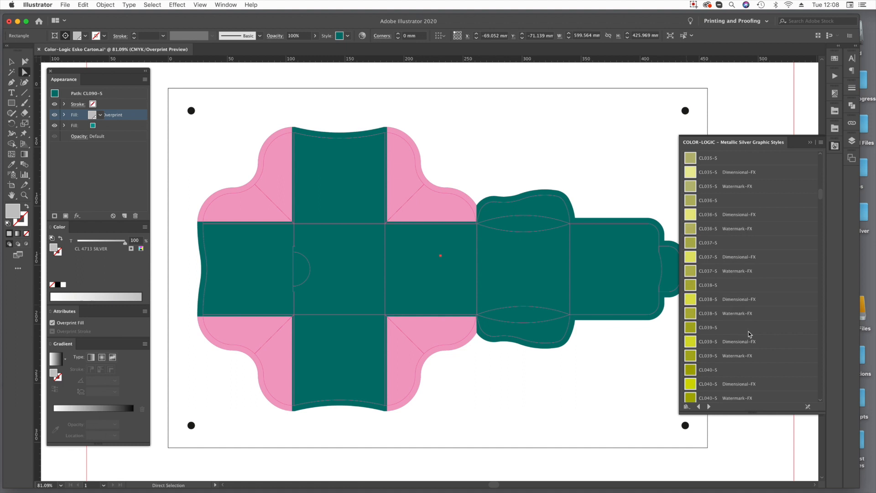
scroll(749, 334, up, 10)
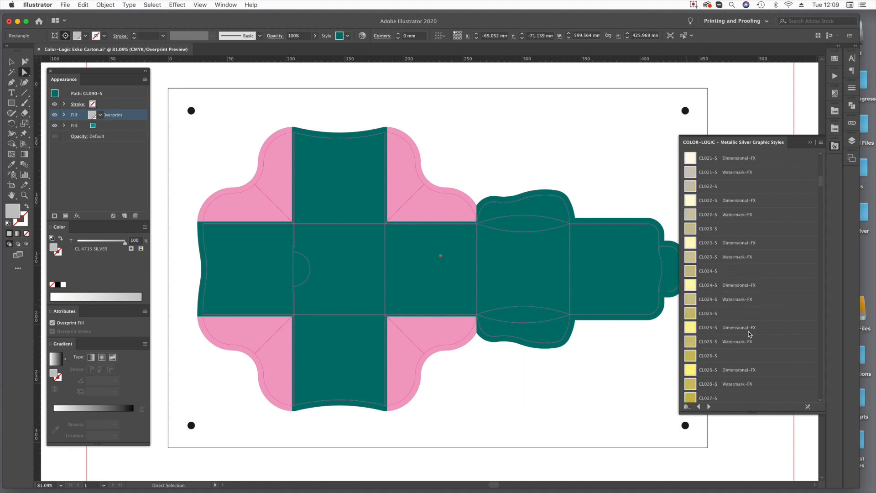
scroll(749, 333, up, 3)
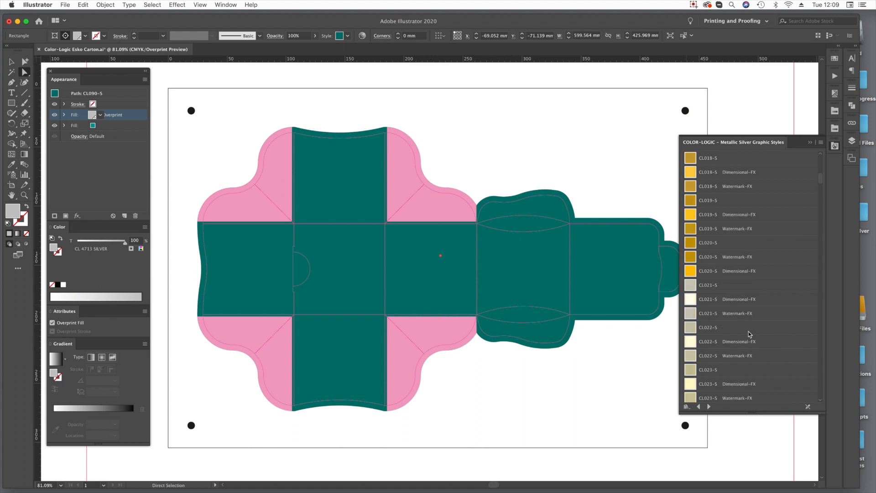
scroll(749, 332, up, 2)
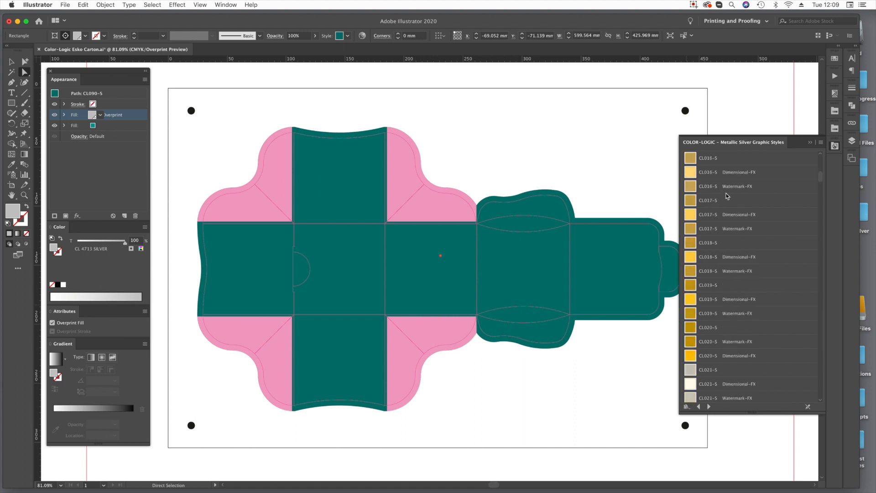
drag(712, 203, 248, 216)
drag(689, 201, 429, 327)
drag(689, 203, 247, 332)
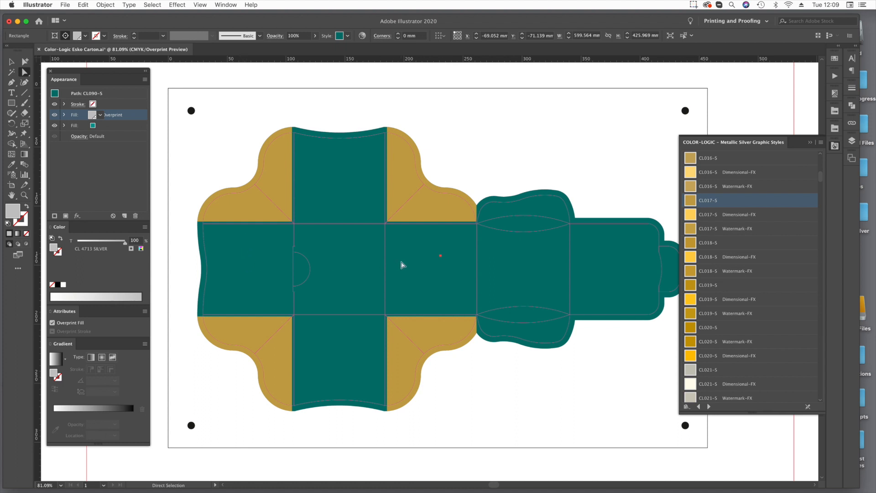
Examine the fills and overprint settings of the gold corner flap and the carton's teal background, leaving nothing selected.
click(256, 214)
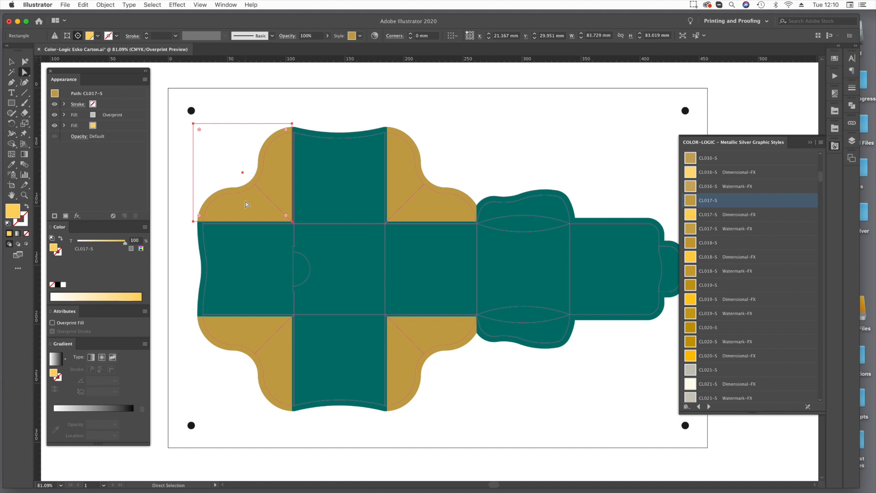
click(244, 259)
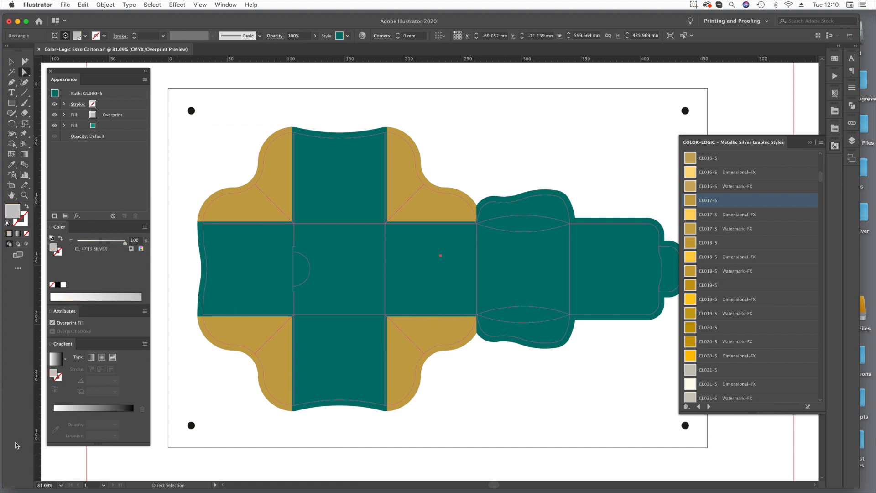
click(79, 453)
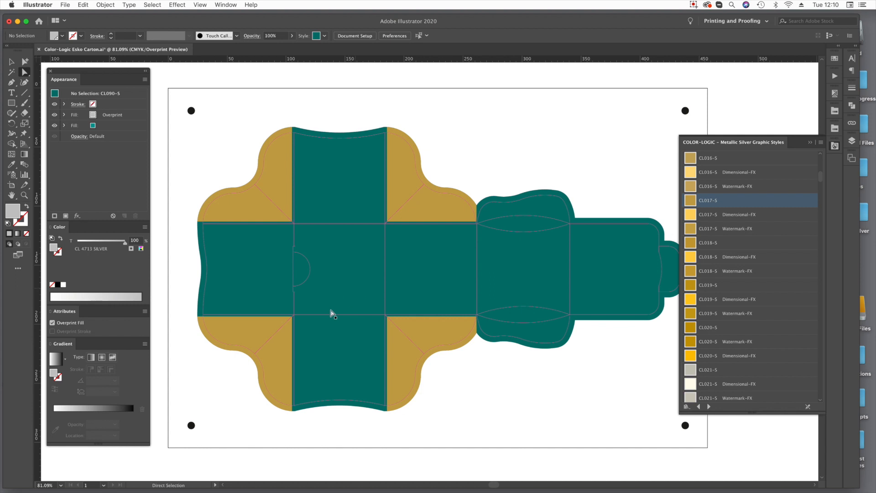
Remove the overprinting silver fill from the carton's teal background.
click(360, 267)
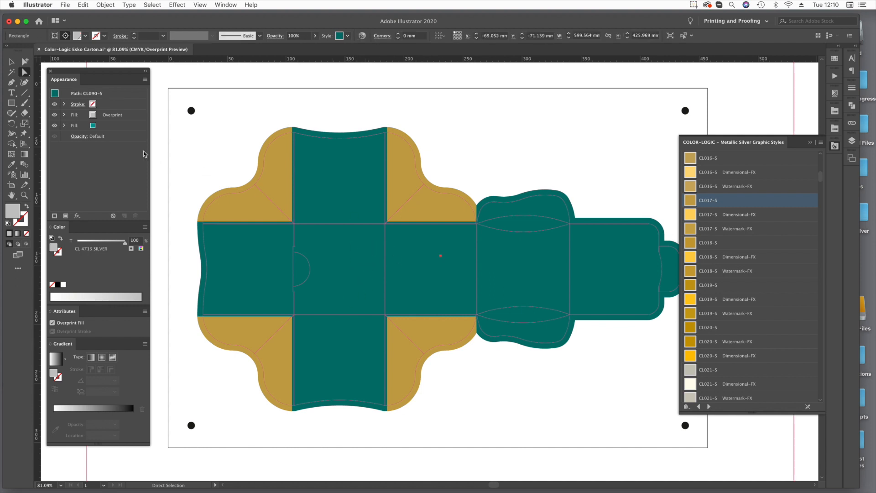
click(117, 120)
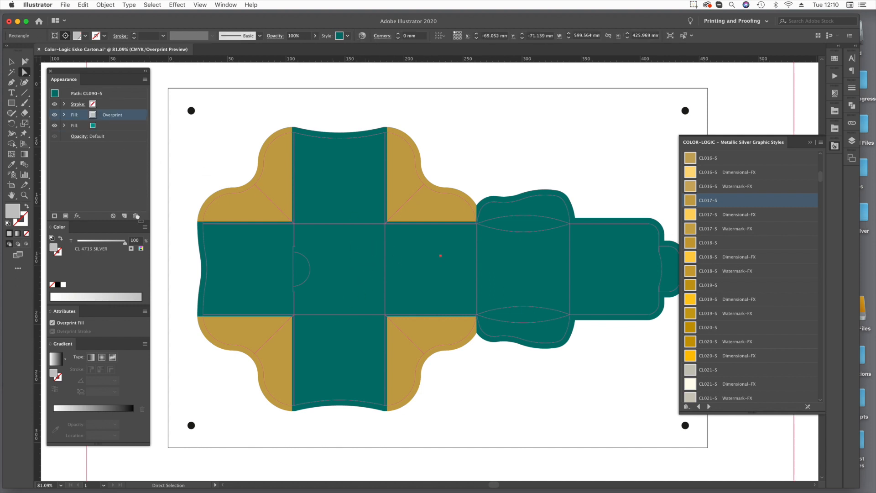
click(137, 216)
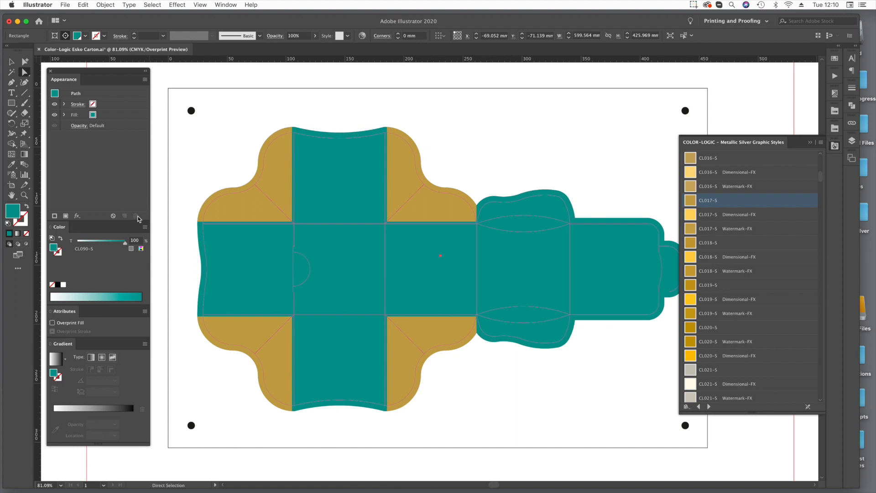
Convert the teal background's remaining fill to CMYK and set it to C 30, M 30, Y 30, K 100.
click(143, 250)
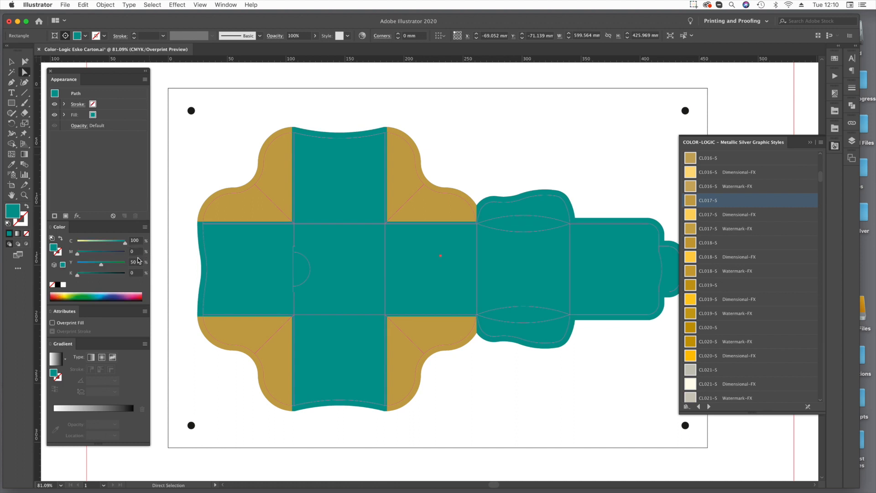
click(136, 243)
text(30)
key(Tab)
text(30)
key(Tab)
text(30)
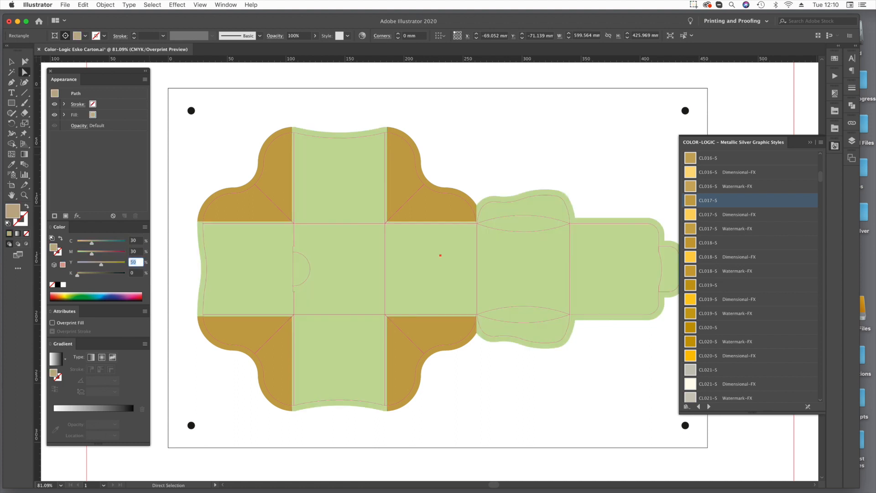
key(Tab)
text(100)
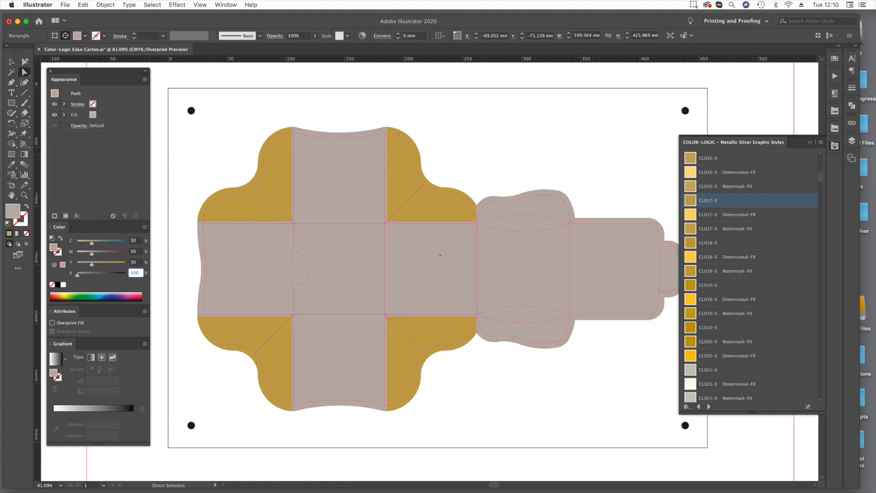
key(Return)
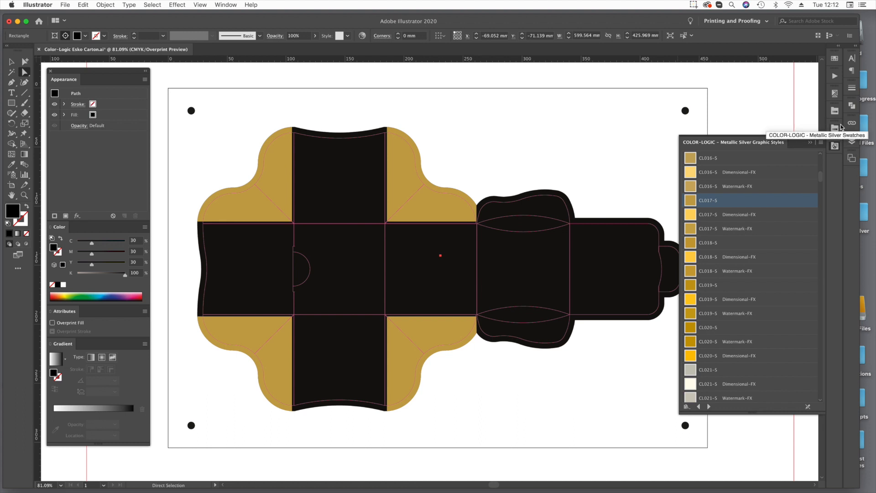
Make the Brand Logo layer visible.
click(853, 141)
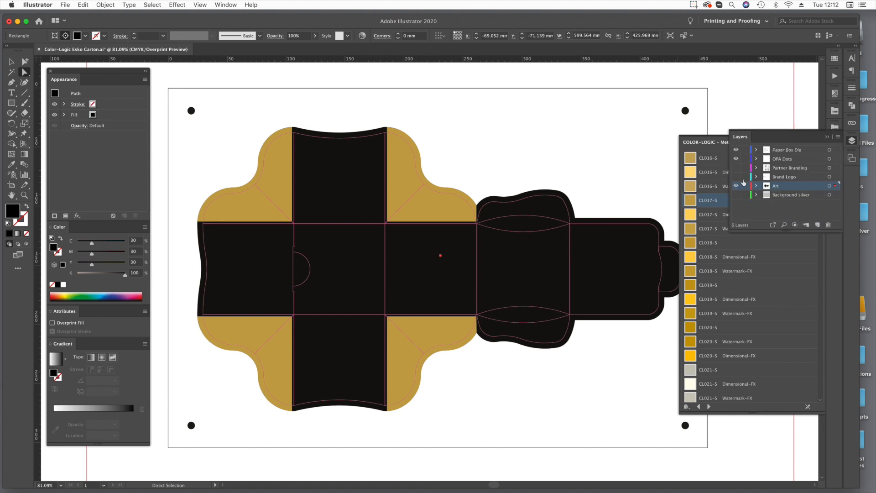
click(737, 177)
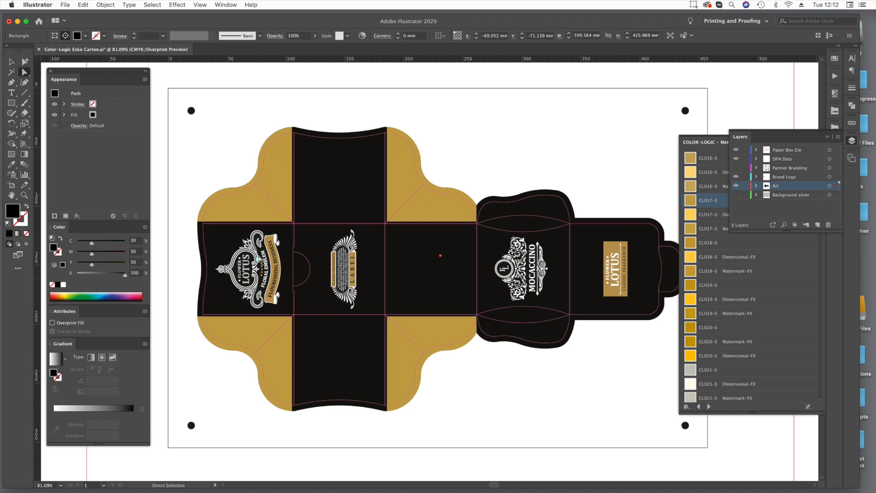
Check the fill color of the LOTUS lettering in the Flower Lotus emblem, leaving it deselected with the carton in view.
key(z)
drag(211, 236, 289, 316)
key(a)
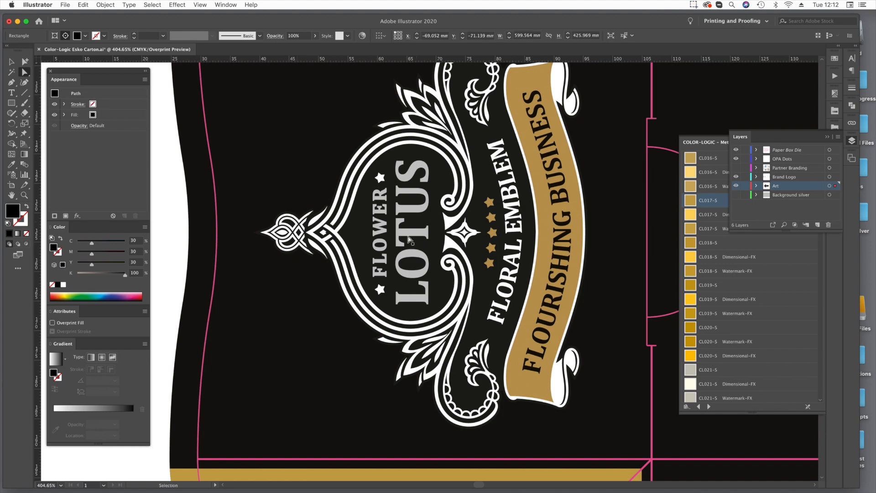
click(403, 168)
key(v)
key(a)
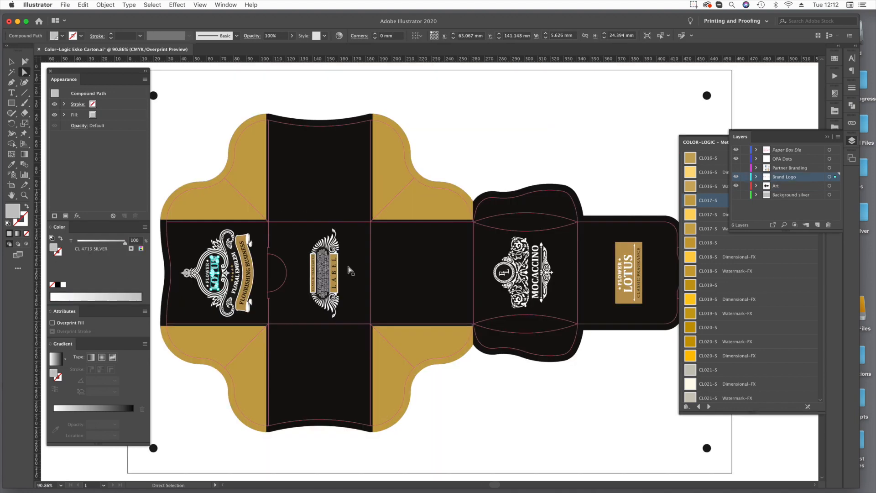
click(120, 472)
key(space)
drag(280, 278, 331, 280)
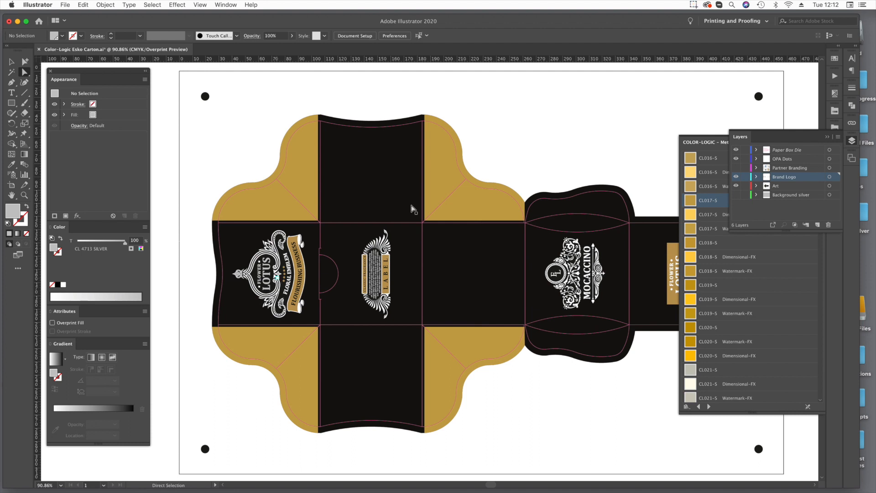
Float the Layers panel over the artwork and preview the CL 4713 SILVER separation alone before restoring all CMYK separations.
drag(789, 137, 630, 84)
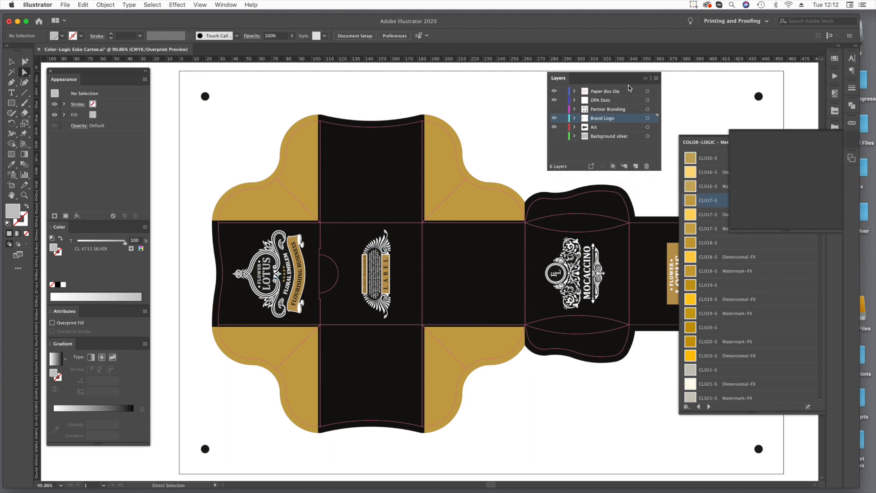
click(835, 94)
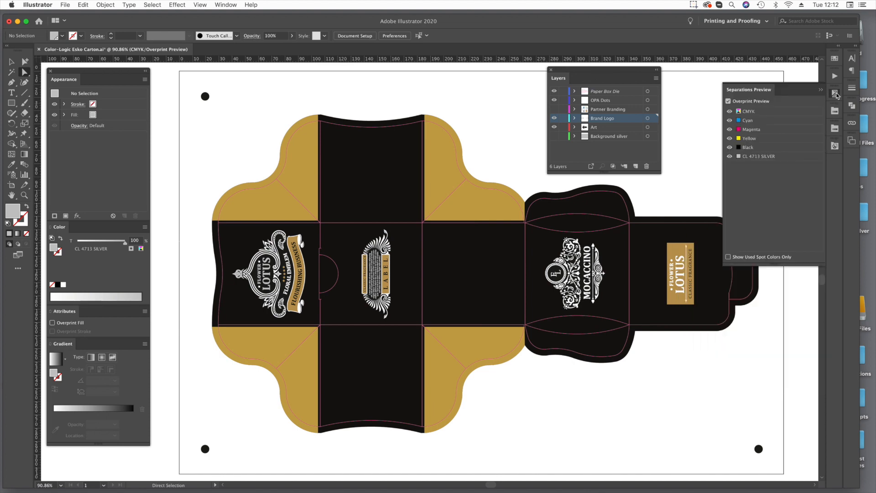
click(729, 110)
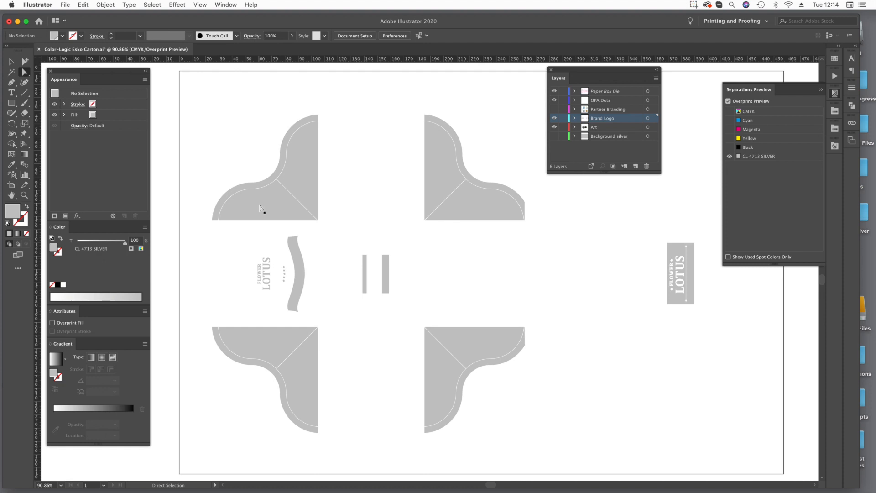
click(729, 112)
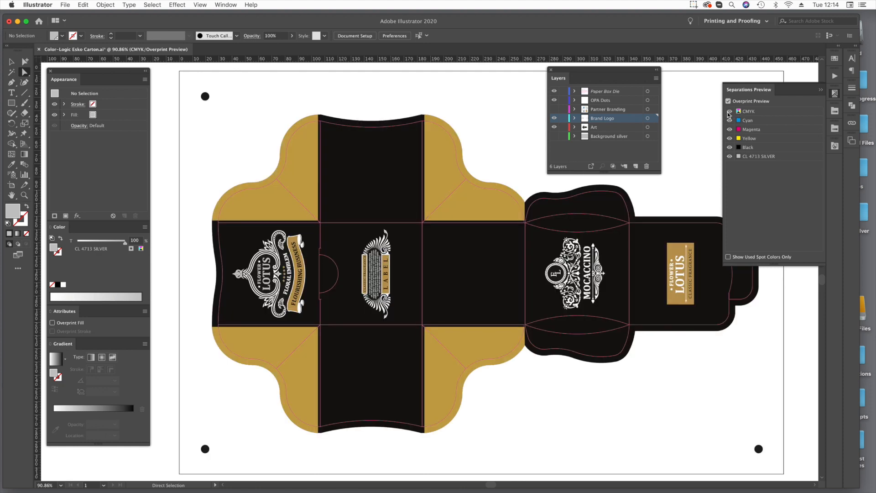
Make the Partner Branding layer visible and bring the whole carton into view.
click(554, 109)
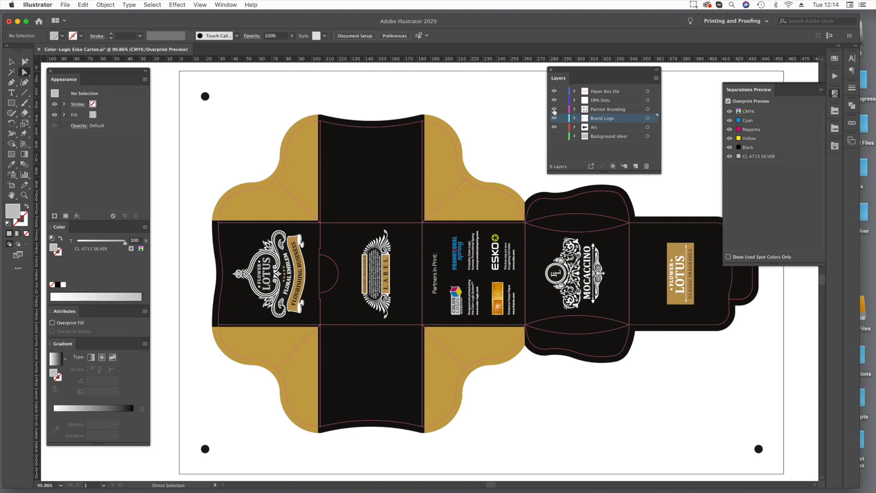
key(super+minus)
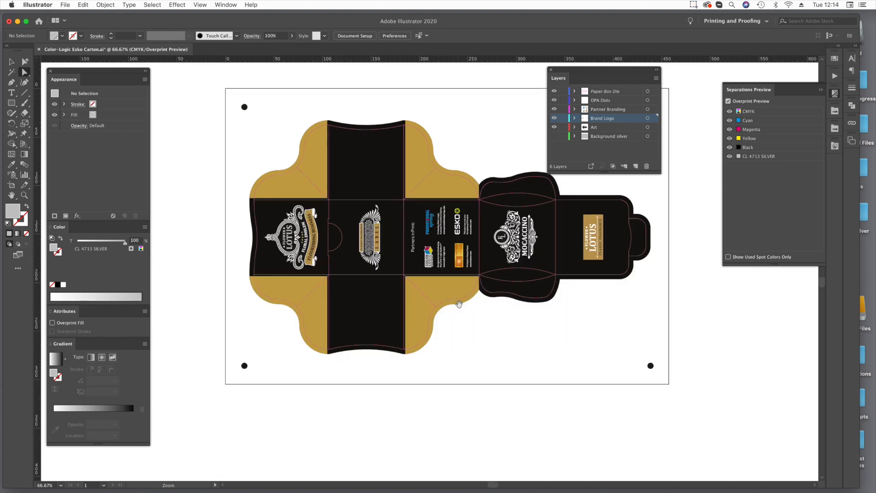
scroll(459, 308, up, 3)
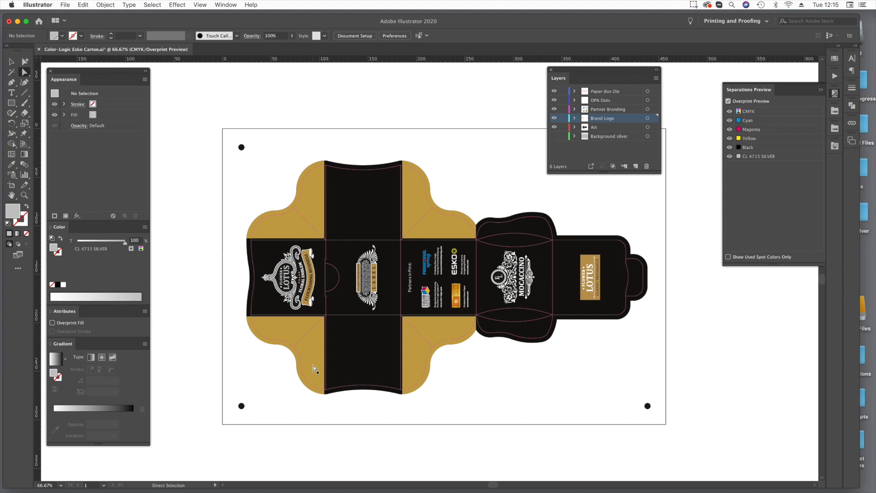
Make the Background silver layer visible and examine the fill and overprint setting of its silver rectangle.
click(554, 136)
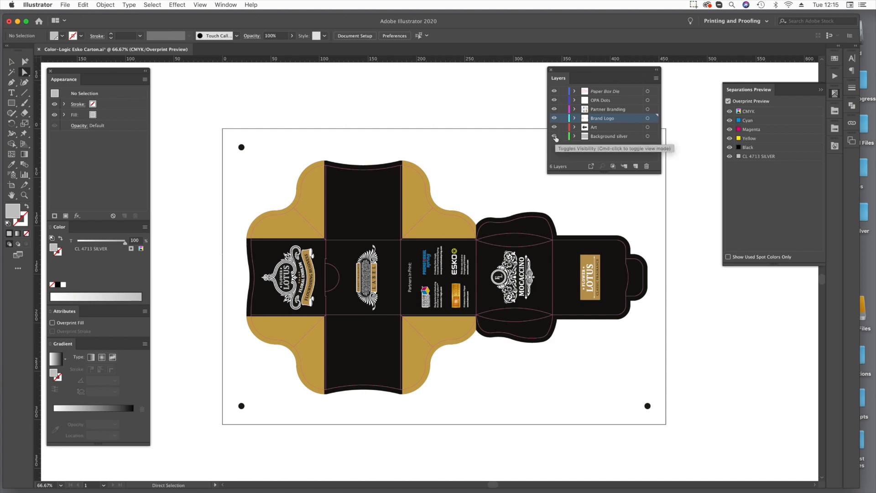
drag(448, 201, 428, 226)
click(447, 191)
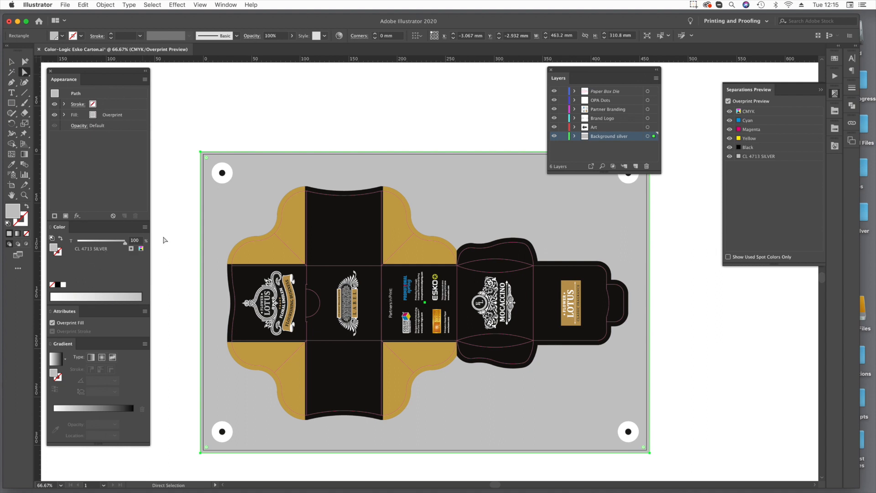
click(301, 139)
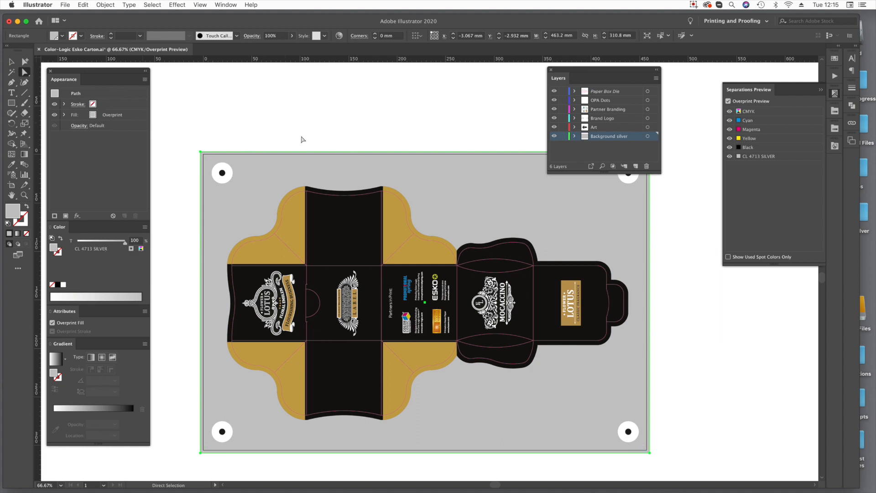
click(452, 184)
click(262, 113)
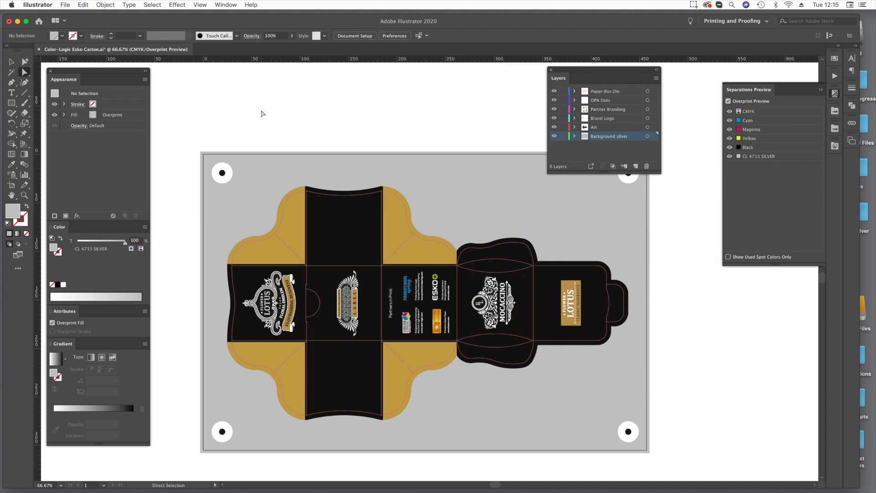
Delete the silver rectangle from the Background silver layer.
click(445, 175)
key(Delete)
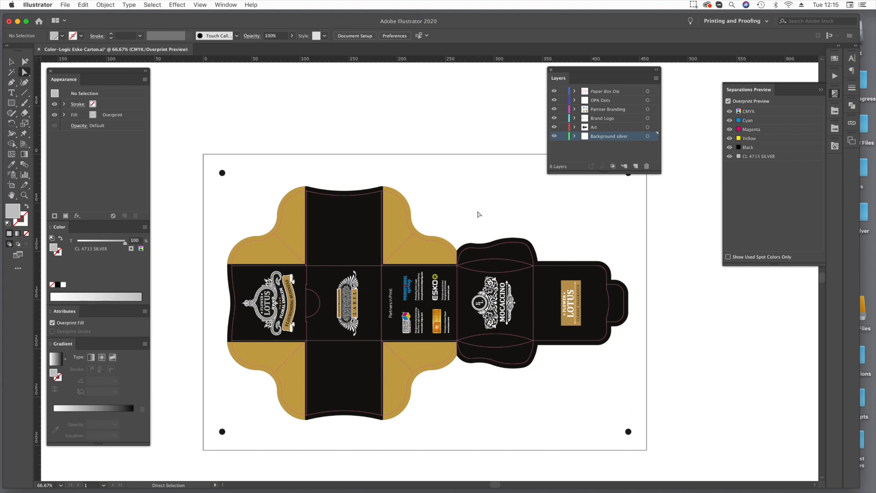
Paste the silver rectangle back in place on the Background silver layer and deselect it.
key(v)
key(super+f)
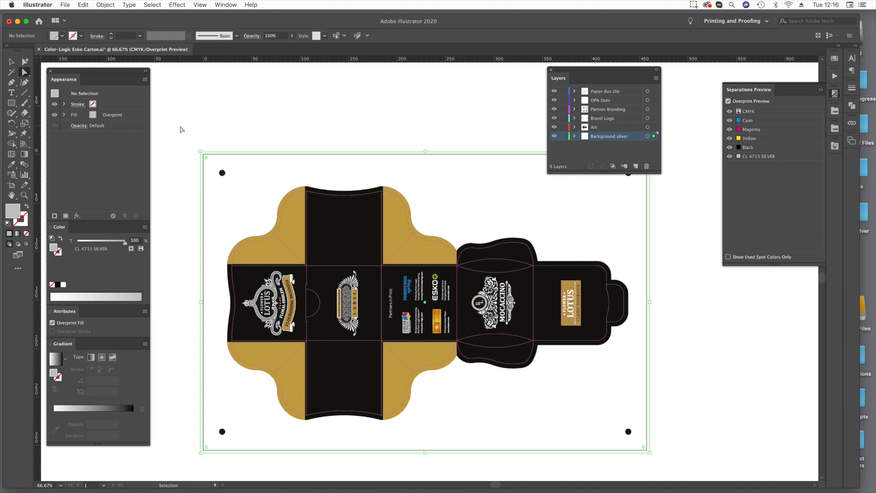
click(249, 124)
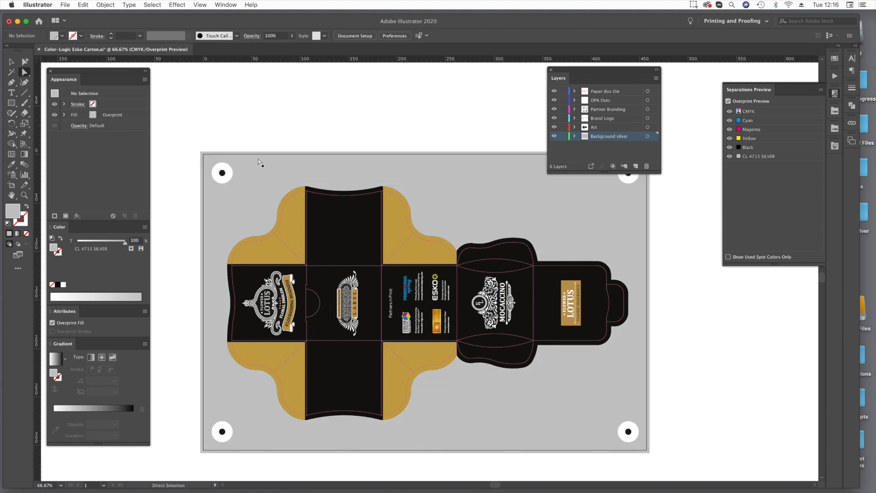
Examine the white circle around the sheet's upper-left black dot and the compound path outlining the carton art.
click(221, 178)
click(216, 181)
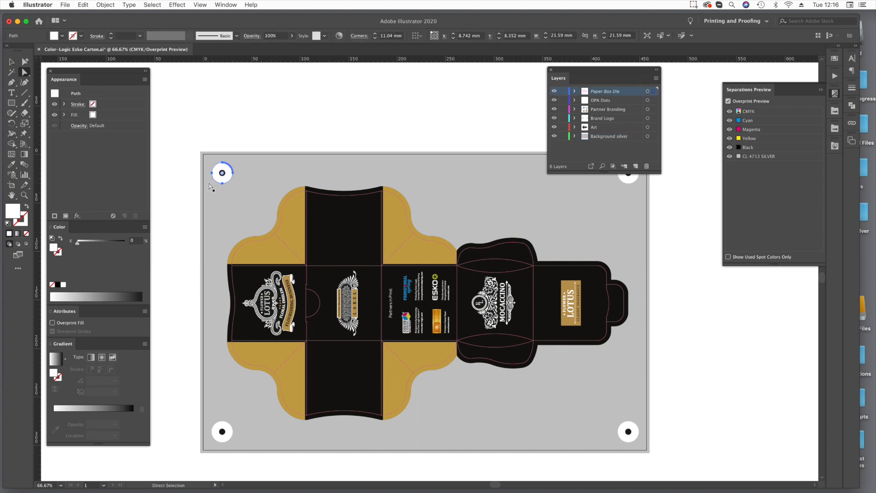
click(176, 132)
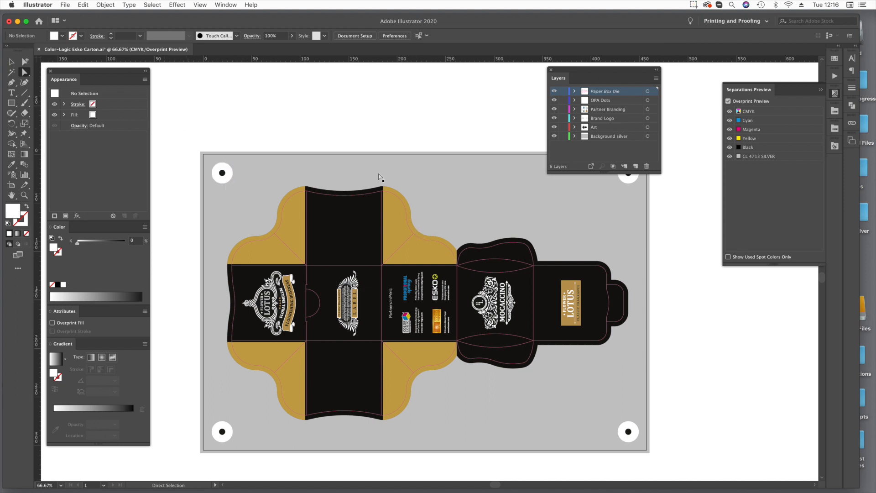
click(405, 390)
click(343, 468)
click(402, 412)
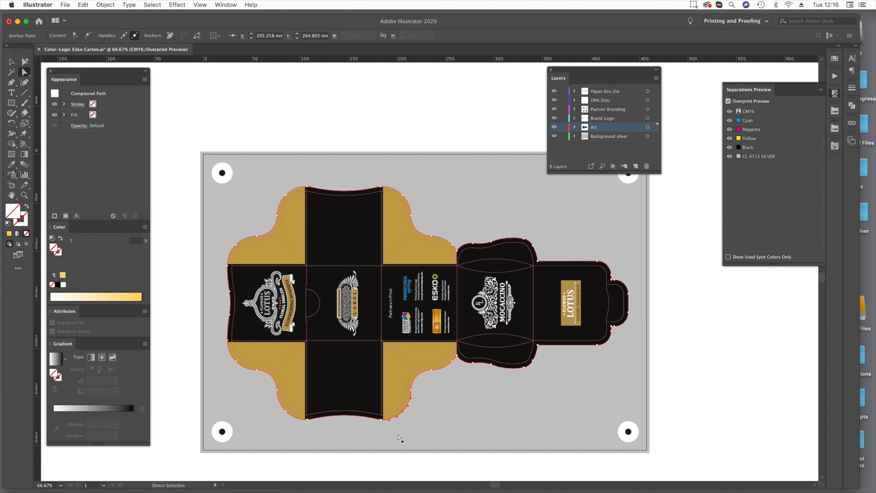
click(677, 360)
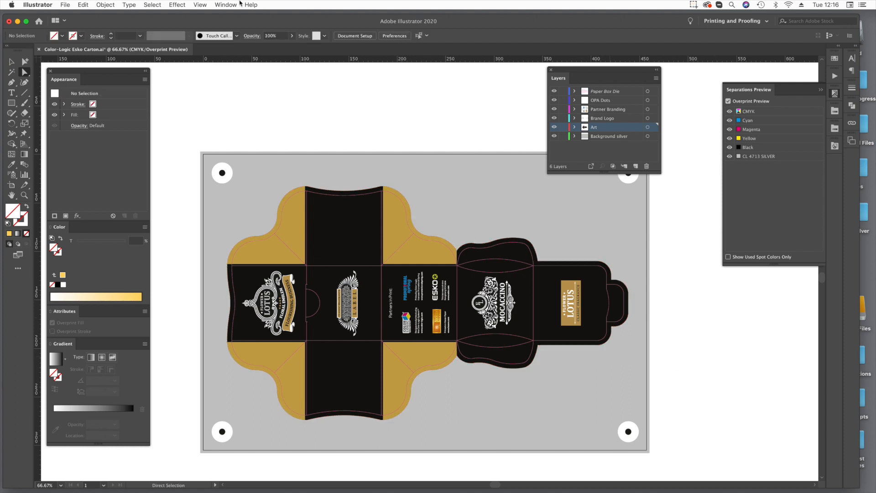
Save the artwork to the Desktop as test carton.ai in Adobe Illustrator format with the default Illustrator 2020 options.
click(76, 3)
mouse_move(71, 4)
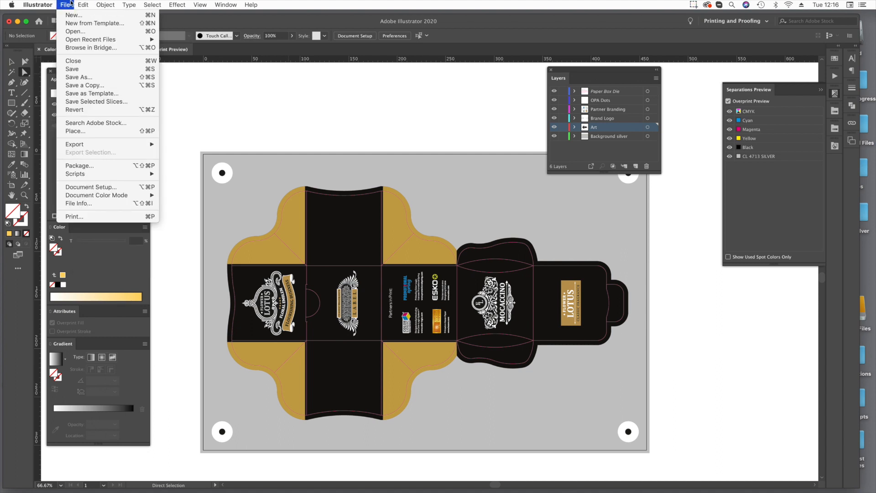
click(75, 77)
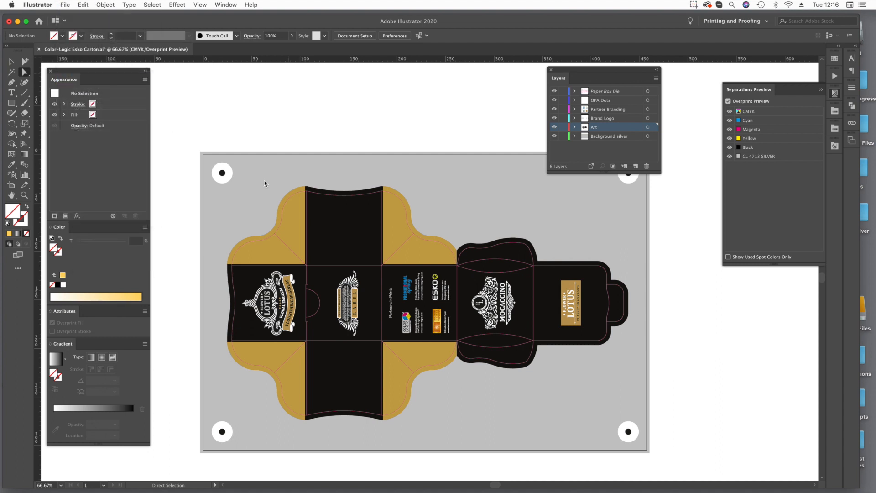
text(test.ai)
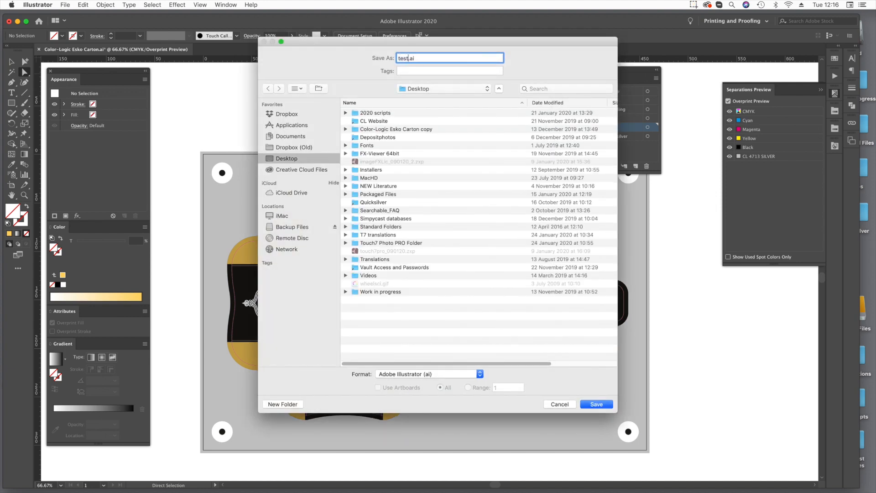
text( carton)
key(Return)
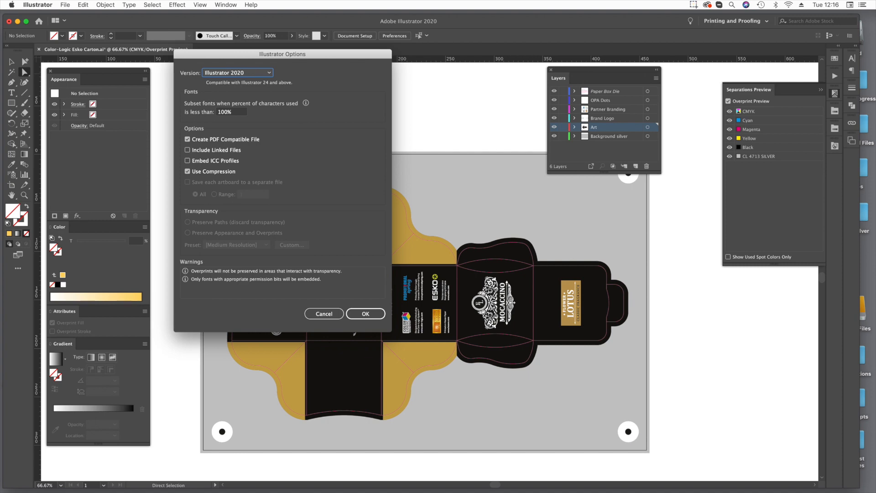
key(Return)
click(50, 4)
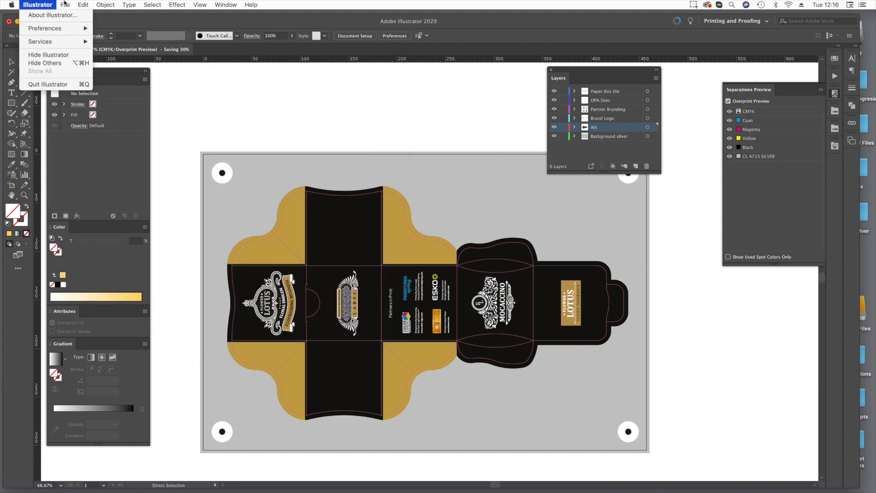
mouse_move(65, 3)
click(95, 77)
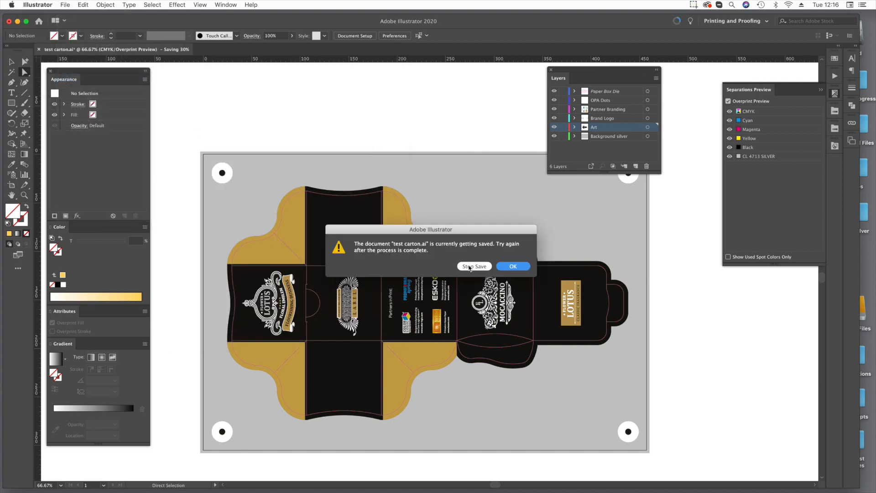
click(511, 268)
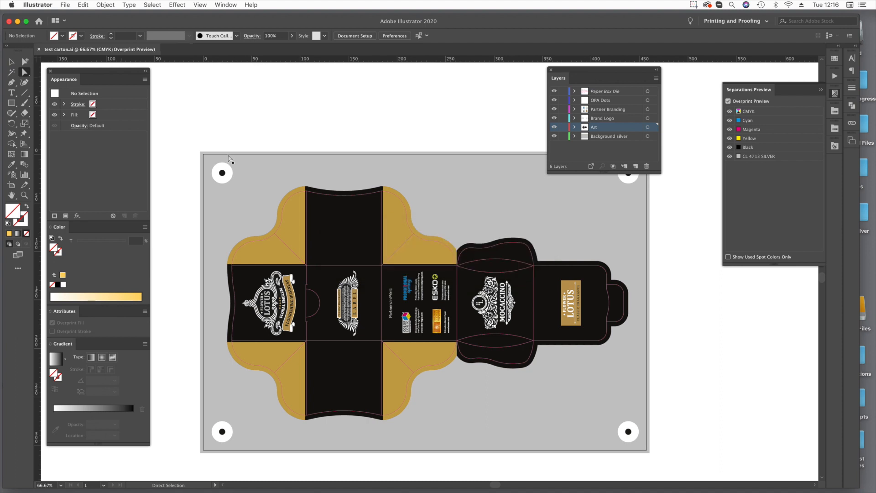
Save the artwork to the Desktop as an Adobe PDF named test carton.pdf with the PDF/X-4:2008 preset.
click(65, 5)
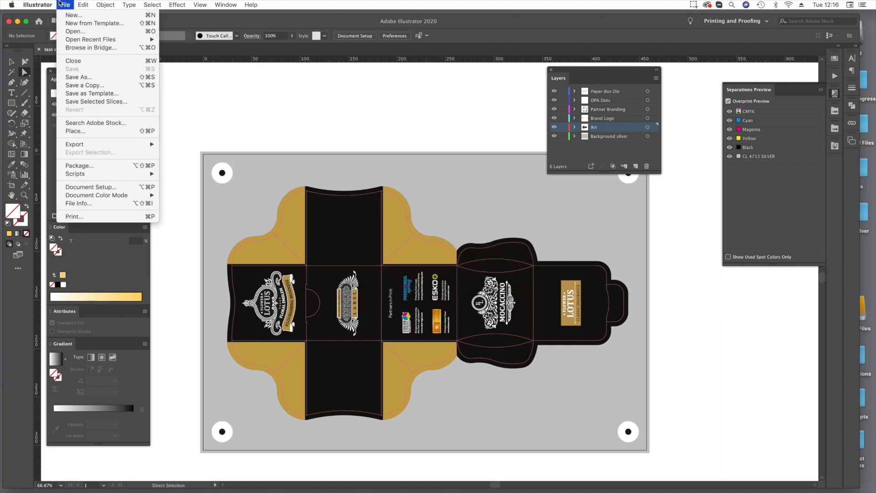
click(76, 78)
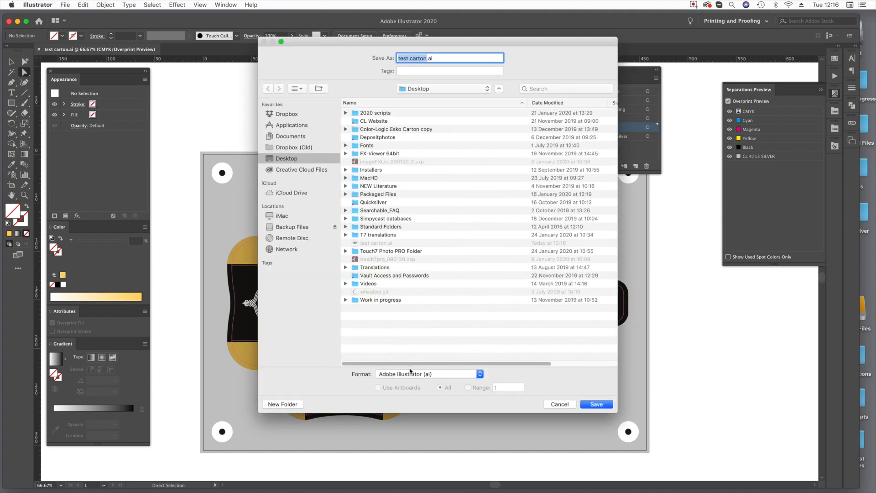
click(410, 374)
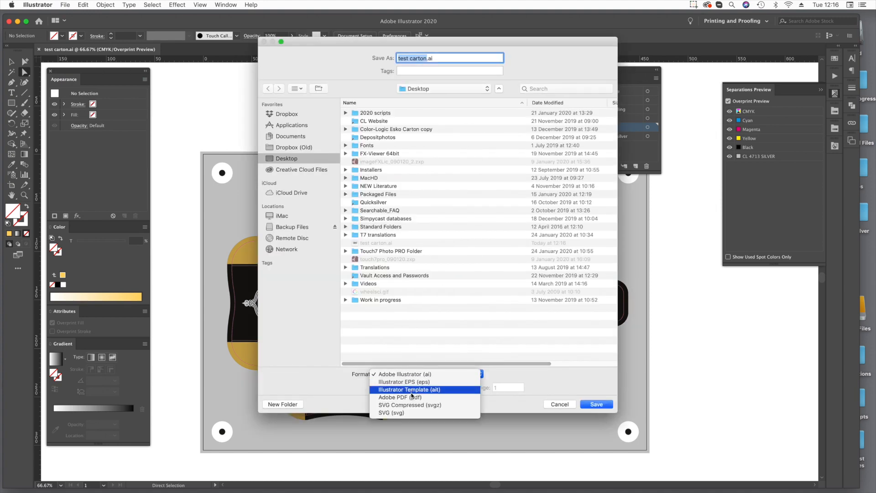
click(413, 396)
key(Return)
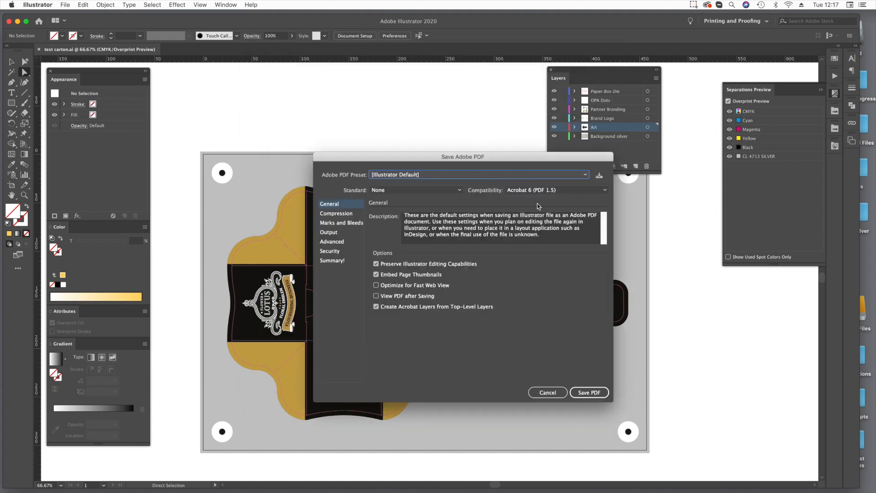
click(438, 176)
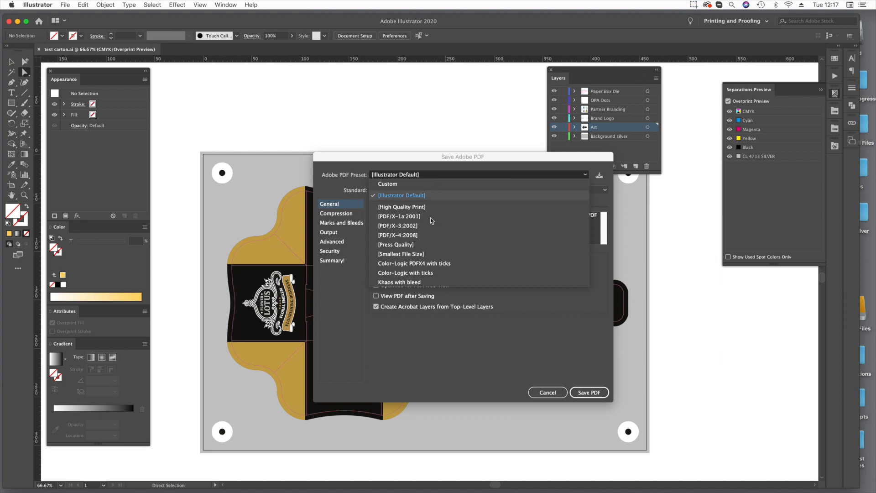
click(421, 235)
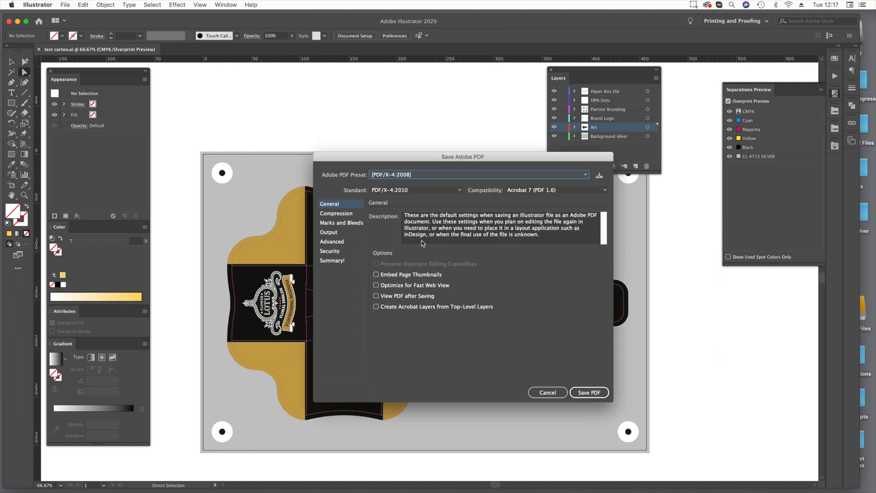
click(574, 391)
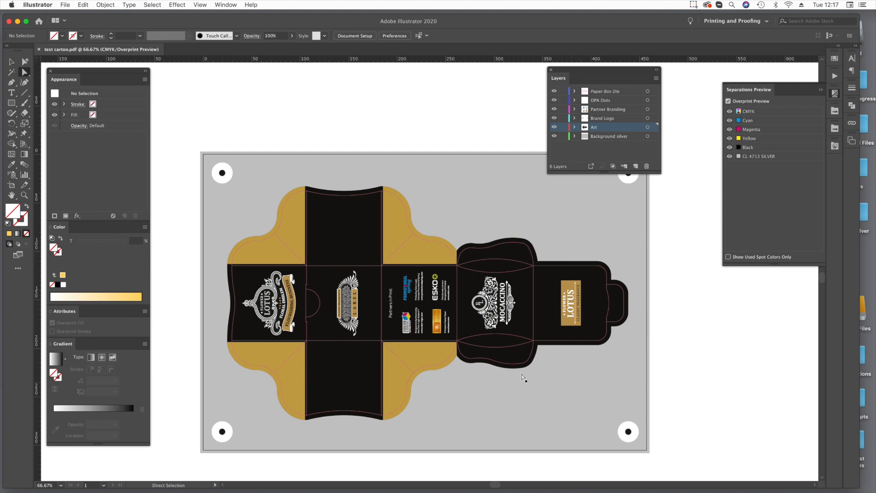
Minimize the artwork window and open test carton.pdf from the desktop in FX-Viewer.
click(18, 22)
click(793, 175)
drag(597, 486, 384, 483)
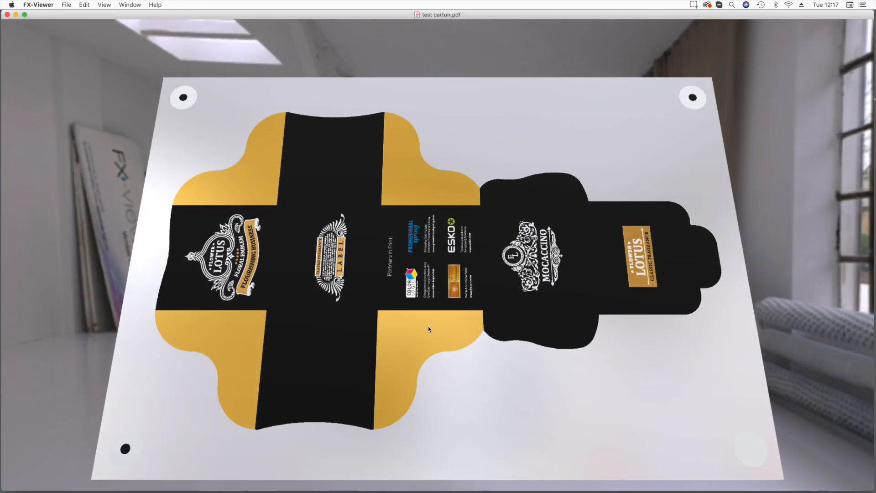
Examine the carton's metallic ink rendering within the room environment from different distances and angles.
scroll(437, 275, down, 5)
click(88, 5)
click(306, 191)
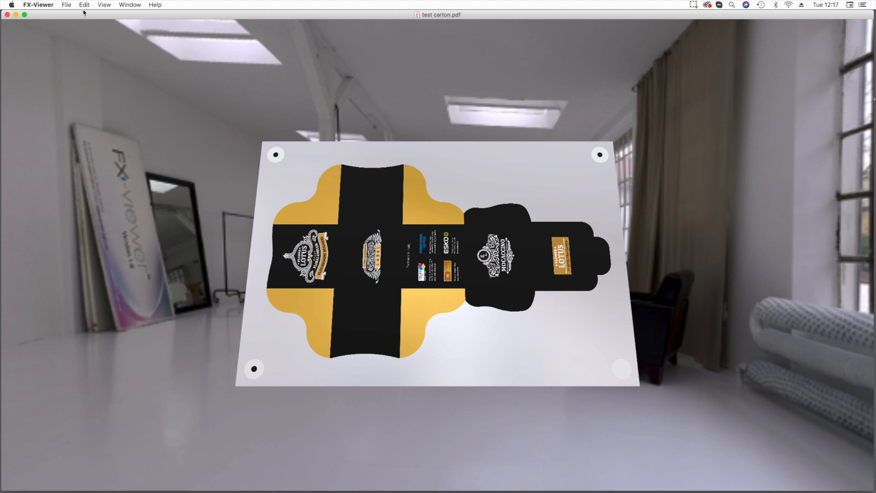
click(130, 4)
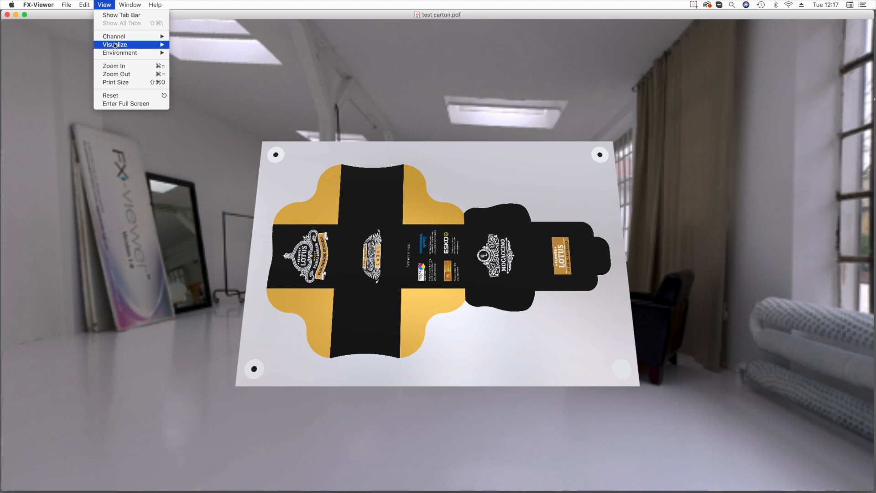
mouse_move(114, 46)
click(83, 4)
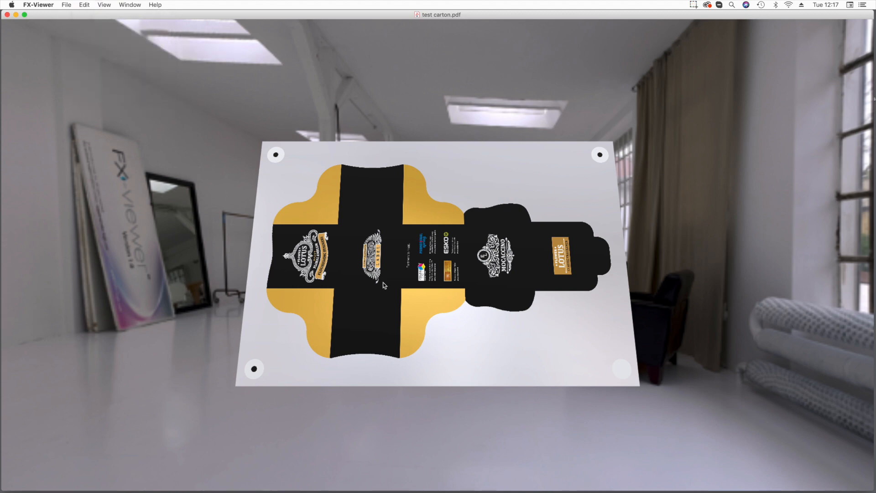
scroll(472, 257, up, 5)
scroll(490, 260, down, 5)
drag(493, 333, 496, 167)
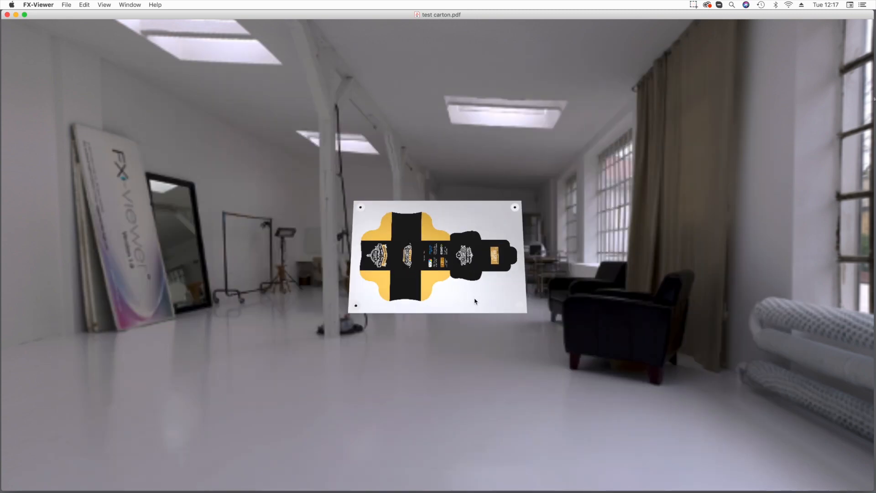
drag(474, 300, 484, 223)
drag(676, 262, 497, 253)
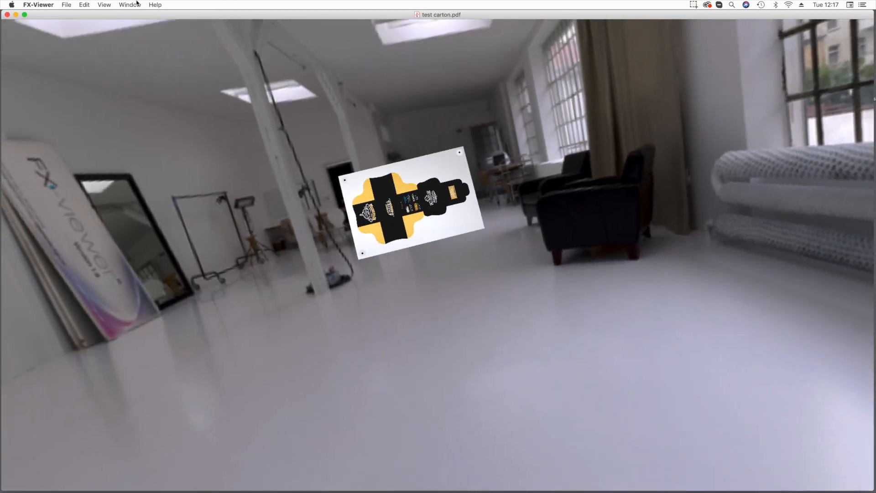
Reset the view and tilt the enlarged carton sheet to examine the metallic ink reflections.
click(104, 4)
click(111, 95)
scroll(450, 321, down, 3)
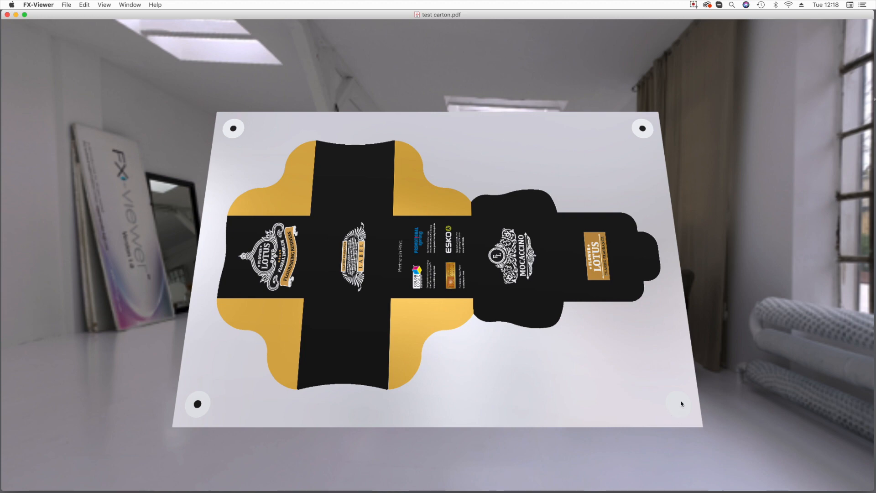
drag(380, 253, 325, 233)
Switch the carton visualization to Foil and tilt the sheet to examine its reflections.
click(104, 4)
mouse_move(108, 47)
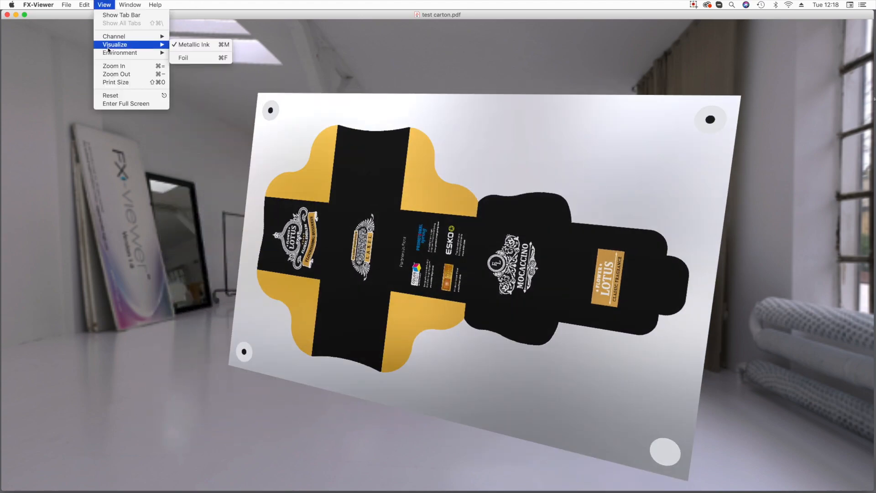
click(206, 58)
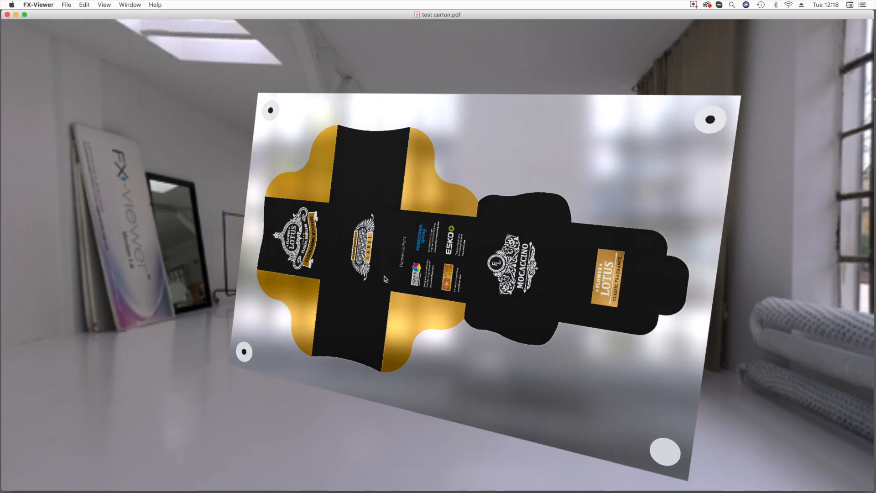
drag(428, 321, 430, 257)
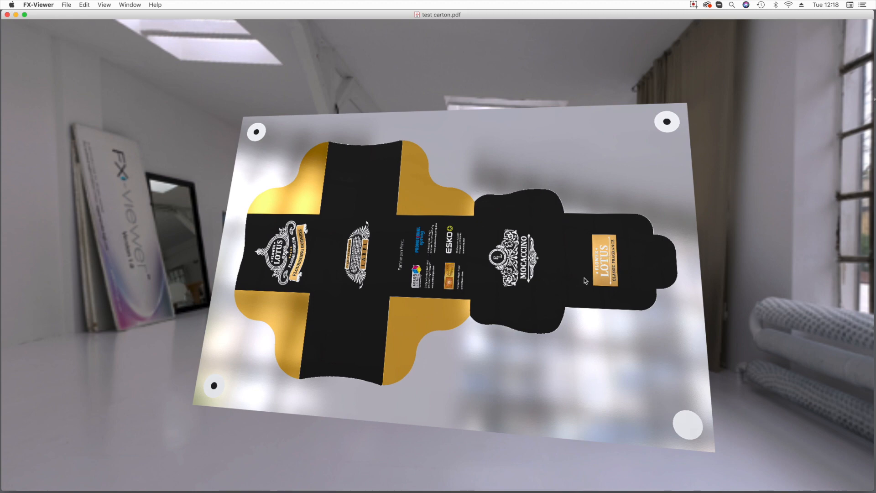
drag(574, 273, 419, 298)
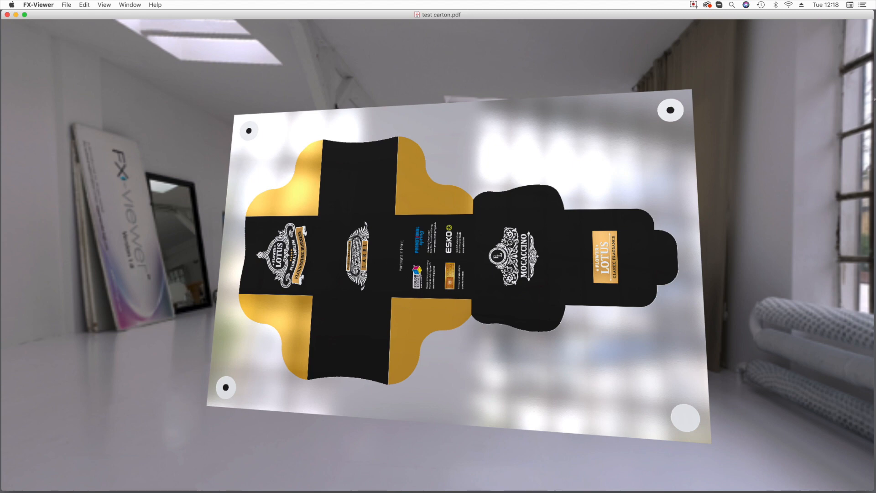
Quit FX-Viewer and open test carton.ai from the desktop in Illustrator.
key(super+q)
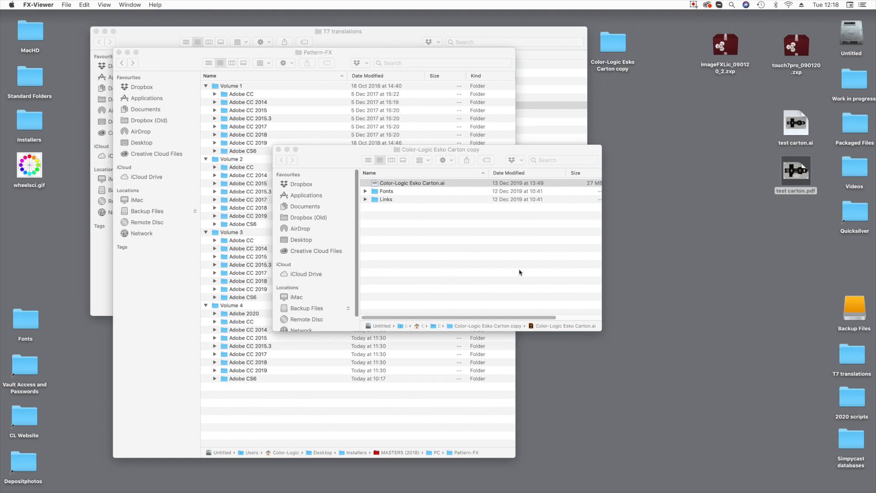
double_click(800, 128)
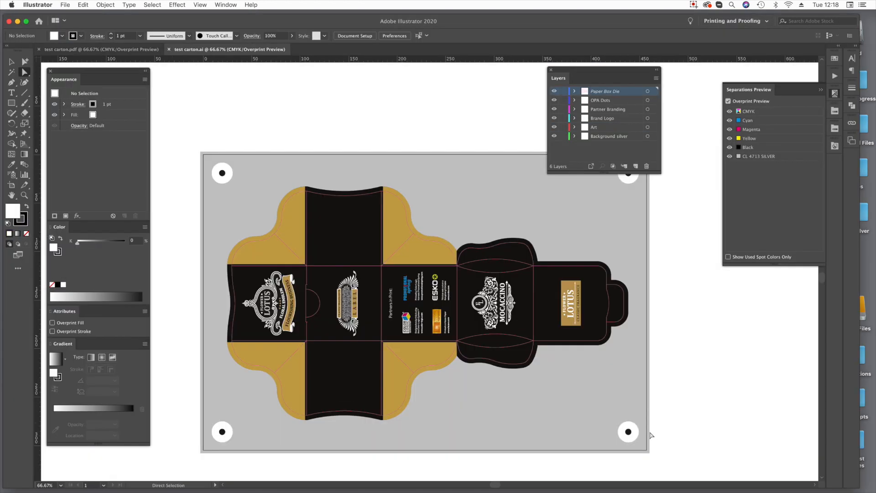
Delete the black dot in the sheet's lower-right corner and undo the deletion.
click(629, 434)
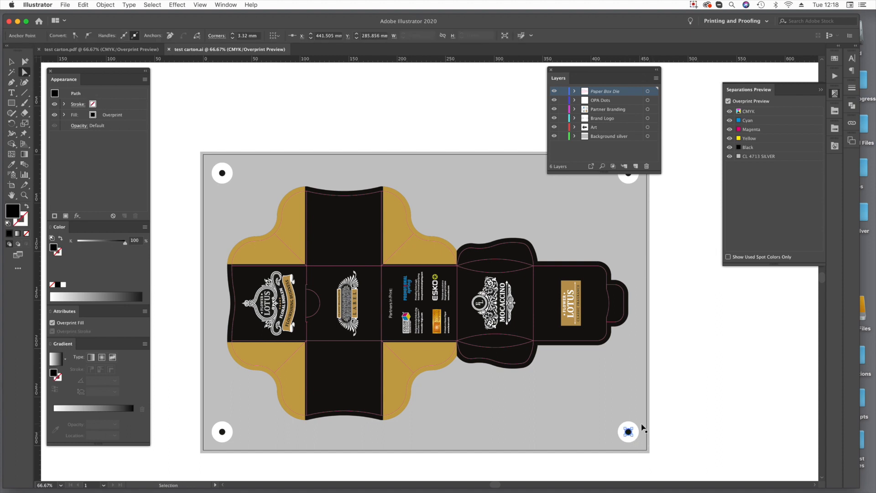
key(Delete)
key(Delete)
key(super+z)
key(super+z)
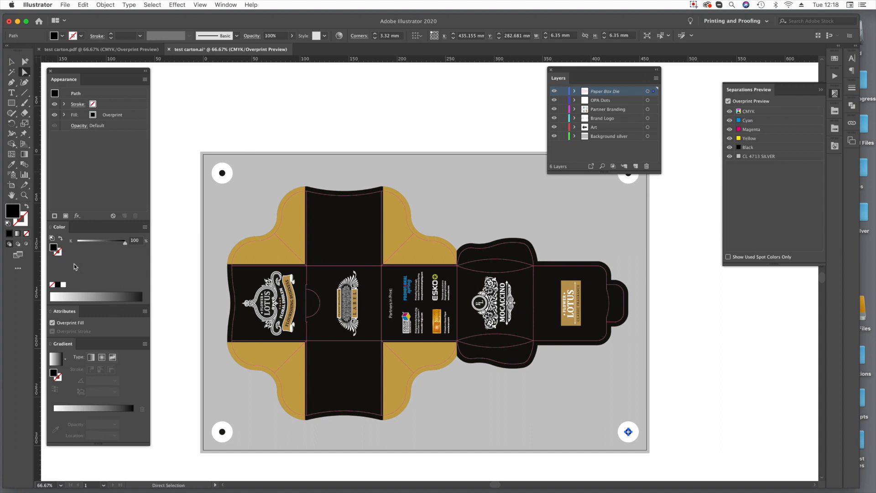
Fill the lower-right black dot with the Registration swatch and delete the sheet's silver background rectangle.
click(92, 118)
click(100, 117)
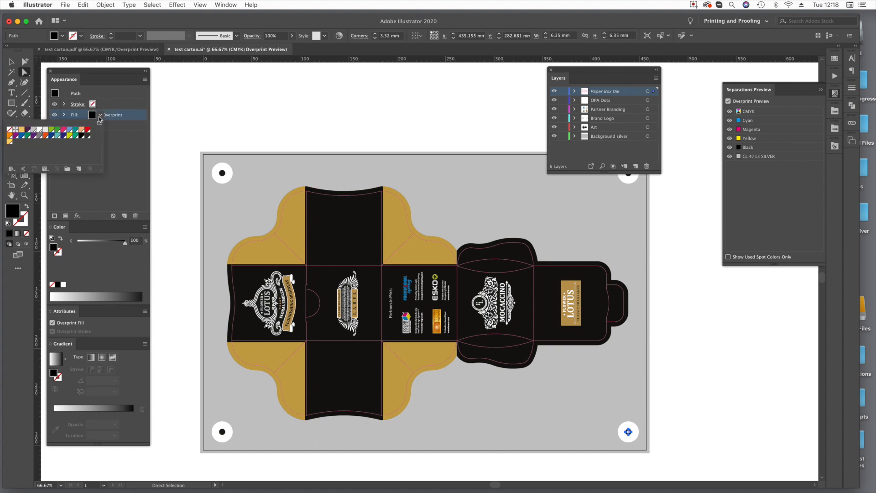
click(15, 132)
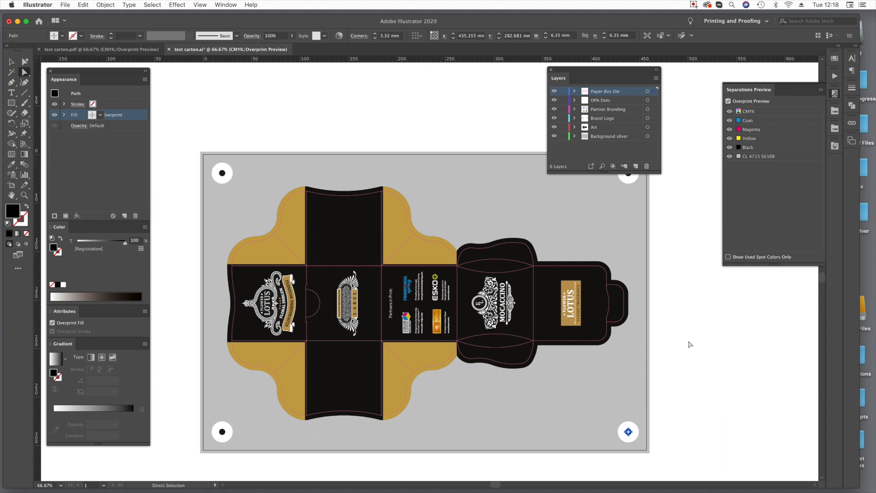
click(683, 407)
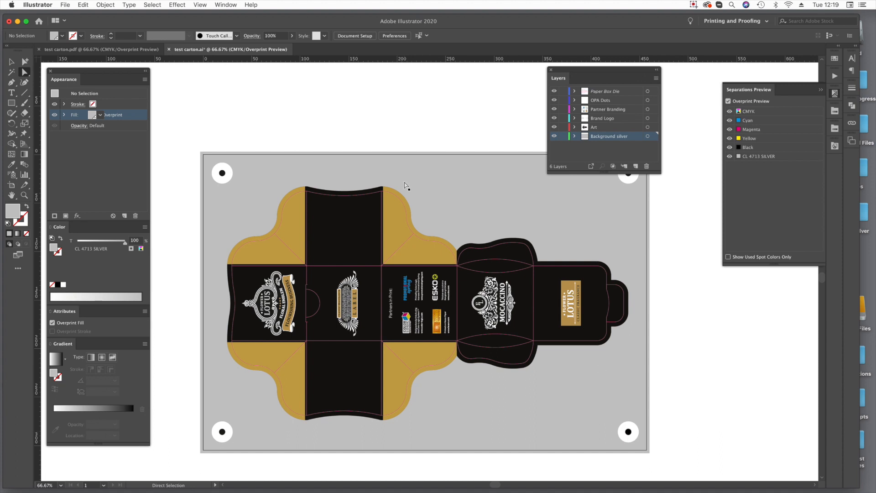
click(446, 186)
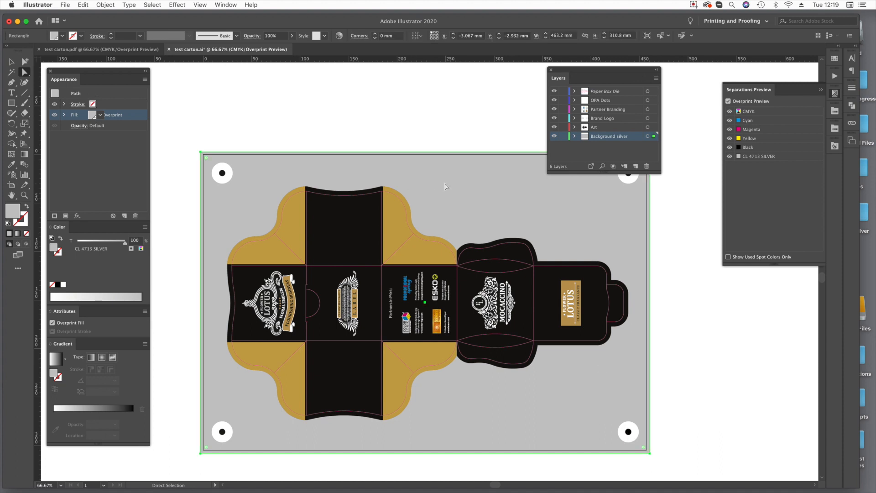
key(Delete)
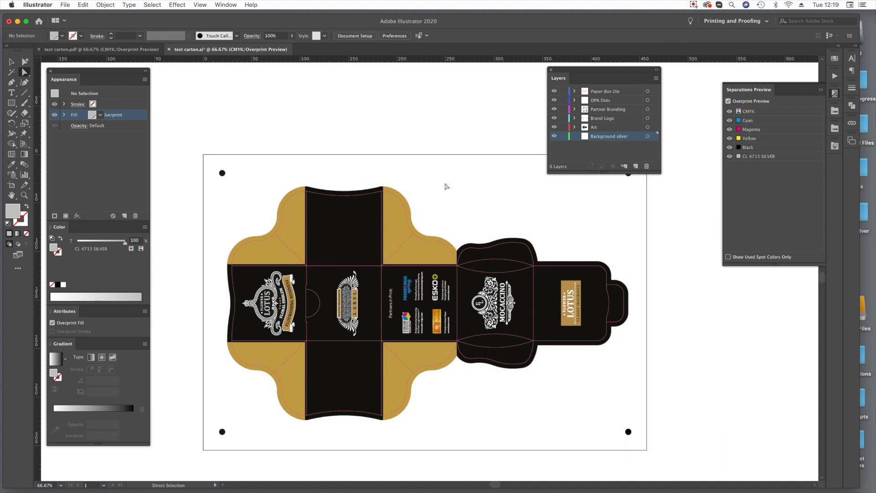
Save the artwork over test carton.pdf on the desktop in Adobe PDF format with the [Press Quality] preset.
key(super)
click(64, 4)
click(75, 78)
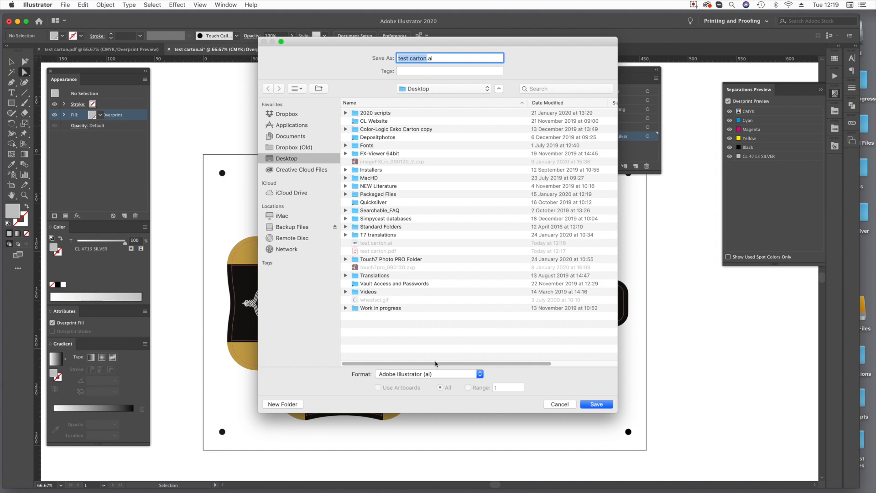
click(437, 374)
click(427, 397)
click(597, 404)
click(515, 93)
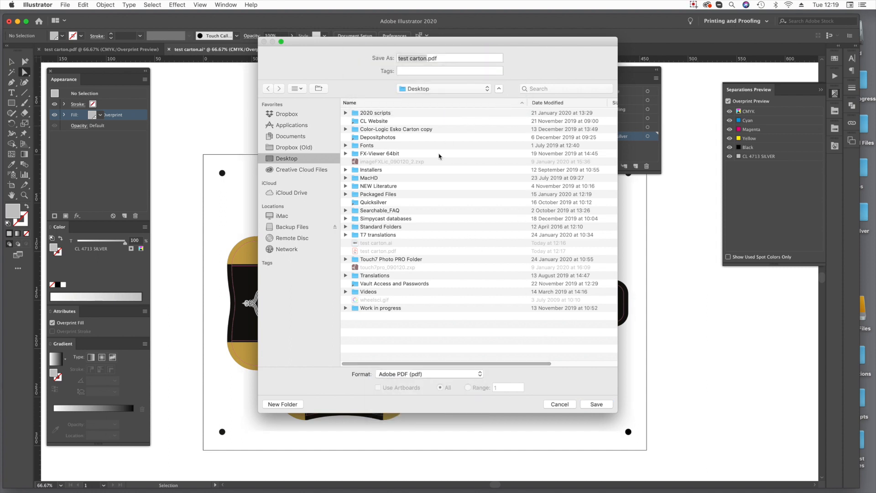
click(422, 174)
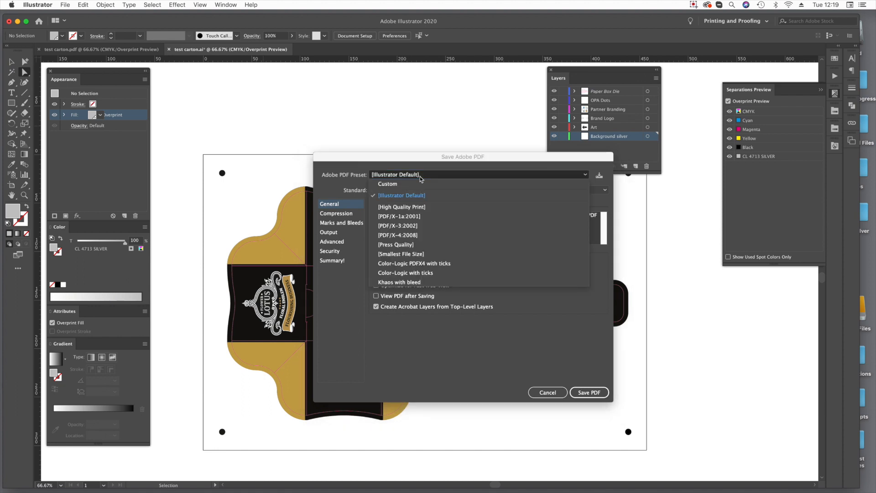
click(421, 246)
click(412, 175)
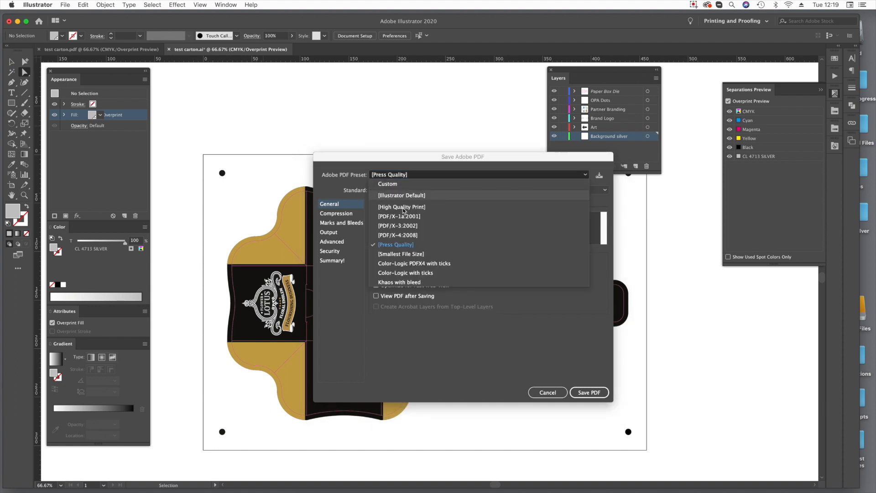
click(409, 242)
click(589, 392)
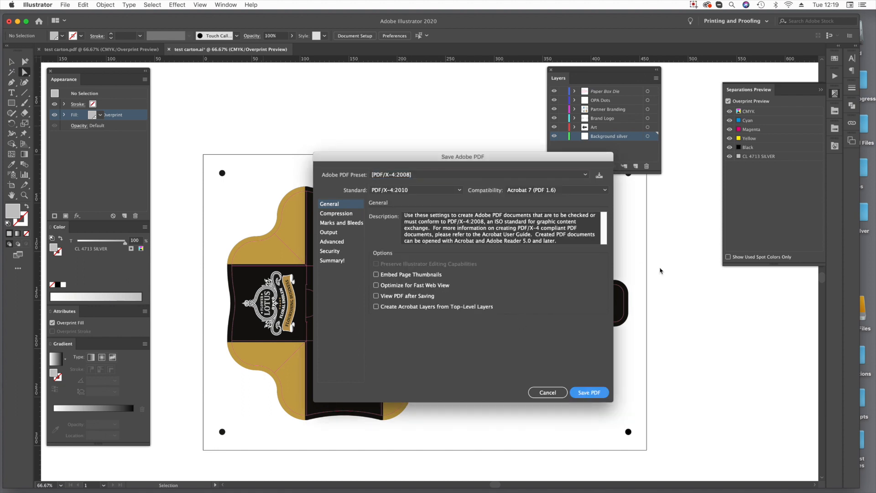
Open test carton.pdf from the desktop in FX-Viewer and tilt the sheet to examine the gold flaps in metallic ink.
click(17, 21)
drag(793, 176, 386, 484)
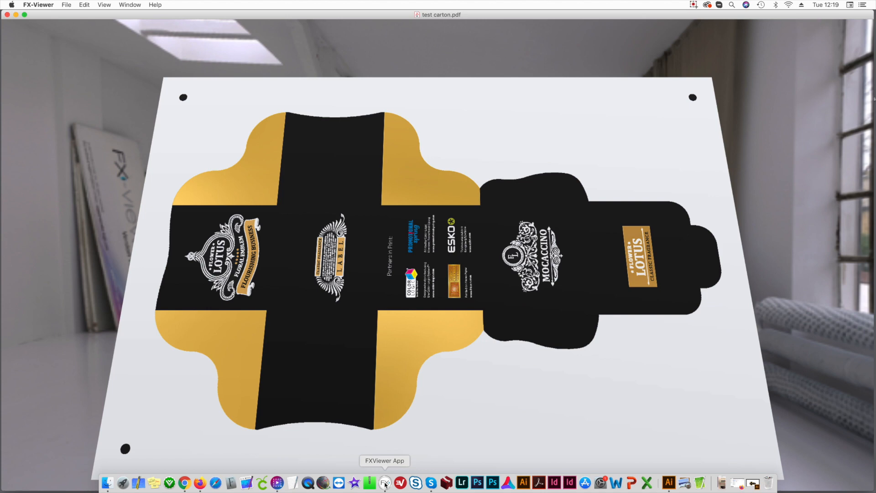
drag(524, 256, 470, 288)
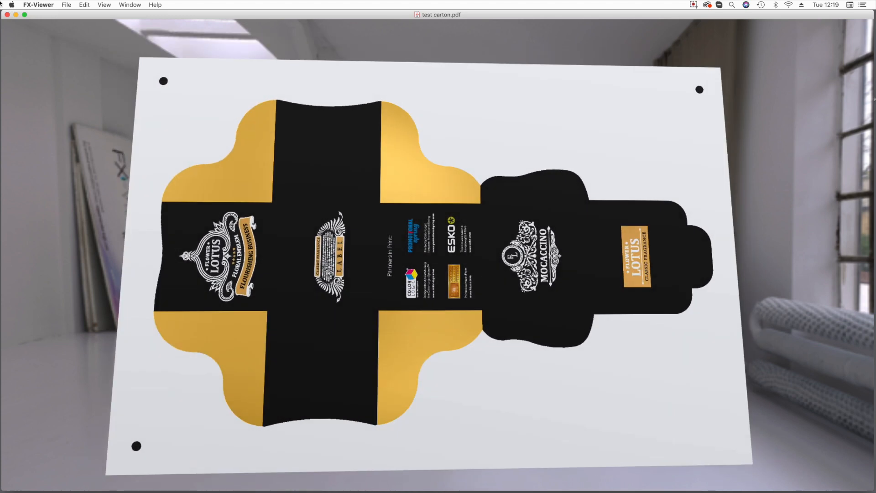
Visualize the carton as Foil and tilt the sheet in several directions to examine how the gold flaps reflect light.
click(106, 5)
mouse_move(116, 46)
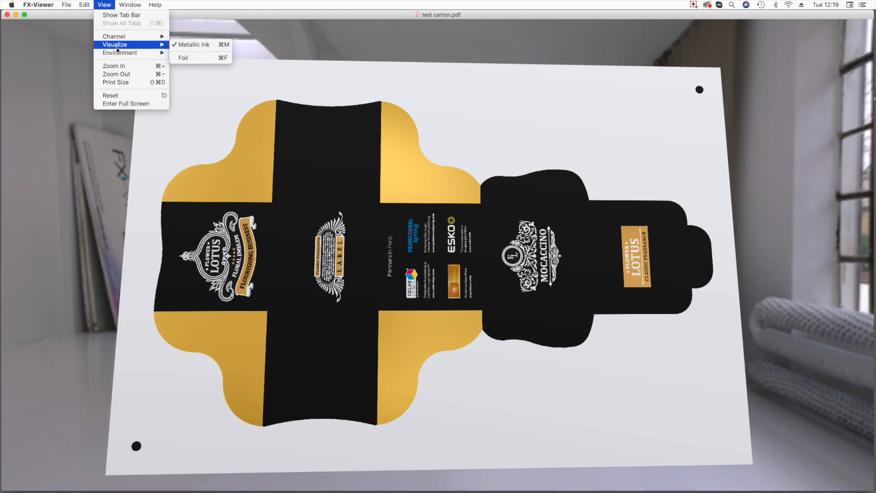
click(218, 58)
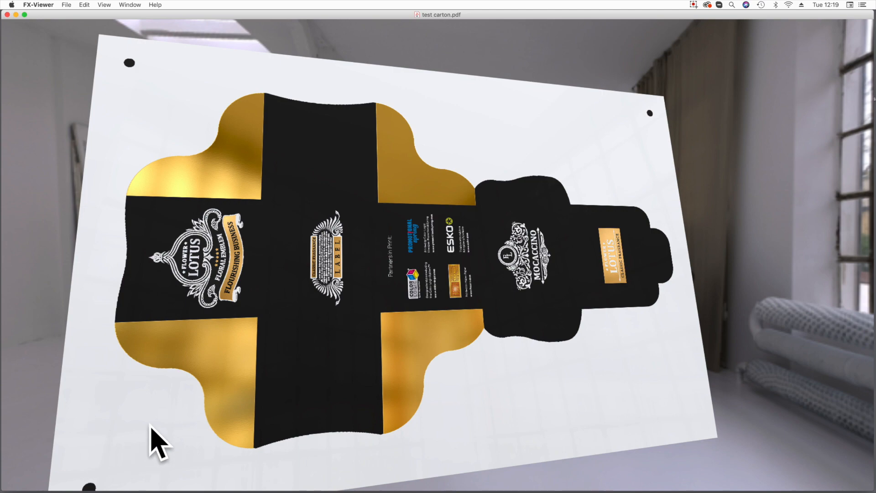
drag(395, 317, 461, 267)
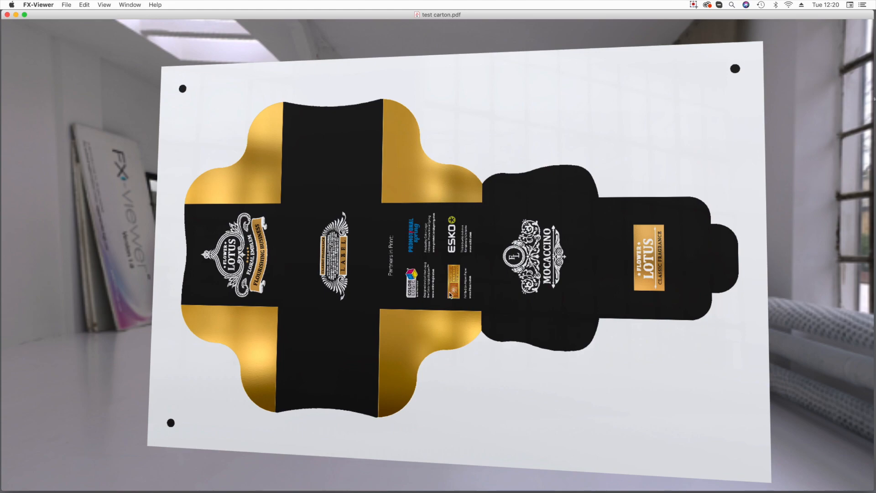
Close the carton preview and move test carton.pdf from the desktop to the Trash.
key(super+w)
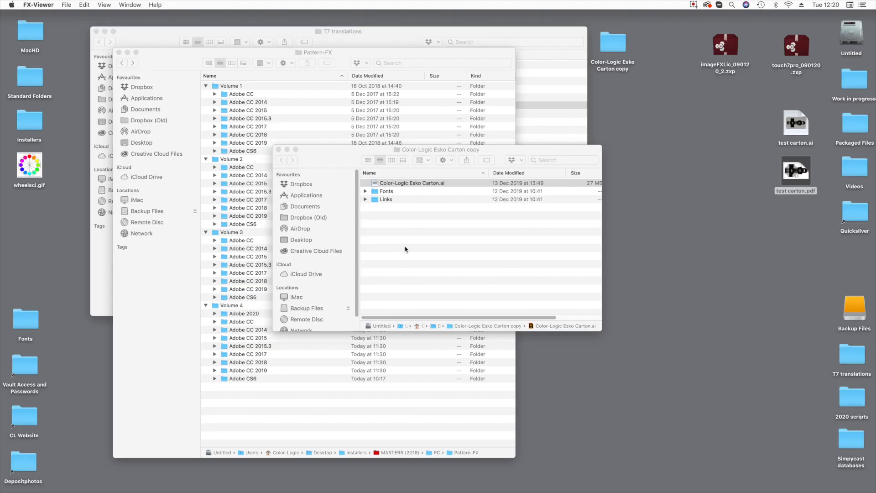
drag(763, 231, 798, 182)
key(super+BackSpace)
Reopen test carton.ai from the desktop in Illustrator and close the two open test carton.pdf documents.
double_click(802, 122)
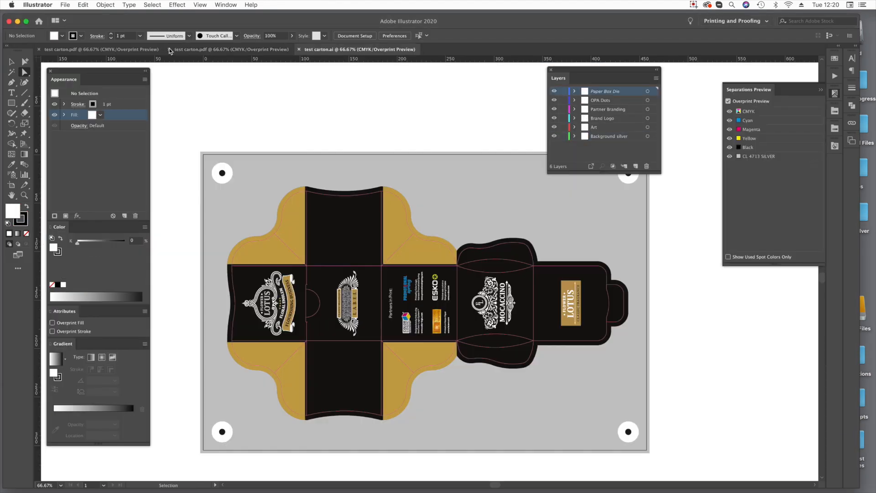
click(169, 49)
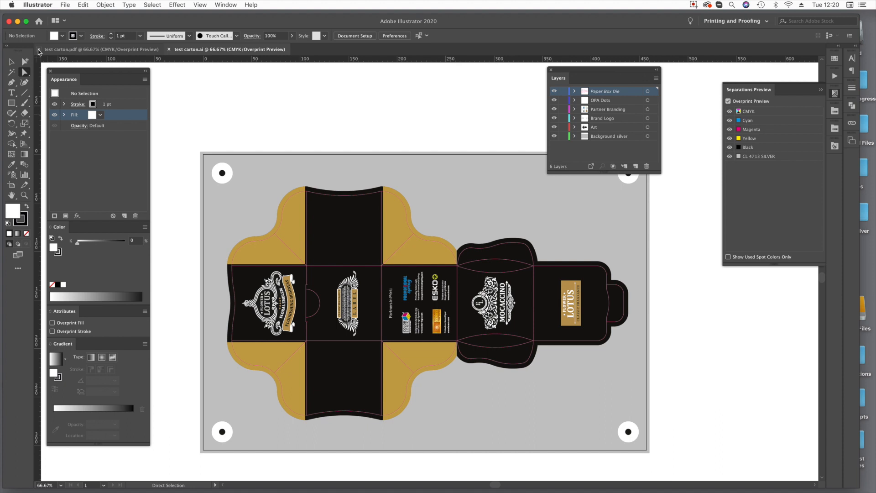
click(39, 49)
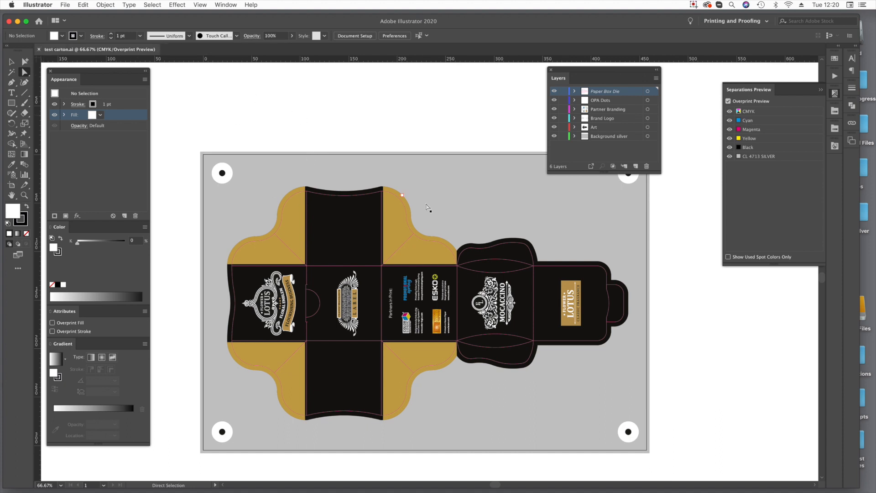
Hide the Brand Logo, Partner Branding and Paper Box Die layers.
drag(554, 118, 554, 109)
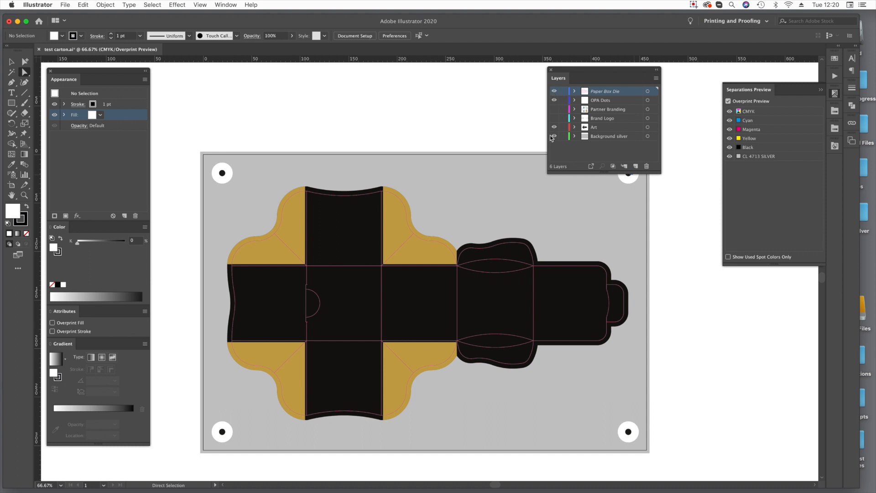
click(555, 91)
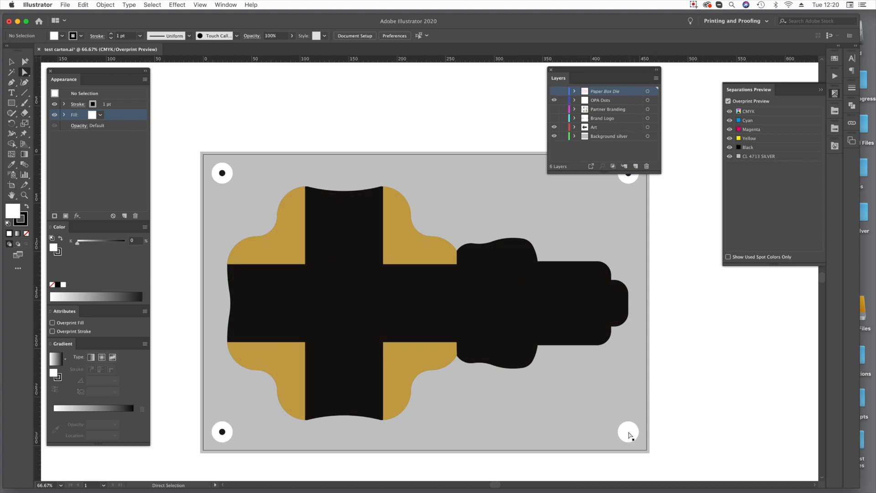
click(630, 433)
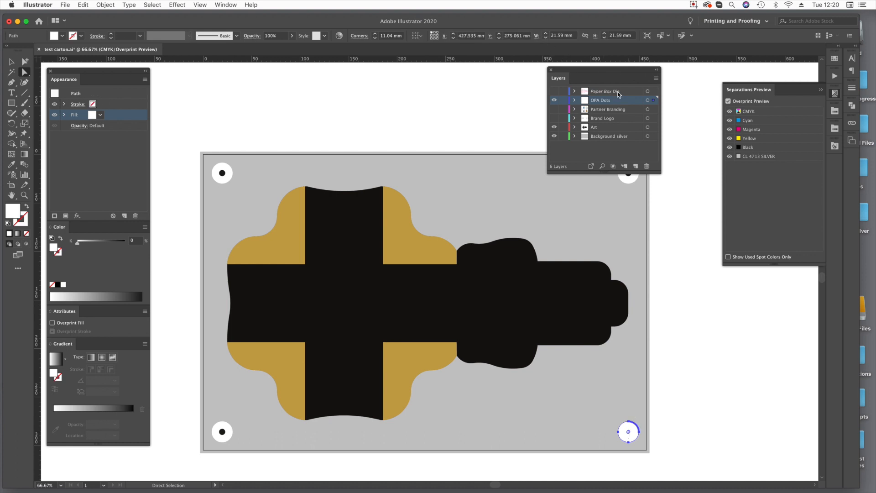
click(681, 340)
Delete the black dot in the sheet's lower-left corner.
drag(220, 431, 220, 439)
click(221, 436)
key(Delete)
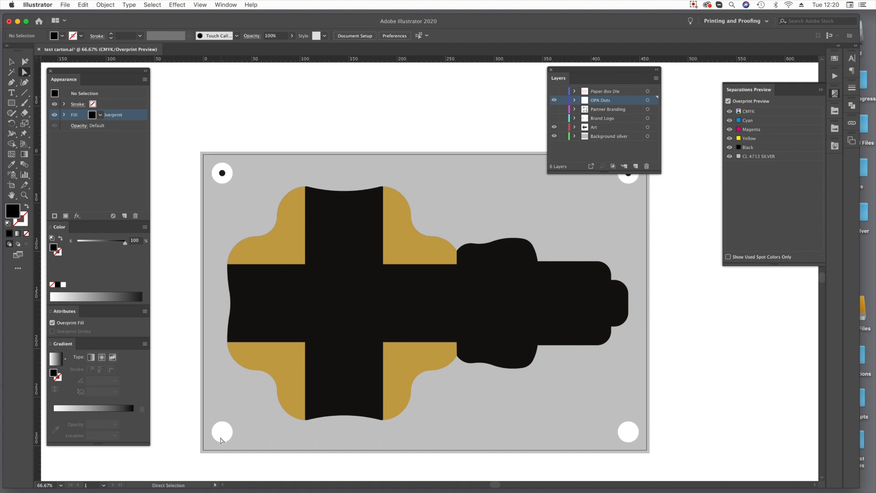
Select the lower-left white circle with its black dot and copy them in place with 0 mm horizontal and vertical offsets.
click(221, 439)
key(super+3)
key(alt+super+3)
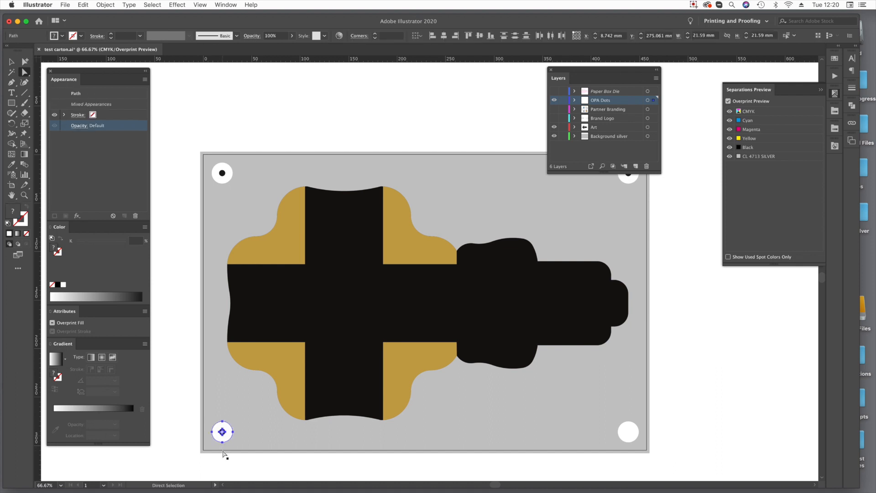
key(Return)
text(0)
key(Tab)
text(0)
key(Tab)
click(756, 364)
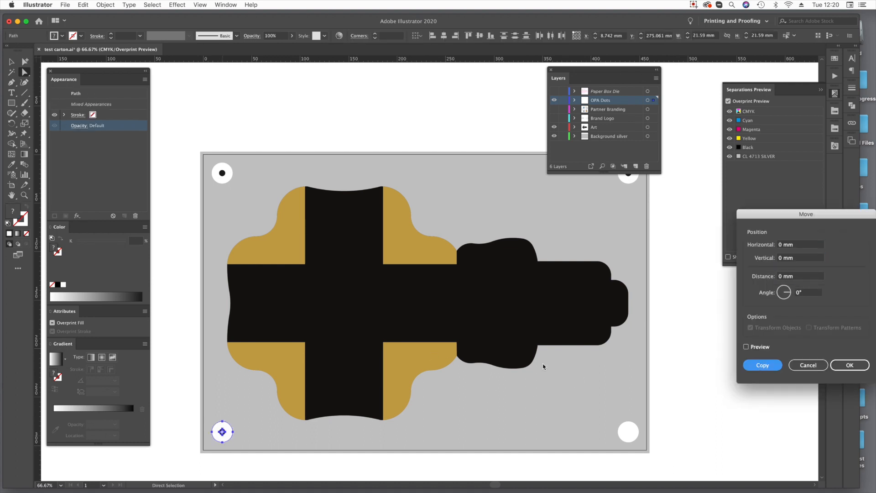
Delete the white circle in the sheet's lower-right corner and undo the deletions.
drag(622, 424, 631, 424)
click(630, 432)
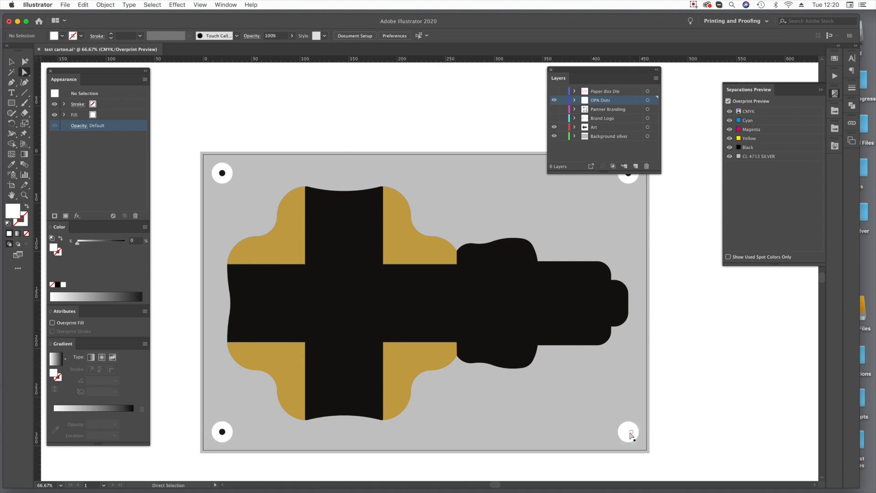
key(Delete)
click(629, 432)
key(Delete)
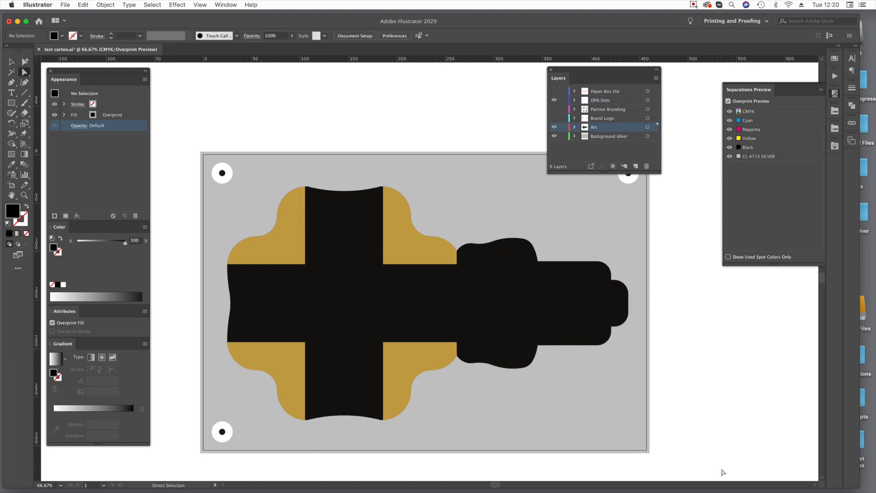
key(super+z)
key(super+z)
click(716, 414)
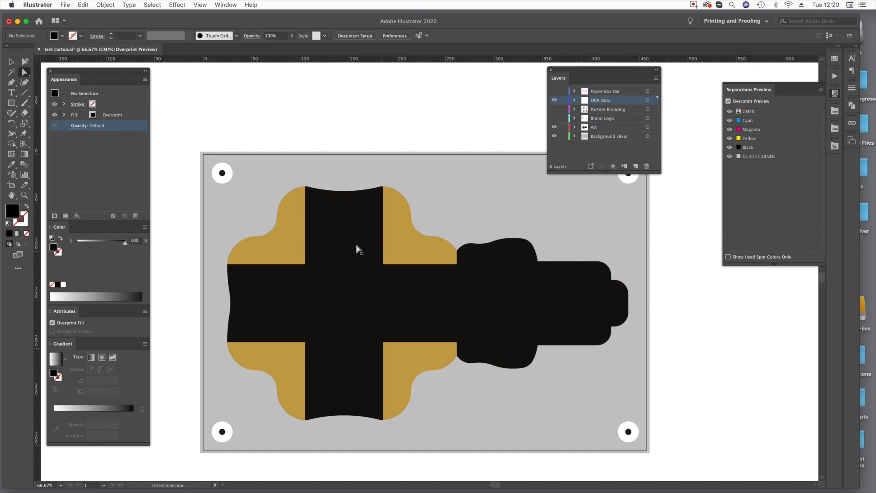
Select the carton's four gold corner flaps and delete their extra silver fill, keeping the yellow one.
click(280, 252)
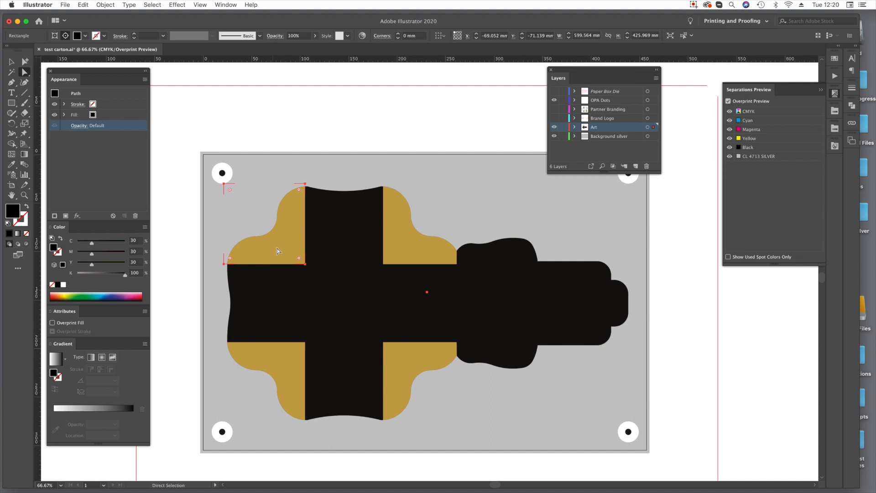
shift+click(413, 244)
shift+click(405, 358)
shift+click(282, 372)
click(129, 115)
click(136, 215)
Set the remaining fill of the four corner flaps to 40% magenta and 0% yellow.
click(128, 115)
click(141, 248)
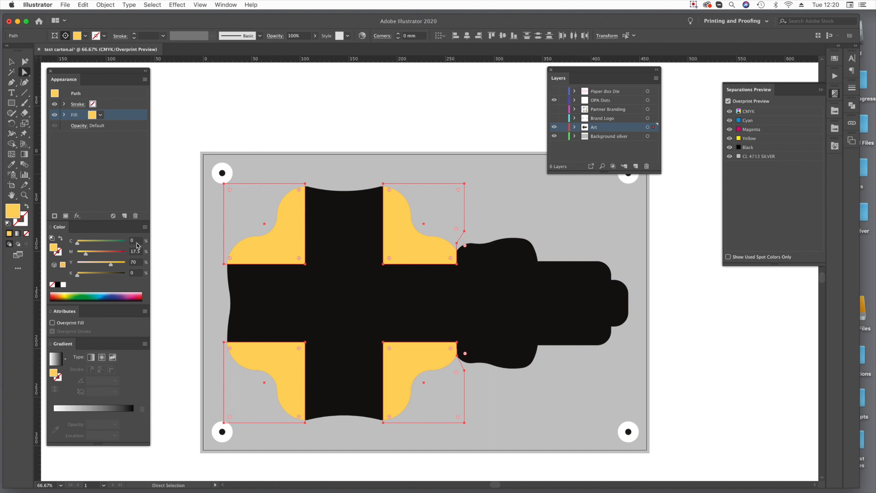
click(137, 252)
text(40)
key(Tab)
text(0)
key(Tab)
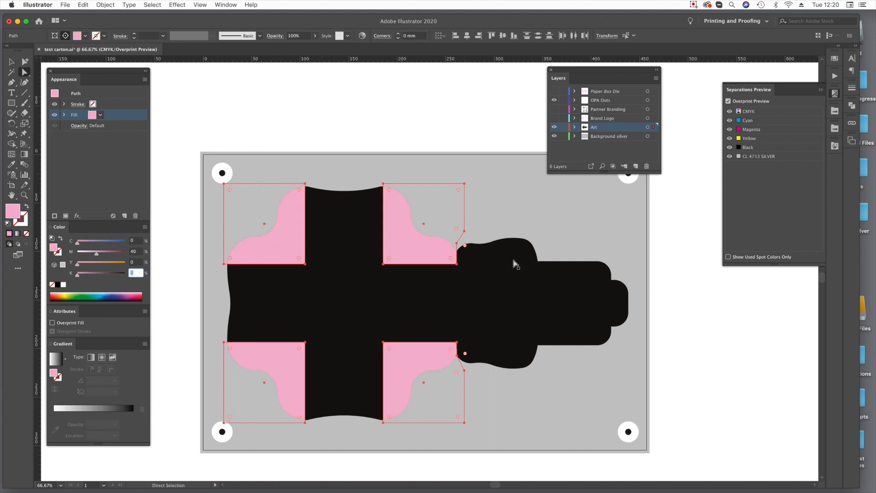
Set the black carton area's fill to C 0, M 0, Y 0, K 75 and hide the Background silver layer.
click(557, 309)
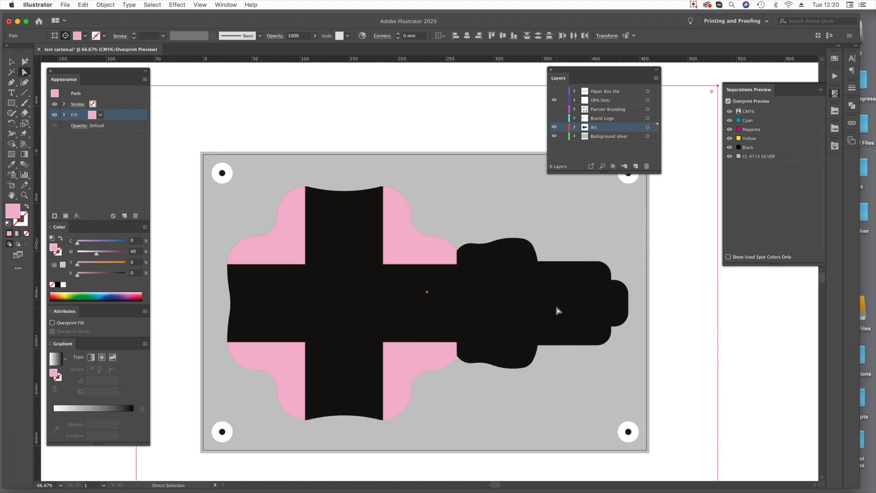
click(134, 240)
text(0)
key(Tab)
text(0)
key(Tab)
text(0)
key(Tab)
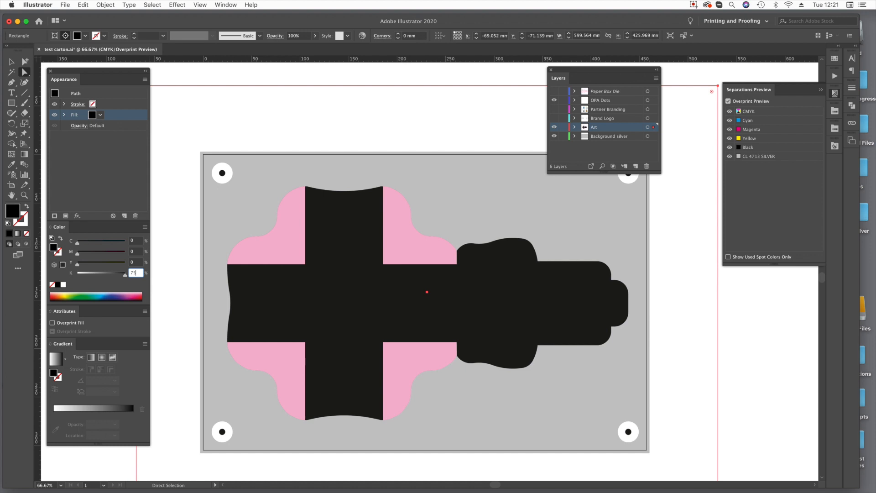
key(Return)
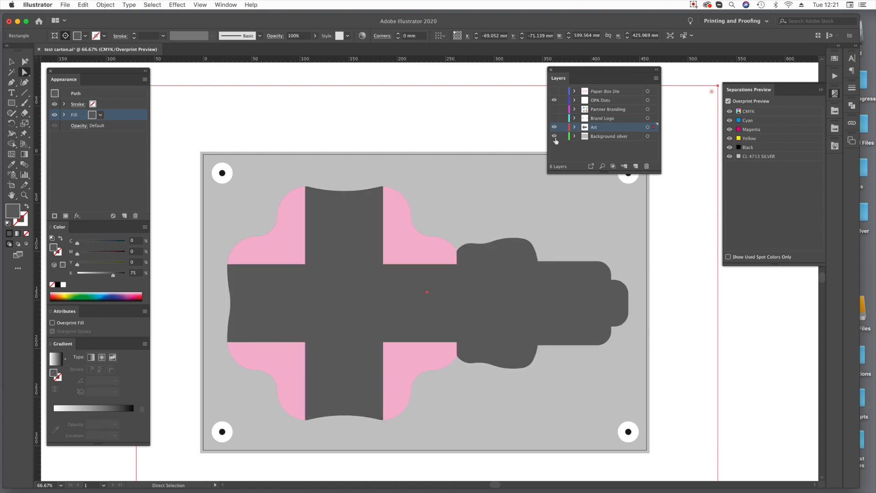
click(554, 136)
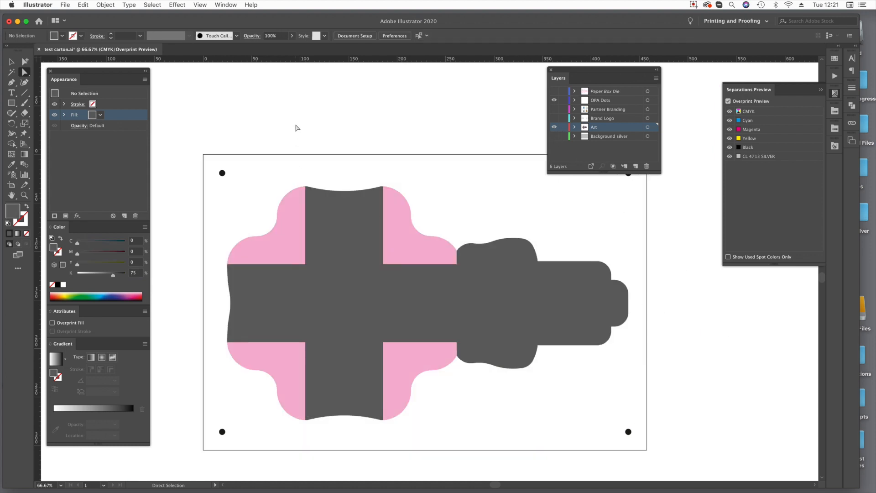
Move the Layers panel clear of the artwork and float an enlarged COLOR-LOGIC Metallic Silver Graphic Styles library beside the carton.
scroll(401, 225, down, 3)
scroll(401, 225, left, 1)
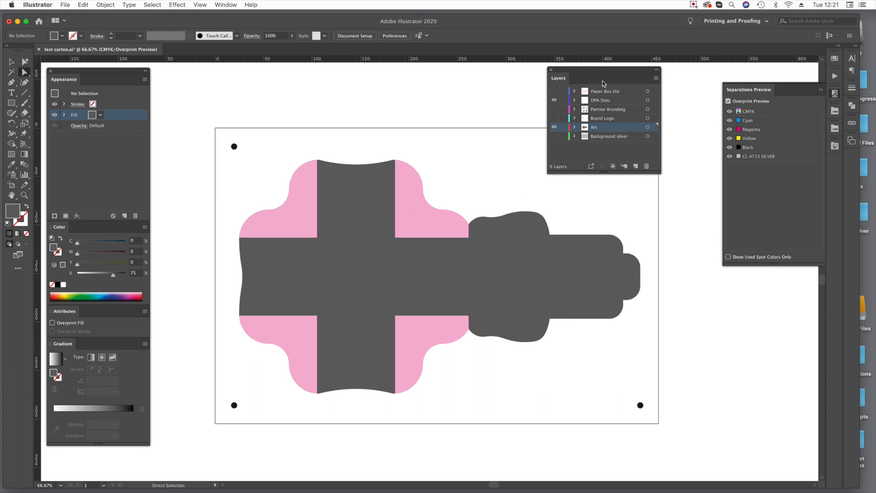
drag(603, 70, 748, 287)
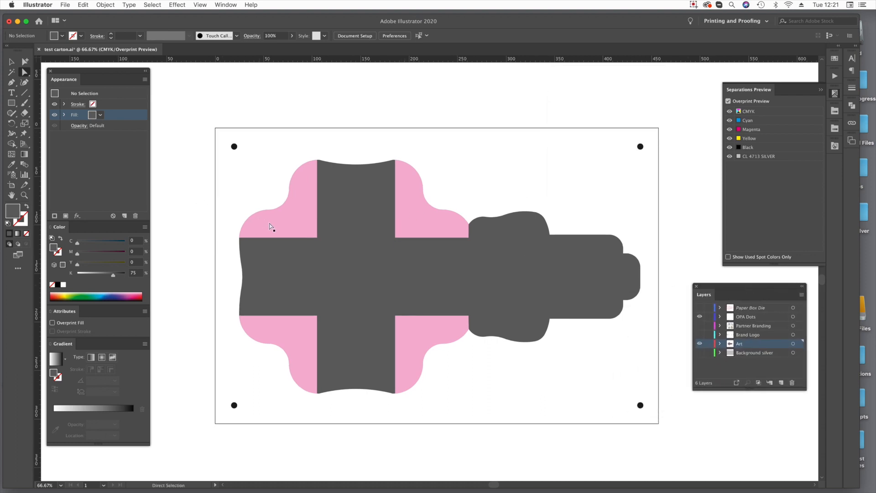
click(324, 287)
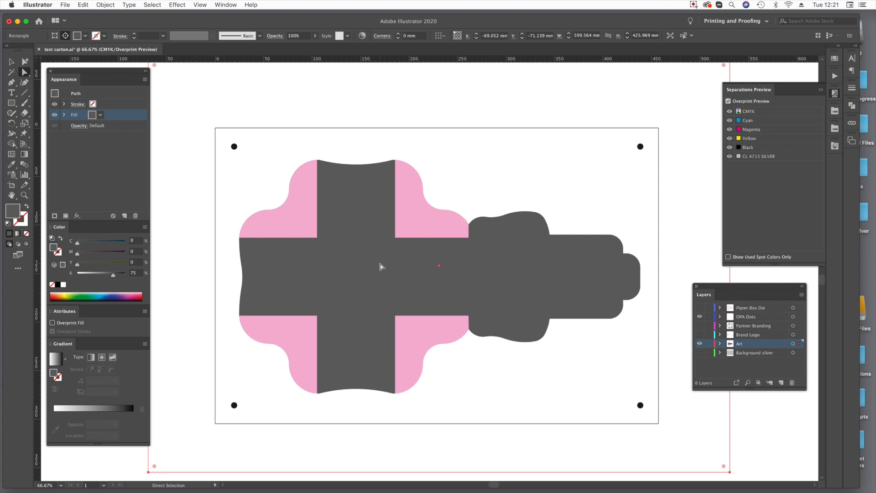
click(835, 146)
drag(742, 145, 626, 88)
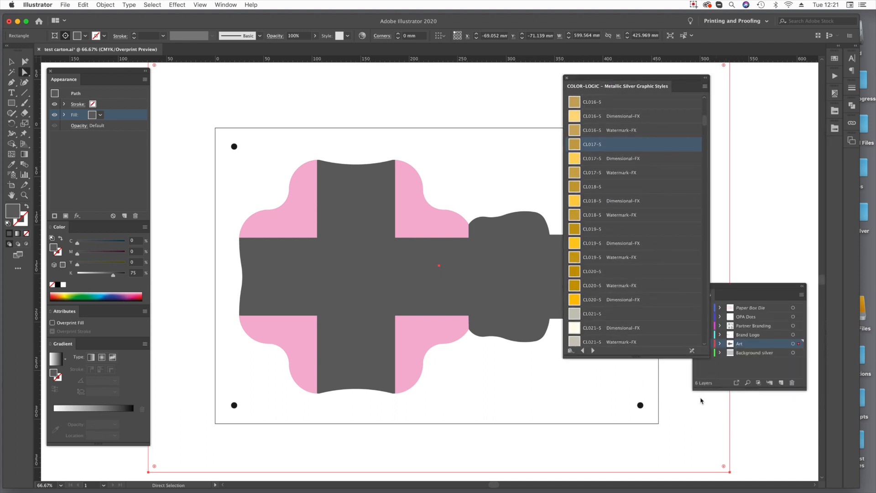
drag(707, 360, 675, 430)
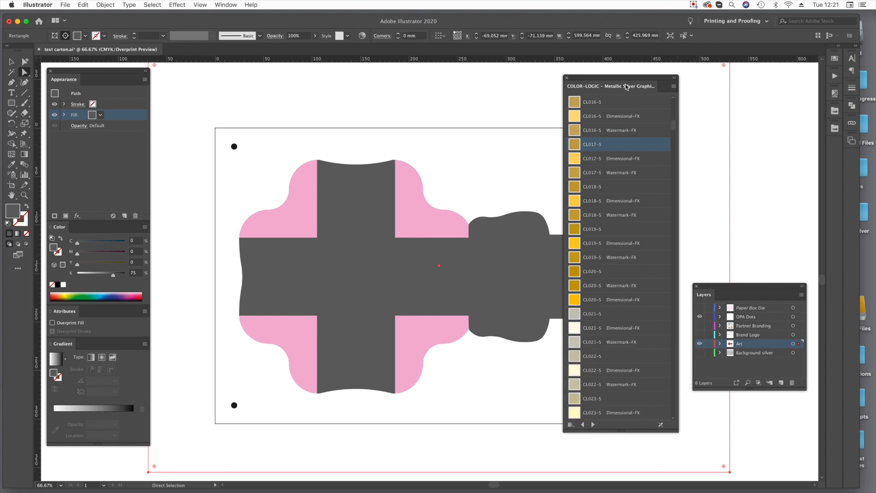
drag(627, 88, 758, 106)
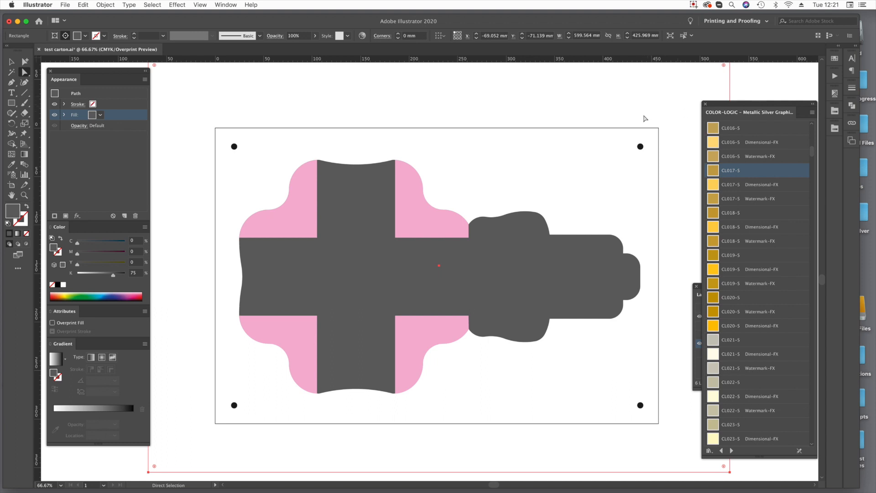
Draw a square about 138 mm wide on the canvas beside the artboard and fill it with M 38, Y 40, K 0.
click(678, 362)
key(space)
drag(669, 355, 304, 353)
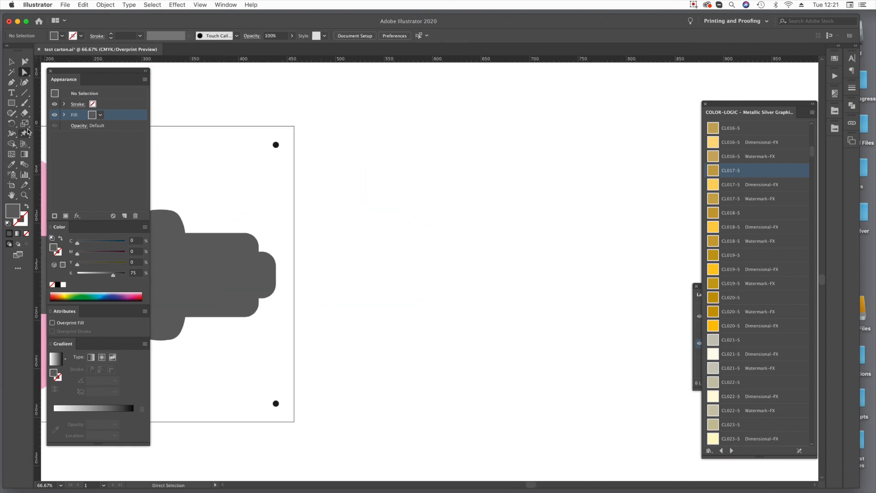
click(11, 104)
drag(376, 170, 509, 303)
click(138, 254)
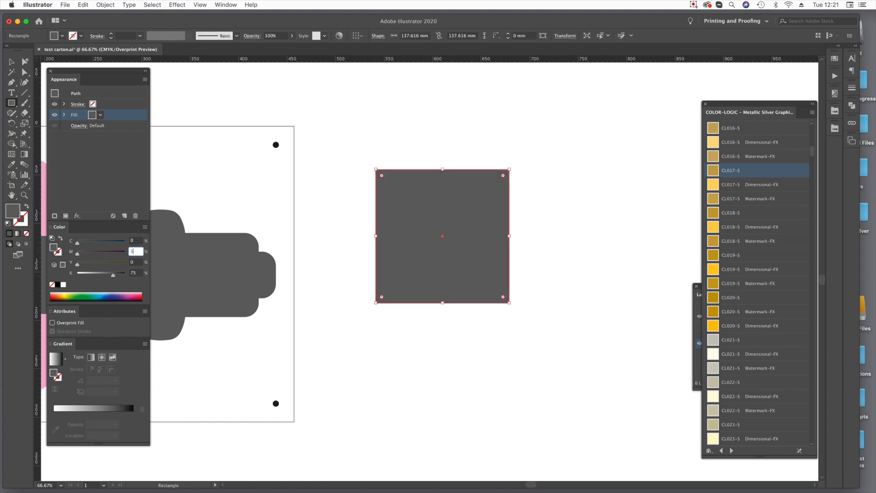
key(Tab)
key(Tab)
text(0)
key(Tab)
Give the square a 20 pt black stroke and deselect it.
click(25, 72)
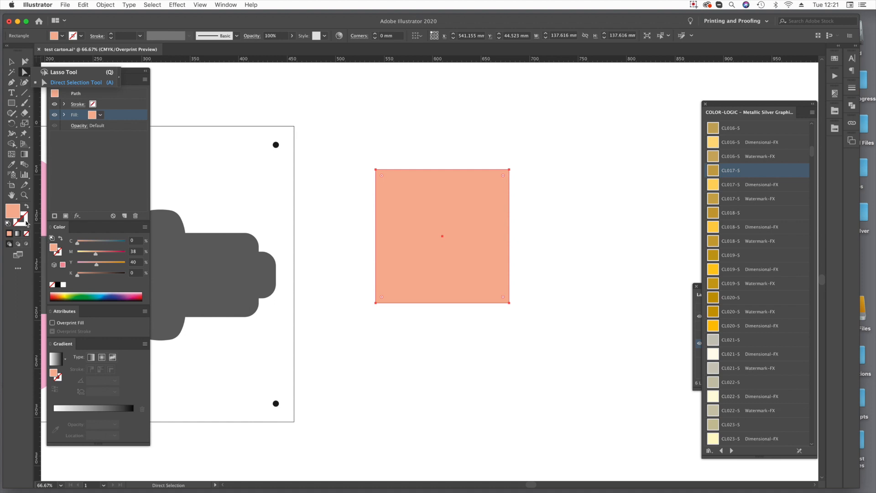
click(124, 35)
text(2)
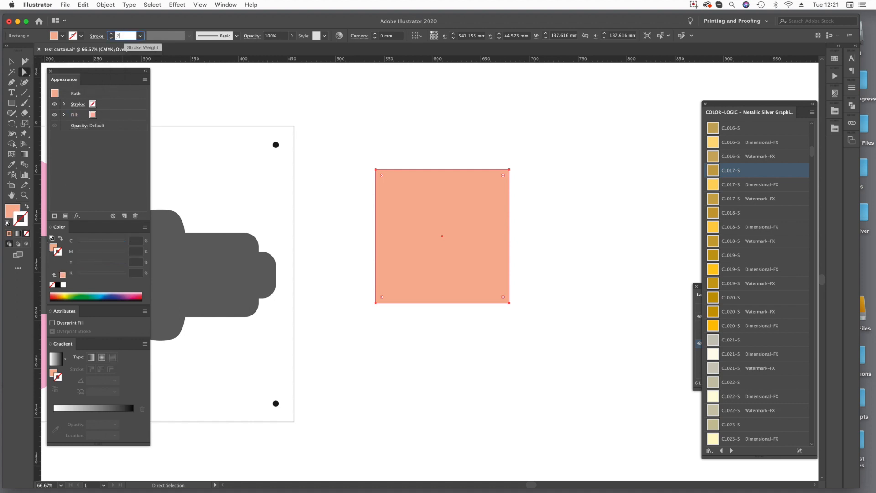
text(0)
key(Return)
click(653, 193)
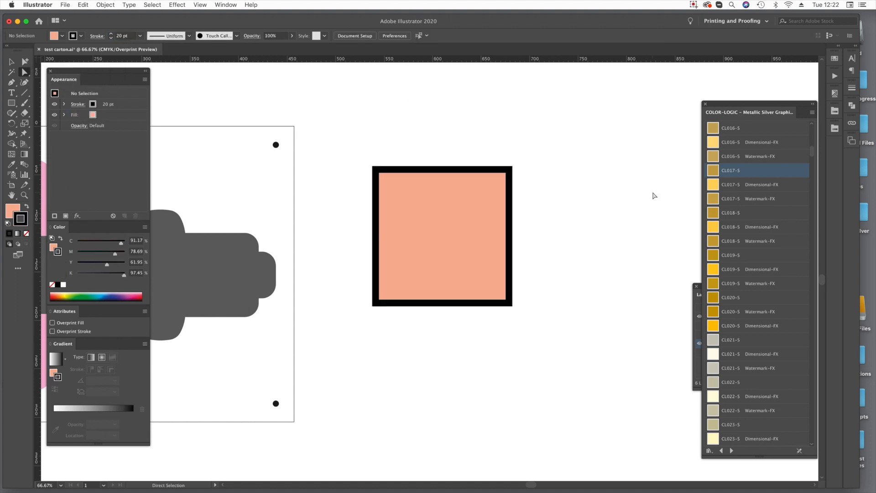
Try applying the CL080-S metallic style to the stroked square, replacing its existing appearance, and undo it.
click(474, 241)
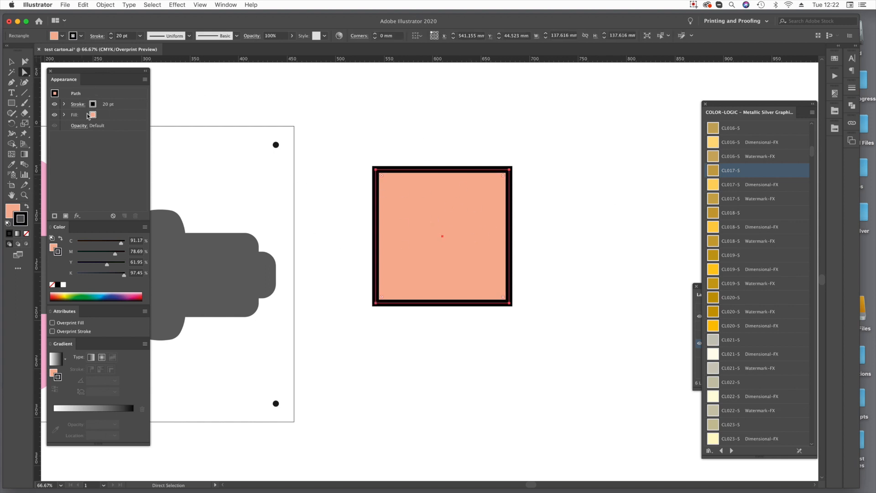
key(v)
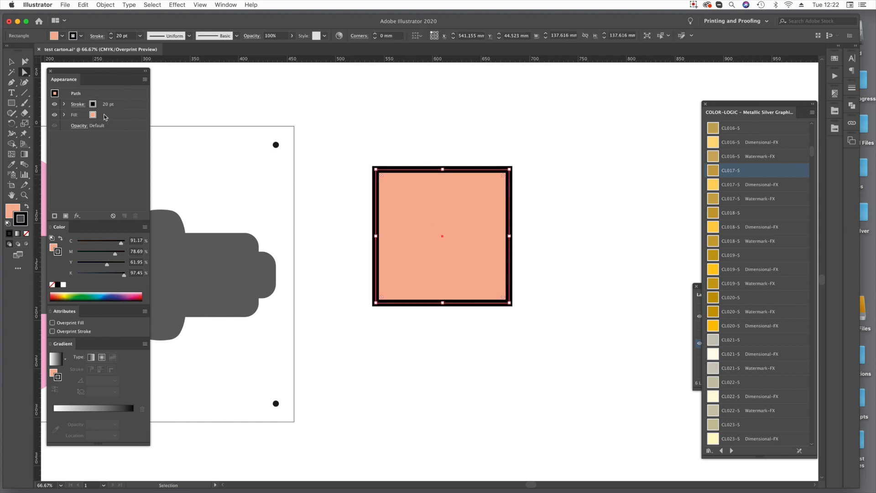
key(a)
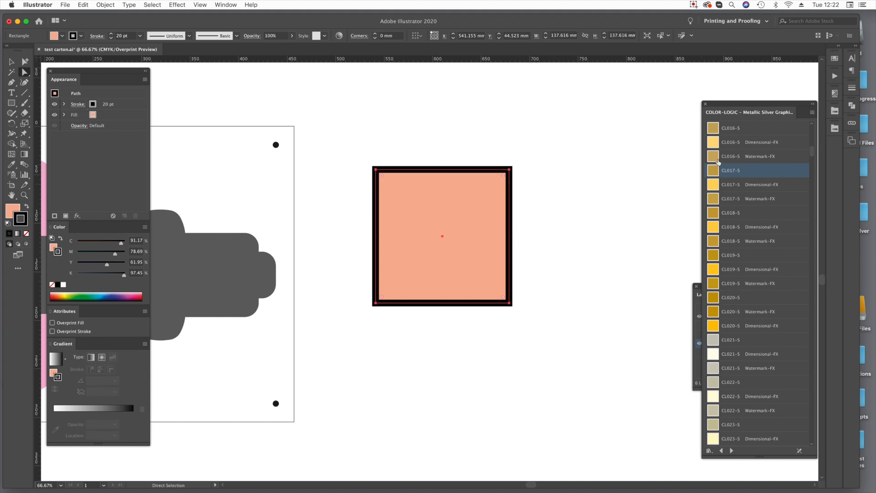
scroll(733, 243, down, 15)
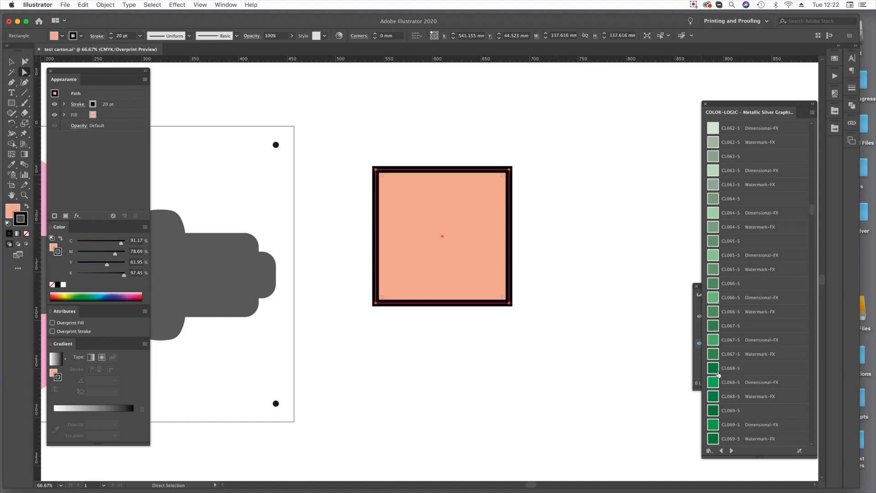
scroll(730, 250, down, 5)
mouse_move(740, 273)
mouse_down()
mouse_move(447, 240)
mouse_move(447, 253)
mouse_up()
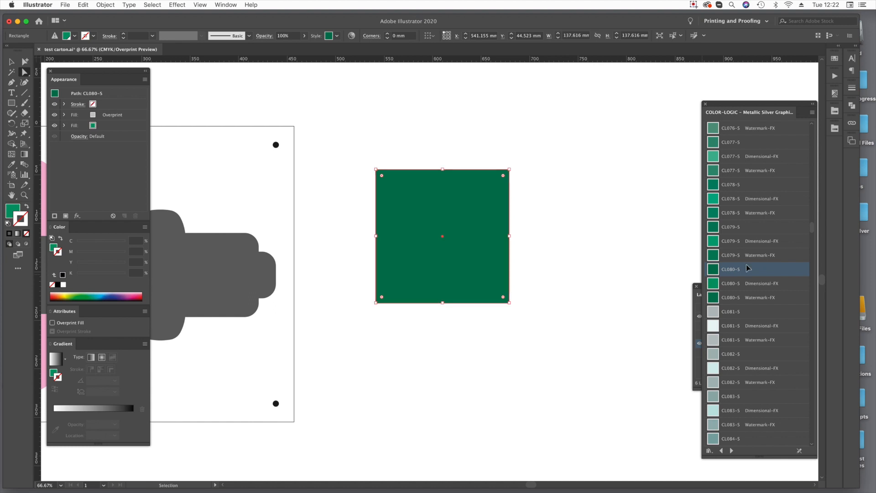
key(super+z)
Add the CL080-S style to the square's existing appearance, keeping the 20 pt stroke, and delete the original peach fill.
click(494, 333)
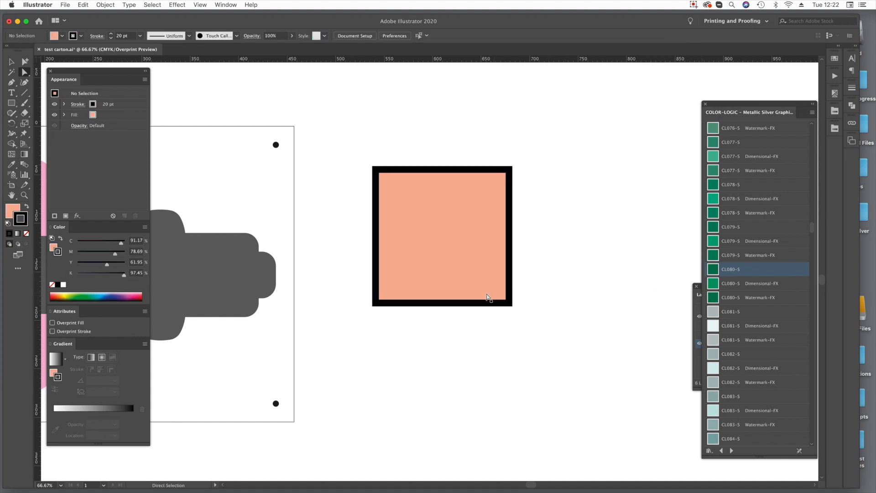
click(483, 289)
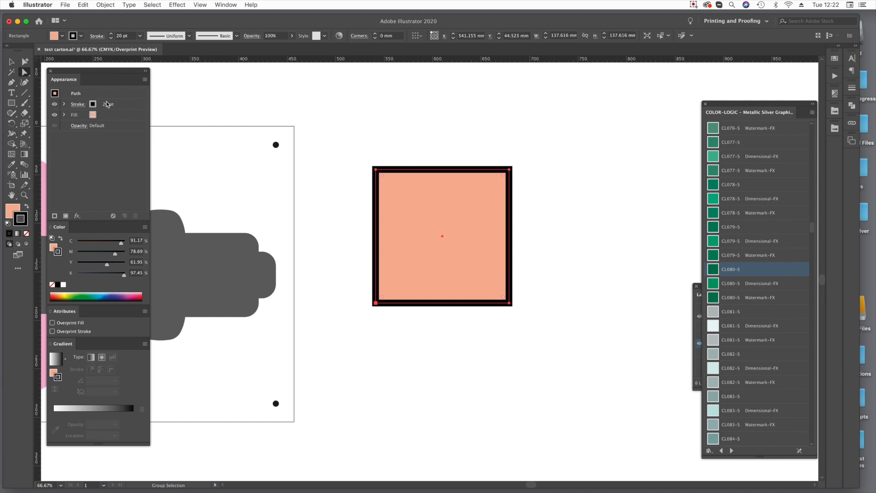
click(713, 269)
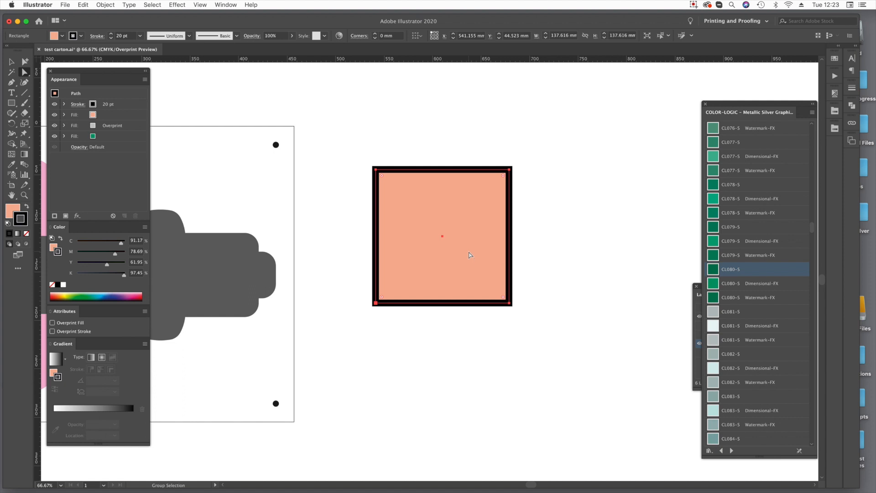
drag(102, 115, 138, 217)
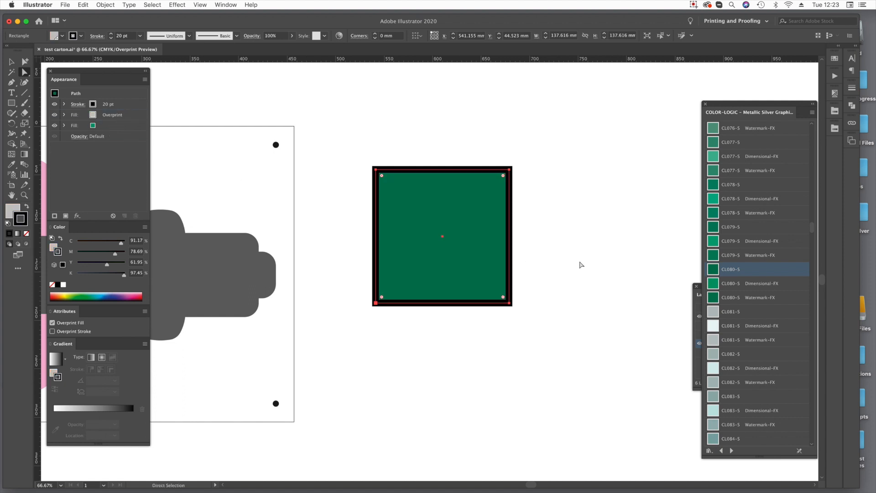
key(super+shift+a)
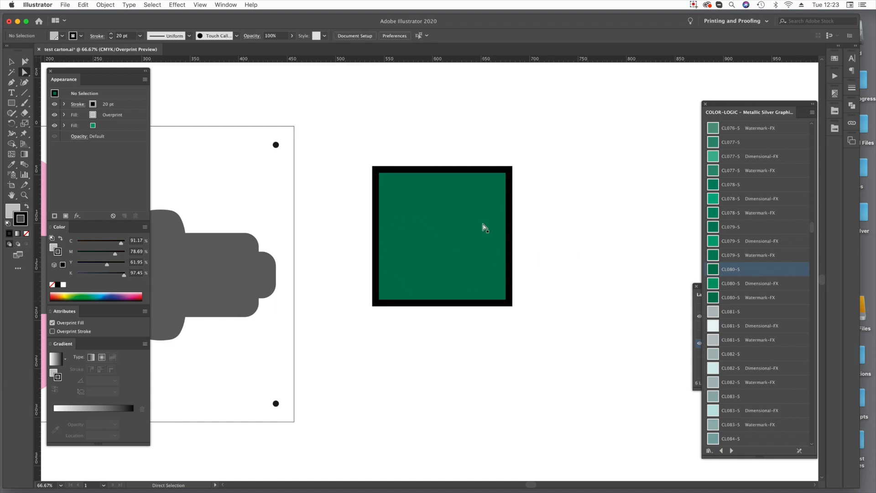
Delete the green test square and return to the carton artwork.
click(483, 250)
key(Delete)
drag(272, 251, 621, 252)
drag(485, 155, 493, 155)
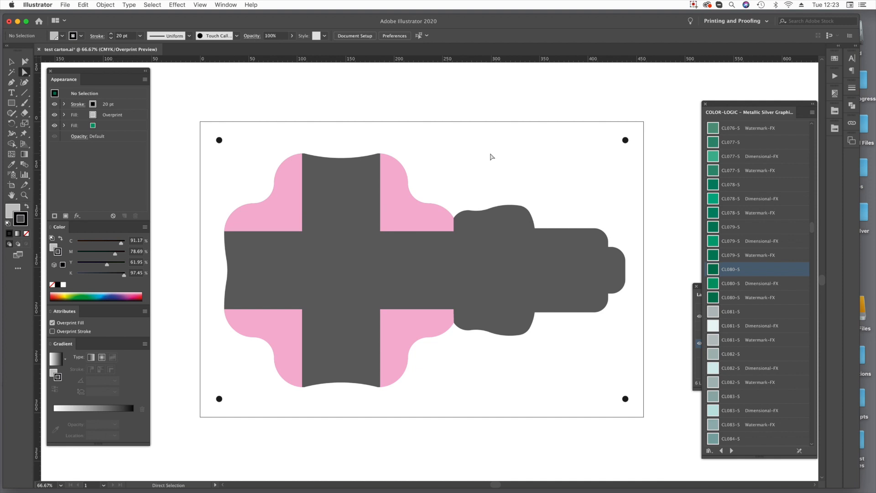
Apply the CL110-S metallic silver graphic style to the dark grey carton area.
click(362, 260)
scroll(731, 293, down, 15)
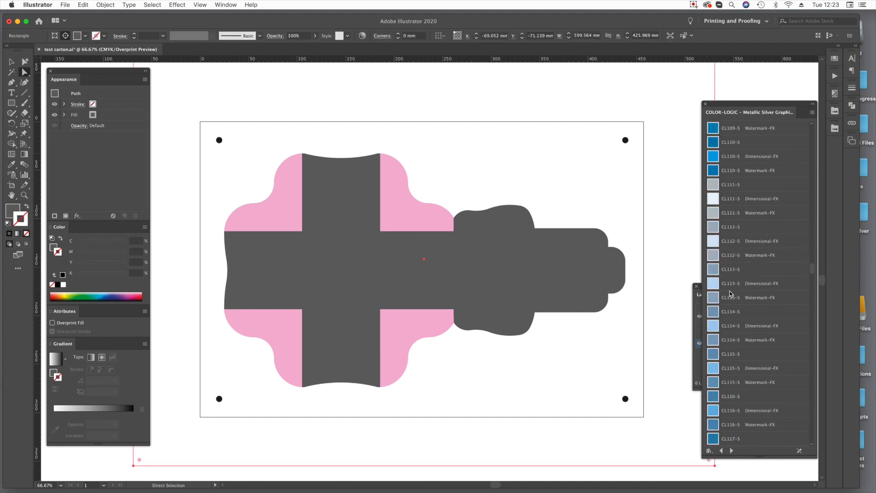
click(740, 143)
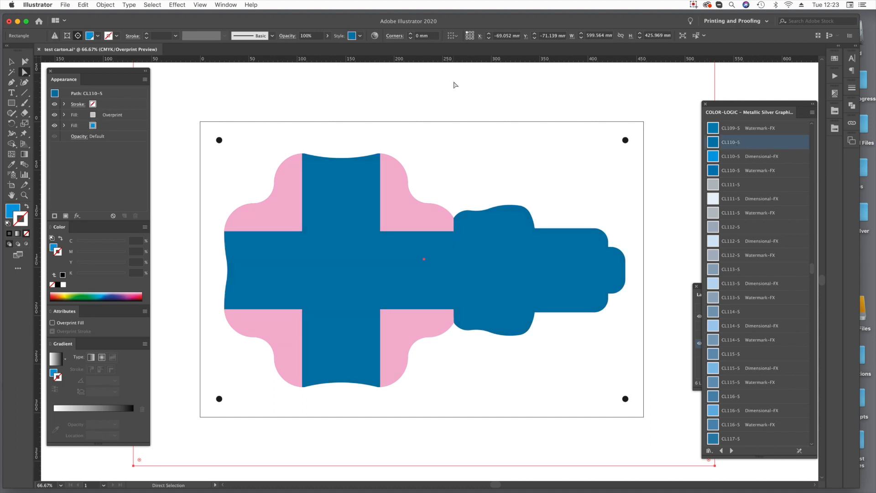
Select the four pink corner flaps and set their fill to 100% magenta and 100% yellow.
click(268, 216)
shift+click(438, 214)
shift+click(438, 326)
shift+click(241, 333)
click(116, 117)
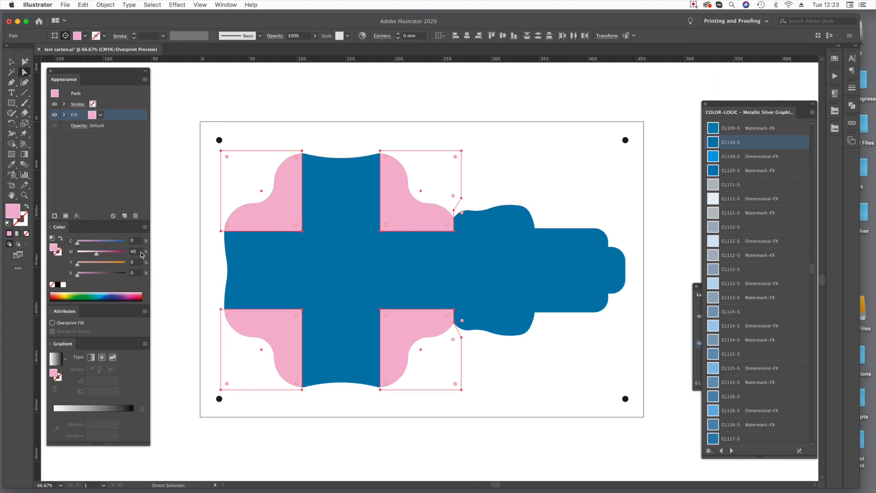
click(140, 253)
text(100)
key(Tab)
text(100)
key(Tab)
click(491, 36)
click(489, 98)
key(cmd+z)
click(253, 212)
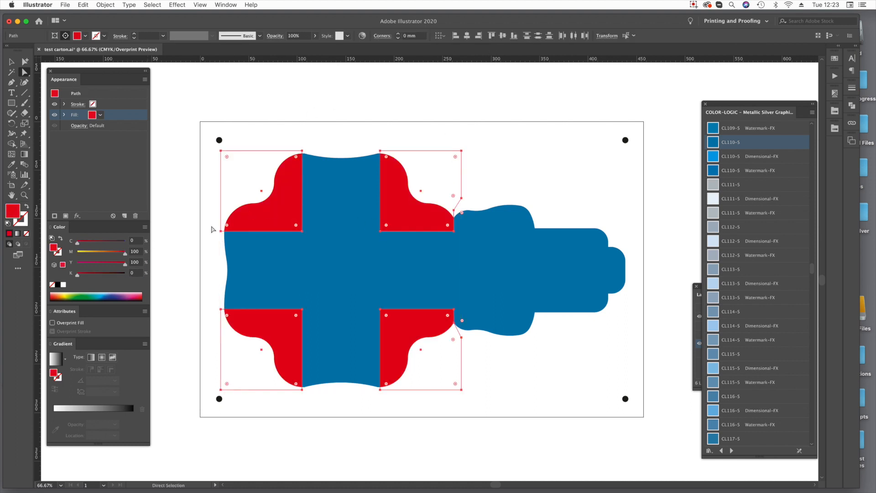
Set the four corner flaps' fill to M 0, Y 0, K 100.
double_click(141, 252)
text(0)
key(Tab)
text(0)
key(Tab)
text(100)
key(Tab)
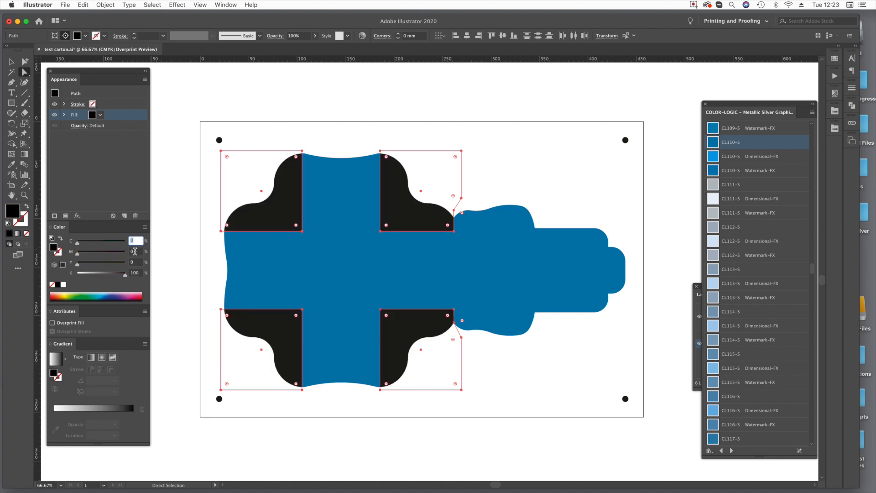
Add 30% each of cyan, magenta and yellow to the corner flaps' black fill and deselect them.
text(30)
key(Tab)
text(30)
key(Tab)
text(30)
key(Tab)
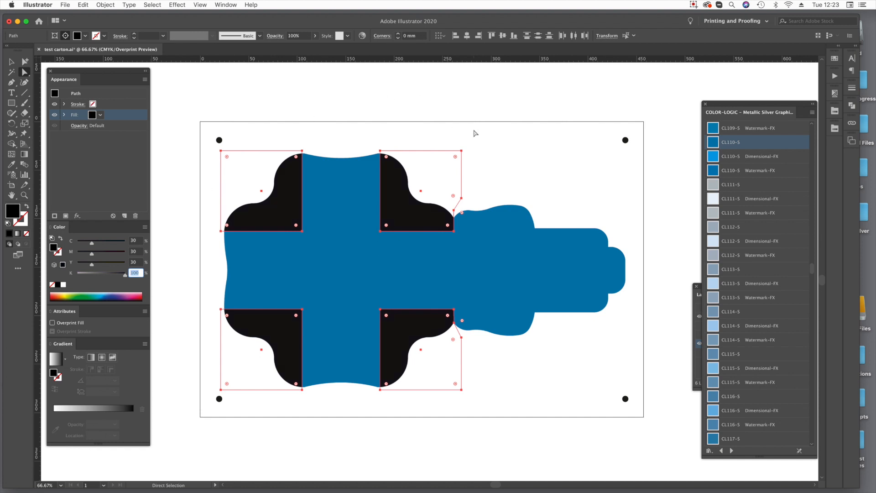
click(523, 128)
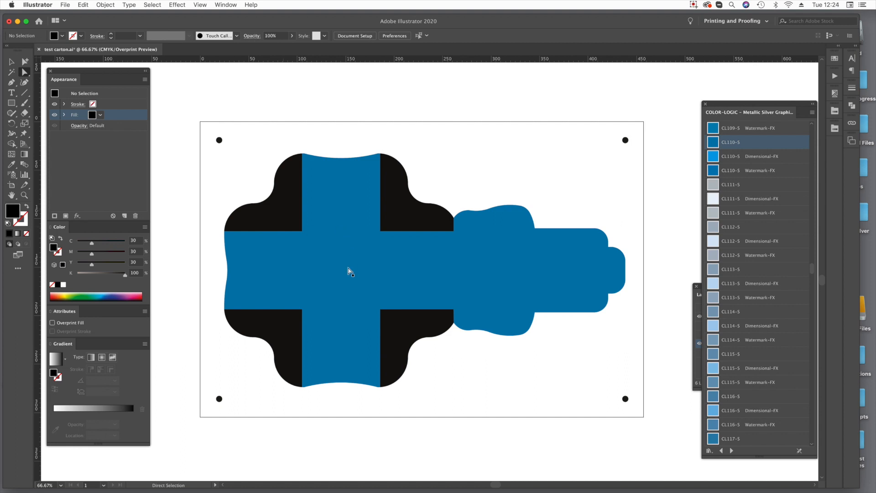
Select the blue carton area, put the metallic graphic styles library away, and open the COLOR-LOGIC Pattern-FX Volume 4 library.
click(361, 276)
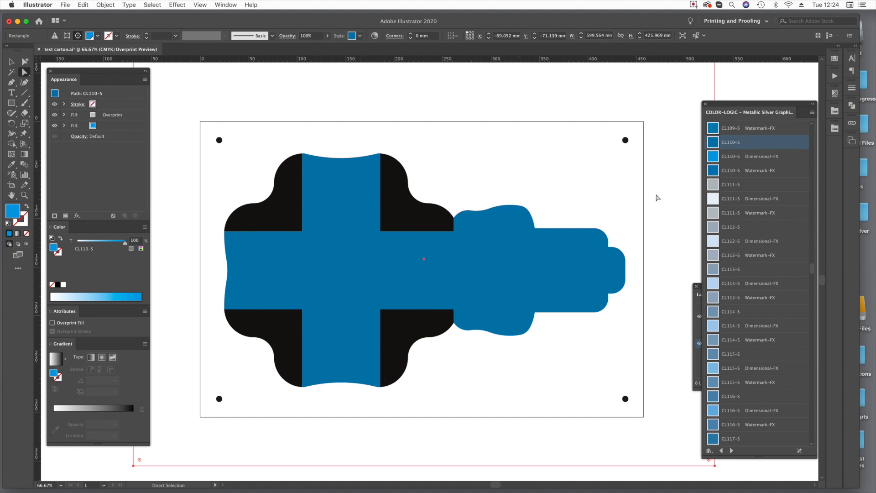
click(835, 132)
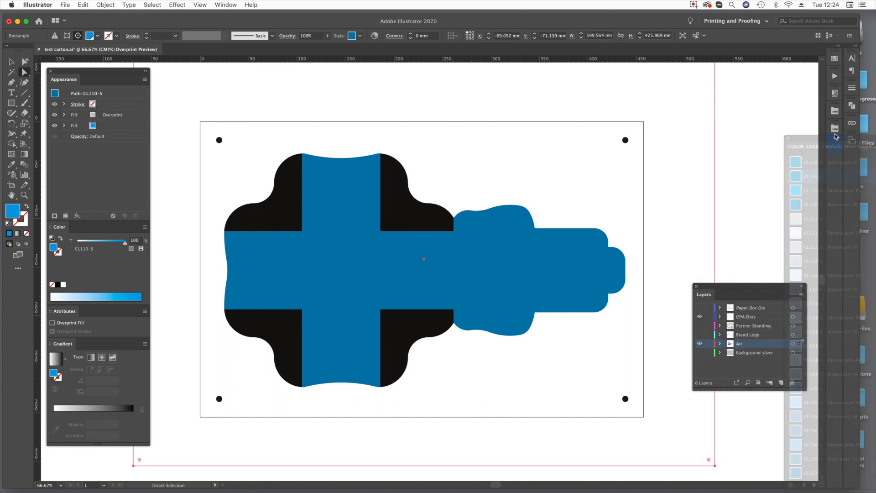
click(834, 113)
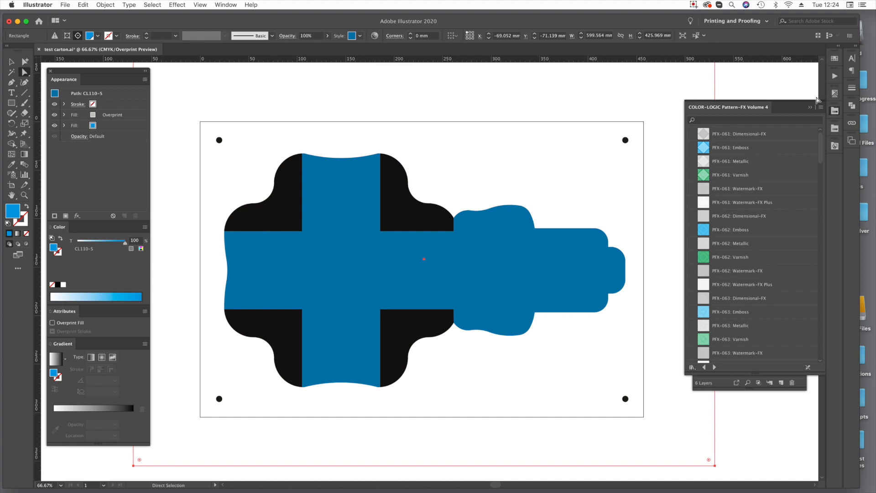
mouse_move(219, 483)
click(208, 482)
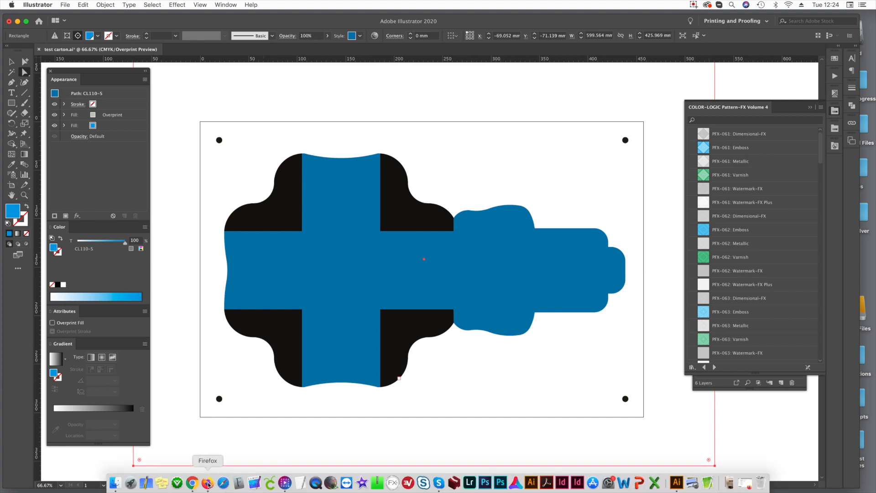
click(630, 23)
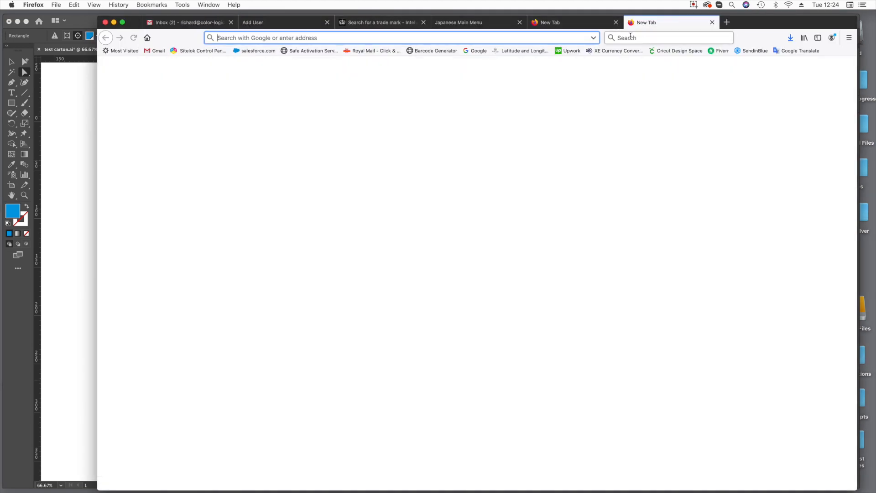
text(www.color-logic.com/)
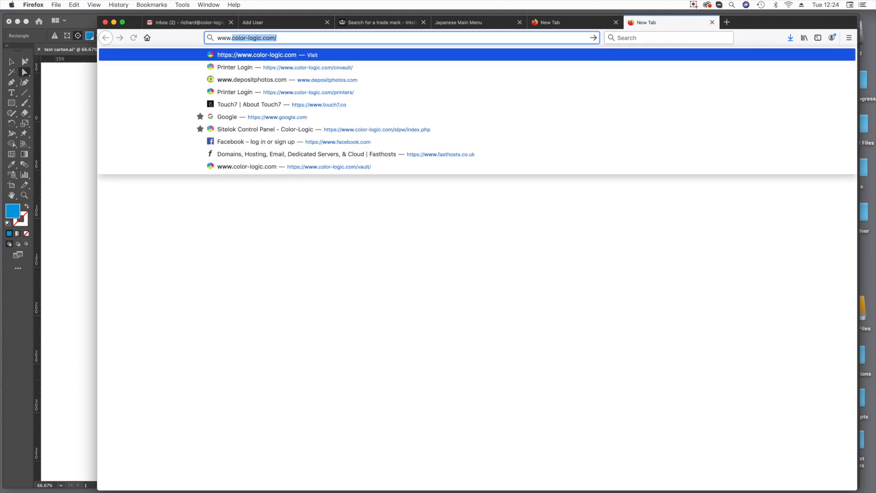
key(Return)
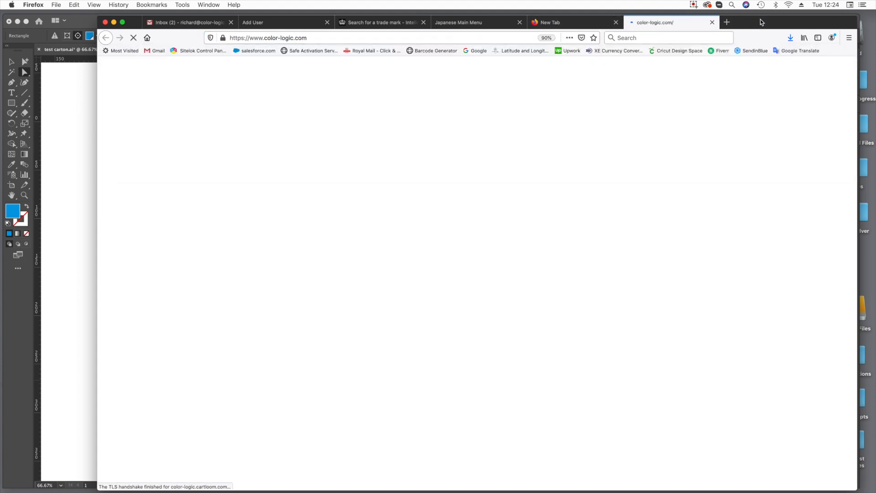
drag(760, 21, 716, 20)
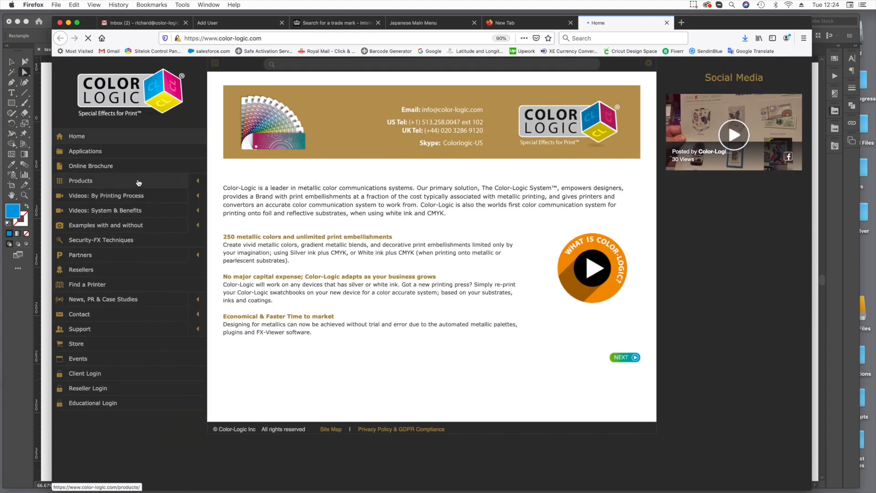
click(197, 181)
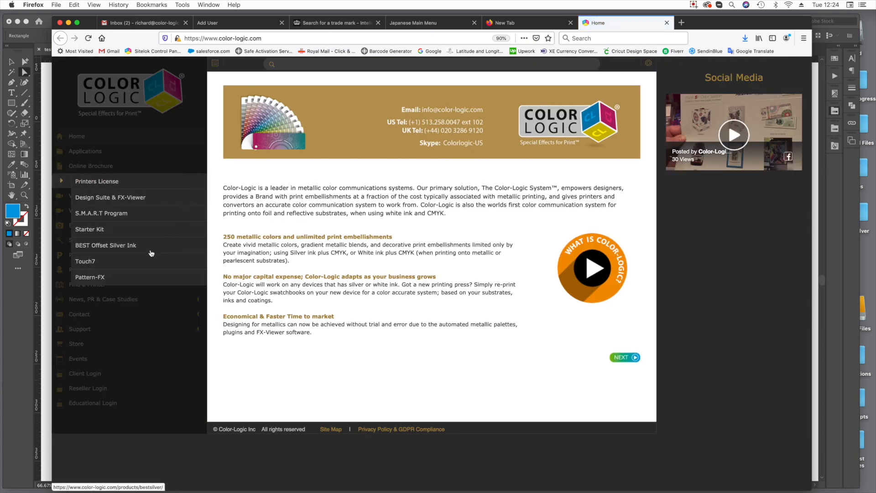
click(94, 278)
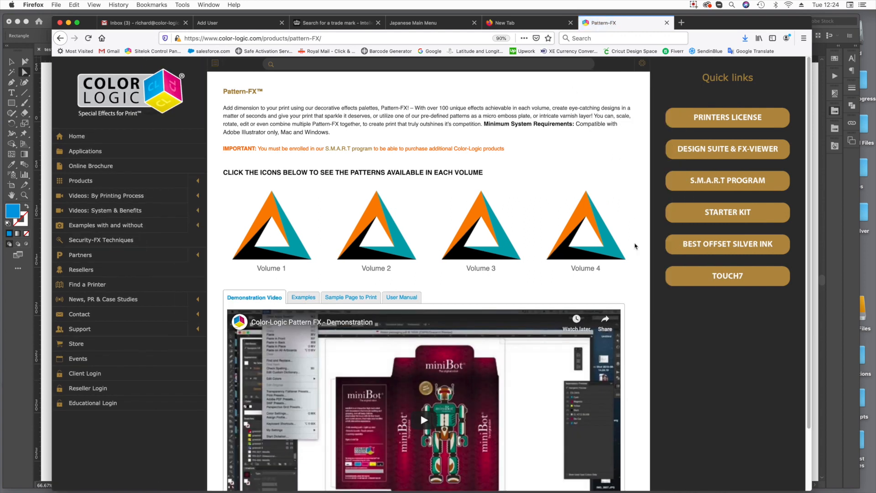
Look through the Pattern-FX page's printed examples, sample page to print and user manual sections.
scroll(421, 404, down, 3)
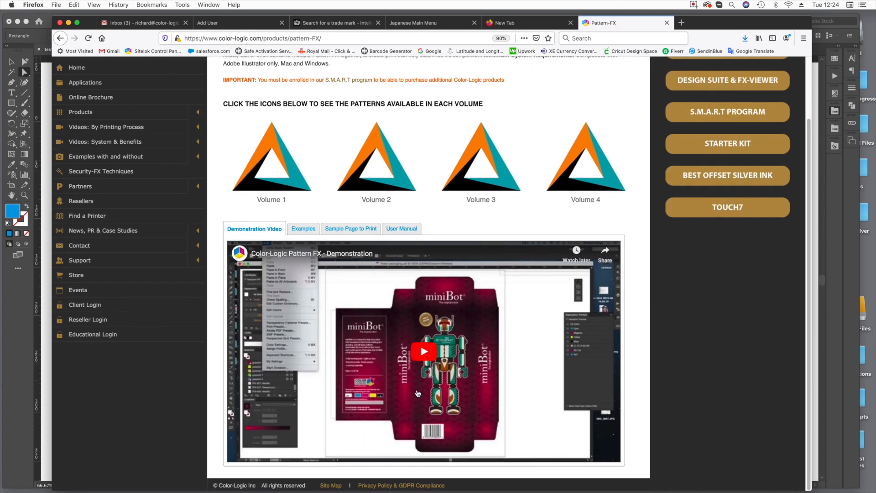
click(306, 234)
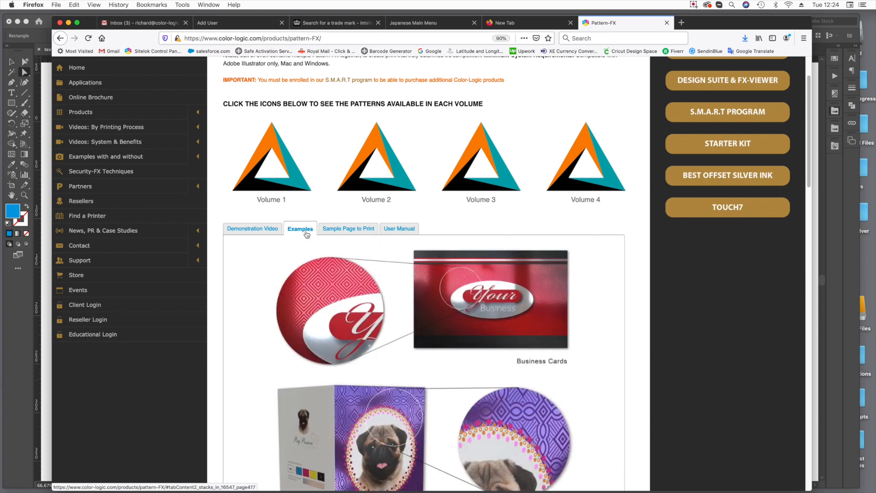
scroll(496, 321, down, 3)
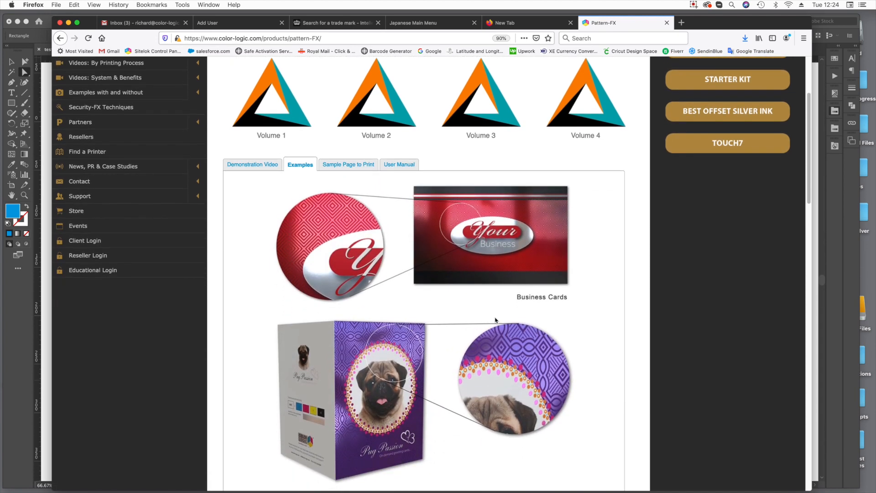
scroll(459, 319, down, 10)
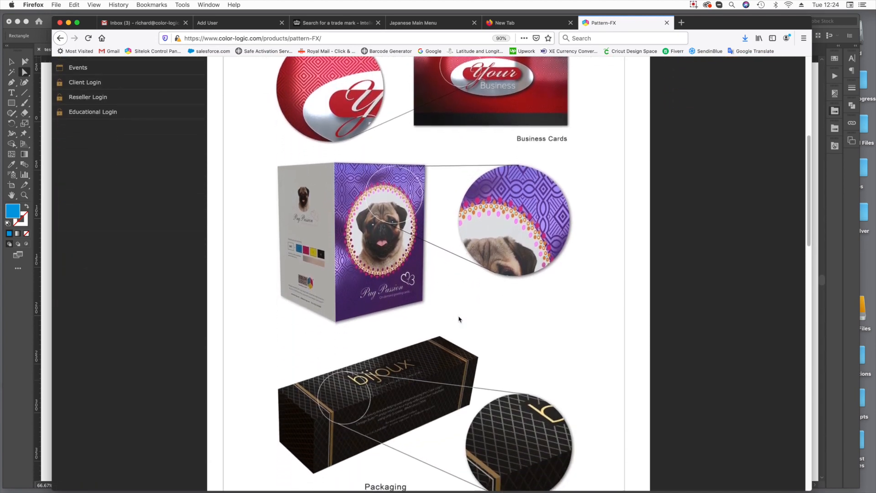
scroll(459, 319, down, 15)
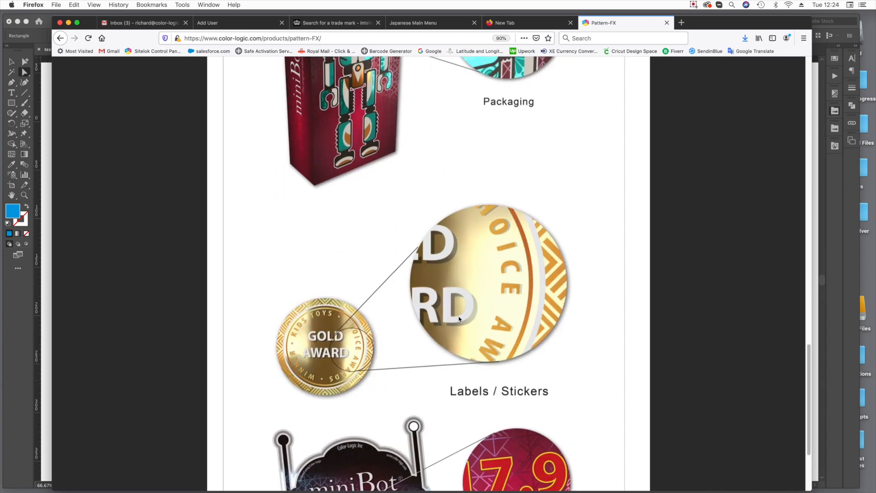
scroll(459, 319, up, 20)
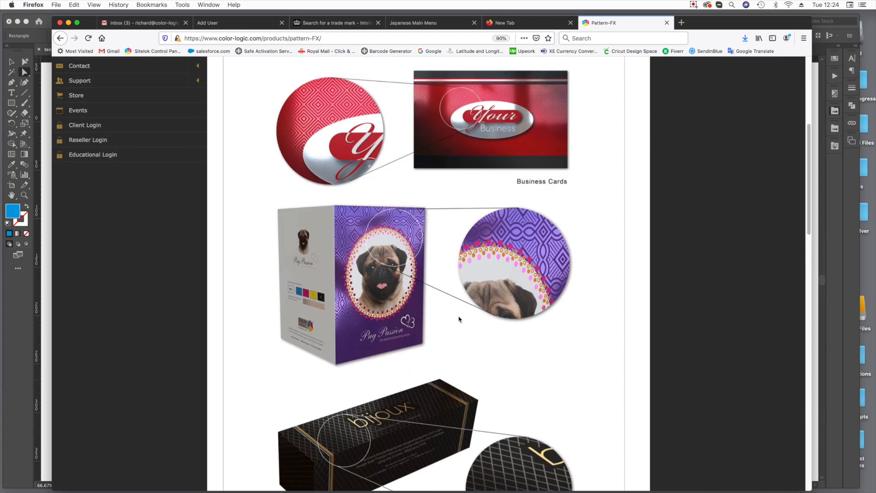
scroll(459, 319, up, 5)
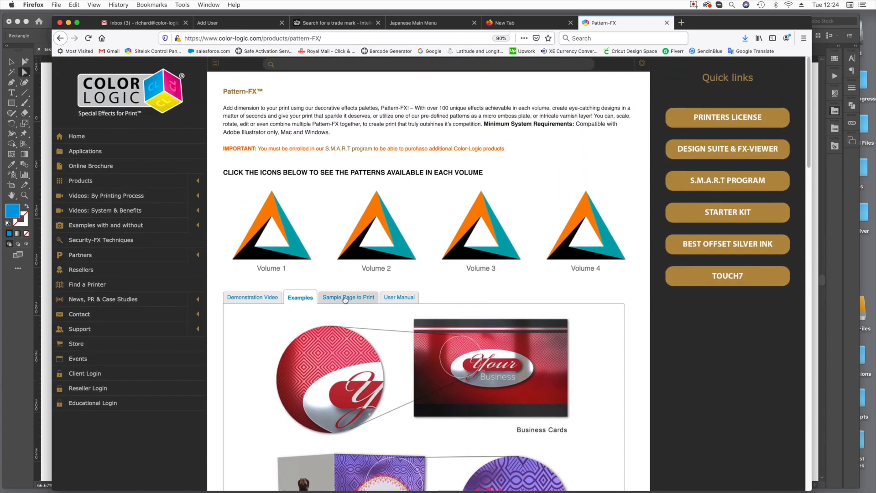
click(345, 299)
click(399, 298)
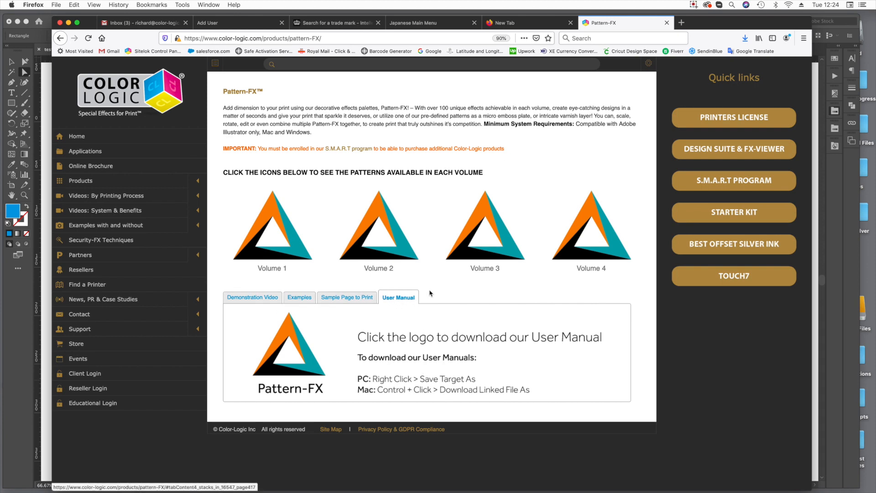
Preview Pattern-FX Volume 1 patterns 1-4 and 5-8, and close the preview.
click(273, 249)
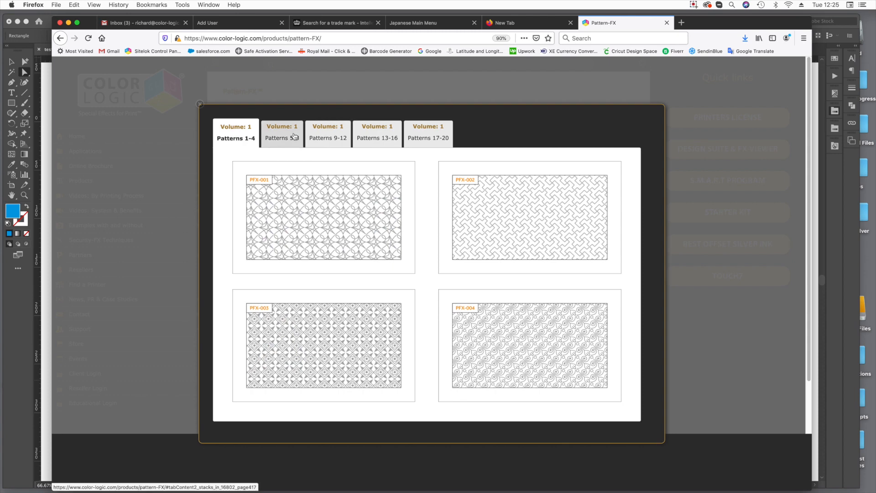
click(280, 134)
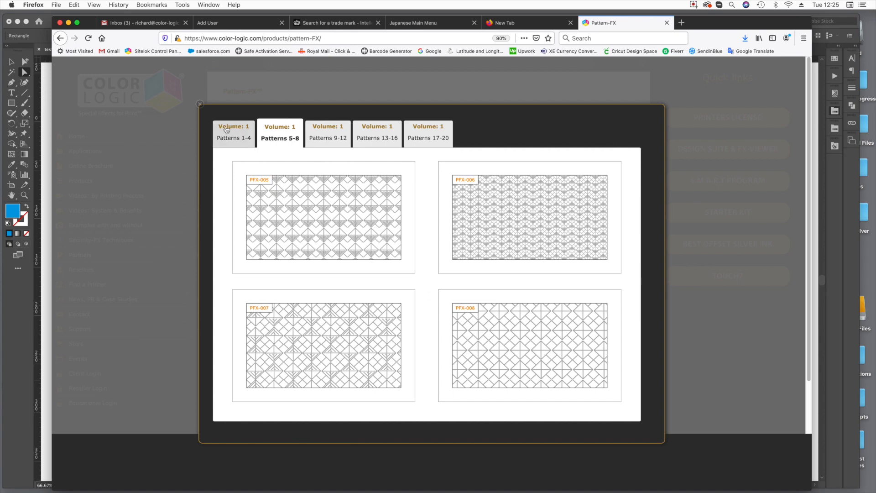
click(201, 105)
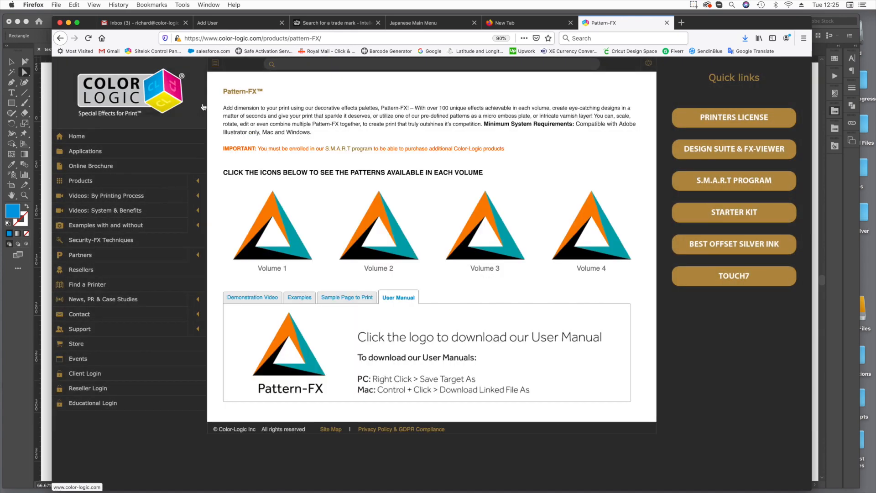
Preview all the Pattern-FX Volume 4 patterns from 61 to 80 and close the preview.
click(567, 248)
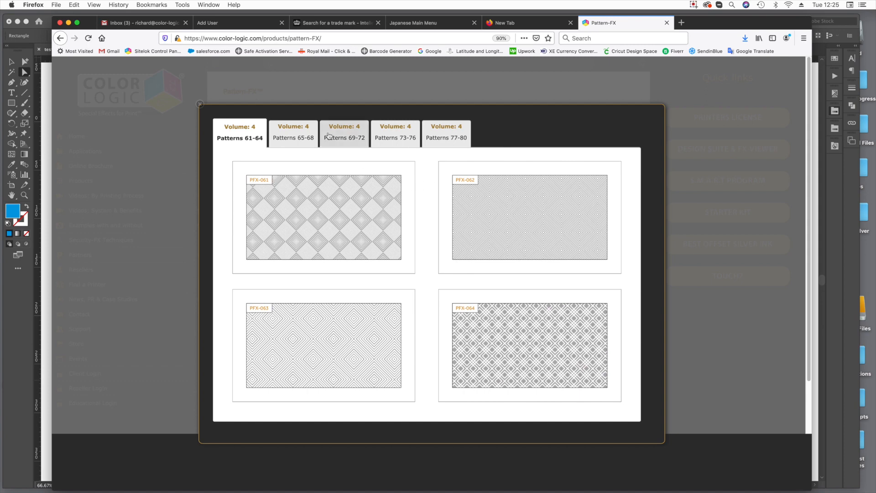
click(302, 135)
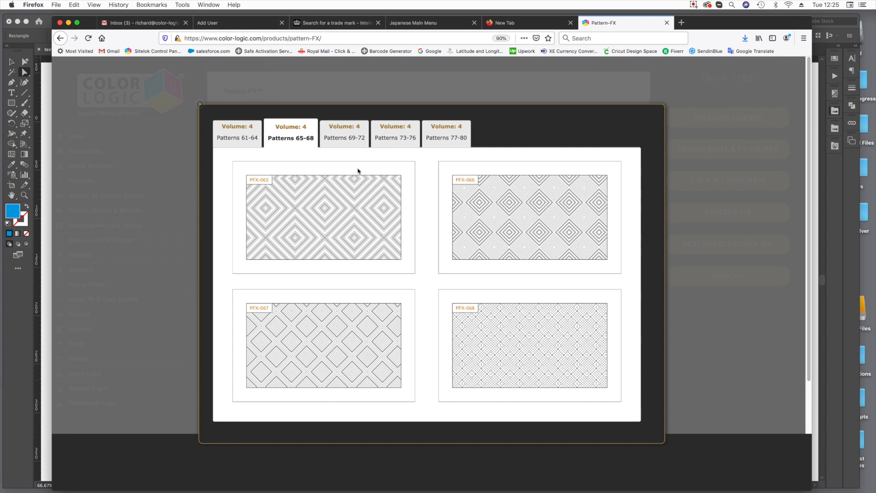
click(360, 138)
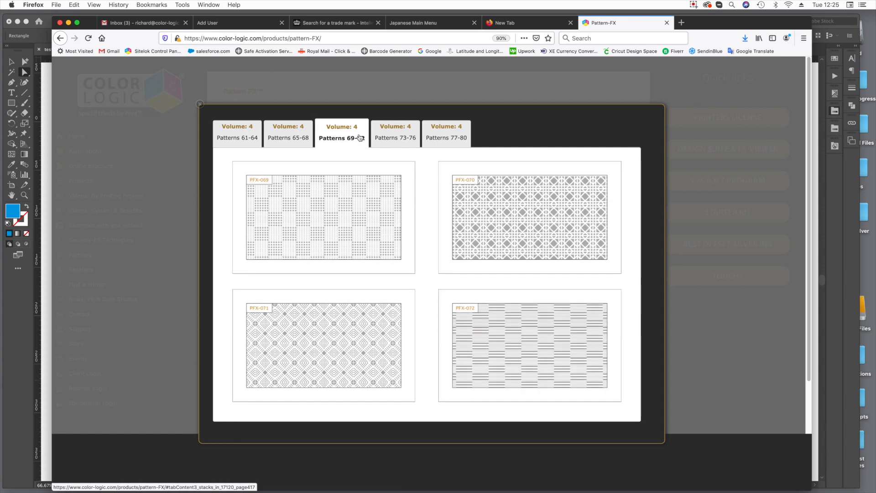
click(376, 136)
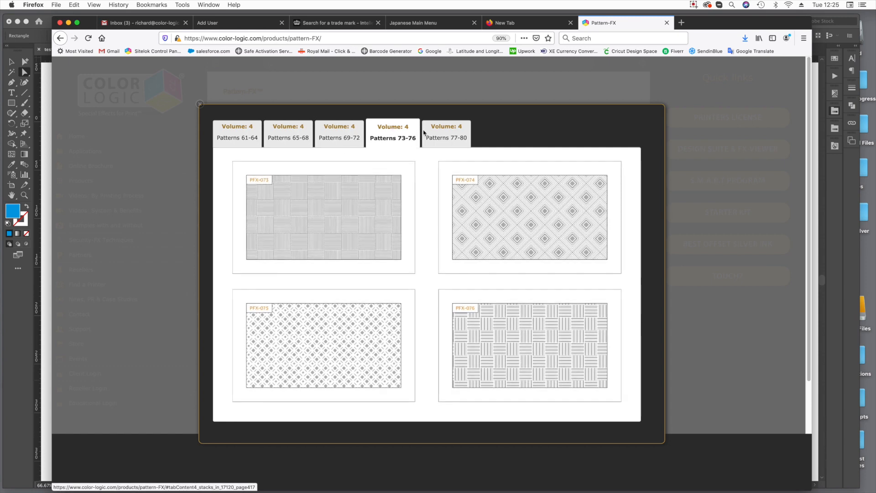
click(446, 134)
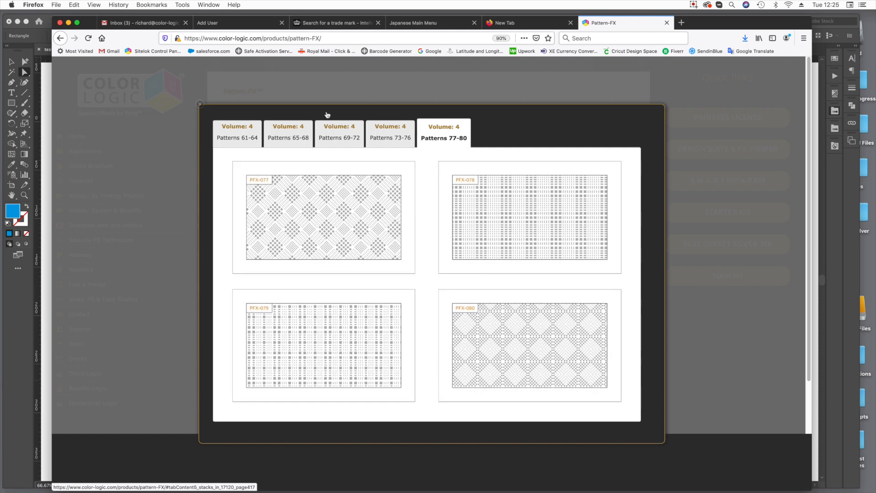
click(200, 104)
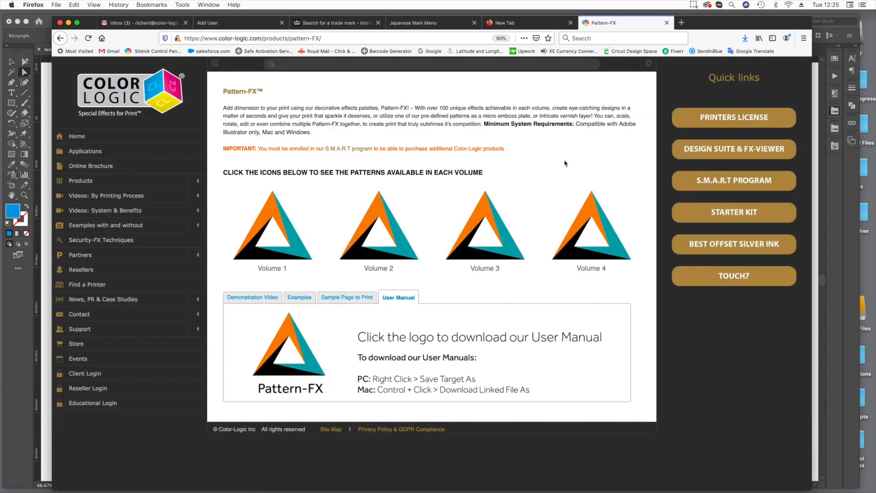
Minimise the browser to return to Illustrator and dock the floating Layers panel as an icon.
click(69, 22)
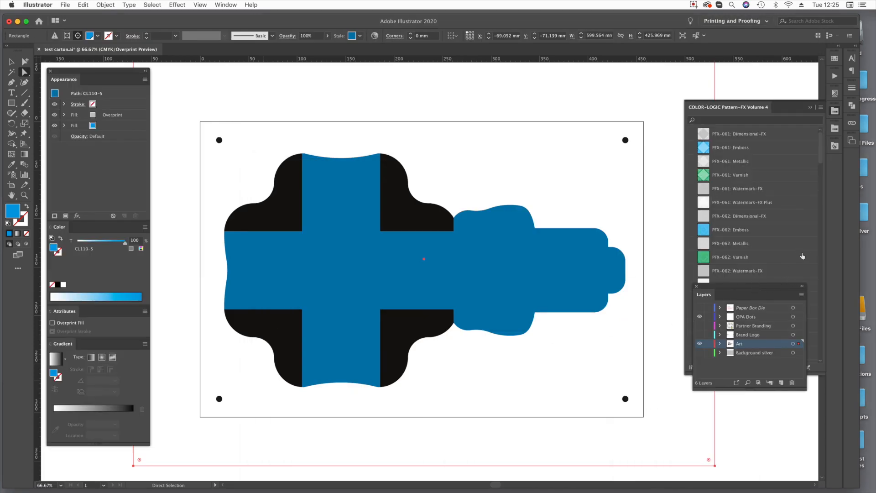
drag(757, 288, 835, 163)
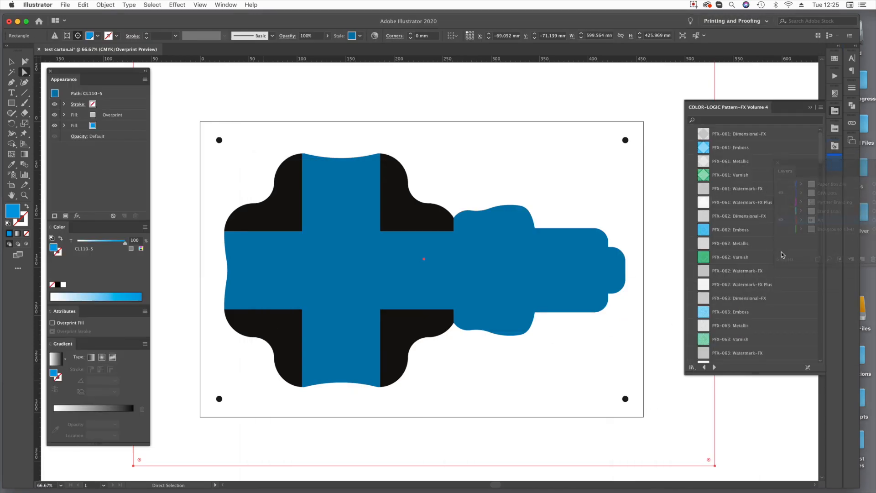
Browse the whole COLOR-LOGIC Pattern-FX Volume 4 swatch library, including its spot colors, and return to its first swatch.
scroll(743, 210, down, 10)
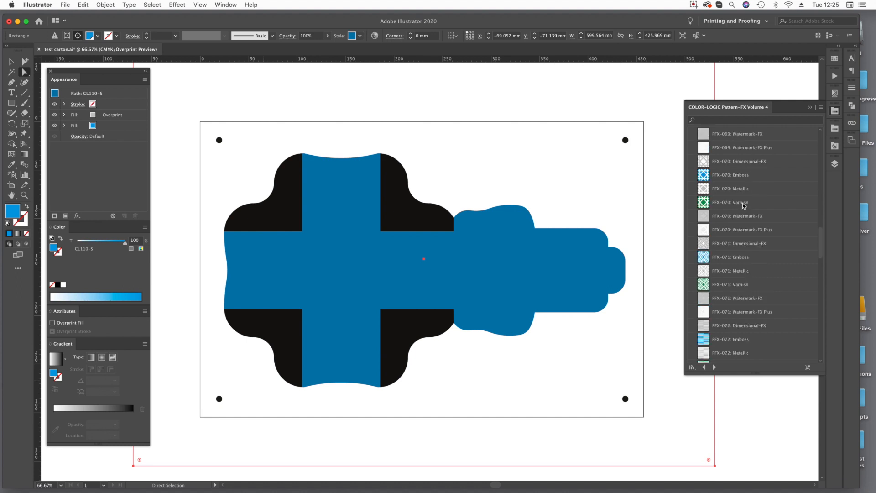
scroll(744, 206, down, 5)
scroll(744, 205, down, 5)
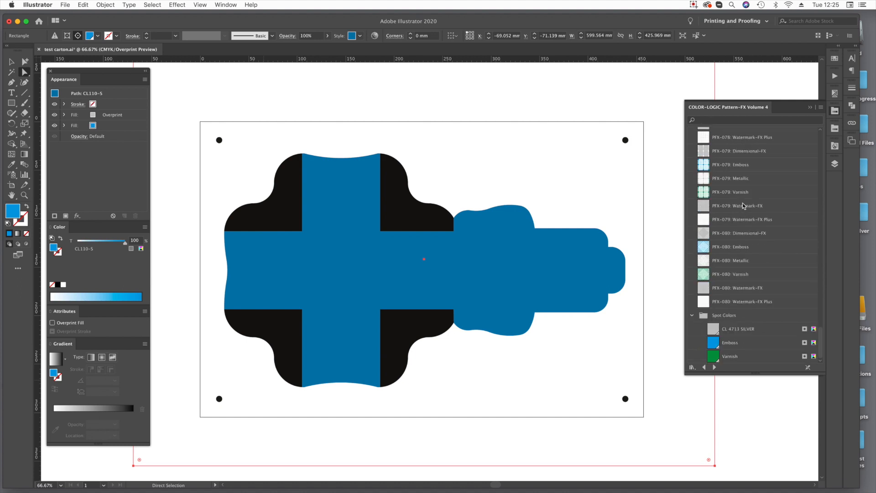
scroll(743, 204, up, 7)
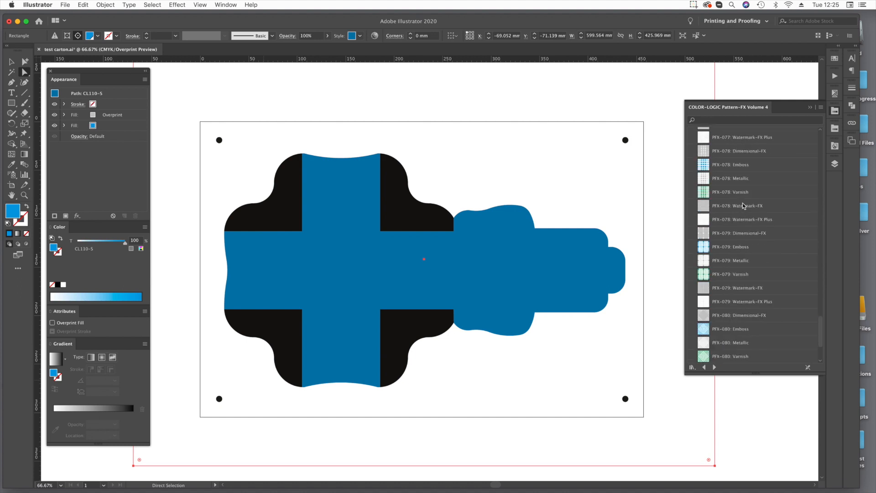
scroll(743, 205, up, 5)
scroll(743, 206, up, 5)
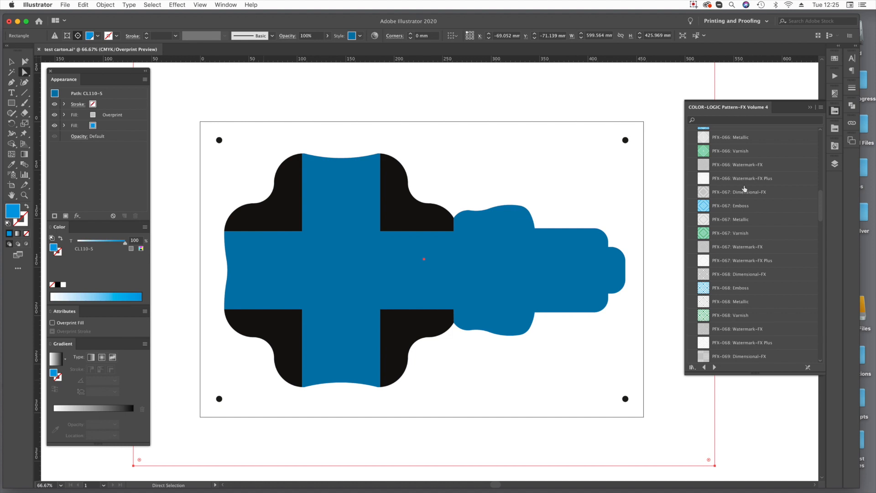
scroll(744, 187, up, 6)
scroll(742, 189, up, 4)
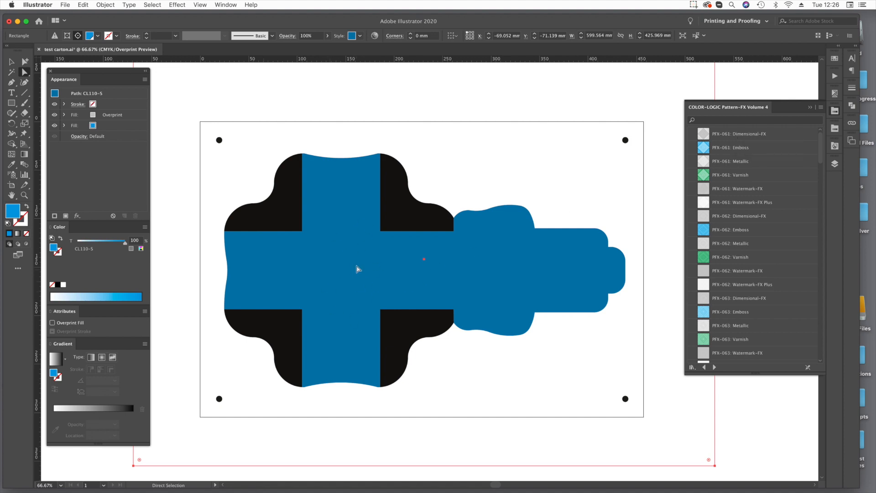
Replace the CL 4713 SILVER overprint fill of the blue carton area with PFX-061: Dimensional-FX and deselect the artwork.
click(113, 115)
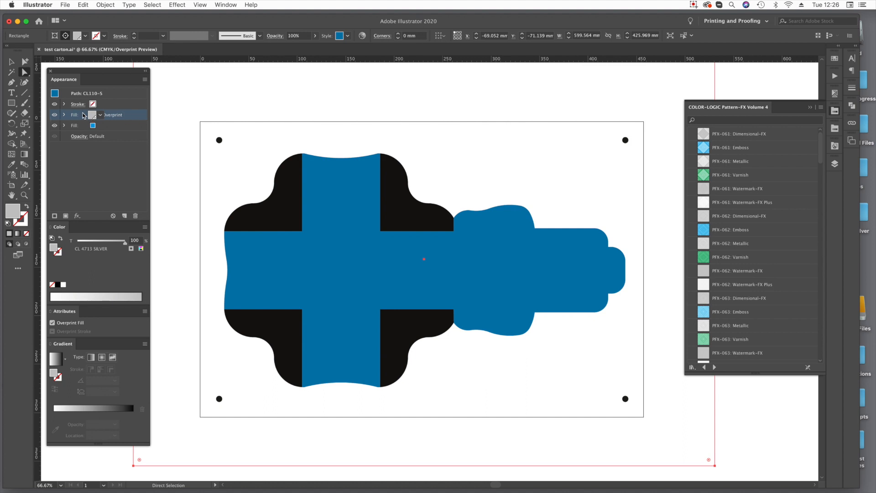
click(756, 137)
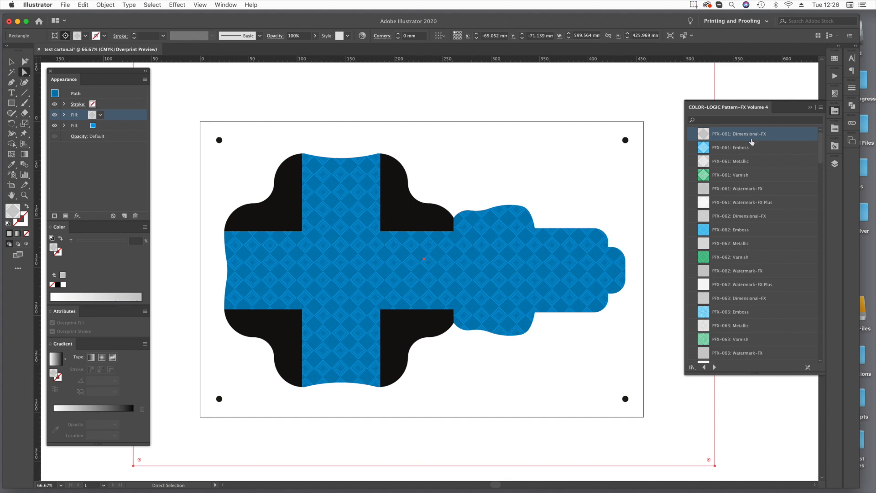
click(782, 406)
key(z)
click(385, 263)
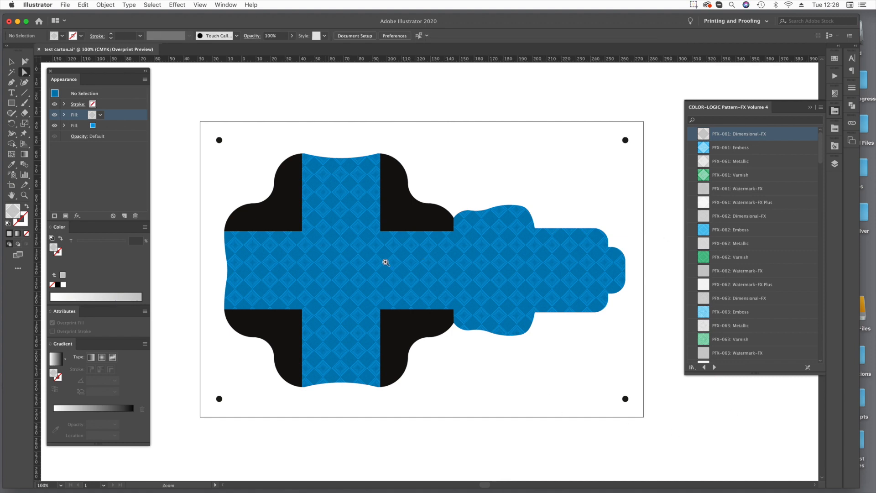
click(435, 298)
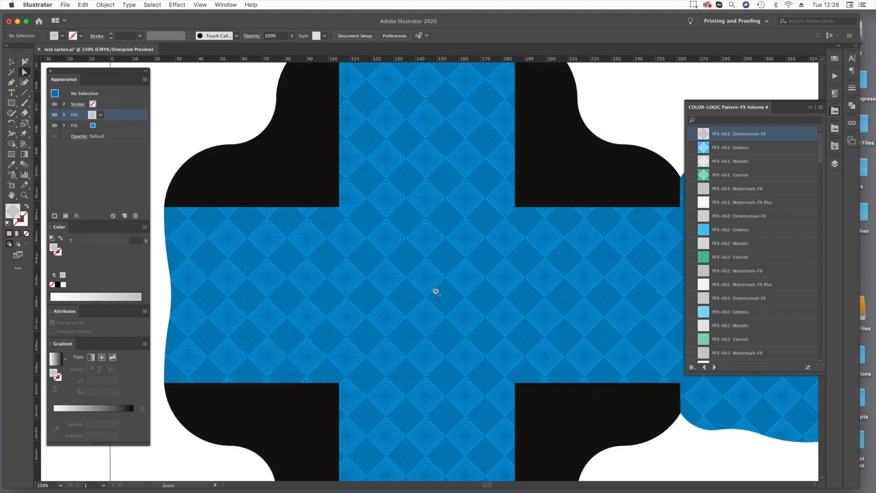
Examine the Dimensional-FX pattern up close, hiding and reshowing the CL 4713 SILVER plate in the separations preview.
click(429, 313)
click(429, 312)
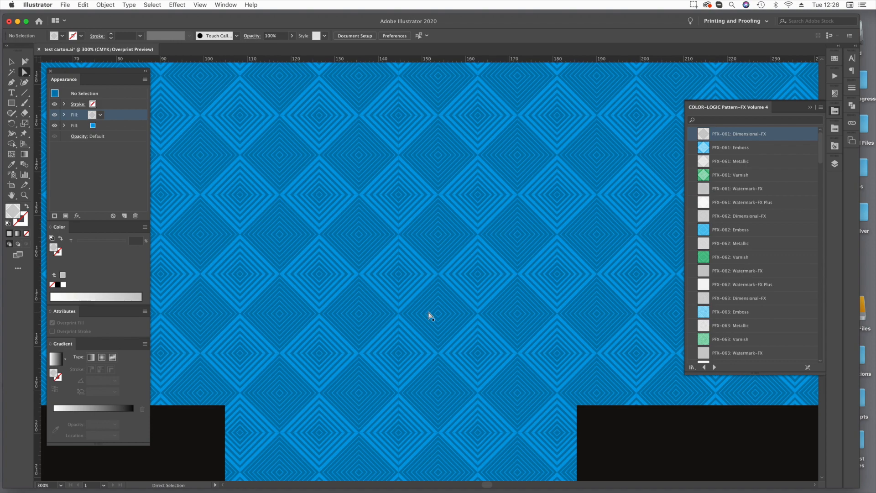
key(super+space)
drag(332, 201, 474, 342)
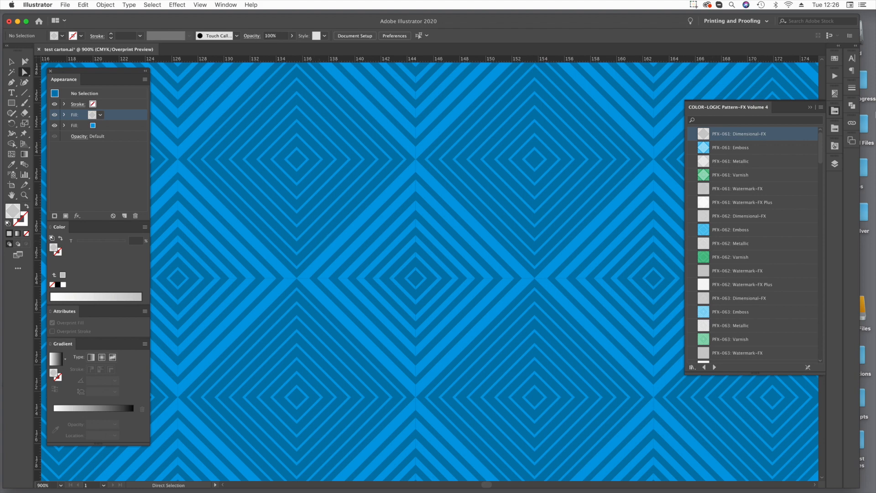
click(835, 94)
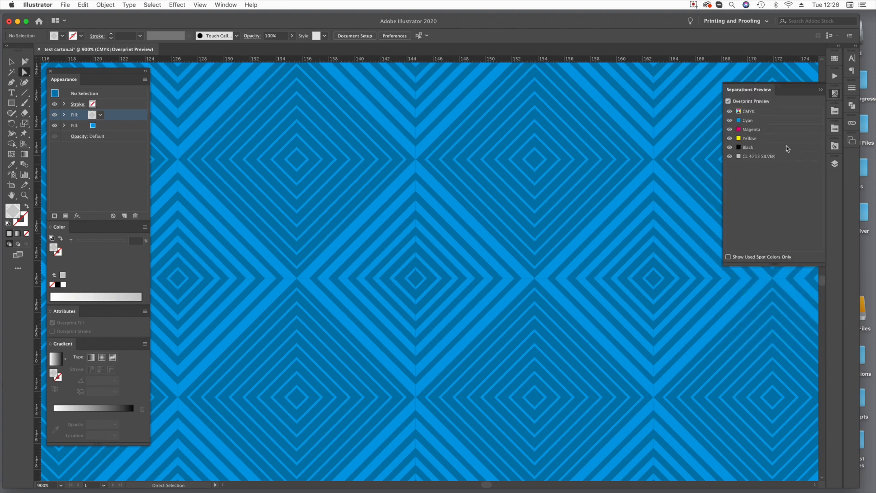
click(729, 156)
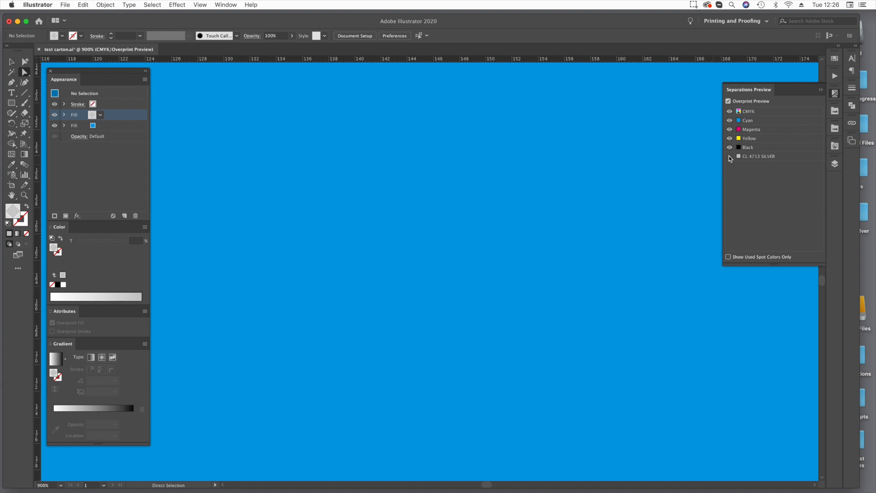
click(729, 157)
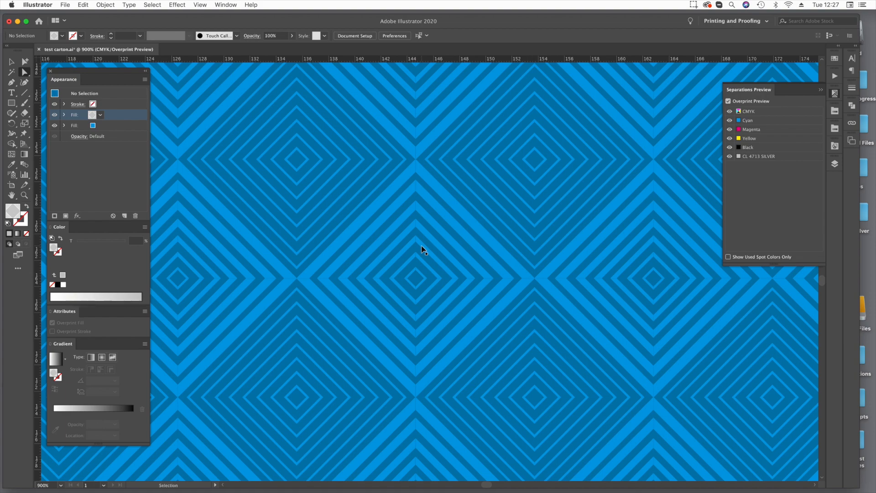
Scale only the Dimensional-FX pattern of the blue carton area uniformly to 200%, excluding corners, strokes and effects, and the object itself.
key(super+0)
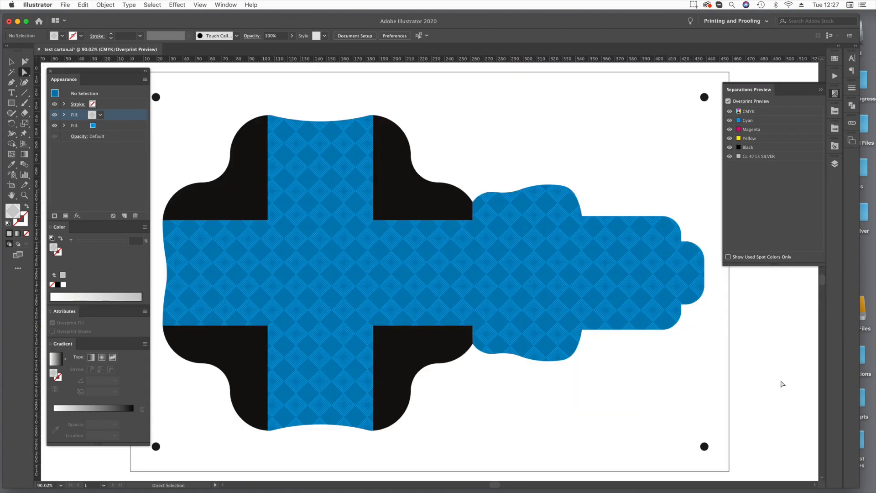
click(336, 273)
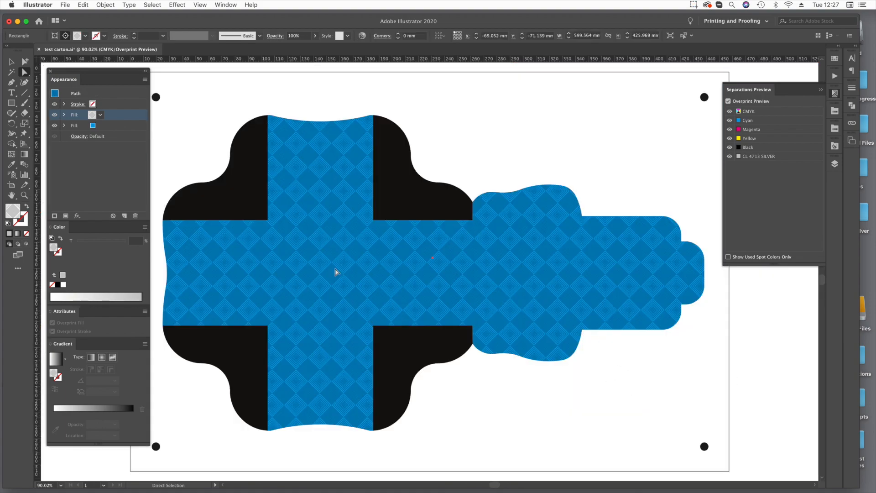
double_click(26, 126)
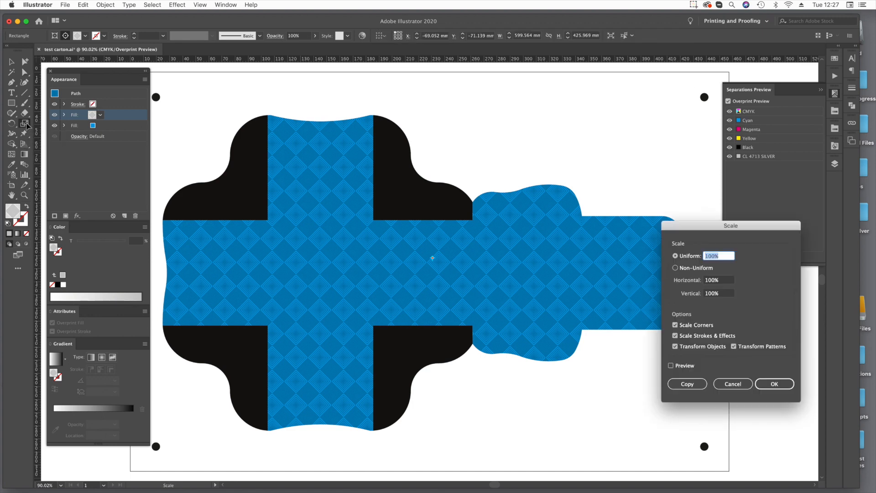
click(675, 325)
click(676, 336)
click(675, 346)
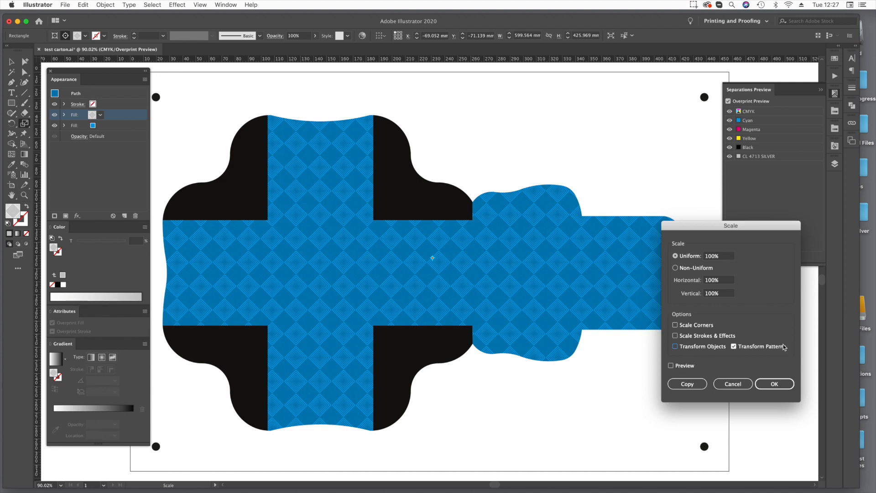
double_click(710, 258)
text(200)
key(Tab)
click(671, 366)
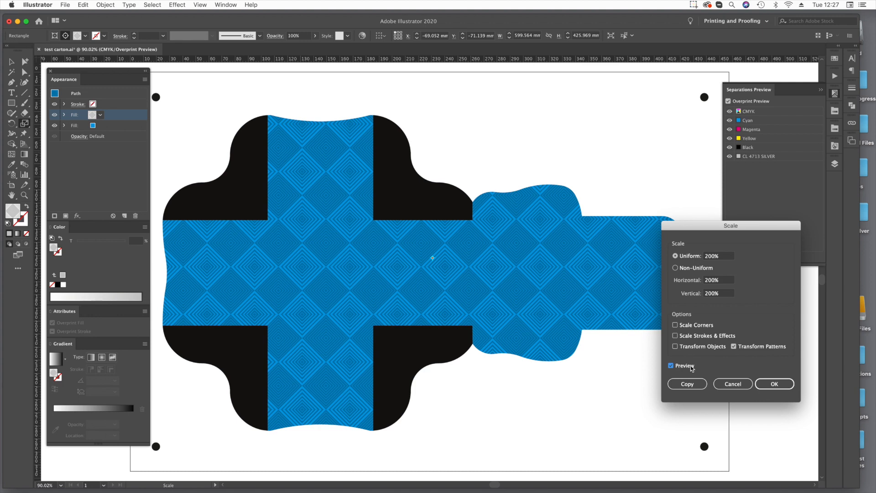
click(784, 385)
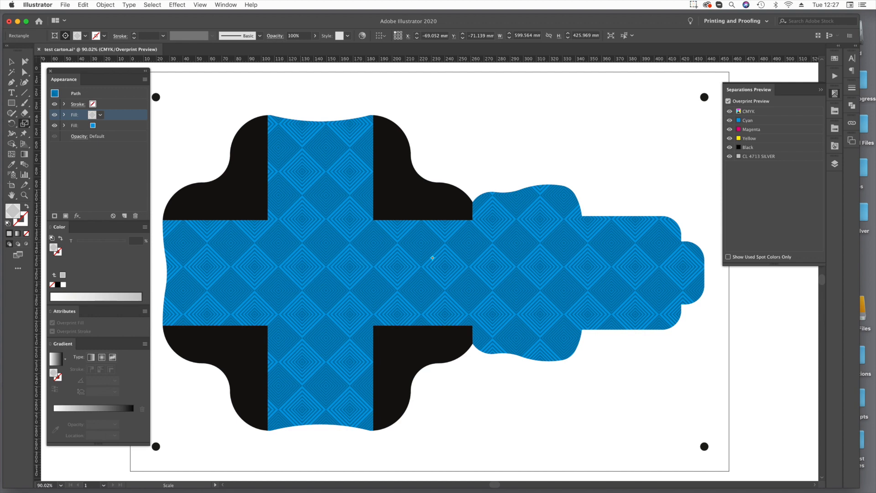
Rotate only the pattern inside the blue carton area by 45° and return to the Direct Selection tool.
double_click(11, 123)
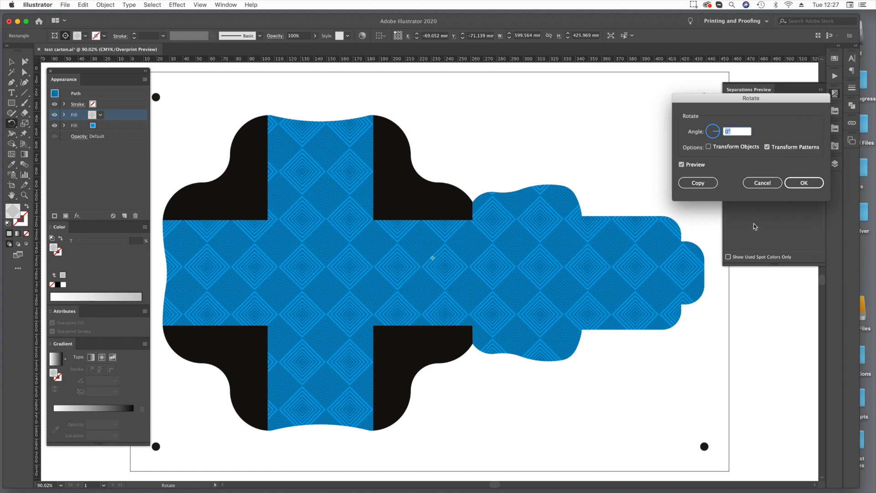
text(45)
key(Tab)
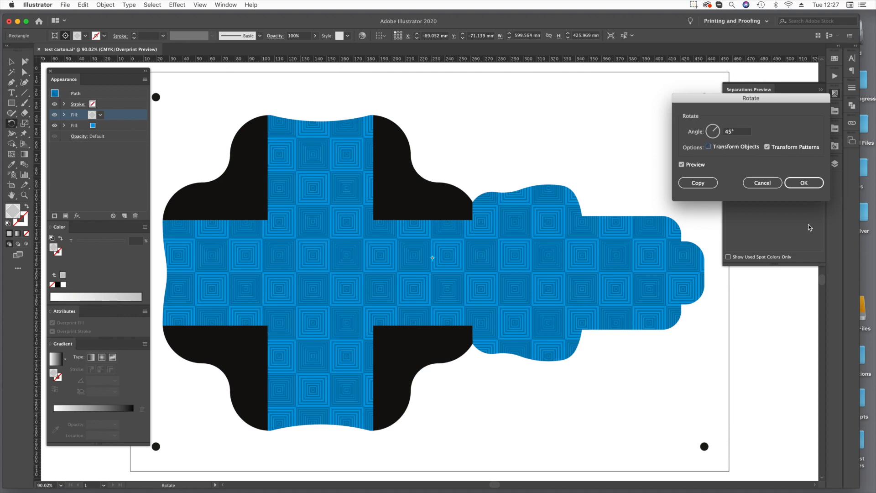
click(804, 182)
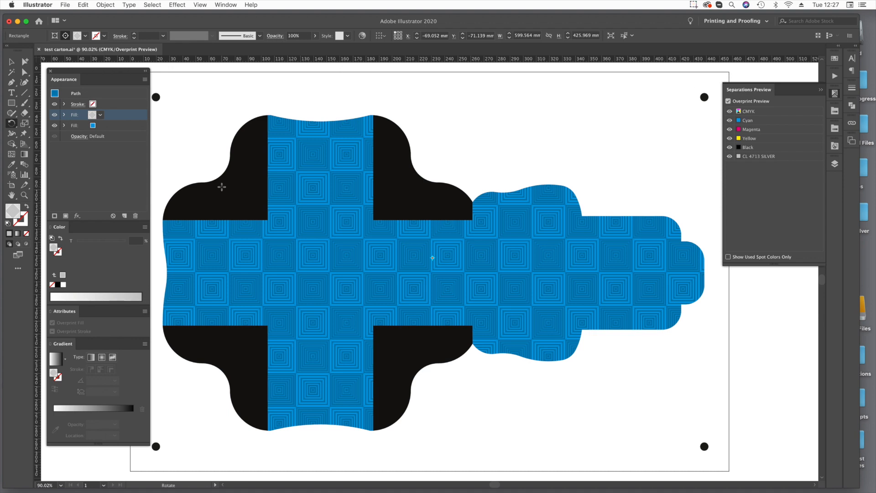
key(super)
click(25, 72)
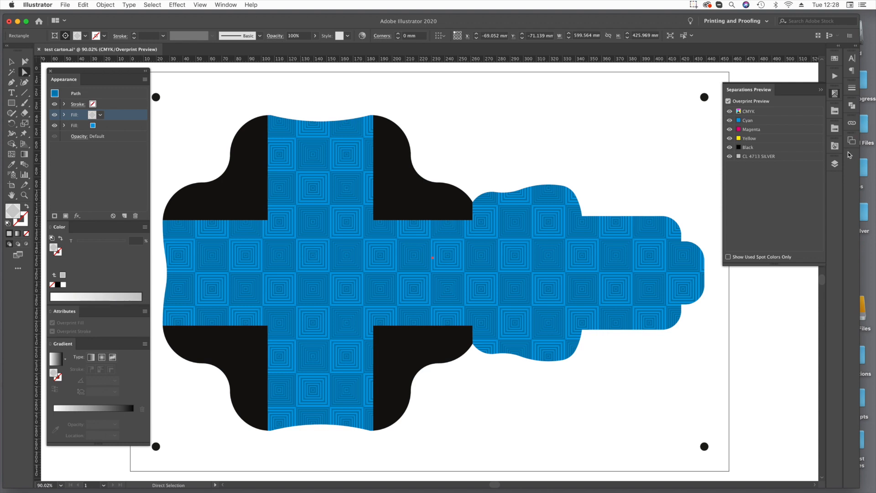
Duplicate the silver pattern fill of the blue carton area and change the new top fill to PFX-061: Varnish.
click(835, 59)
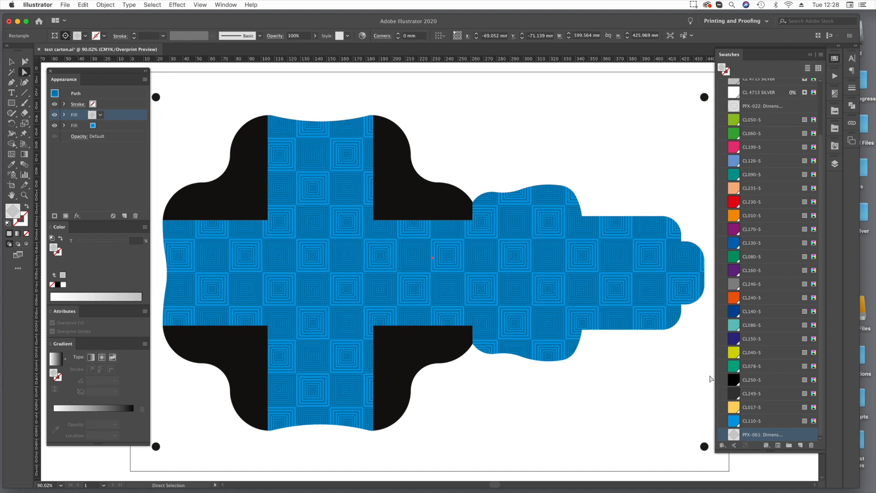
scroll(540, 324, down, 15)
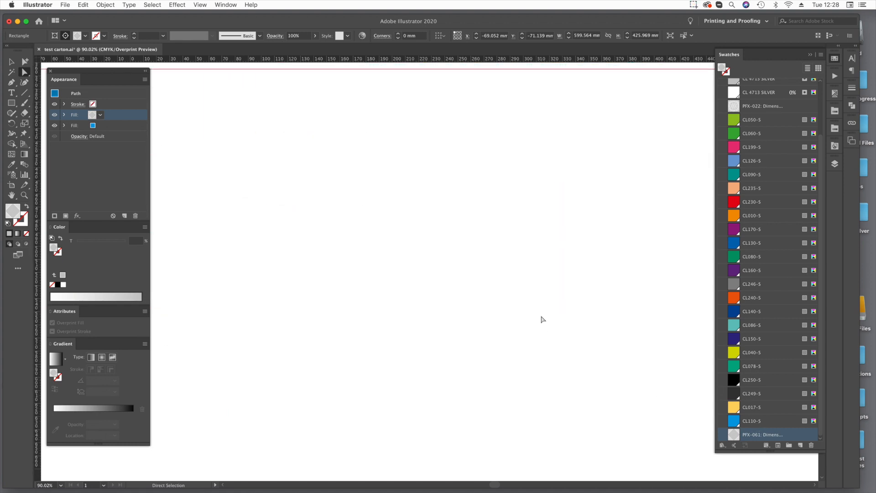
click(540, 313)
scroll(539, 313, up, 5)
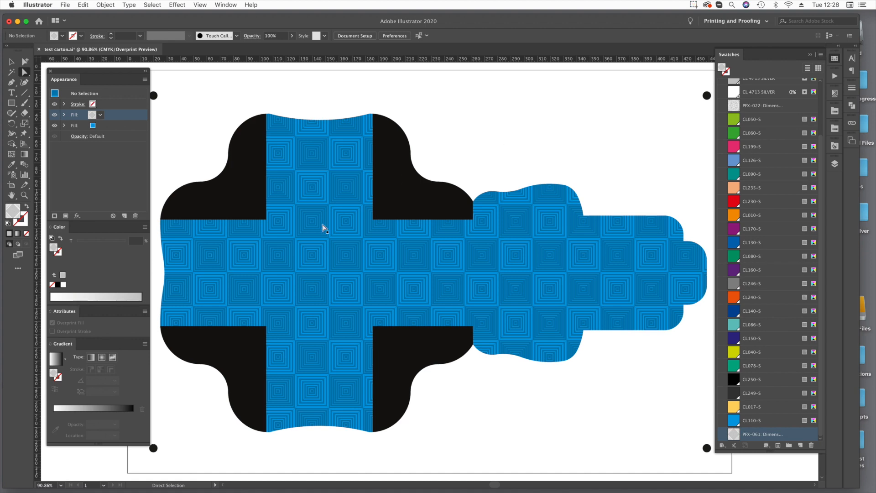
click(309, 252)
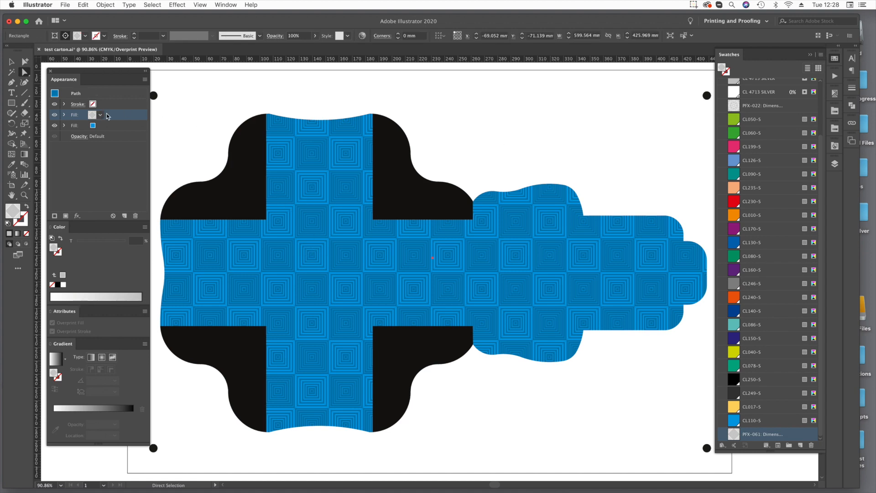
click(125, 216)
click(835, 114)
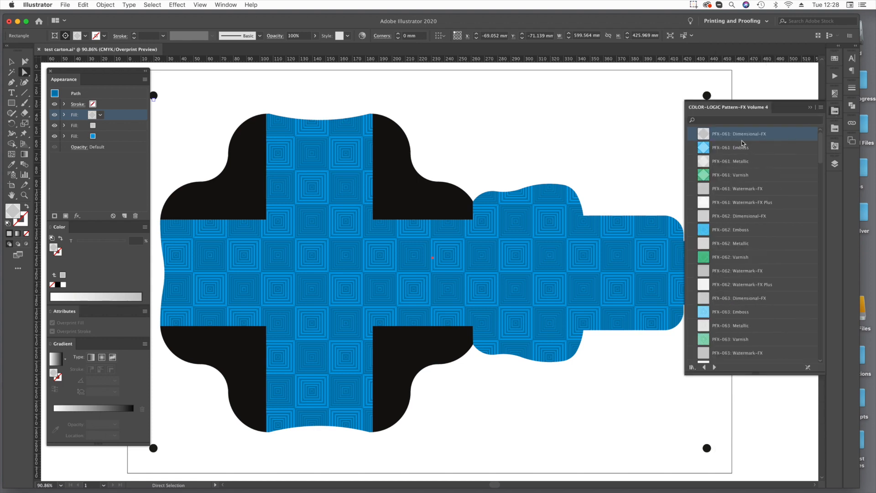
click(736, 175)
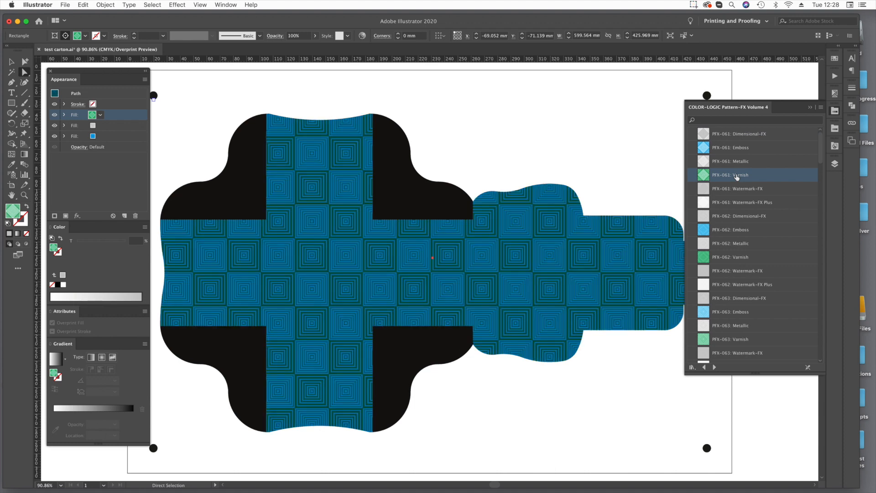
Open the PFX-061: Varnish swatch for pattern editing and delete all the concentric diamond shapes in the middle of its tile.
click(810, 109)
click(834, 58)
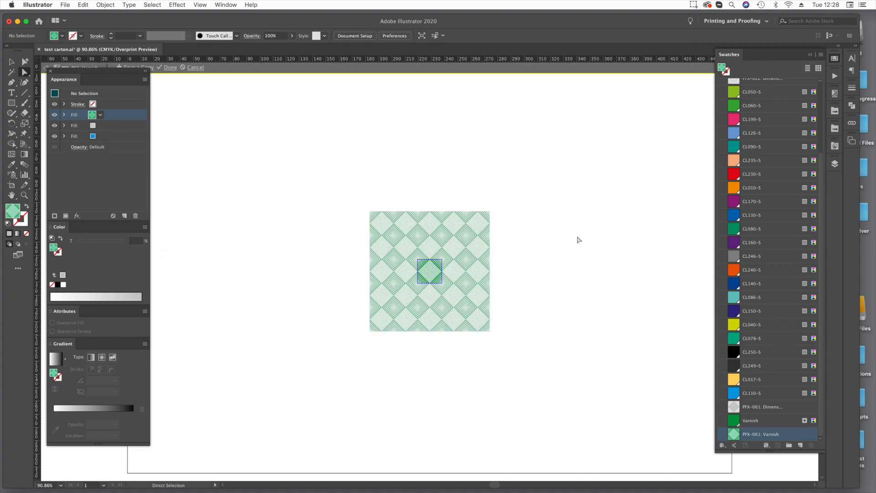
drag(403, 254, 454, 293)
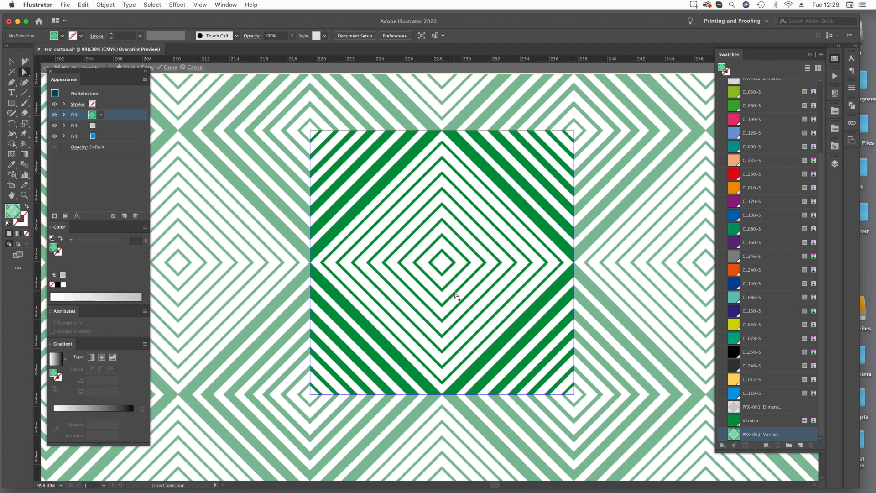
click(355, 234)
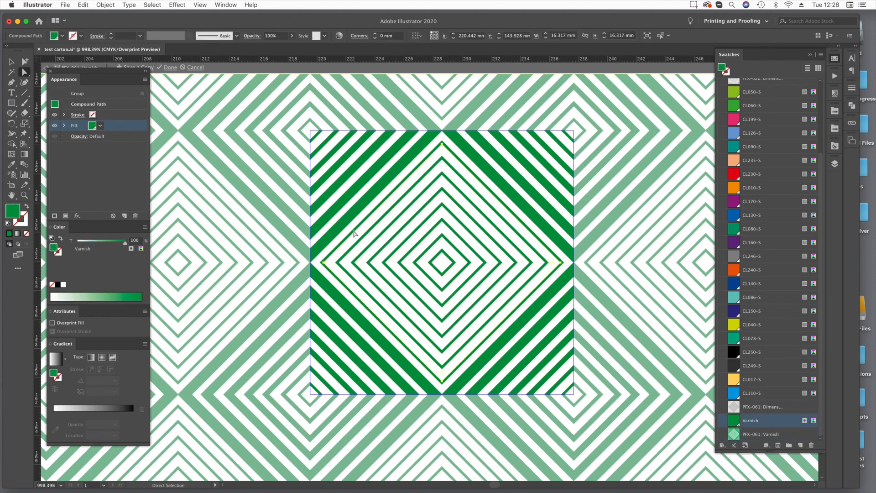
key(Delete)
click(355, 234)
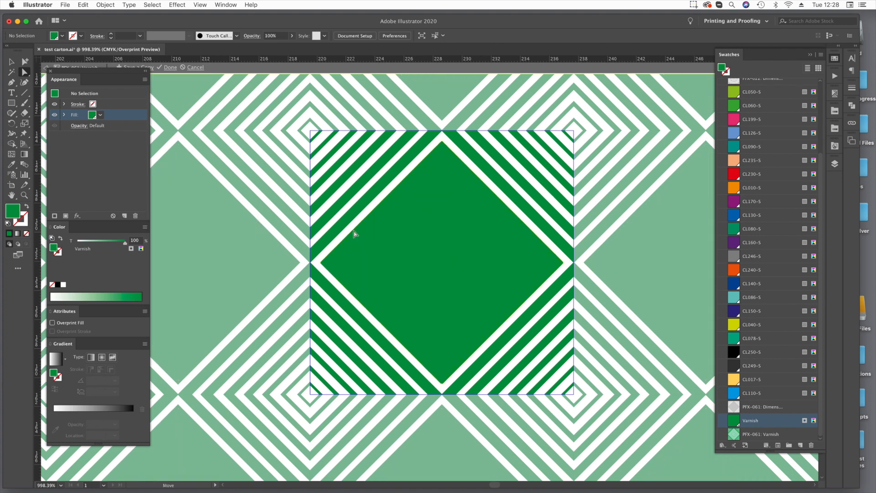
key(Delete)
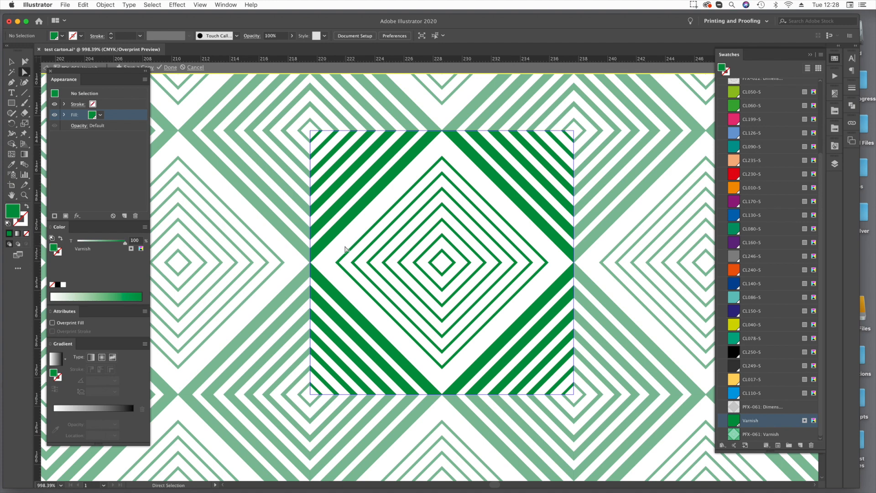
drag(334, 261, 553, 275)
key(Delete)
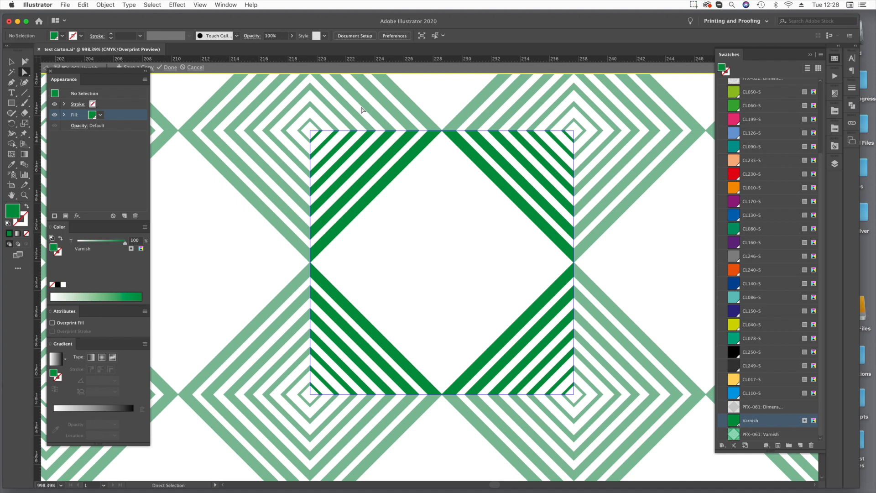
Save a copy of the edited varnish pattern under its default name and finish editing PFX-061: Varnish.
drag(125, 72, 127, 88)
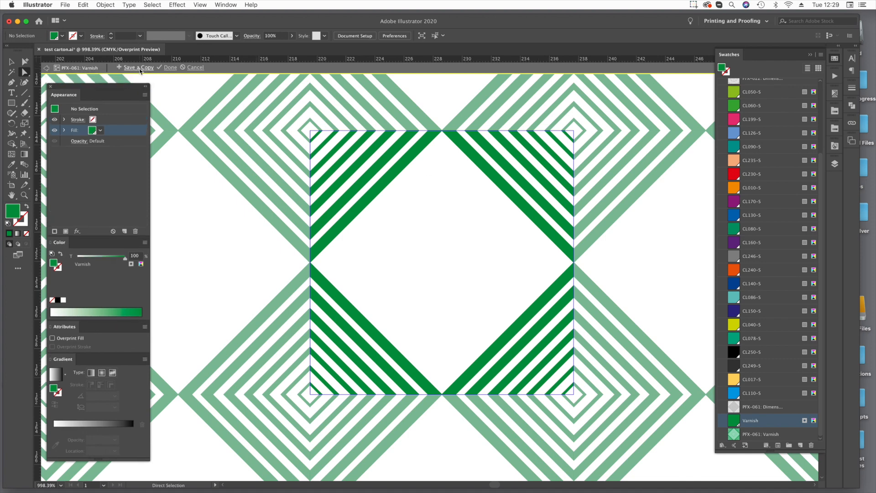
click(140, 68)
click(136, 99)
click(501, 270)
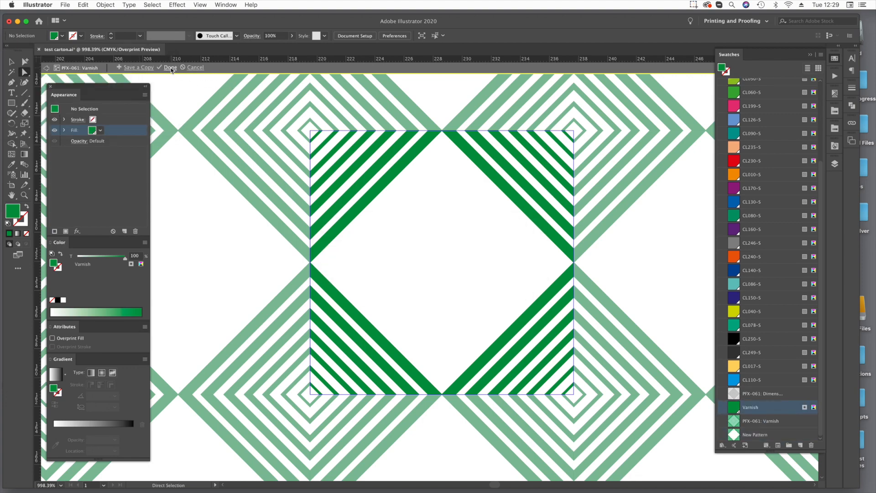
click(170, 68)
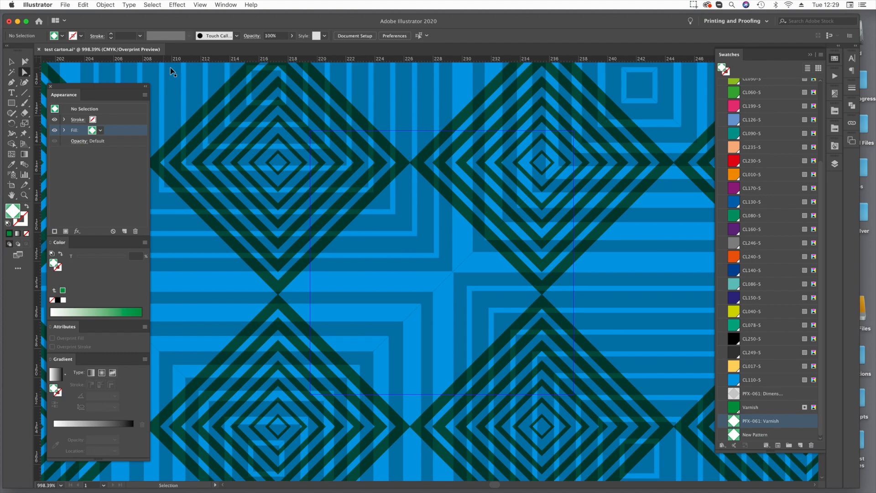
key(super+minus)
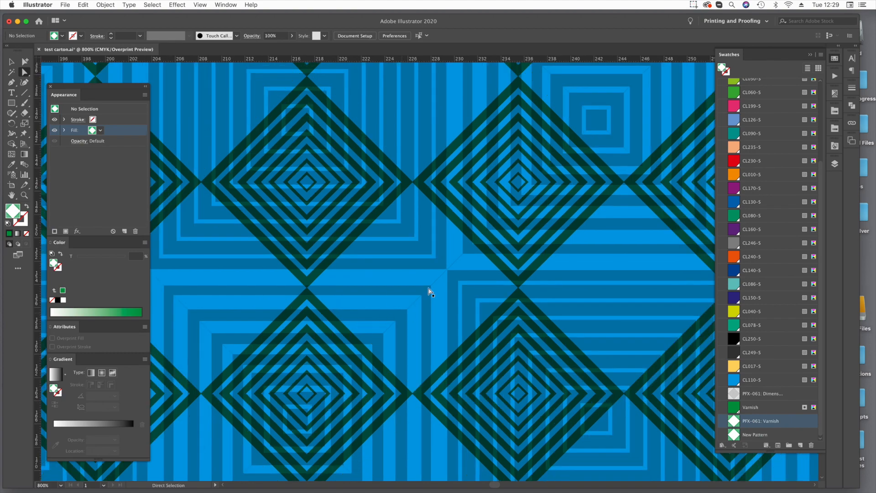
key(super+0)
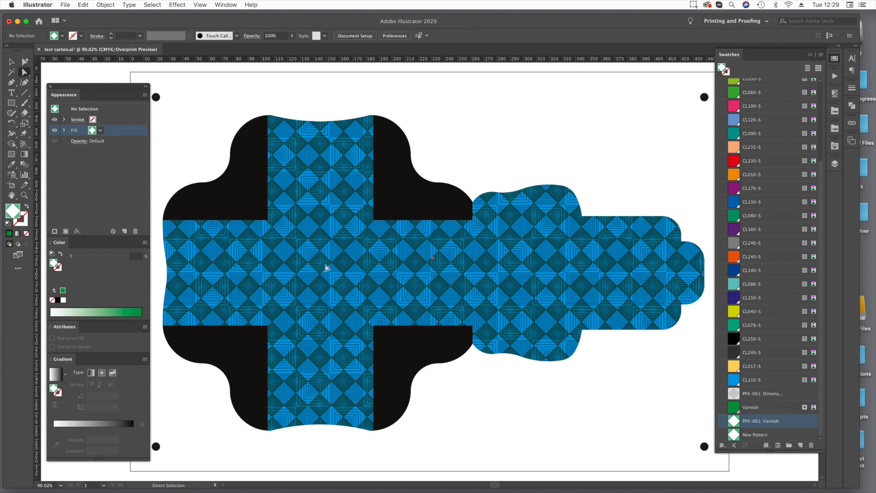
Scale only the varnish pattern of the blue carton area uniformly to 200%, leaving the object itself untransformed.
click(326, 268)
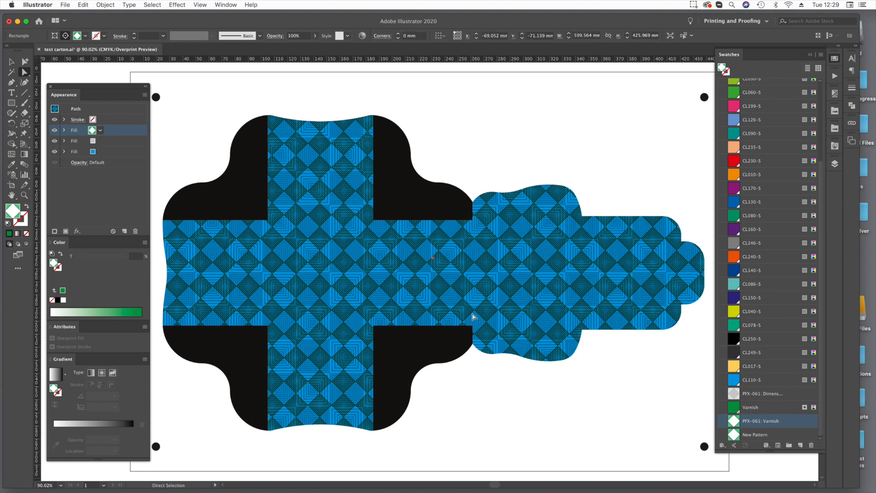
click(29, 123)
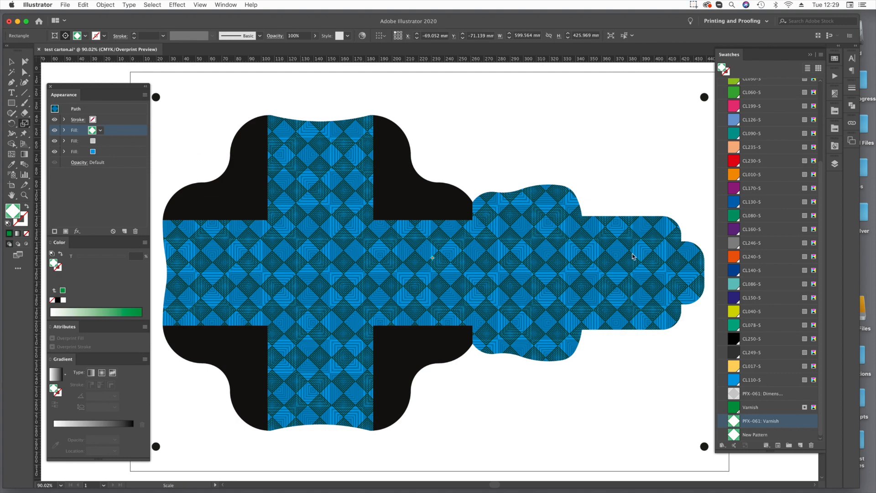
key(Return)
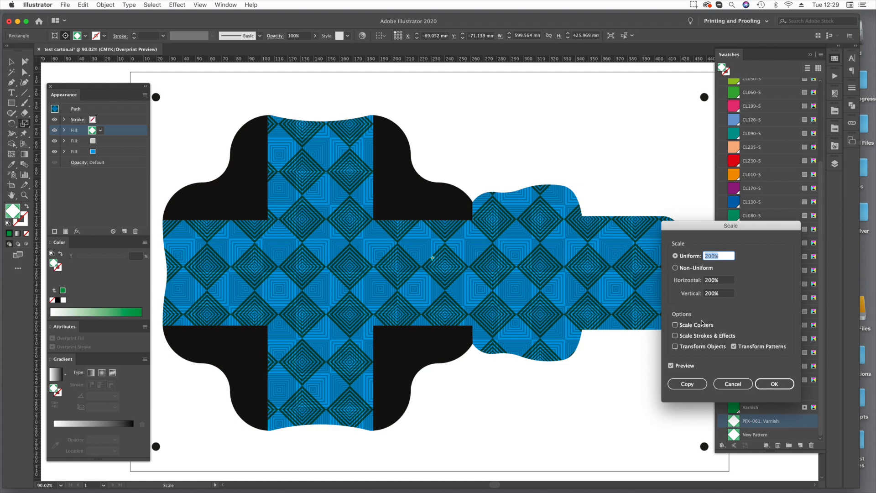
click(774, 384)
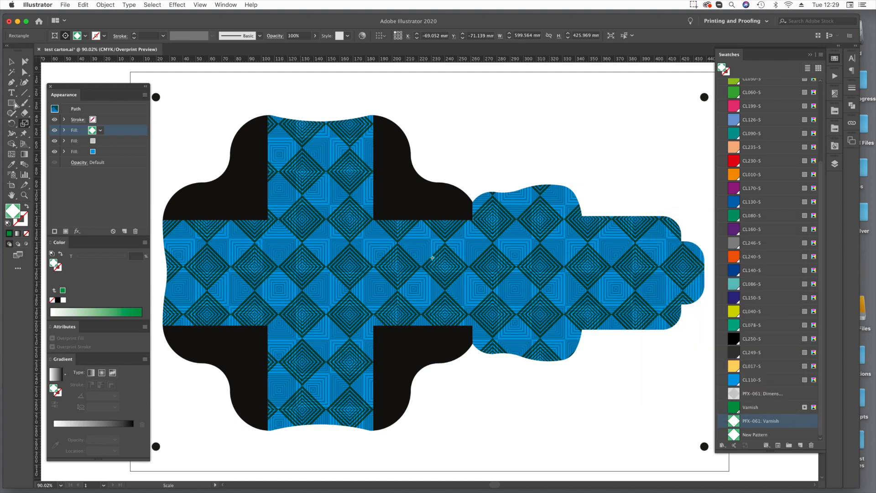
Rotate only the varnish pattern by 45° to align it with the silver pattern, and return to the Direct Selection tool.
click(11, 123)
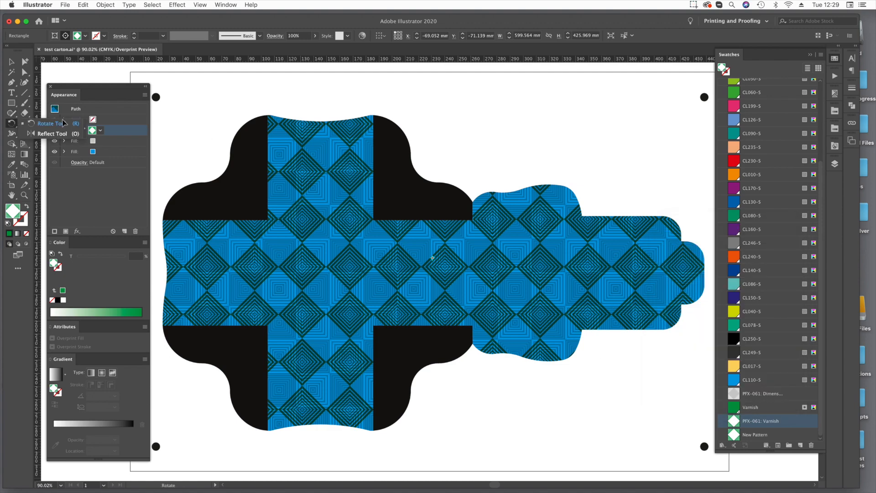
key(Return)
click(806, 185)
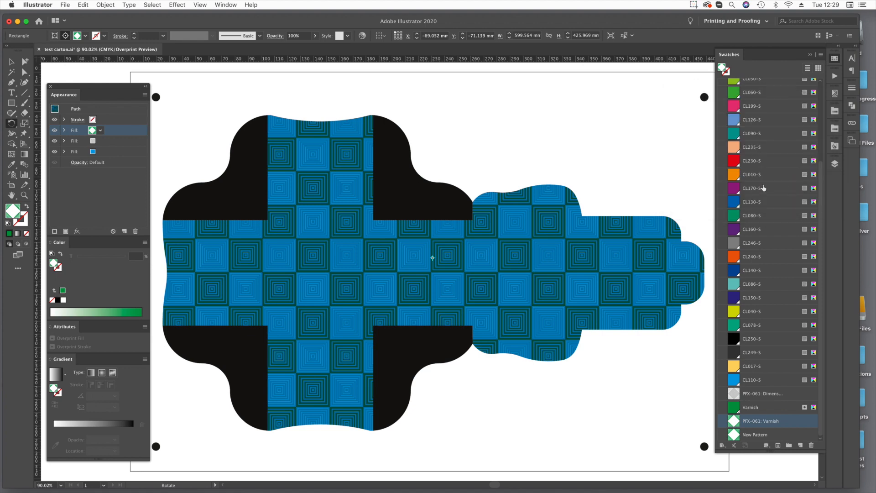
key(a)
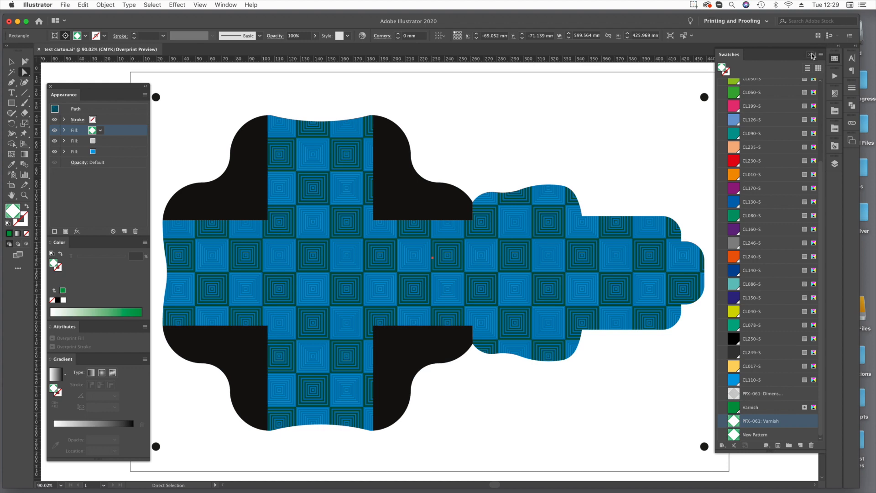
Make the Background silver, Brand Logo and Partner Branding layers visible.
click(811, 55)
click(835, 164)
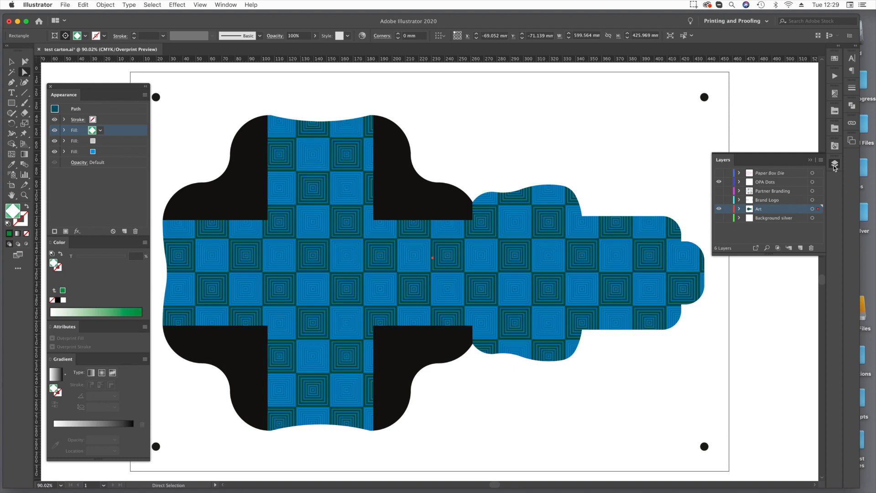
click(720, 218)
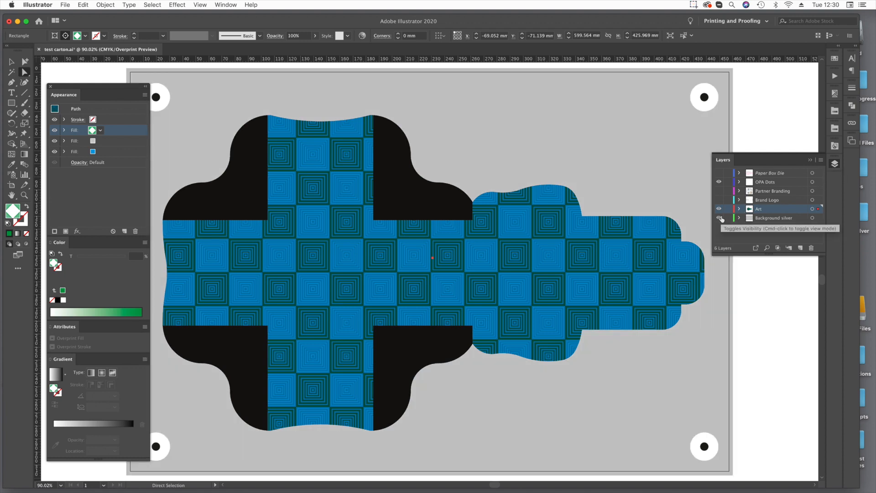
click(719, 200)
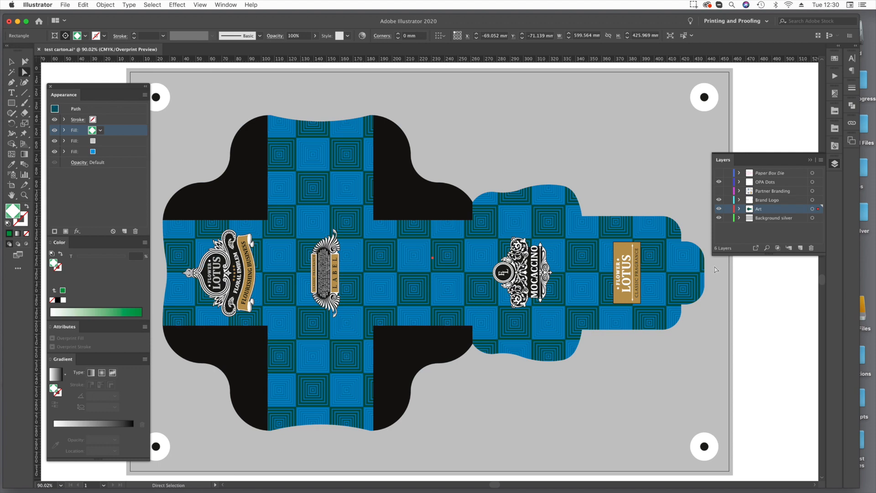
click(719, 191)
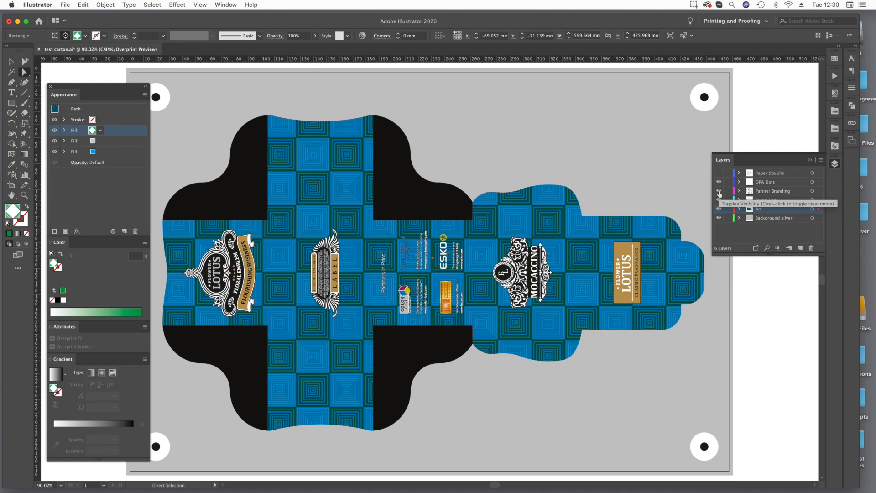
Remove the varnish pattern fill from the blue carton area, keeping its silver pattern and blue fills.
click(126, 184)
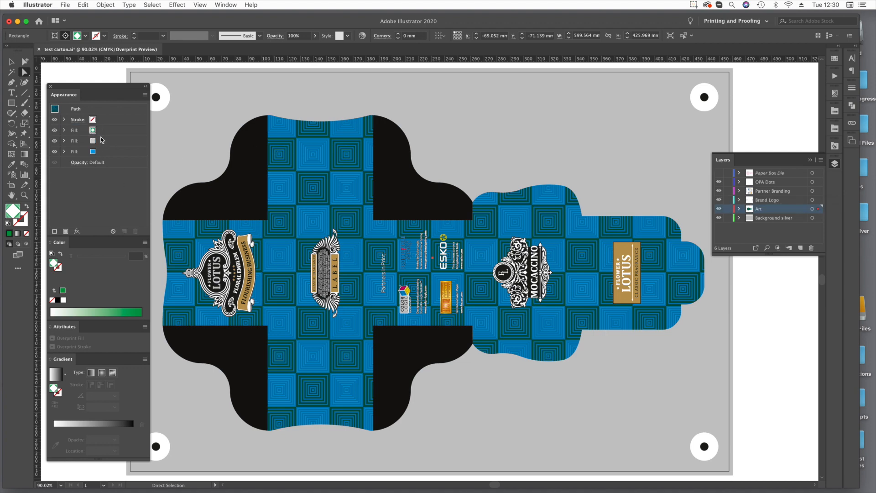
click(55, 131)
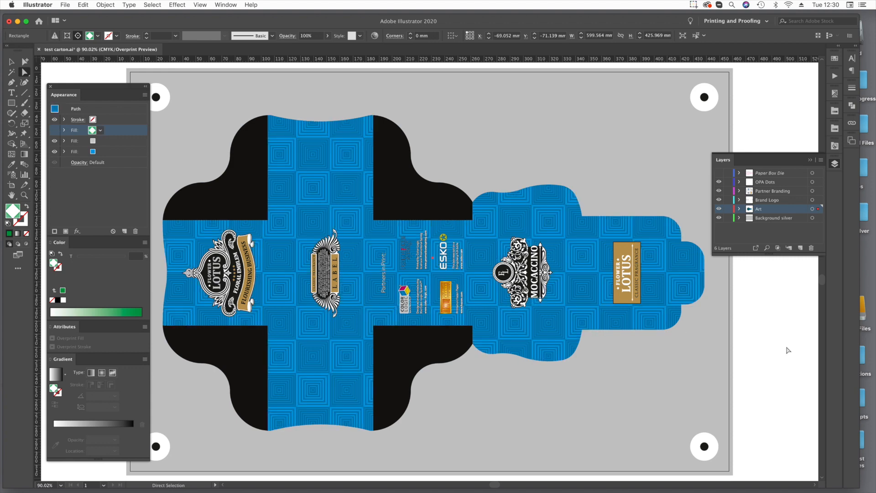
click(135, 232)
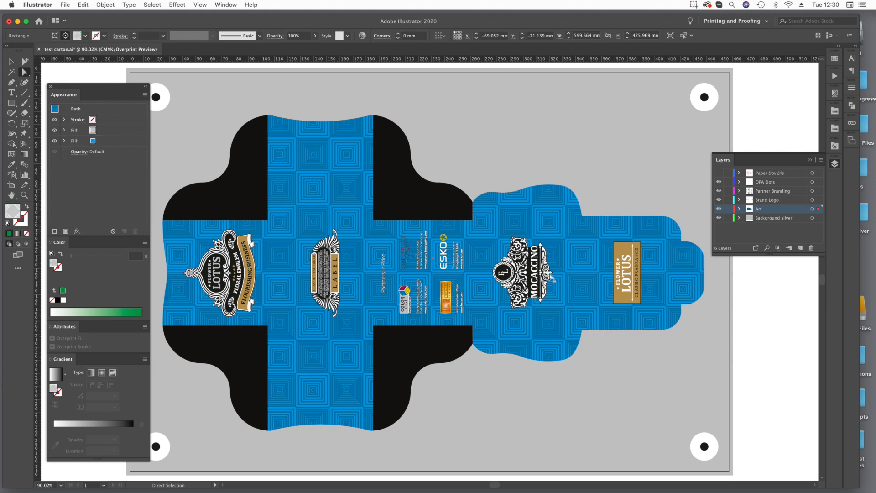
Delete the black backing shape behind the FLOWER LOTUS emblem on the carton.
key(z)
drag(170, 210, 301, 342)
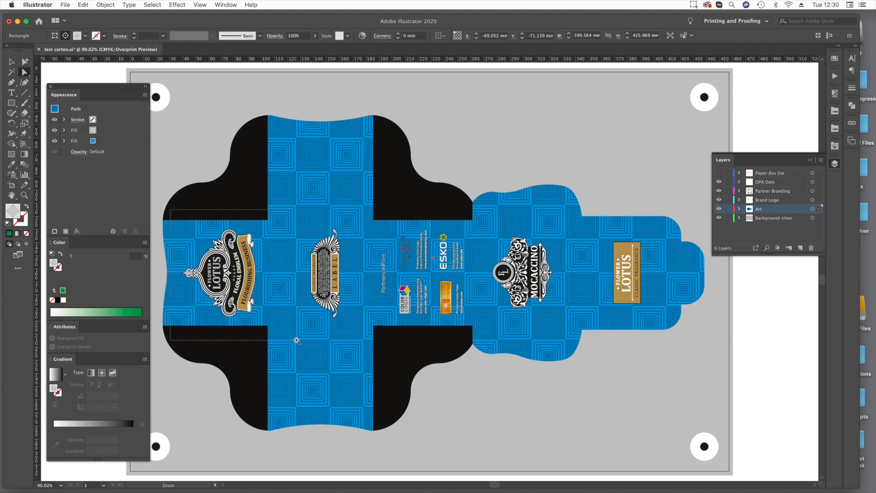
key(v)
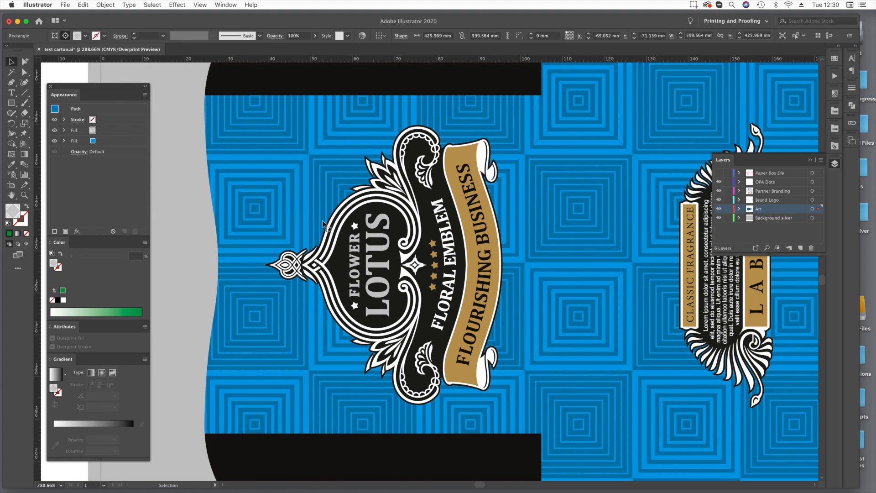
click(24, 72)
click(429, 231)
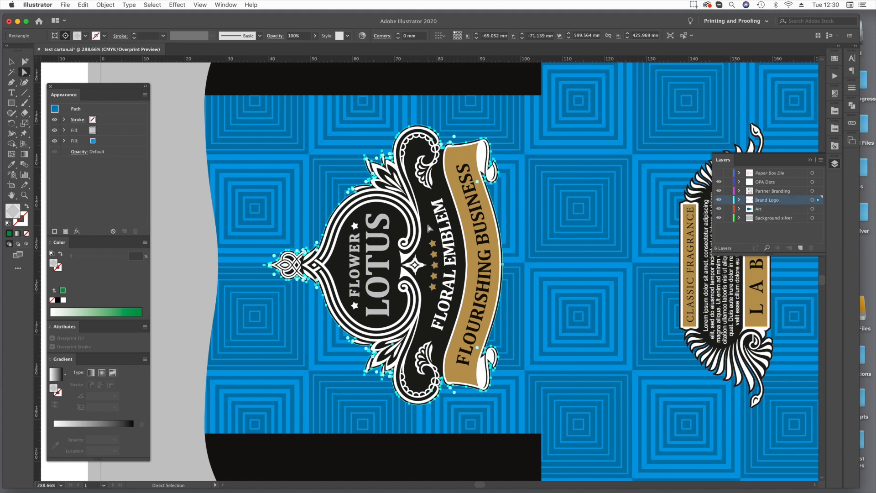
key(Delete)
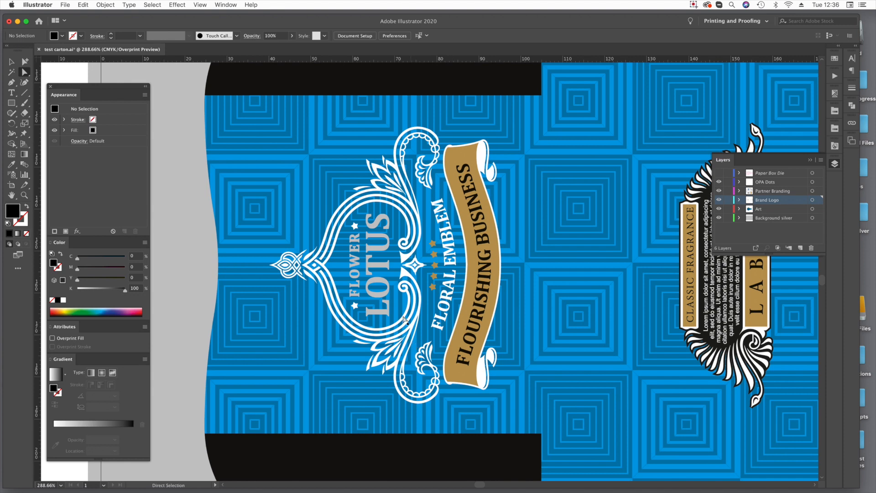
Copy the whole FLOWER LOTUS logo group and deselect it.
click(9, 59)
click(370, 226)
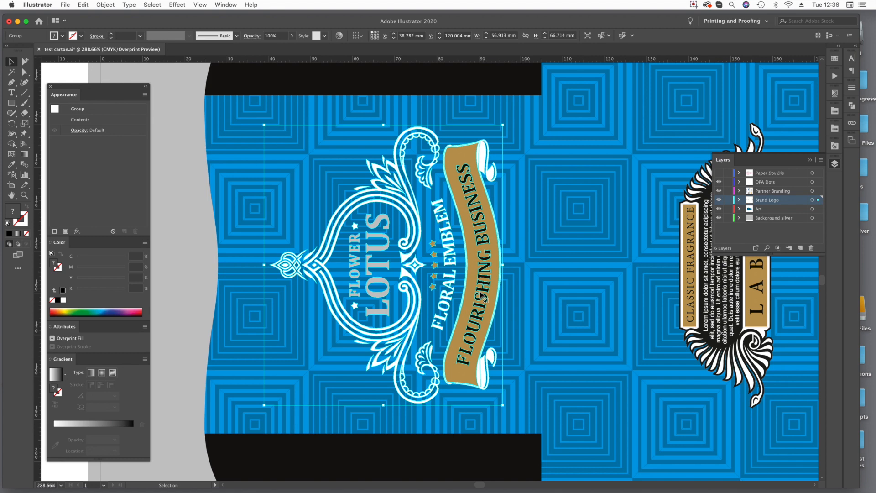
key(space)
drag(381, 292, 606, 293)
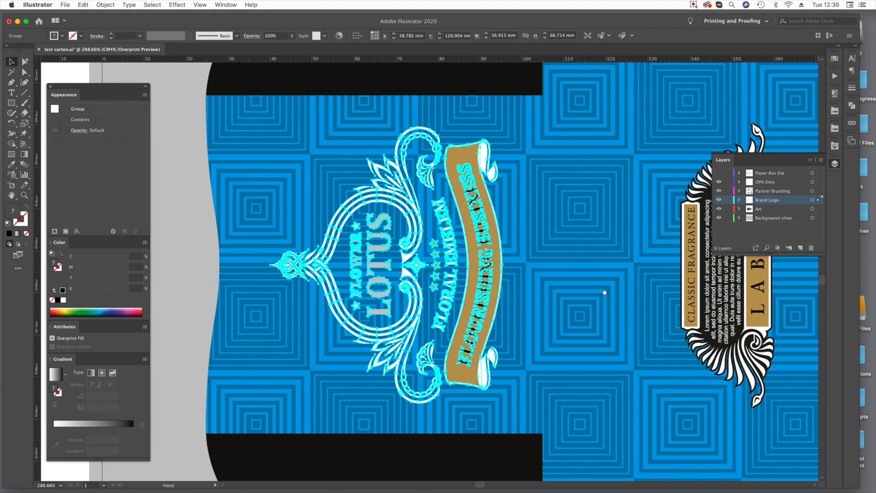
alt+super+click(569, 287)
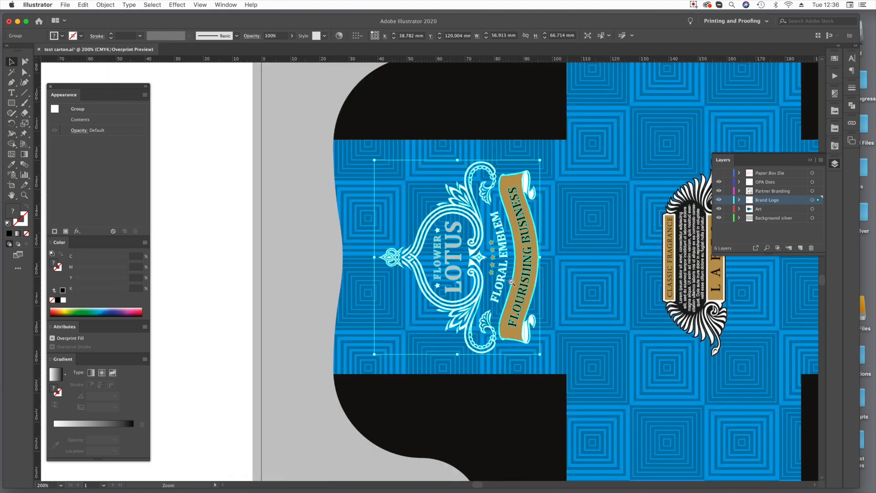
alt+super+click(442, 286)
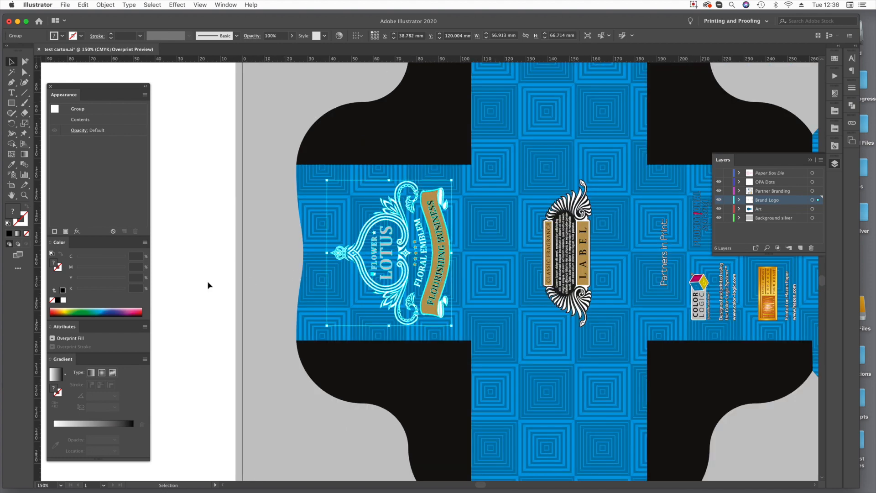
click(265, 282)
Paste the logo onto the empty canvas outside the carton artwork and rotate it 90° so it reads upright.
key(space)
drag(264, 281, 724, 279)
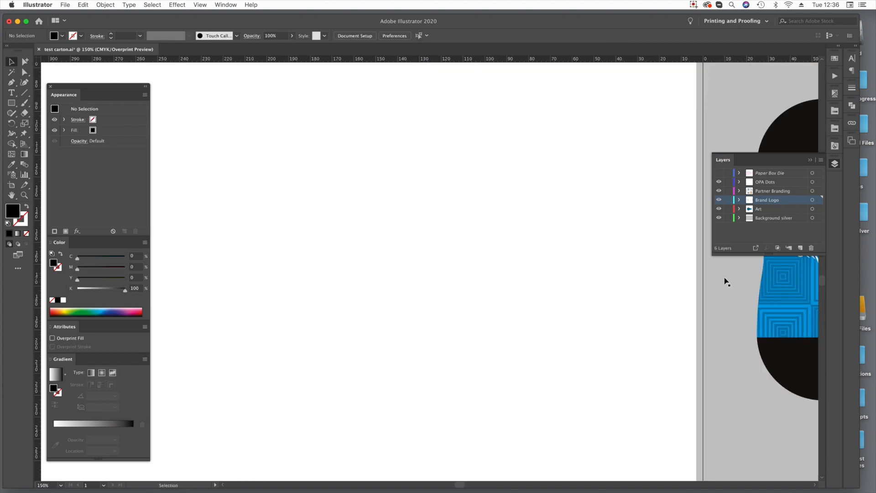
click(553, 236)
key(super+v)
drag(497, 197, 529, 336)
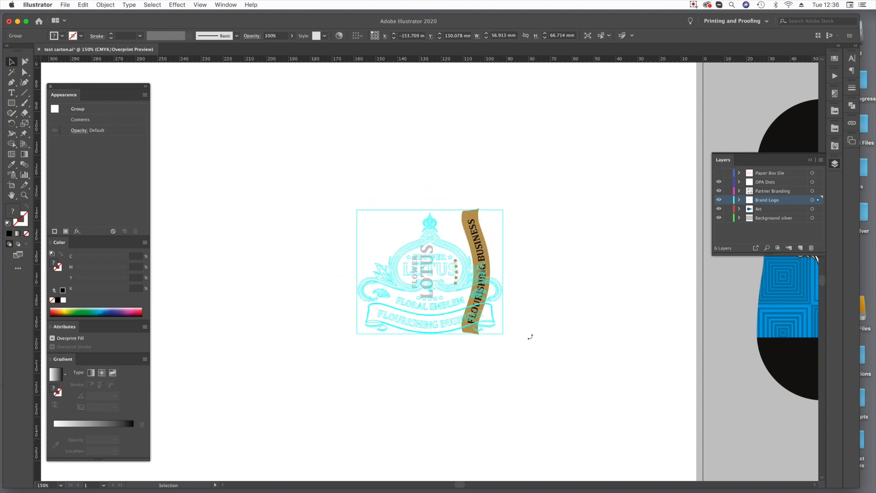
click(287, 226)
Draw a rectangle about 118 × 97 mm over the pasted logo and fill it with 80% magenta and 0% black.
click(12, 104)
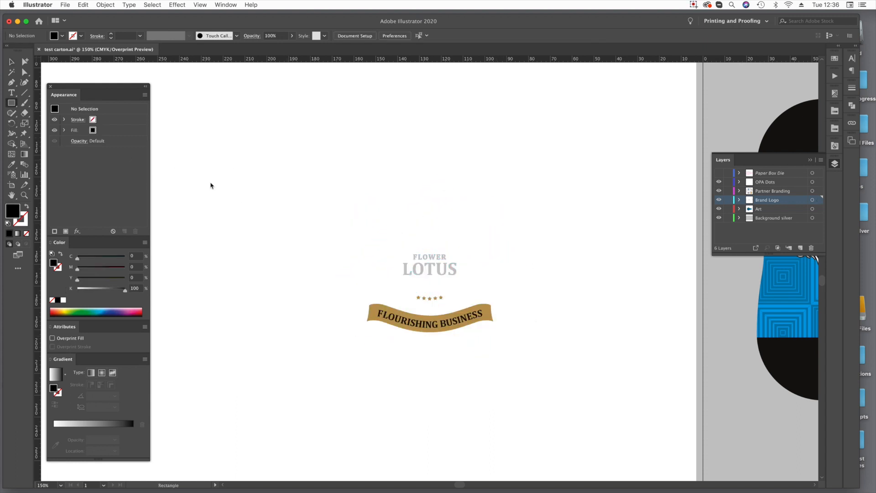
drag(296, 181, 554, 393)
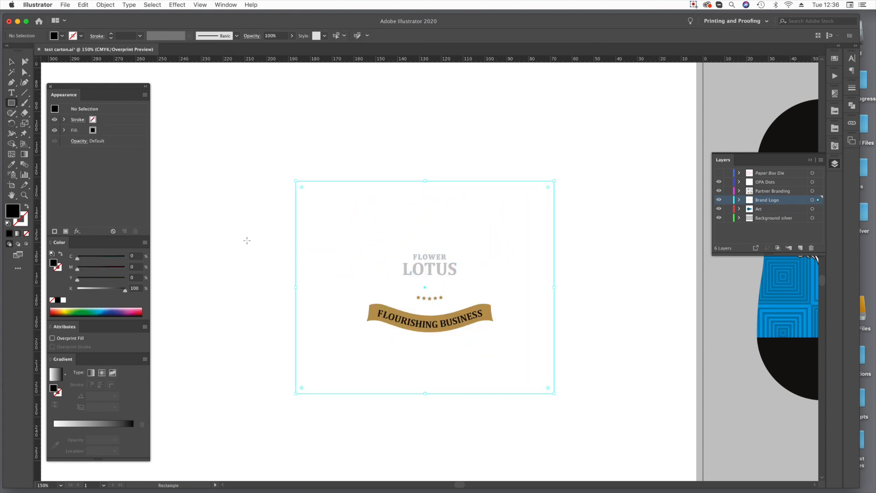
click(139, 267)
text(80)
key(Tab)
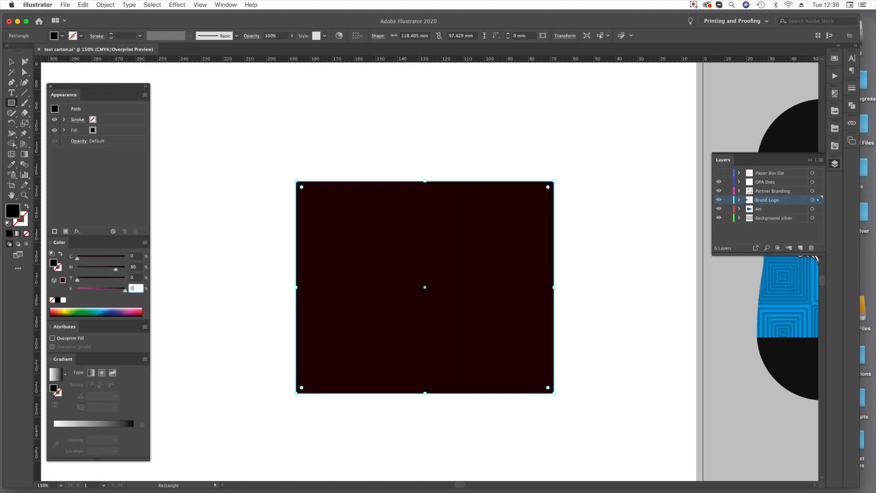
key(Tab)
text(0)
key(Tab)
Send the magenta rectangle behind the logo and deselect it.
key(shift+super+p)
key(Escape)
key(shift+super+bracketleft)
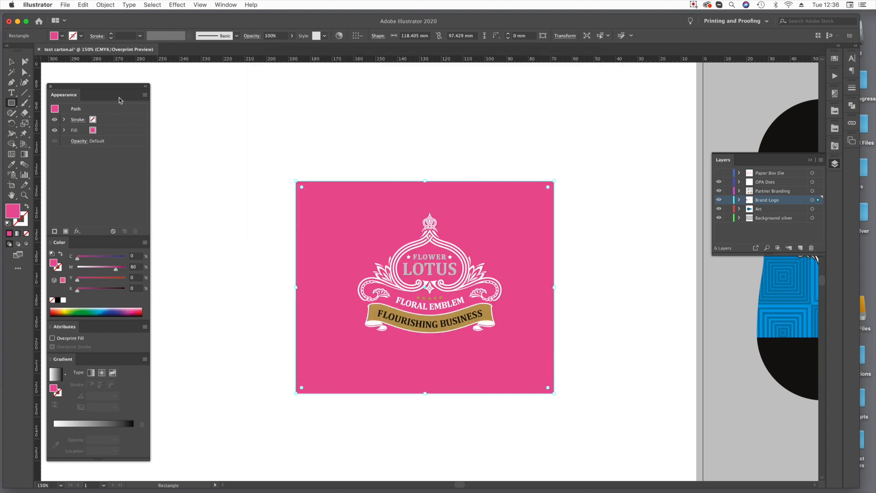
click(27, 74)
key(shift+super+a)
Add a second fill to the rectangle above the magenta one, using the Color-Logic silver spot swatch.
key(super+space)
drag(270, 140, 597, 410)
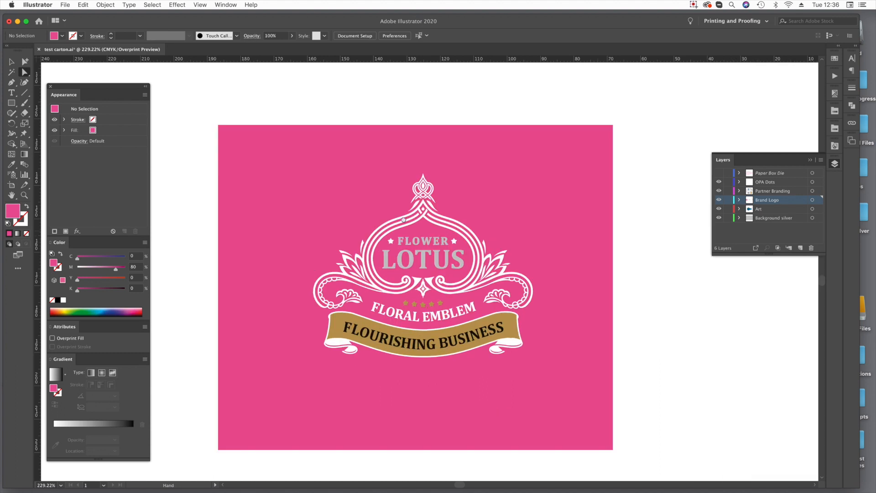
click(249, 141)
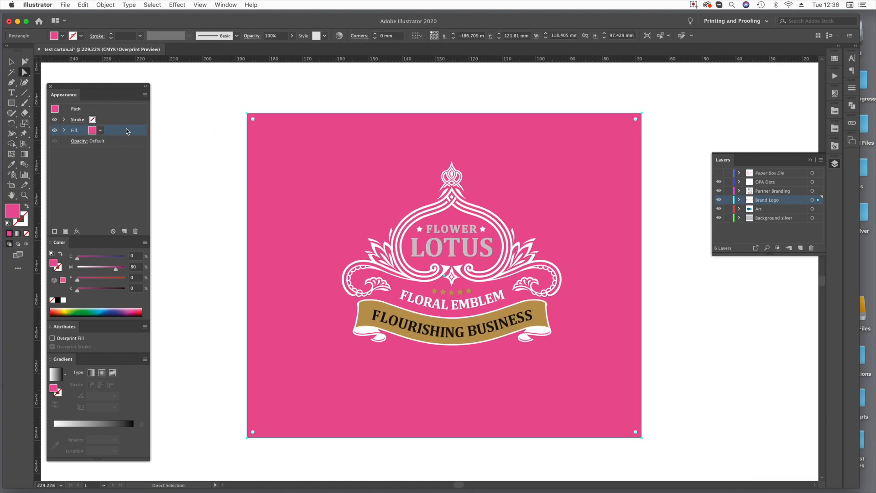
click(102, 130)
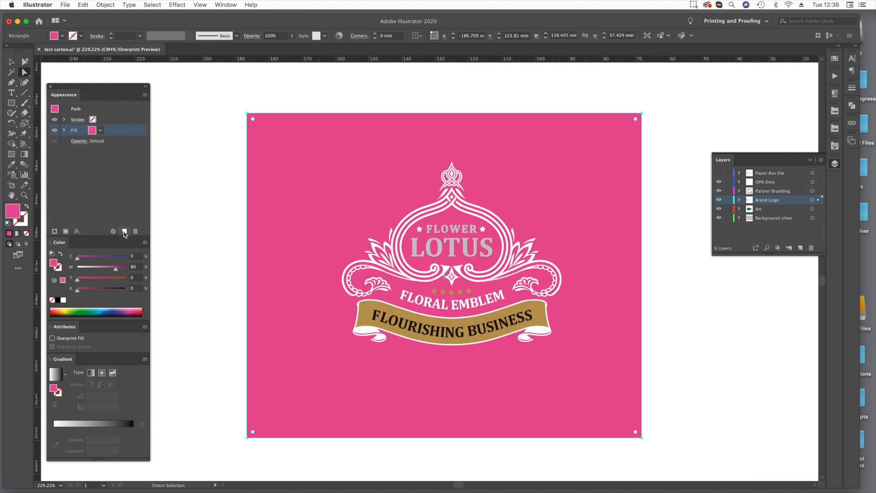
click(101, 130)
click(40, 146)
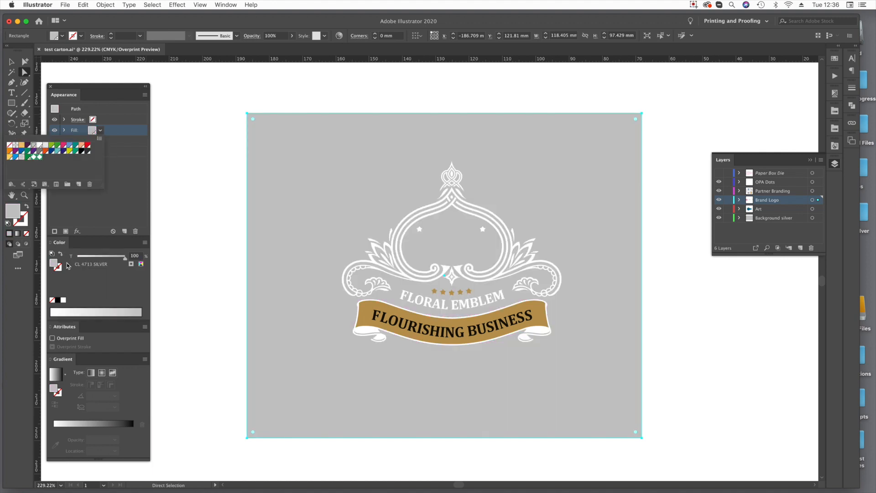
click(70, 341)
click(219, 247)
click(268, 213)
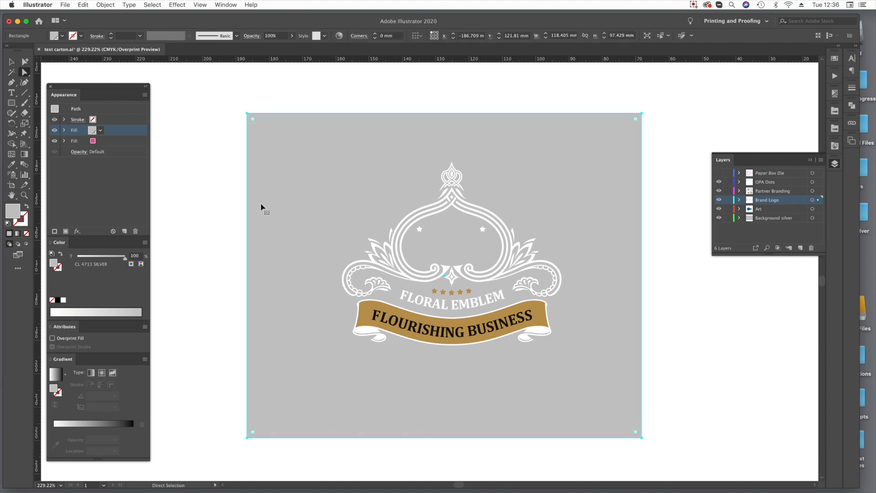
Set the rectangle's silver fill to overprint the magenta fill and deselect the rectangle.
key(alt+shift+super+y)
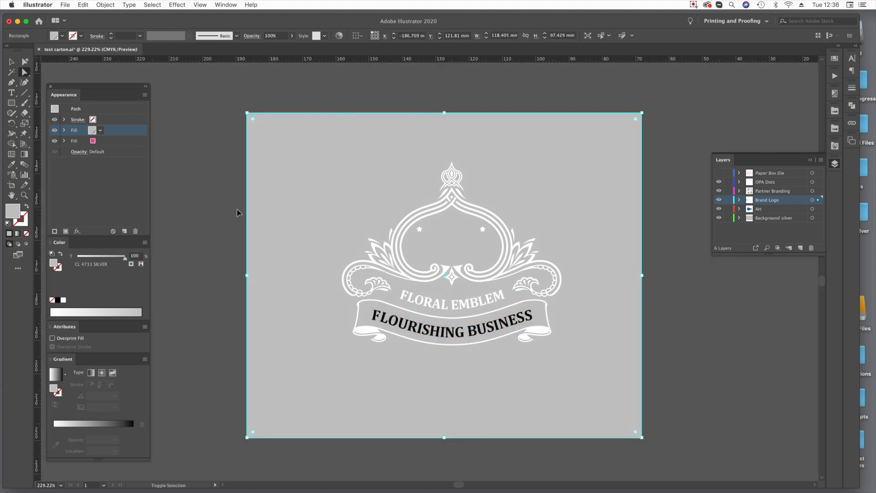
key(alt+shift+super+y)
click(191, 216)
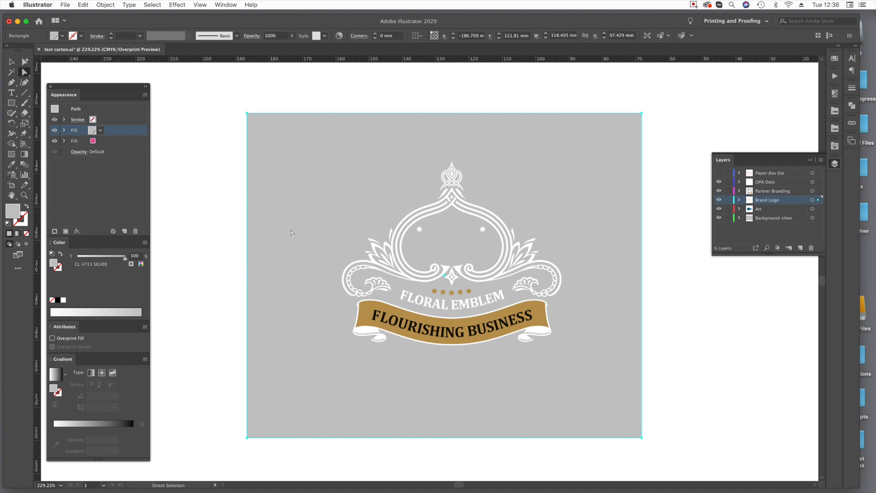
key(super+a)
click(52, 338)
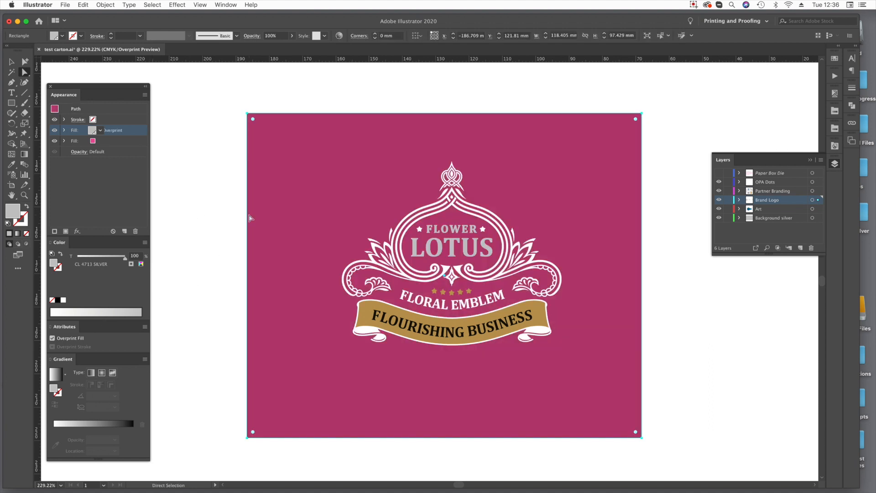
click(236, 220)
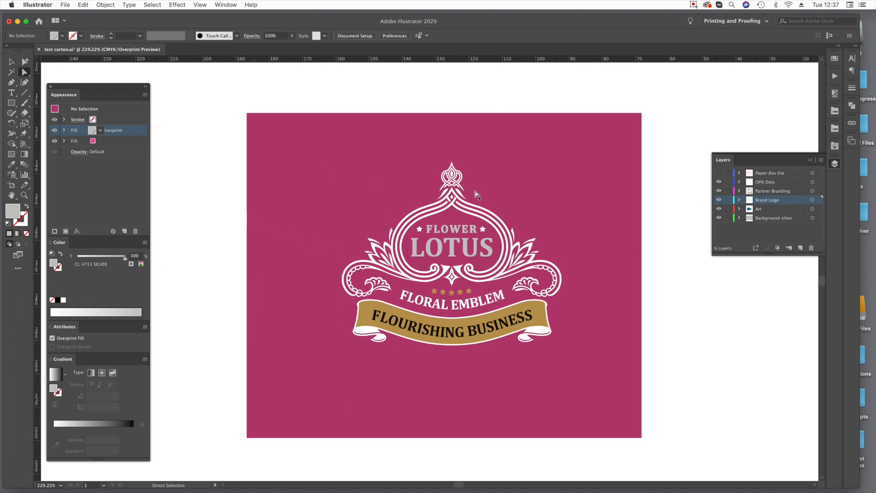
Duplicate the FLOWER LOTUS logo group in place using a Move copy with 0 mm offset, and clear the selection.
click(11, 61)
click(419, 261)
key(Return)
key(Tab)
key(Tab)
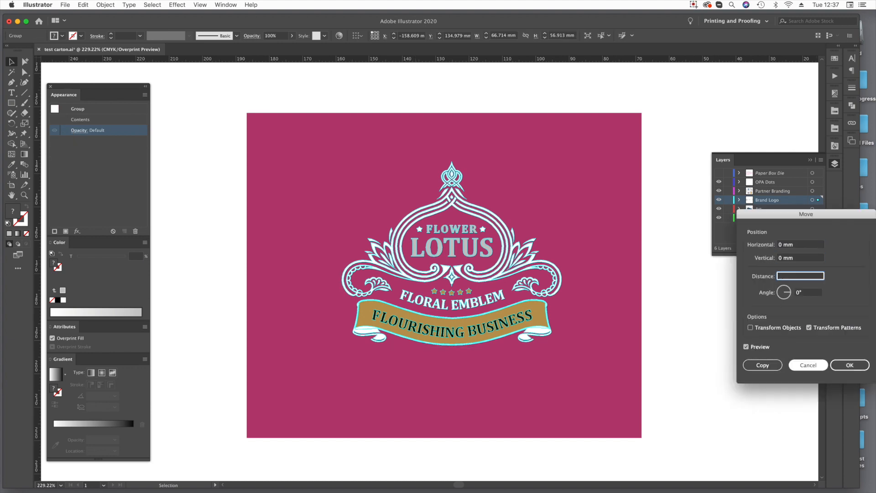
click(758, 364)
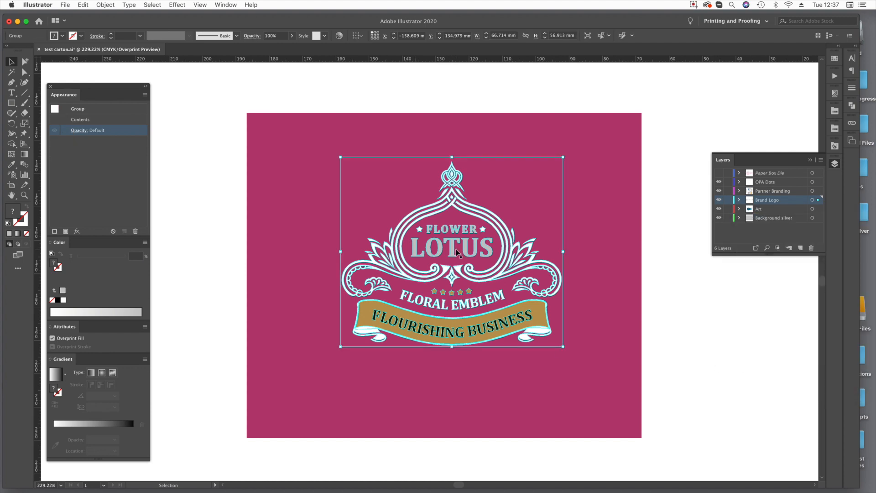
key(super+shift+a)
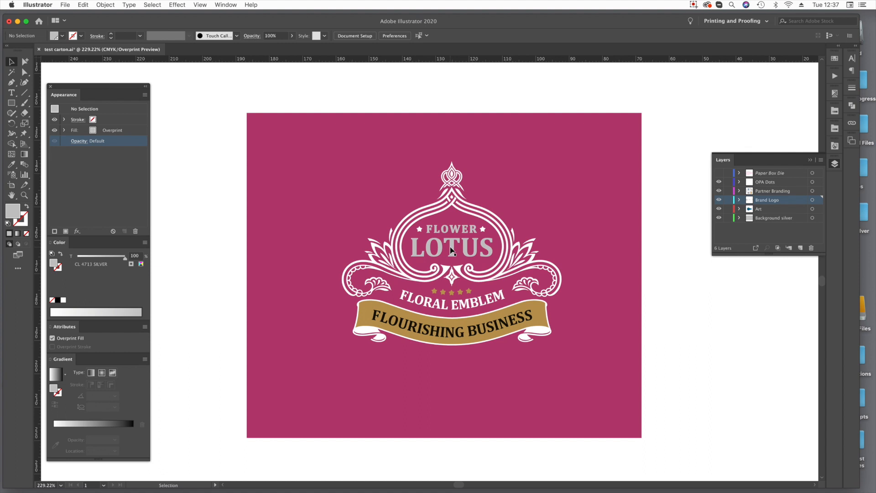
Unite the duplicated FLOWER LOTUS logo's shapes with the Pathfinder.
click(451, 252)
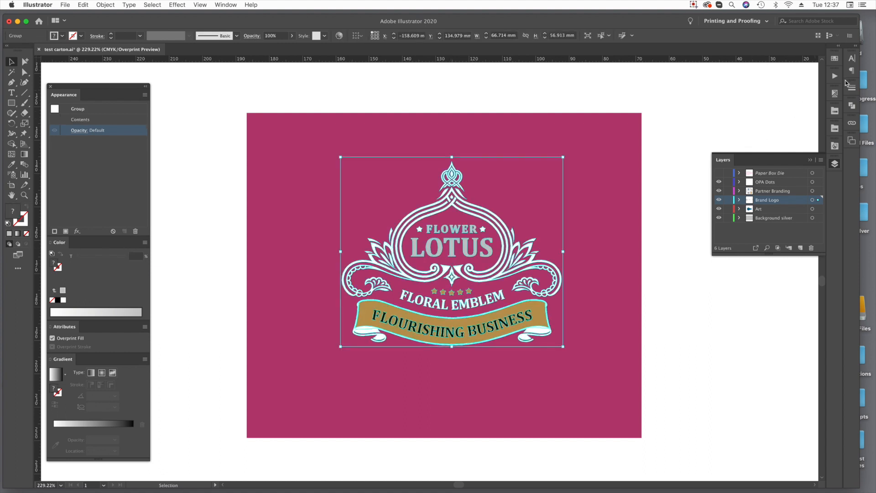
click(852, 105)
drag(766, 103, 608, 81)
click(199, 5)
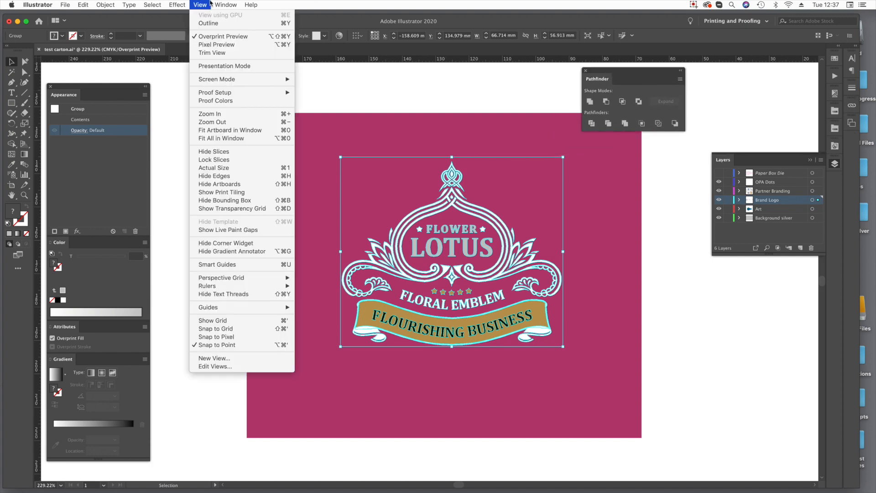
mouse_move(232, 4)
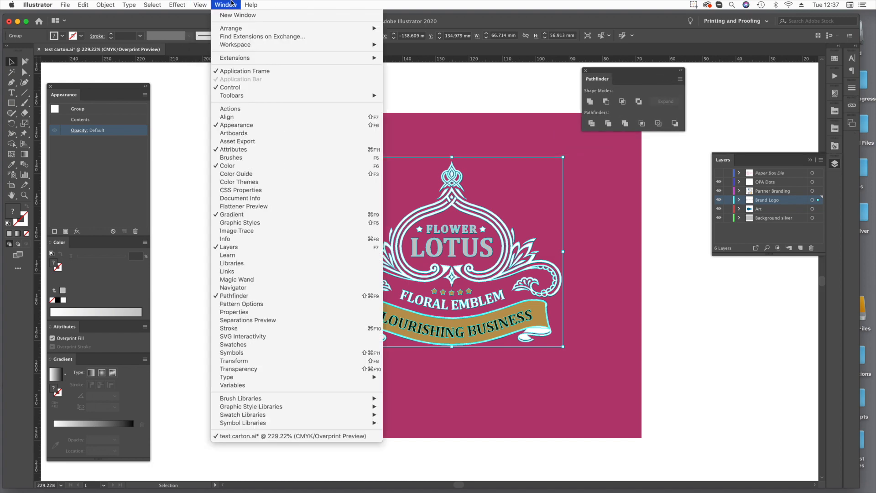
click(230, 296)
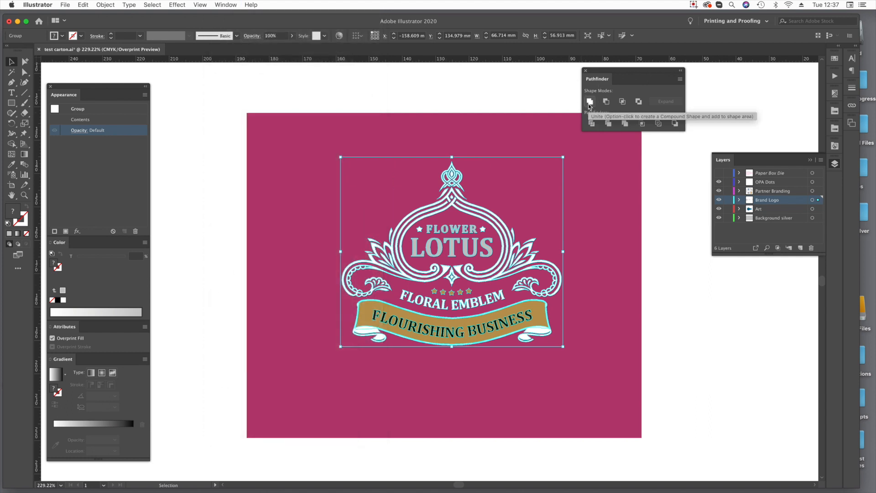
click(589, 104)
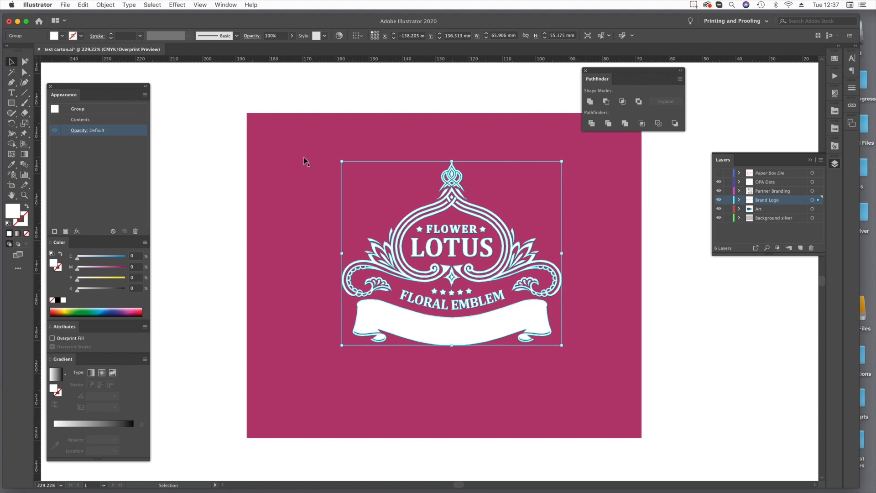
Apply a previewed Offset Path of 1 mm to the united logo shapes and clear the selection.
click(106, 4)
mouse_move(138, 196)
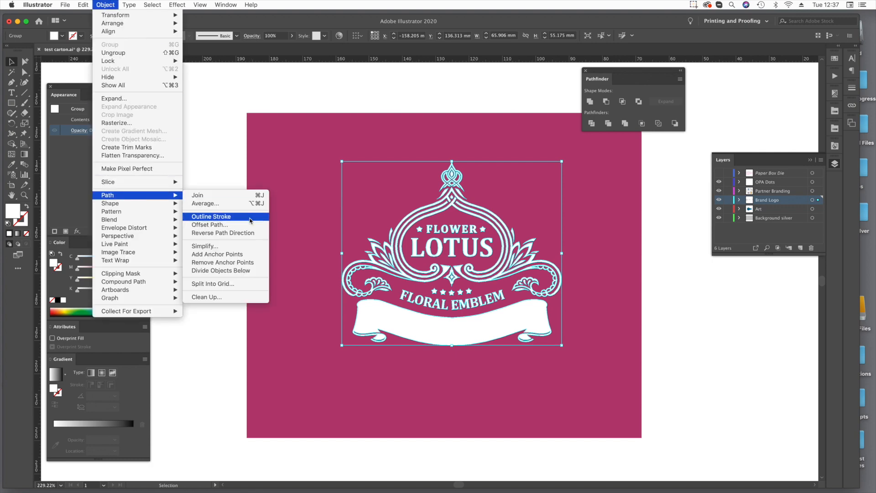
click(235, 225)
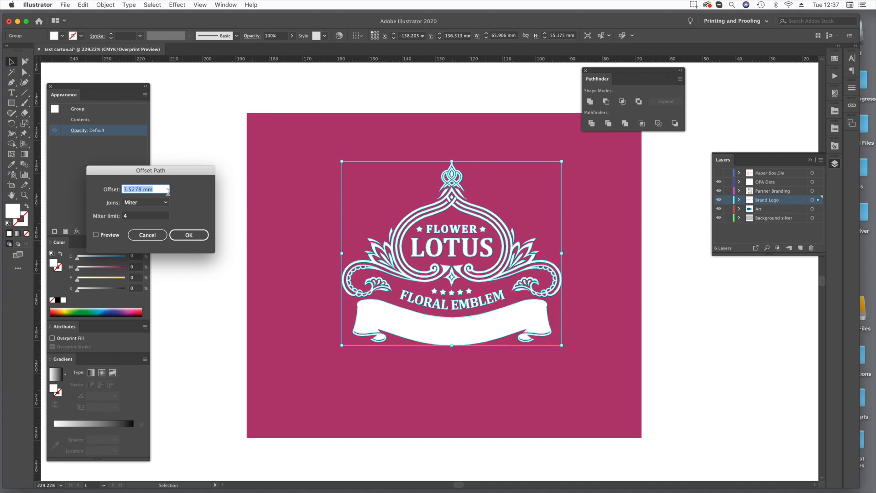
text(3 mm)
key(Tab)
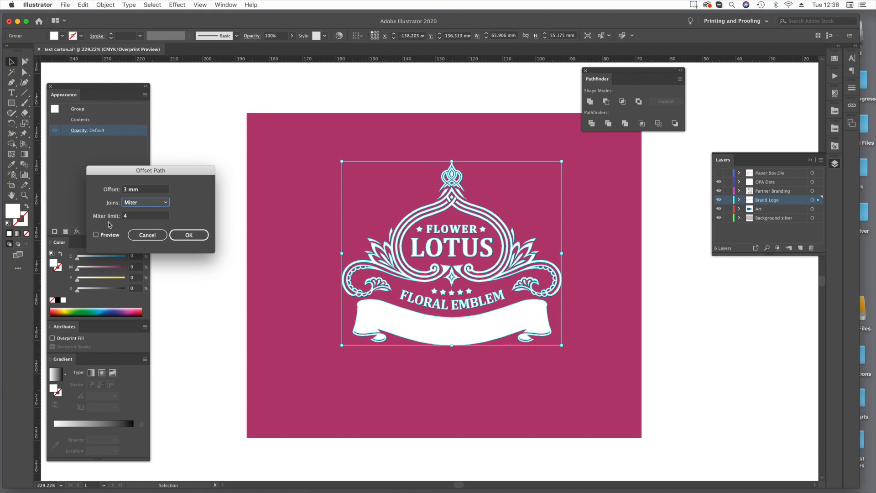
click(97, 235)
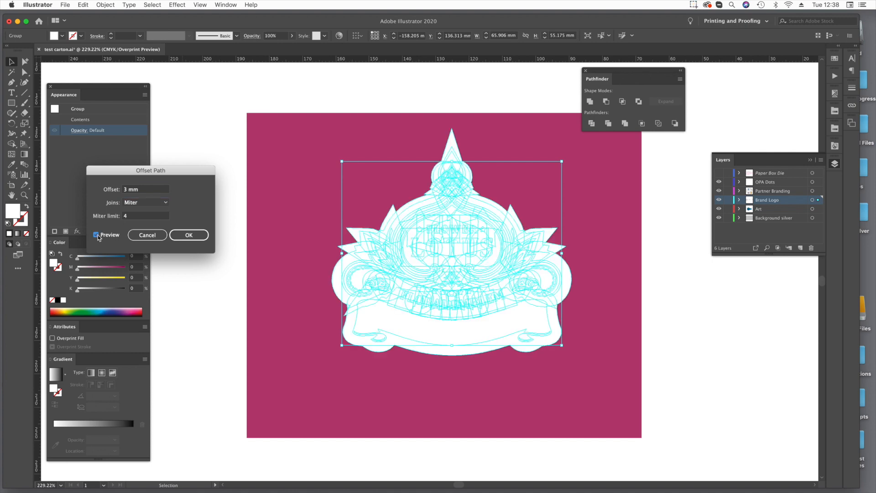
click(125, 191)
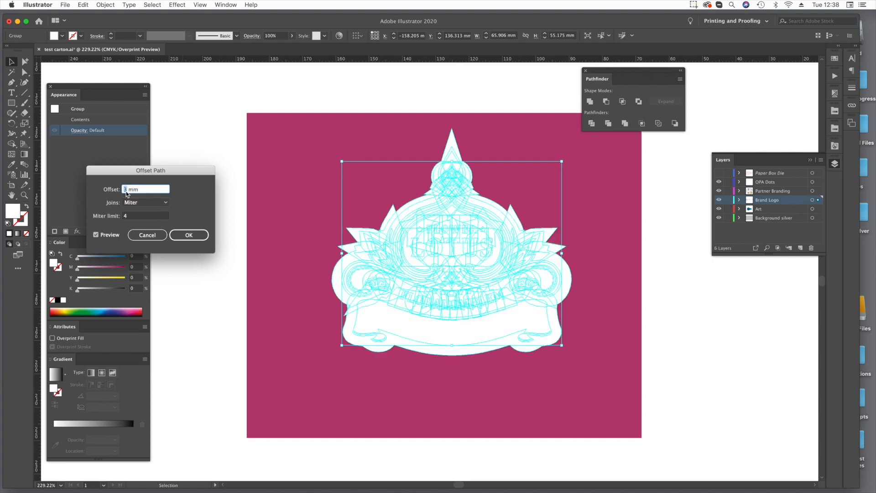
key(BackSpace)
text(1)
key(Tab)
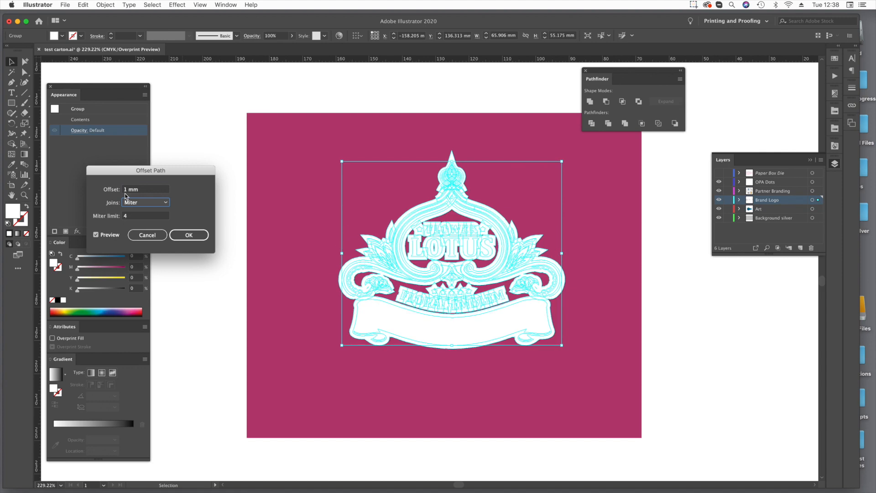
click(184, 236)
click(230, 277)
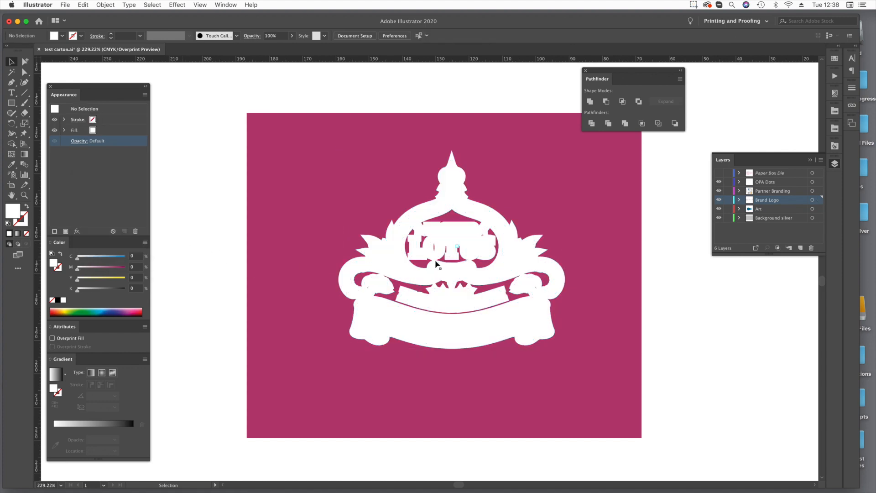
Unite the offset logo shapes into a single silhouette and deselect it.
click(436, 254)
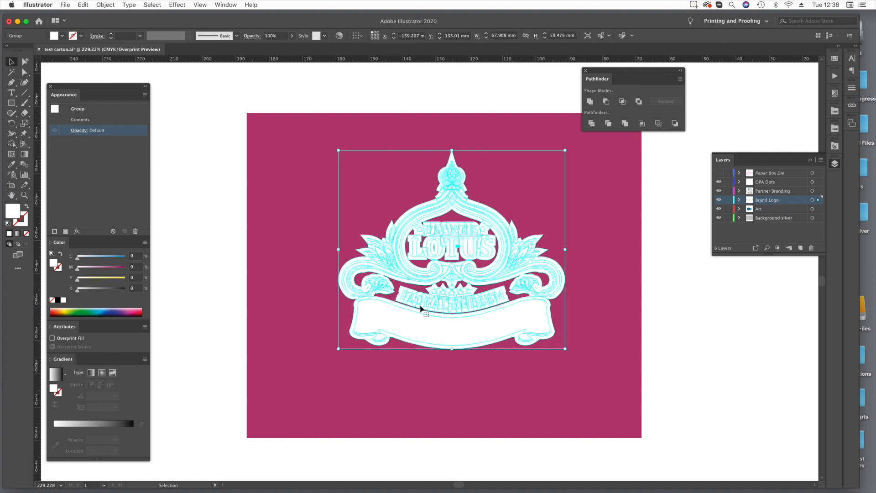
click(590, 101)
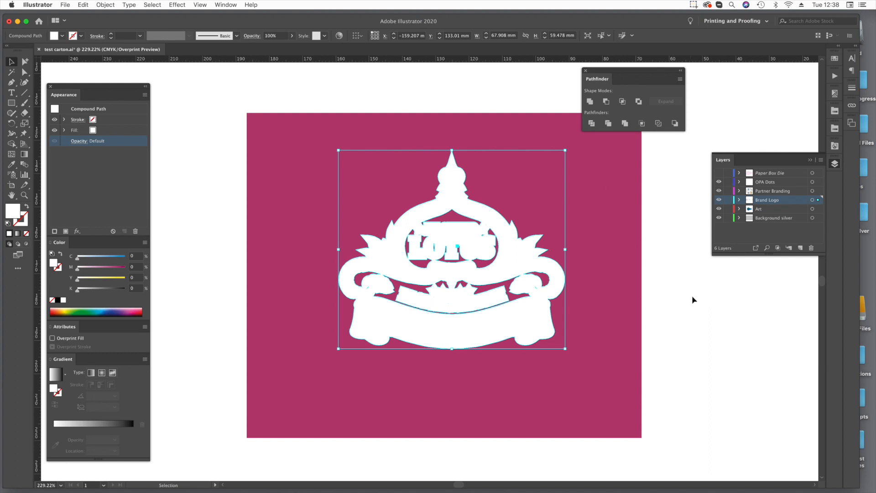
click(698, 311)
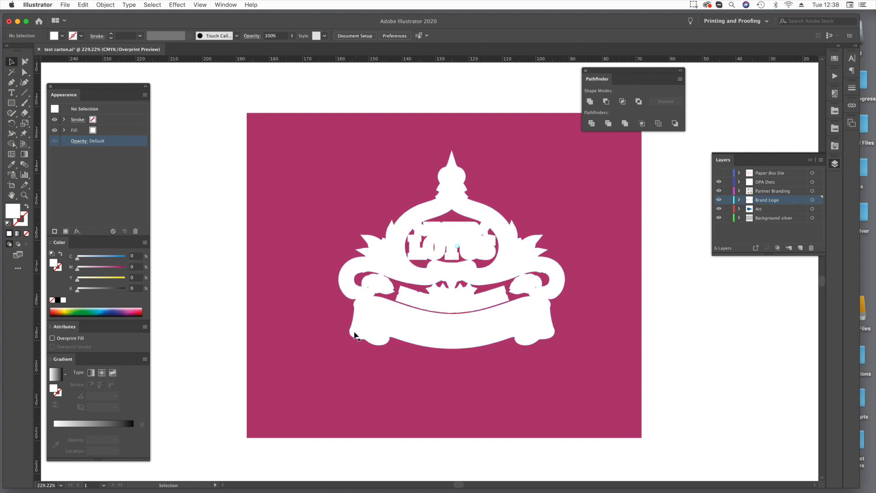
Delete the inner cutout paths in the silhouette's left scroll, above the ribbon and around the lettering.
click(24, 72)
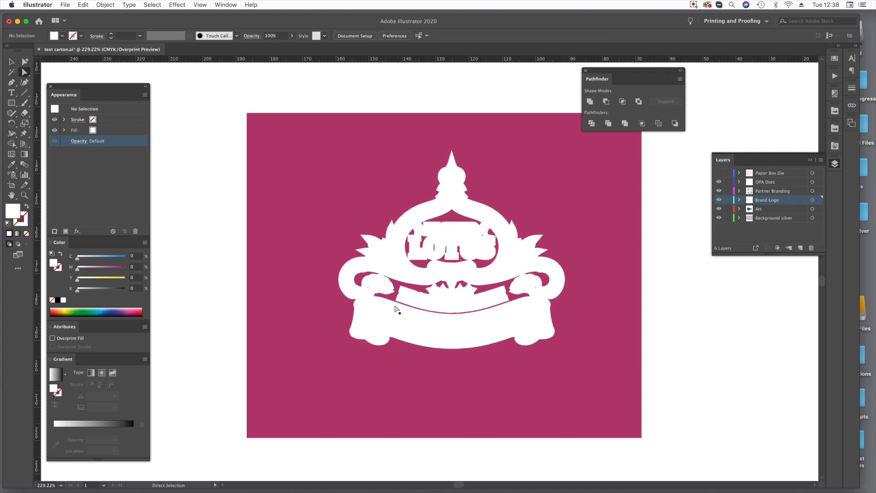
click(359, 289)
key(Delete)
key(Delete)
click(400, 284)
key(Delete)
key(Delete)
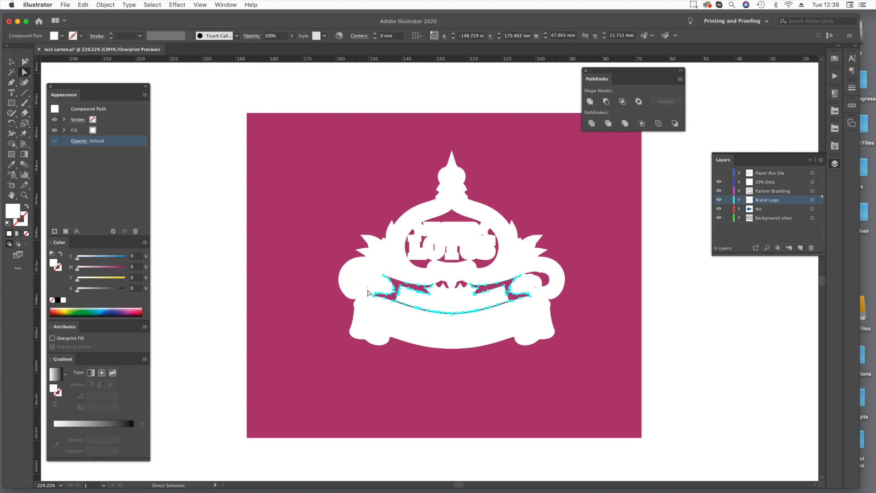
click(424, 272)
key(Delete)
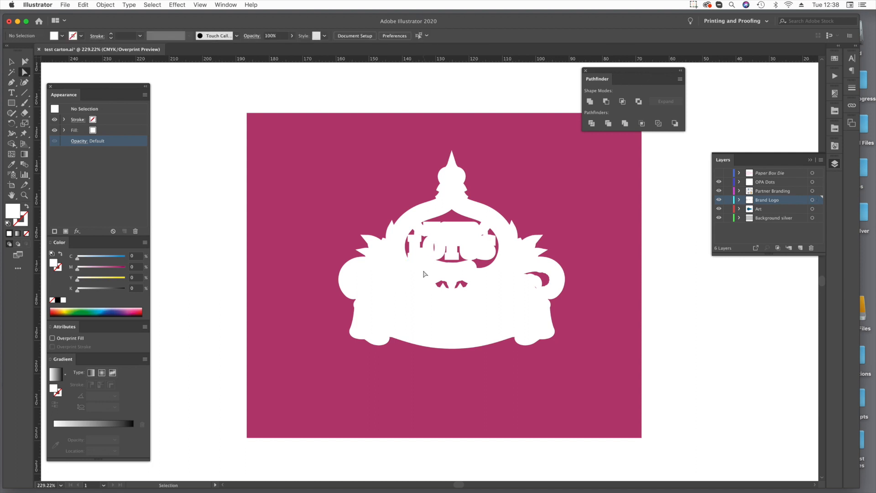
Delete the remaining inner paths in outline view, keeping only the outer contour, and return to the overprint preview.
key(super+y)
drag(417, 314, 425, 243)
key(Delete)
key(Delete)
key(Delete)
drag(513, 274, 550, 300)
key(Delete)
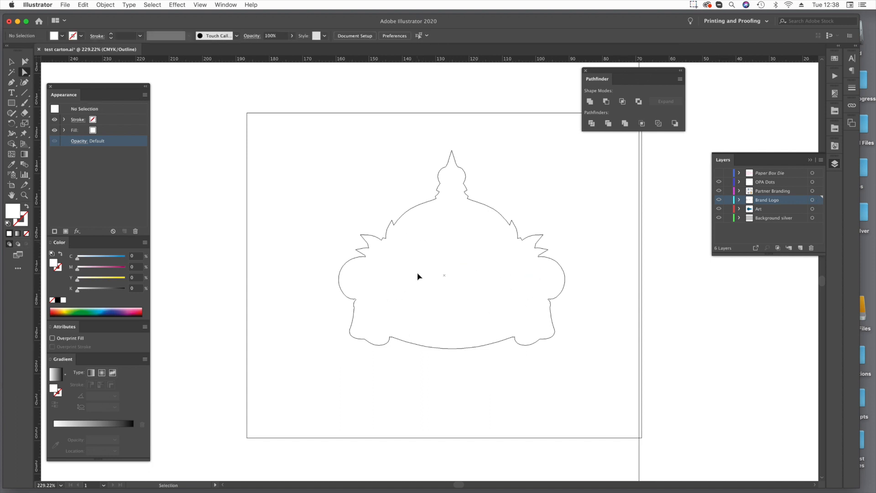
key(super+y)
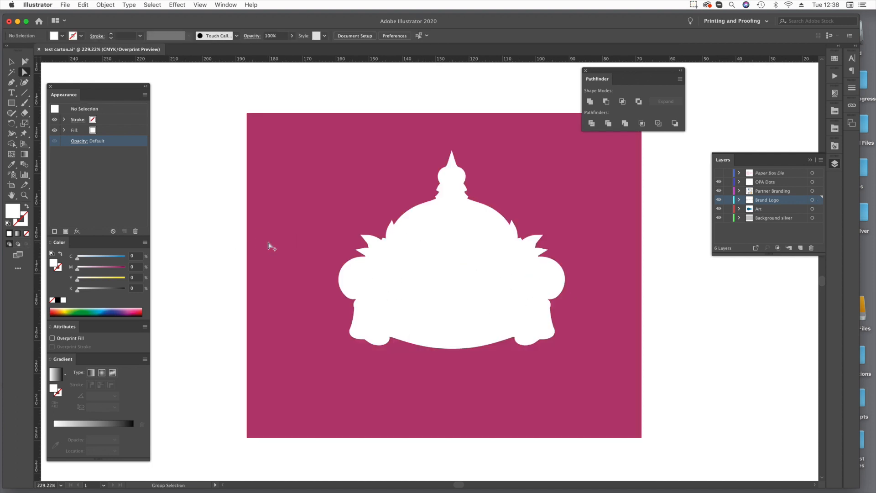
Fill the silhouette with the CL 4713 SILVER swatch from the Color-Logic metallic library at 0% tint.
click(443, 259)
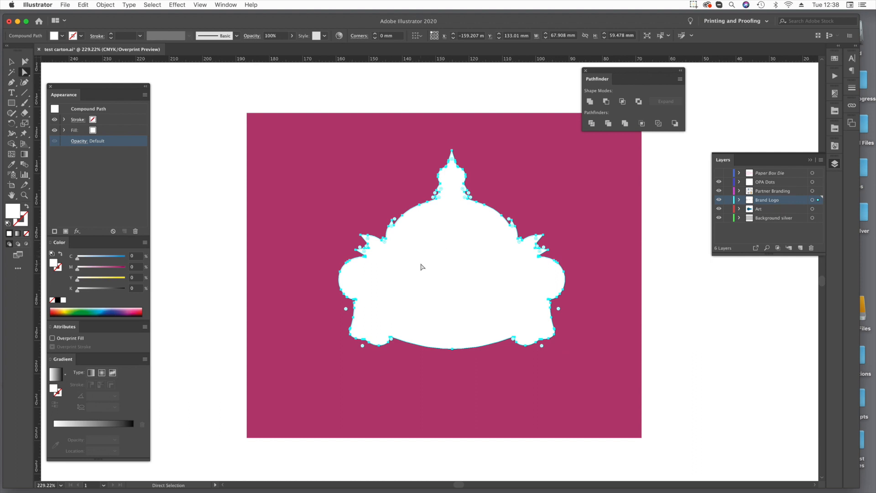
click(93, 132)
click(102, 132)
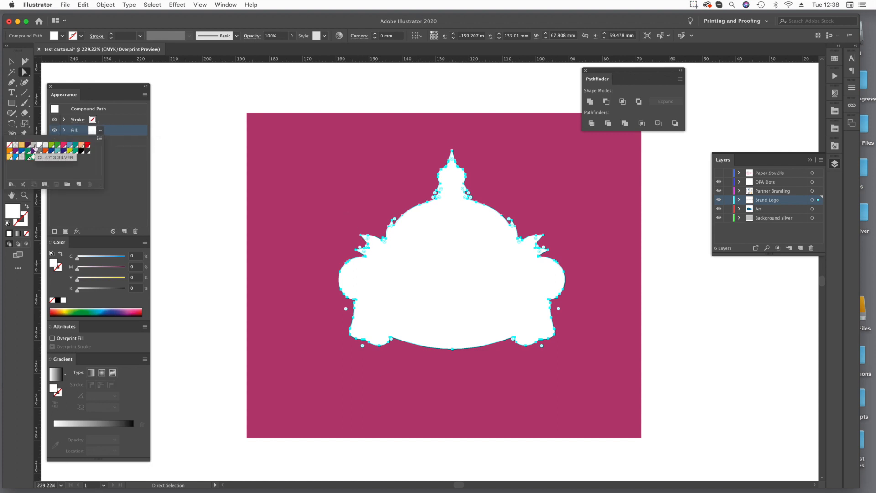
click(128, 165)
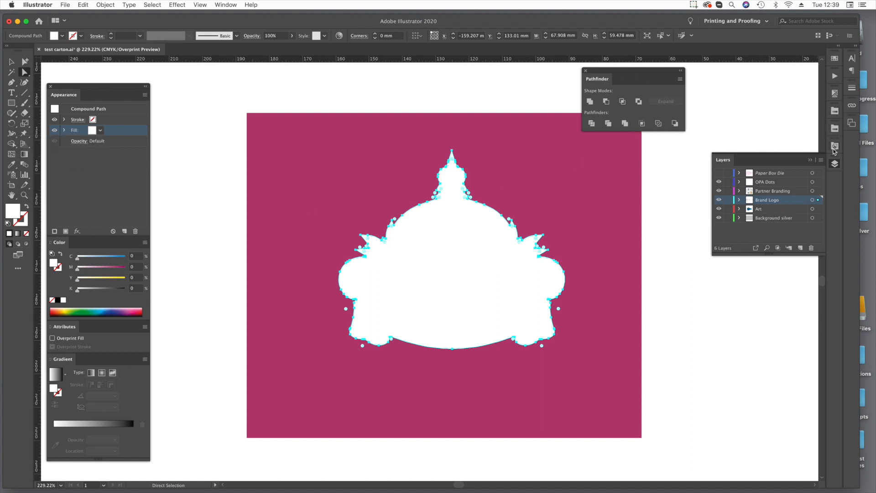
click(835, 128)
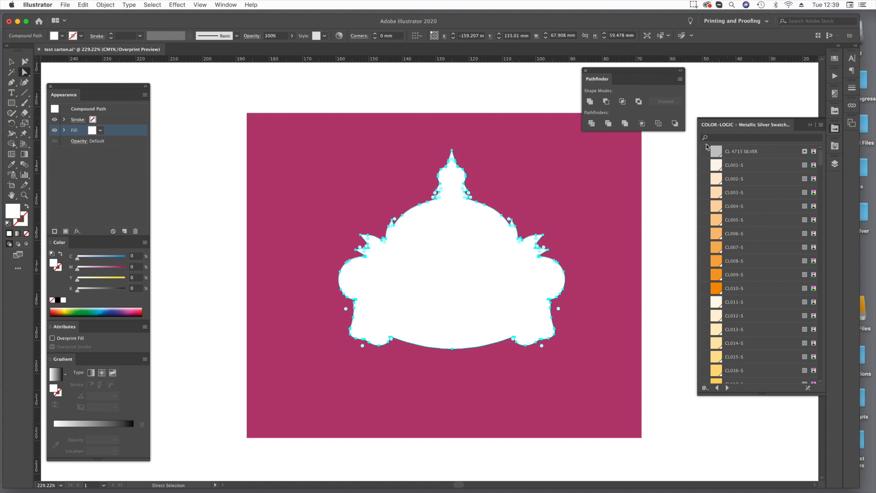
click(719, 154)
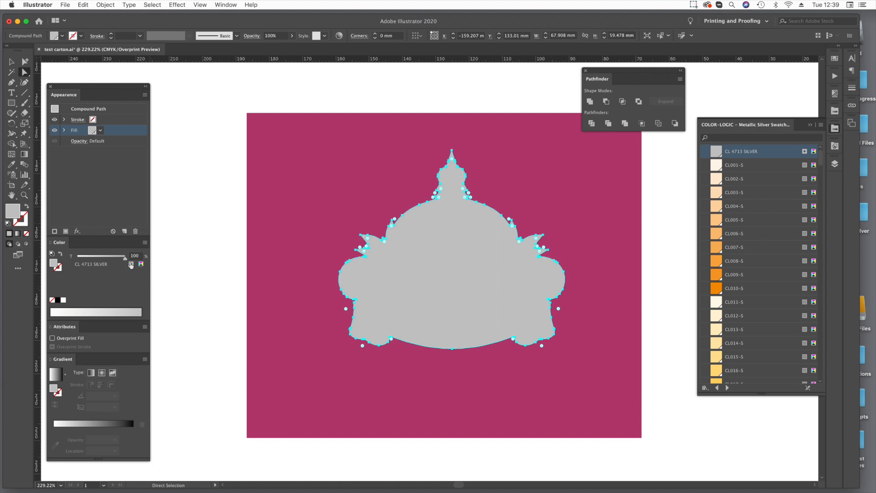
drag(124, 258, 72, 261)
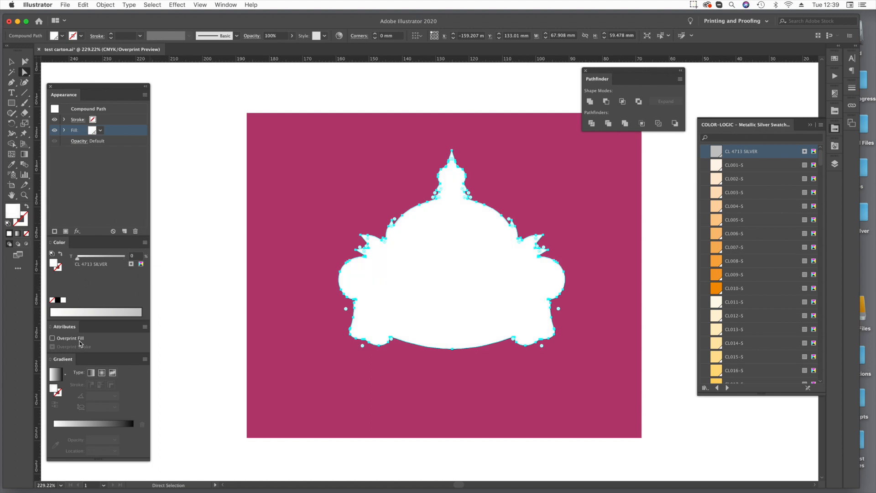
Set the silhouette's 0% silver fill to overprint, check the background rectangle's fills and clear the selection.
click(52, 338)
key(super+shift+a)
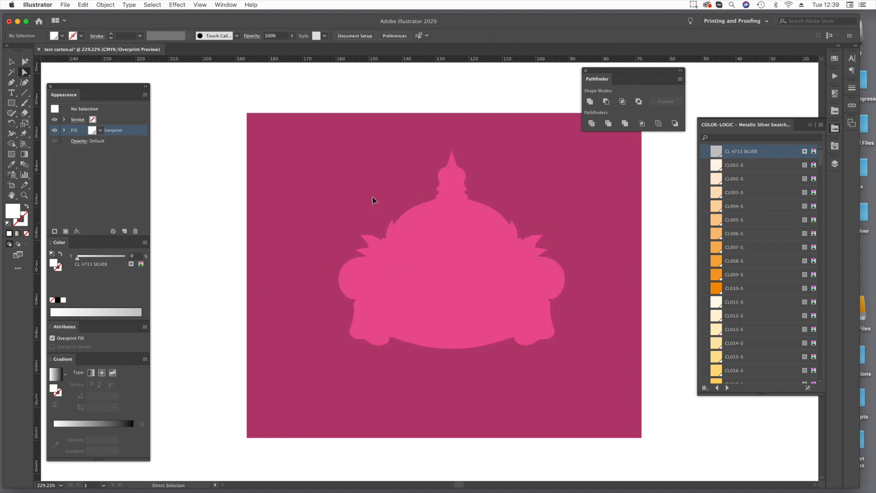
click(372, 197)
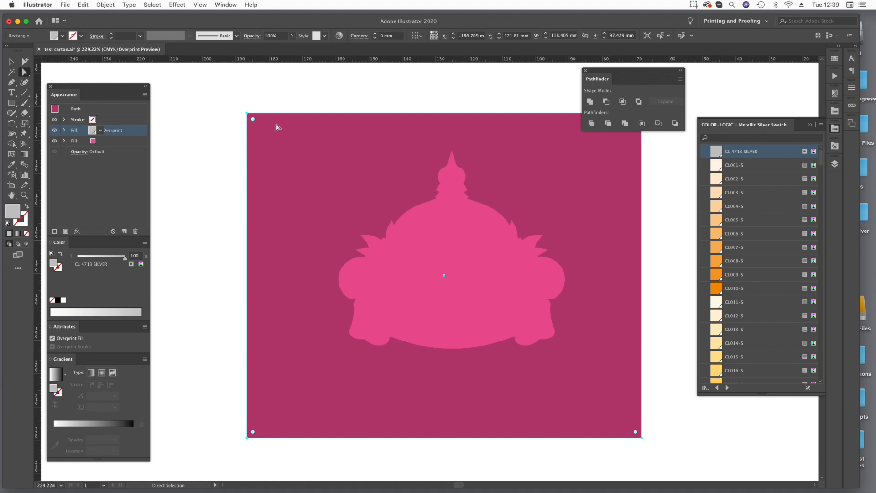
click(174, 242)
Paste the original logo in front of the silhouette and delete its black backing shape.
key(super+f)
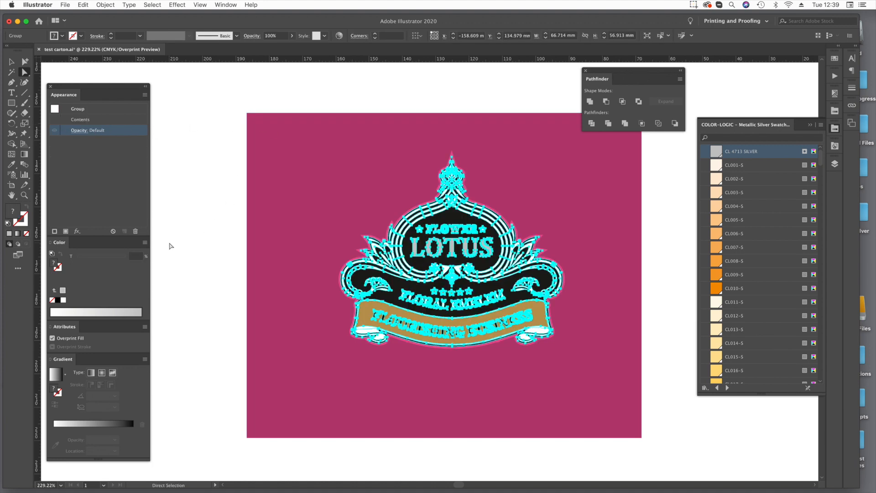
click(170, 246)
click(425, 267)
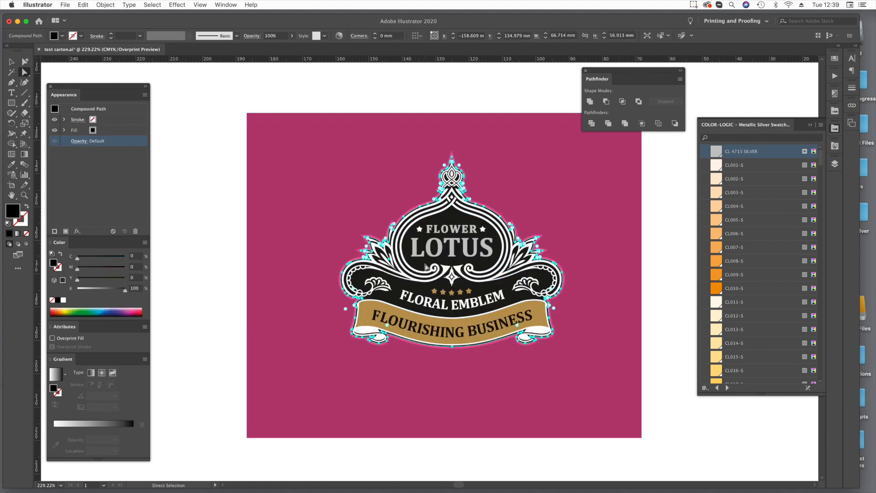
key(Delete)
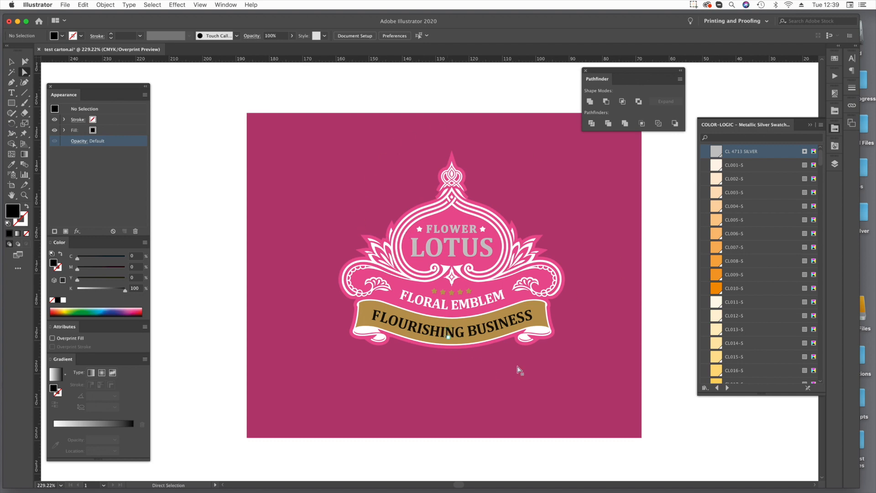
Examine the silver-free margin around the logo's crown up close, and view the carton layout beside the magenta sample.
key(space)
click(454, 219)
click(388, 133)
key(super+space)
drag(327, 94, 542, 230)
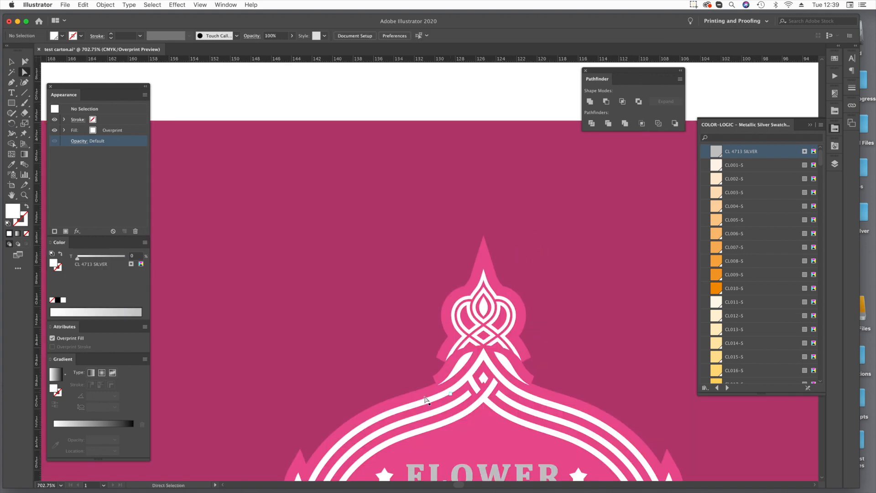
click(491, 432)
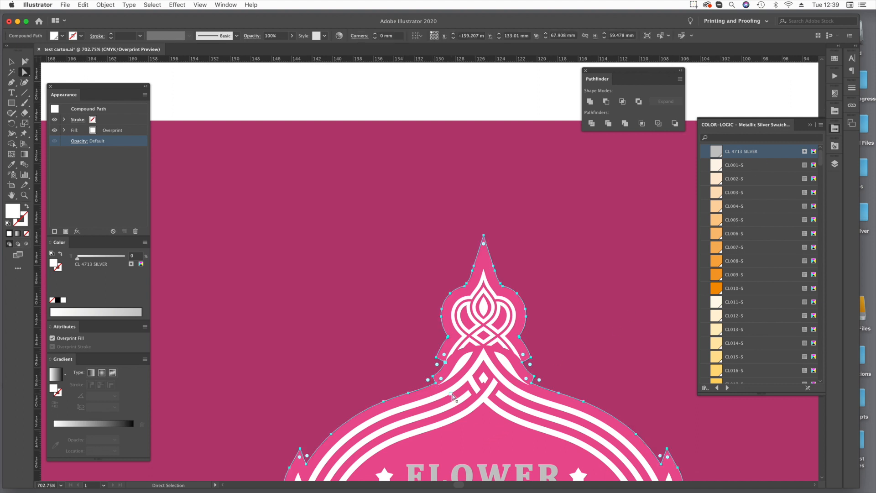
key(super+0)
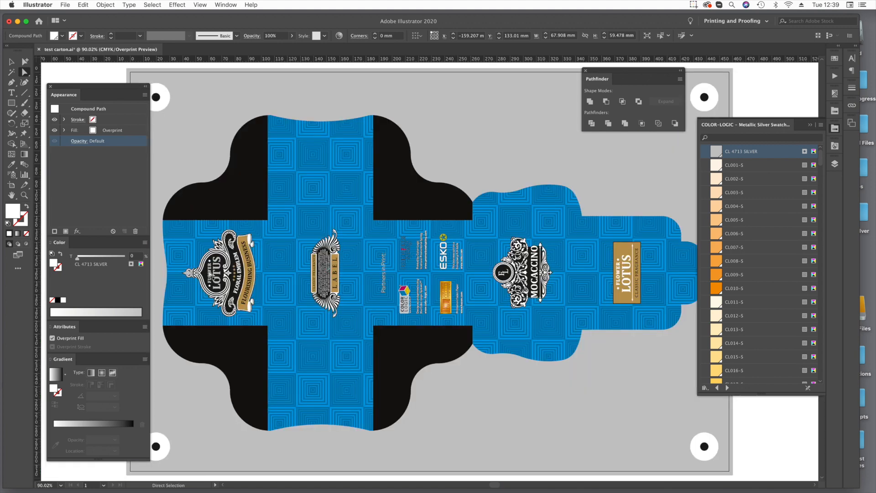
scroll(237, 285, left, 5)
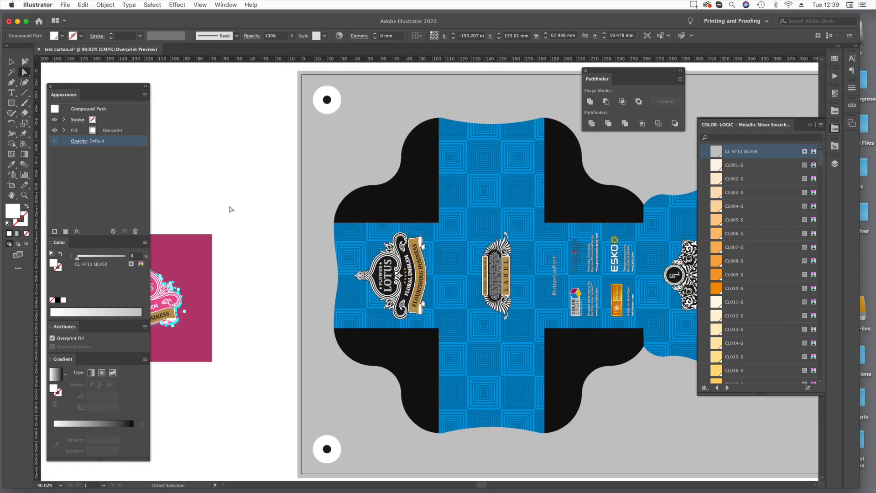
Delete the magenta sample rectangle and its logo beside the carton layout.
scroll(254, 231, left, 3)
super+click(206, 353)
key(Delete)
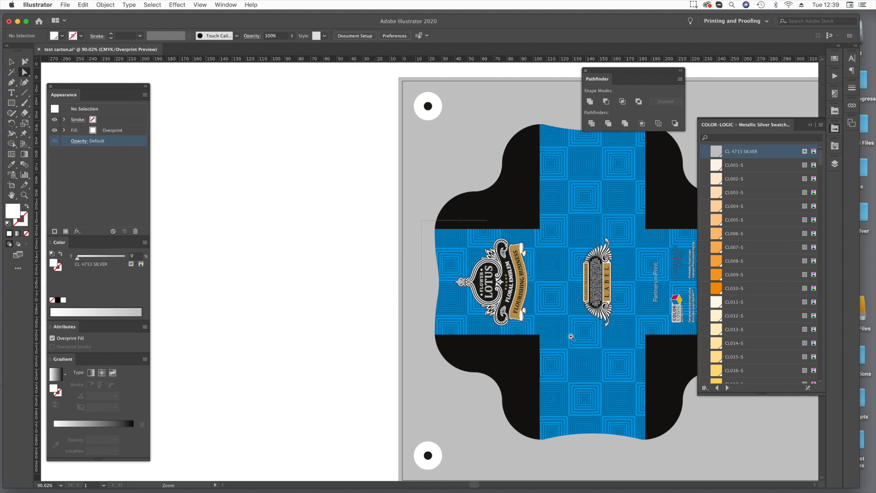
Fill the black backing shape of the carton's FLOWER LOTUS emblem with CL 4713 SILVER at 100% and set the fill to overprint.
click(568, 349)
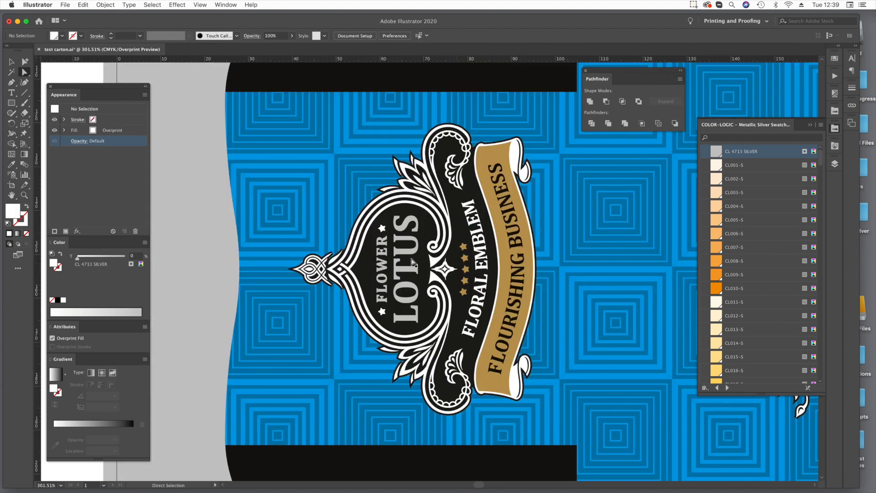
click(368, 268)
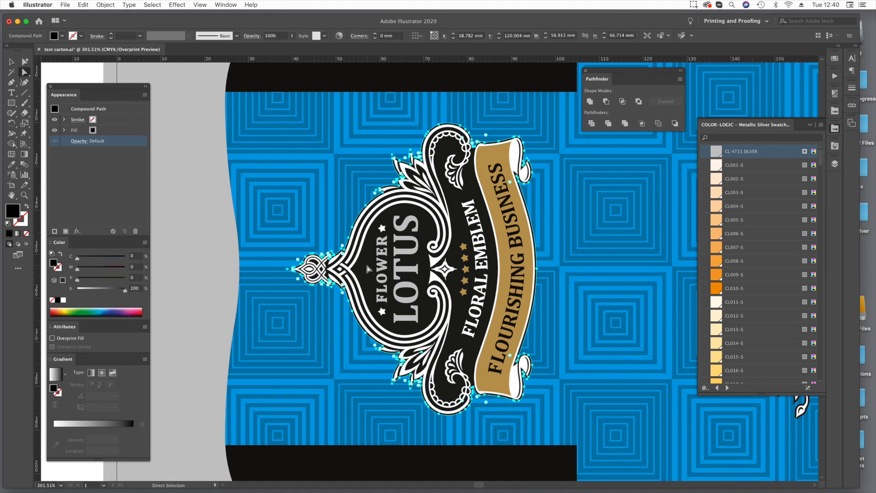
click(118, 130)
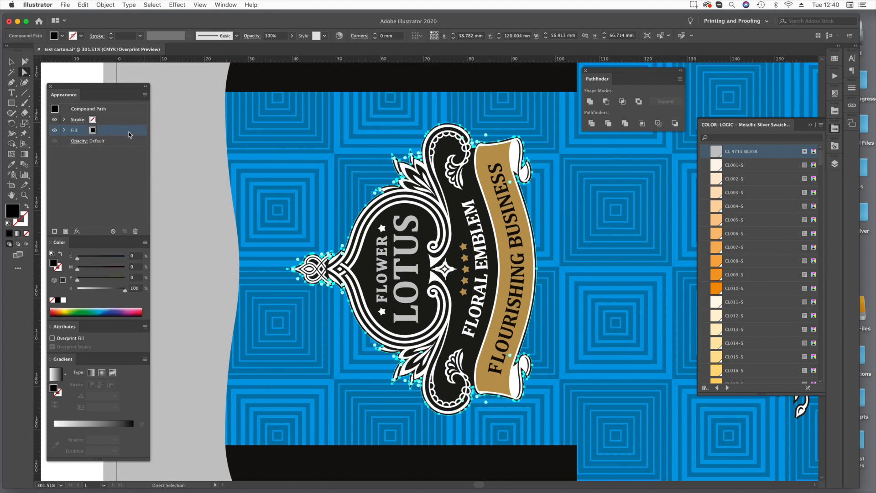
click(756, 155)
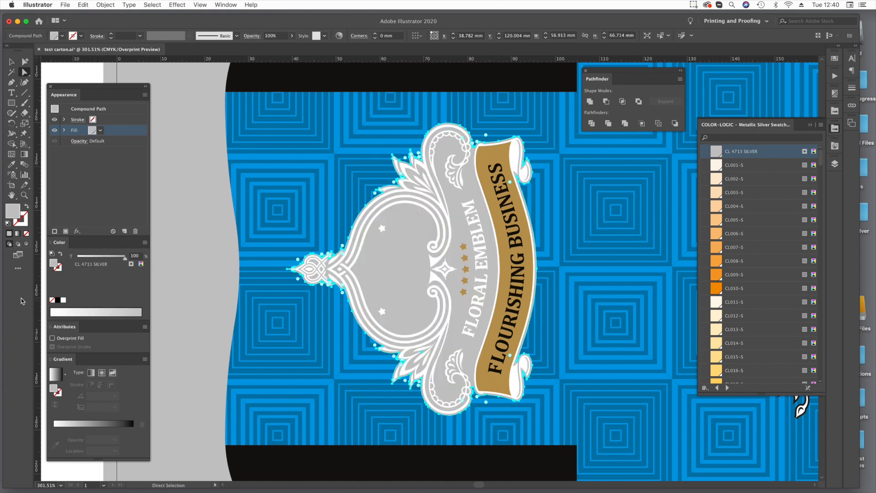
click(58, 339)
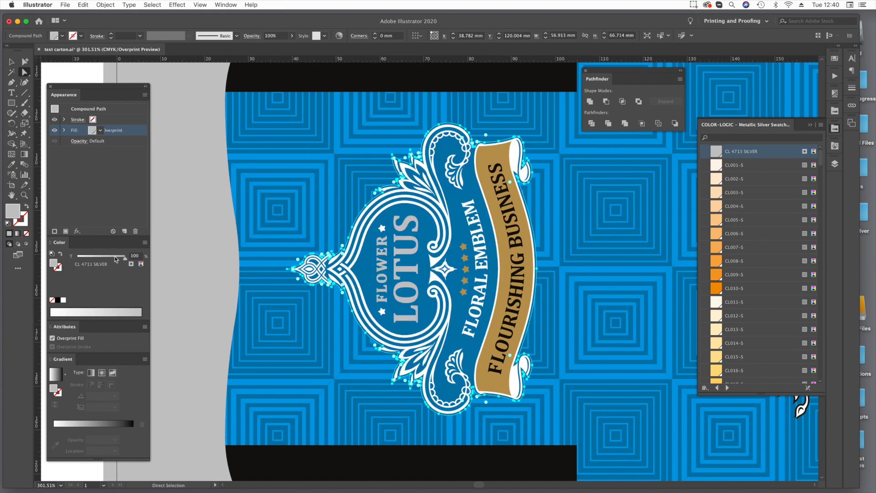
click(82, 476)
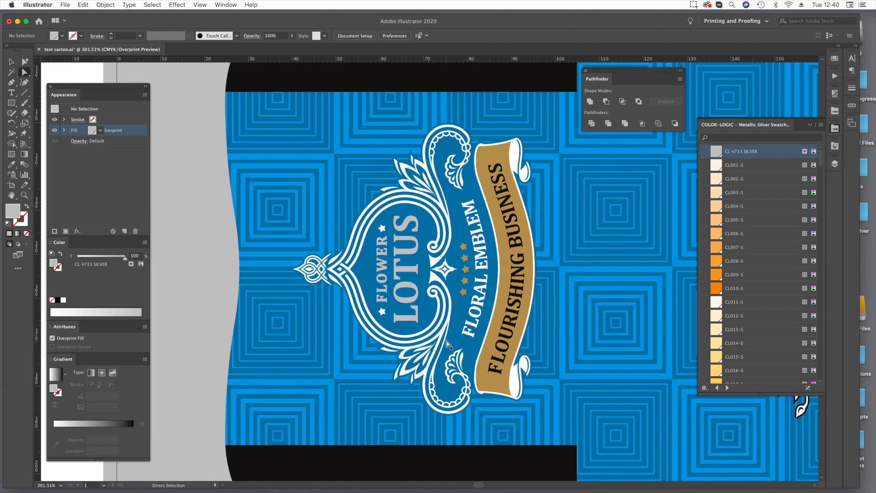
Try the emblem backing's overprinting silver fill at 0% tint, restore it to 100% and clear the selection.
click(371, 267)
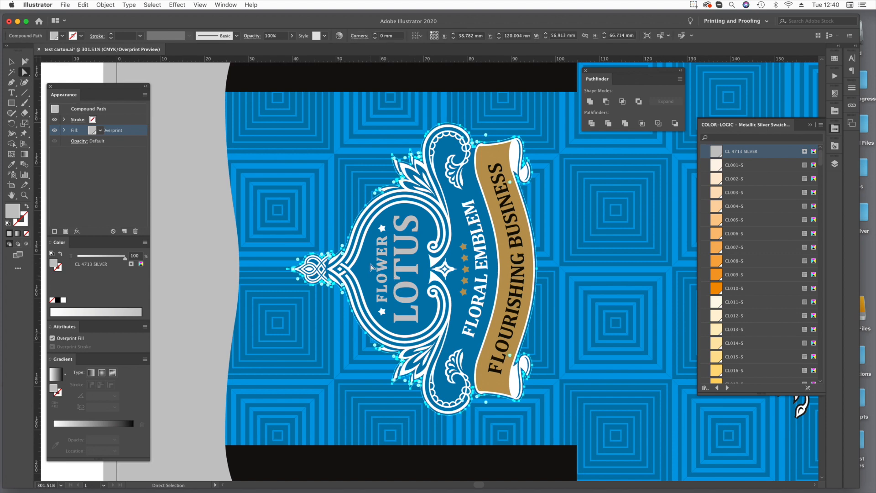
drag(116, 260, 56, 264)
click(94, 472)
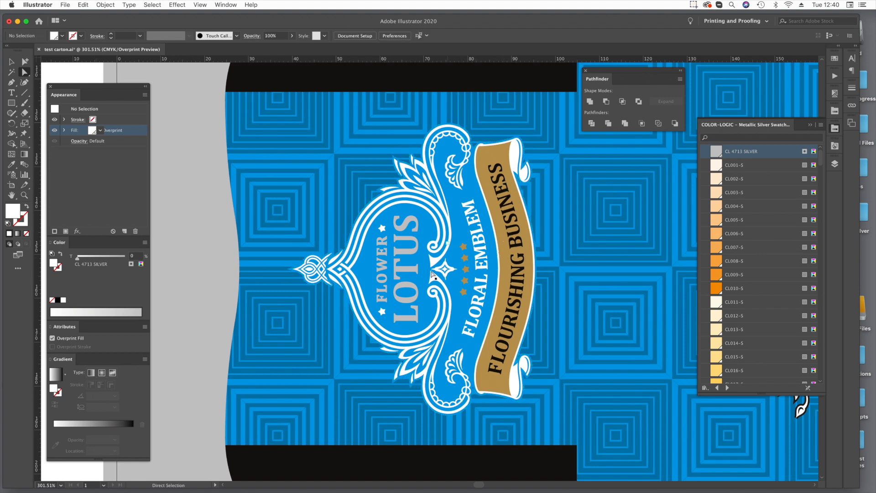
click(404, 260)
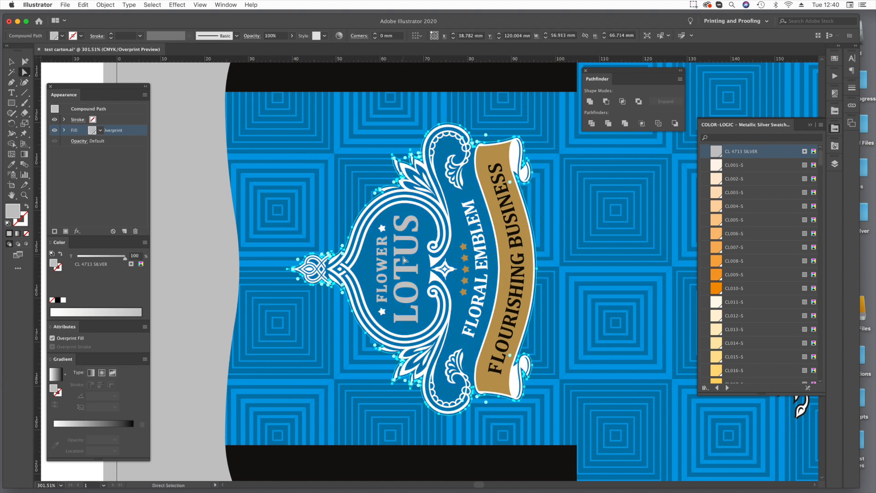
click(371, 358)
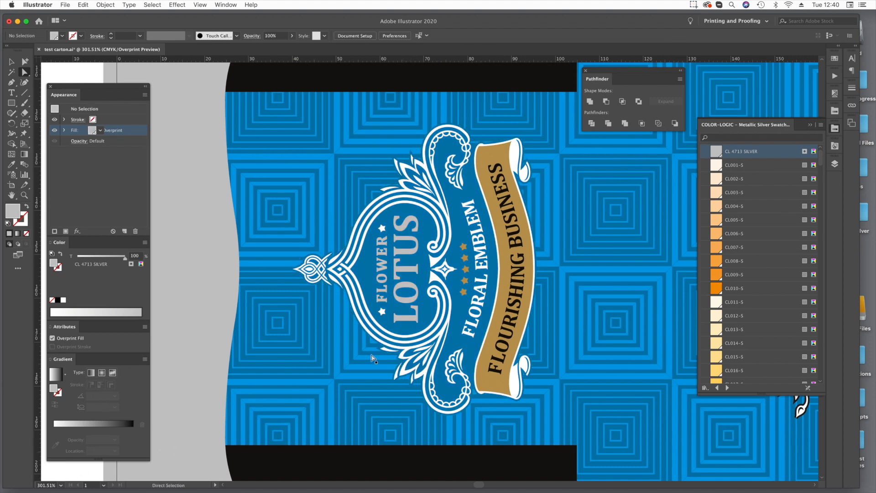
Add a CL 4713 SILVER stroke to the FLOWER and LOTUS lettering inside the emblem.
key(z)
drag(307, 196, 549, 385)
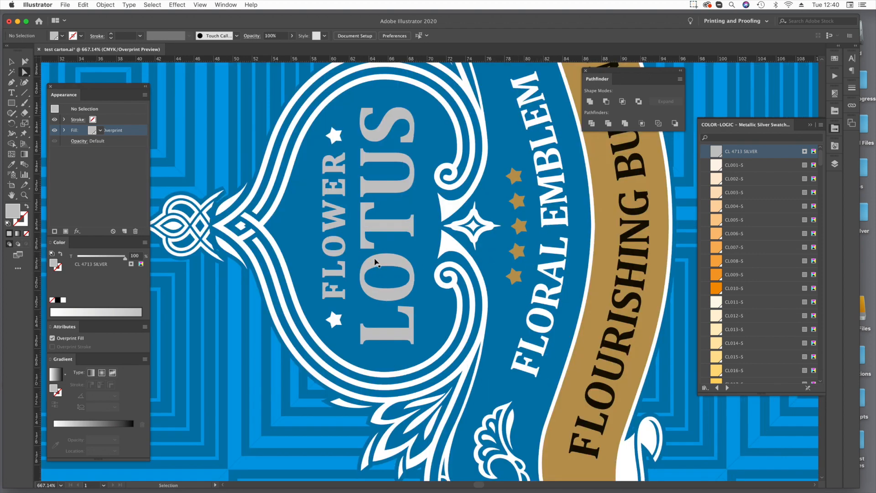
key(a)
click(383, 263)
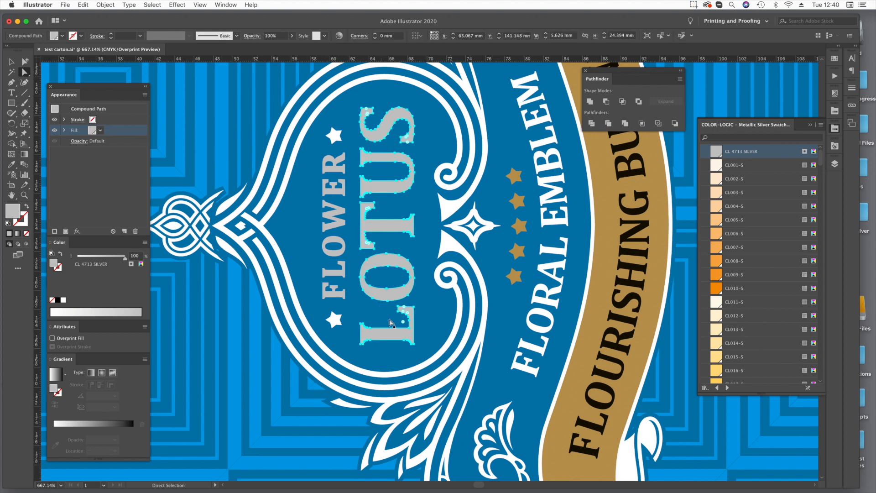
shift+click(337, 276)
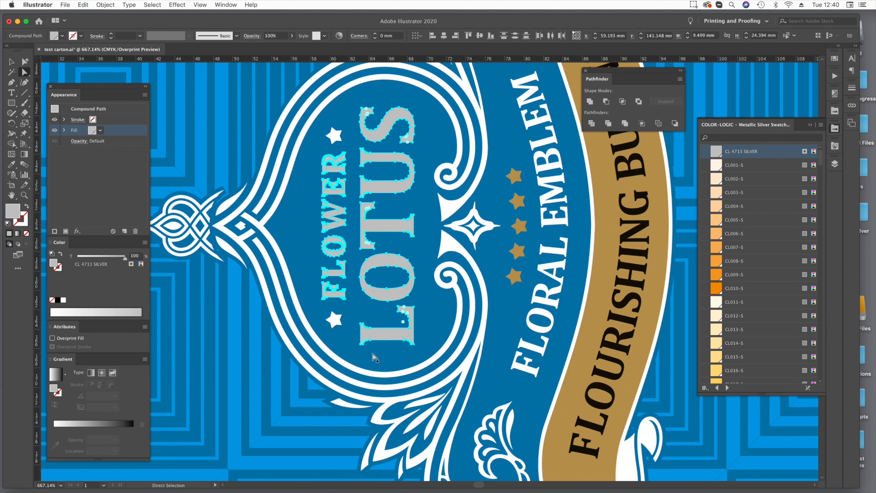
click(58, 268)
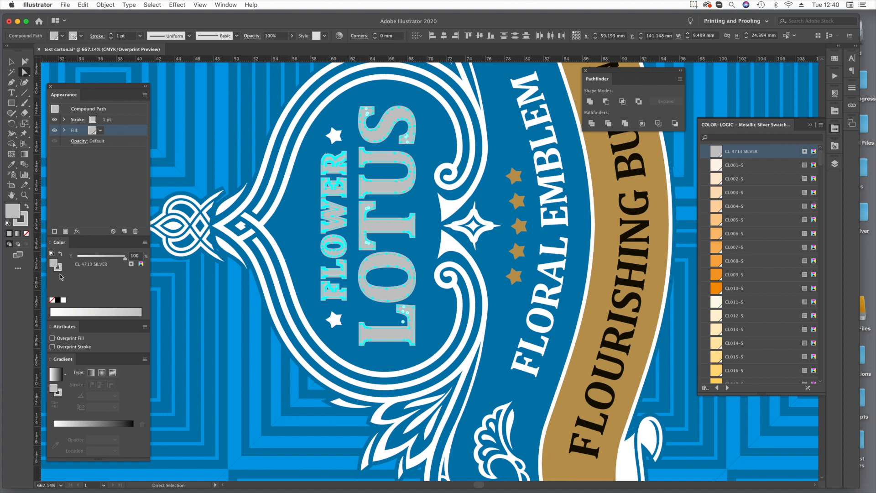
Align the lettering's stroke to the outside and set its weight to 0.5 pt.
click(852, 88)
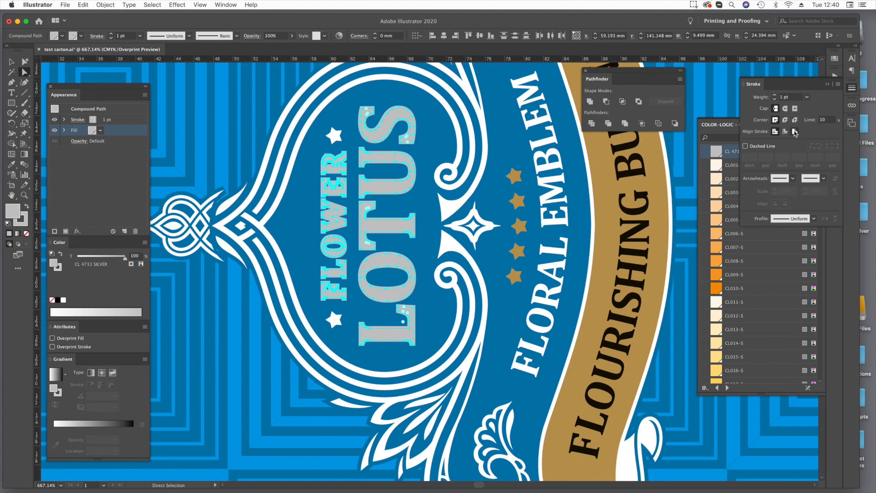
click(795, 132)
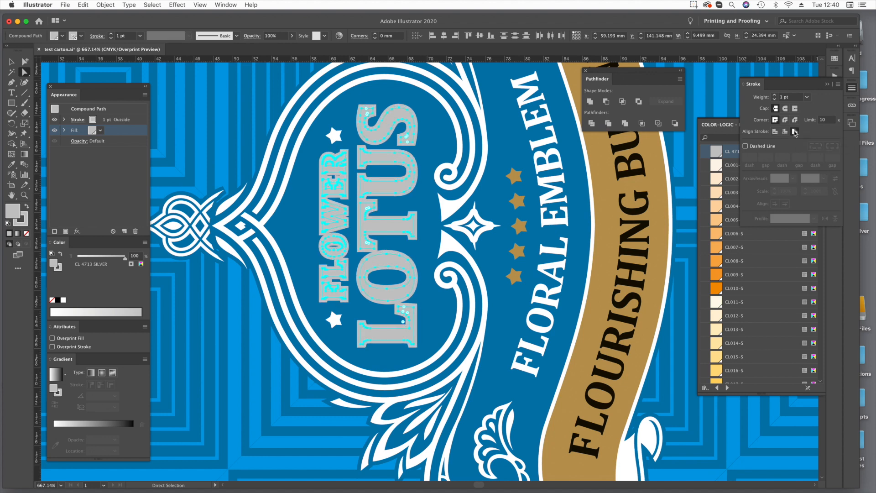
click(785, 97)
text(0.5)
key(Tab)
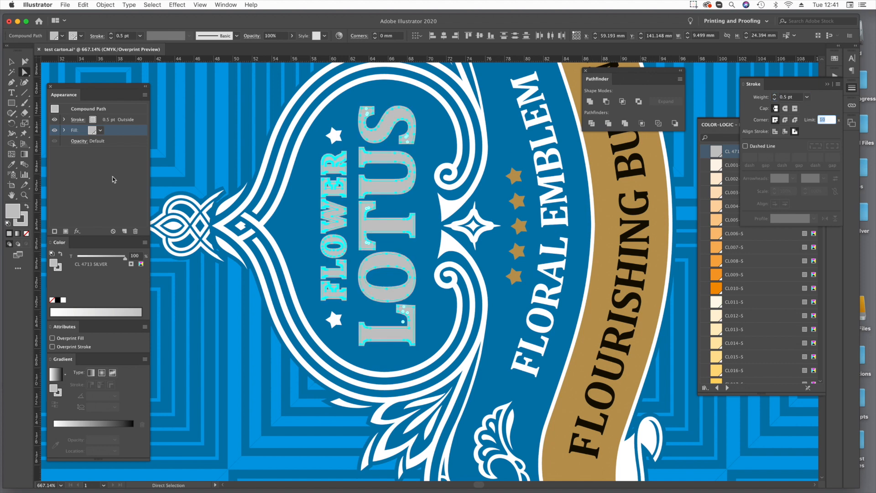
Set the lettering's silver stroke to 0% tint and make the stroke overprint.
click(75, 259)
key(super+z)
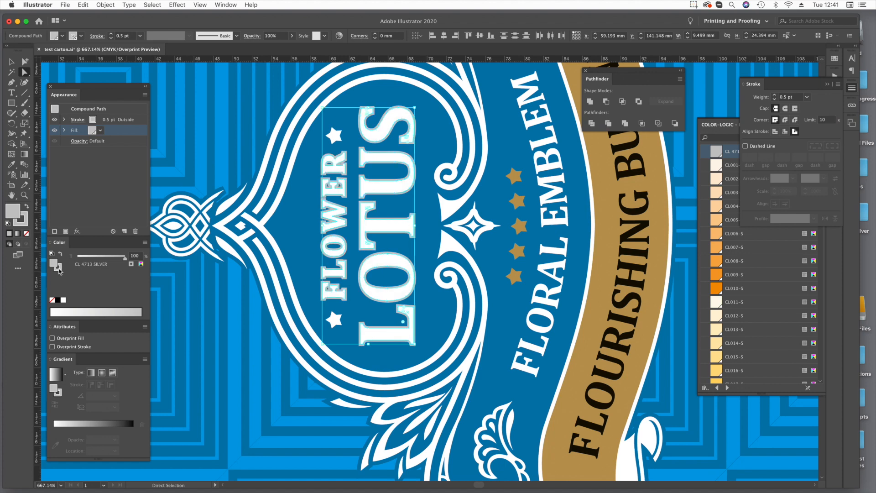
click(59, 269)
click(77, 257)
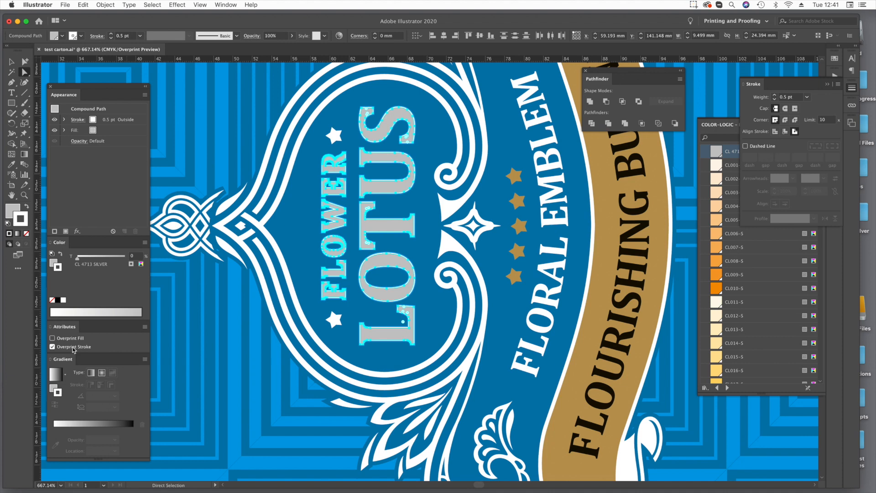
Check the gold banner's fills, examine the LOTUS lettering's stroke edge up close, and view the whole carton and emblem.
click(607, 196)
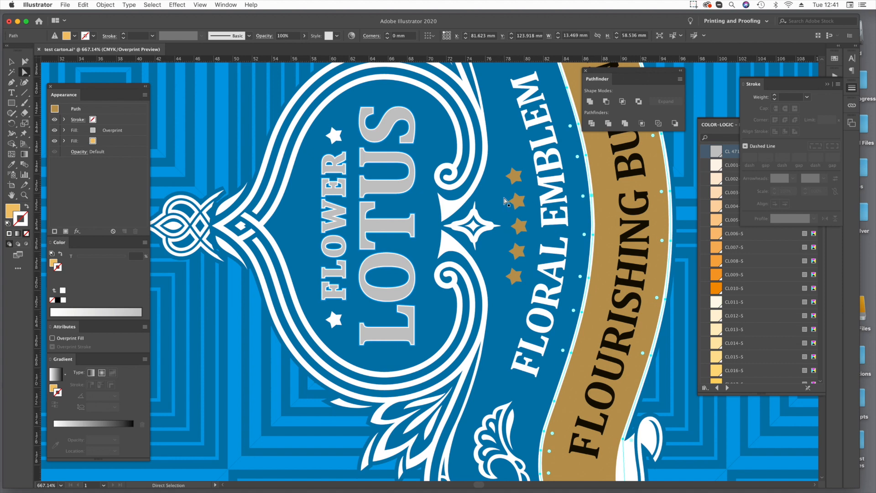
key(super+space)
drag(332, 96, 407, 154)
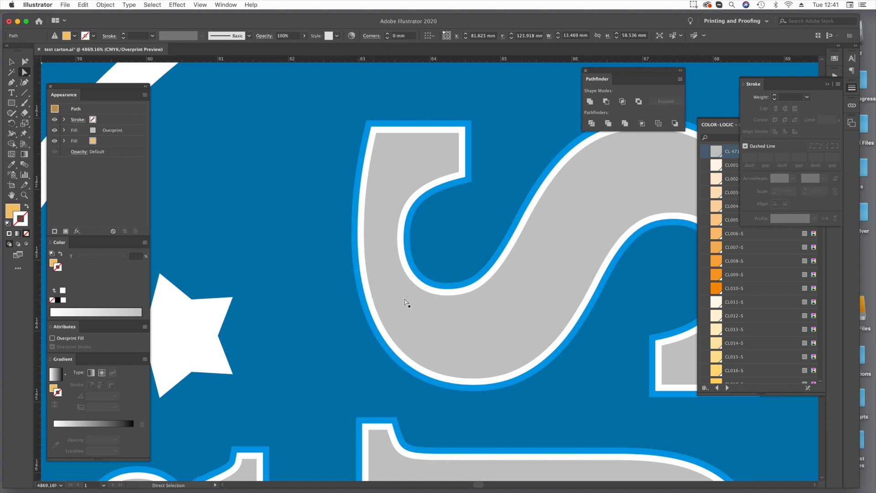
key(super+minus)
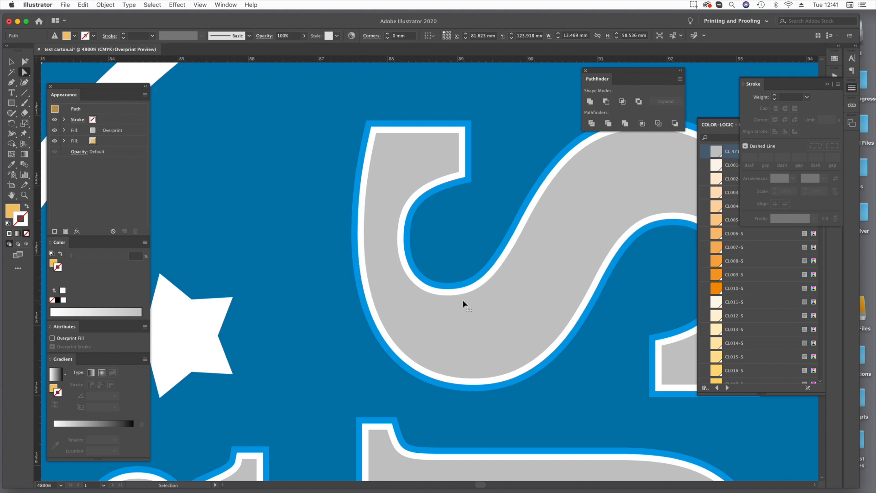
key(super+0)
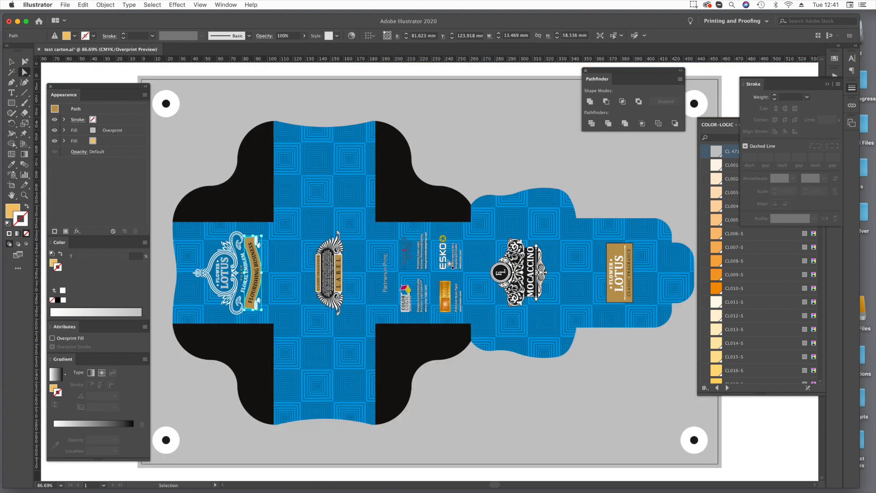
click(95, 476)
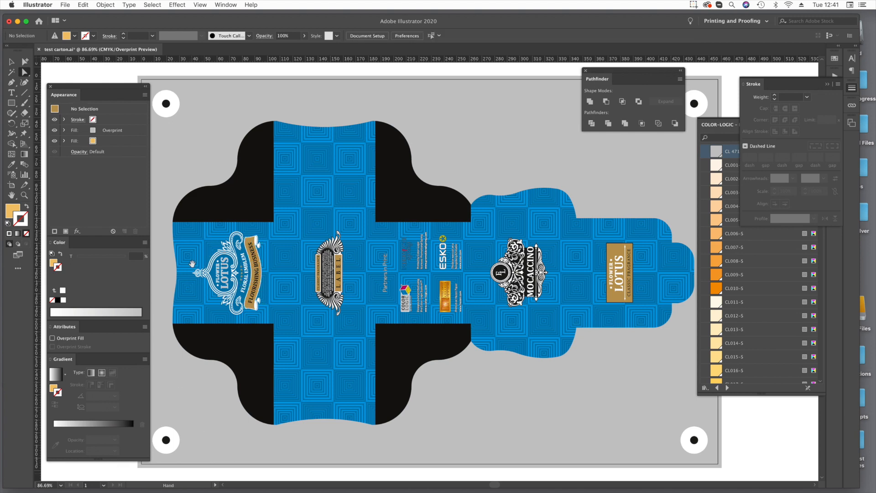
drag(178, 241, 287, 320)
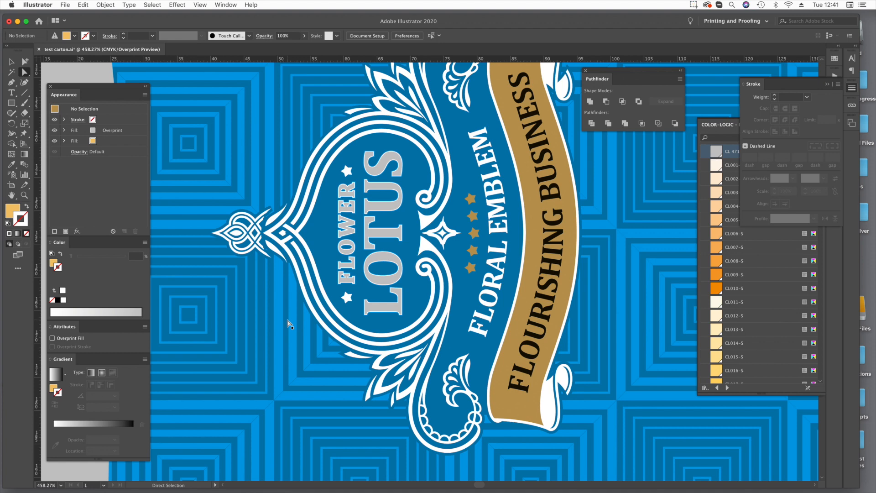
Select the five gold stars between the LOTUS and FLORAL EMBLEM lettering.
key(super+space)
drag(405, 163, 512, 314)
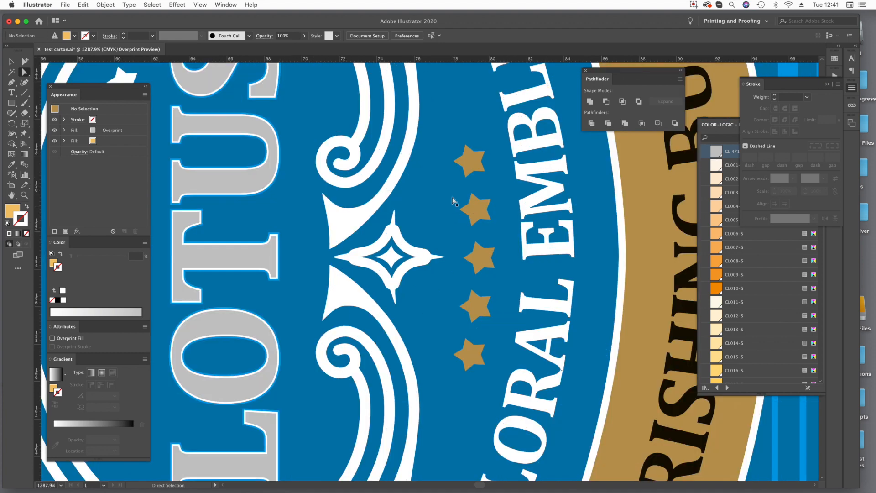
click(474, 168)
shift+click(482, 216)
shift+click(485, 258)
shift+click(477, 305)
shift+click(469, 354)
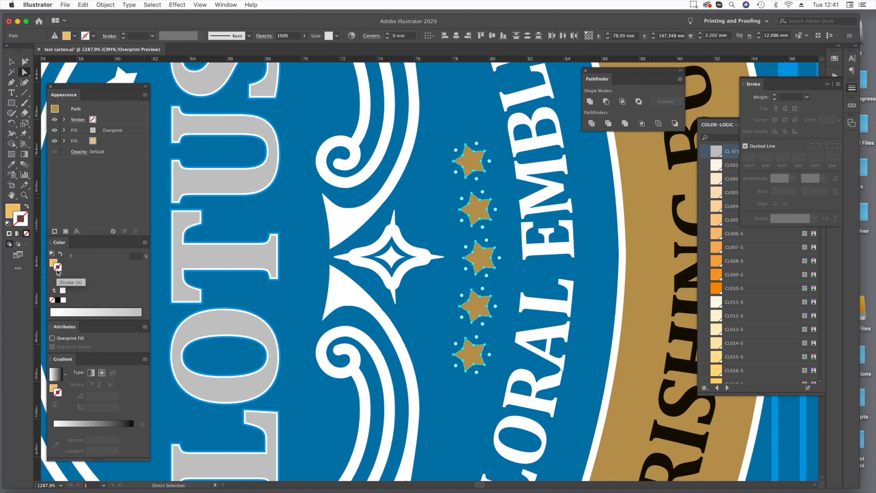
Temporarily remove the emblem's silver backing to check the background rectangle's blue fill swatch, and restore the backing.
click(305, 268)
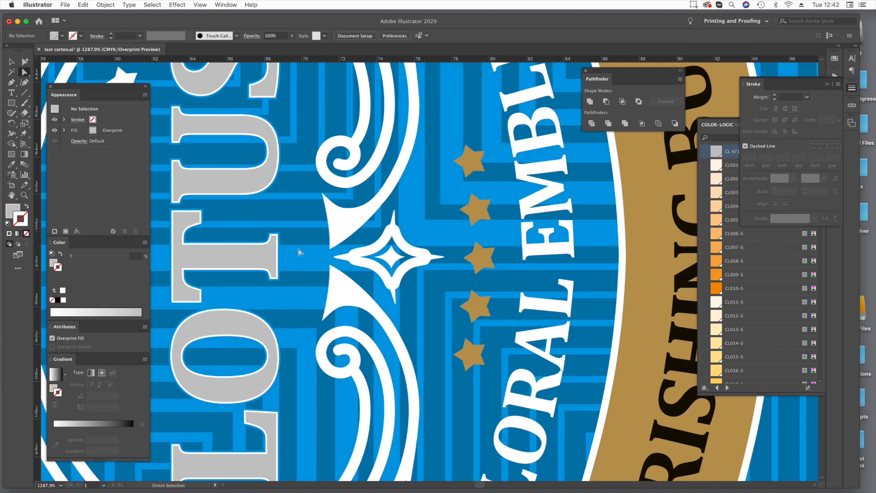
click(299, 252)
click(115, 145)
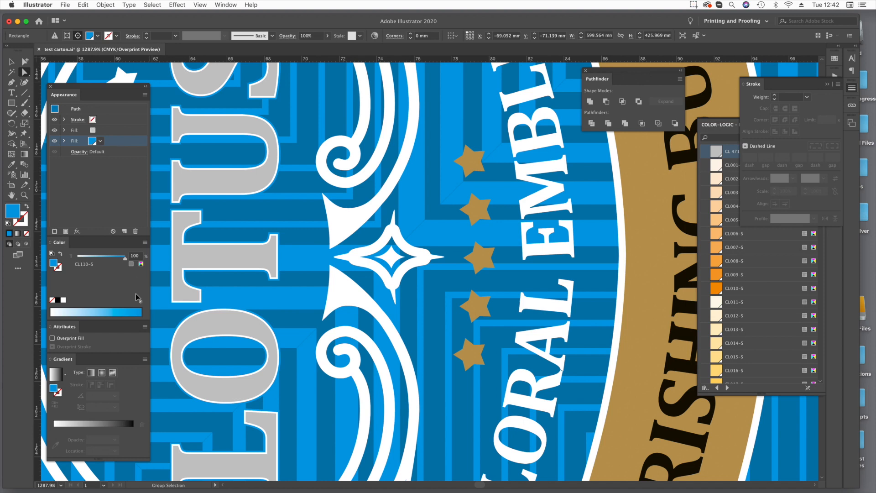
click(460, 261)
key(Delete)
Give the five gold stars between the LOTUS and FLORAL EMBLEM lettering a CL110-S stroke.
click(481, 260)
shift+click(478, 209)
shift+click(469, 164)
shift+click(475, 306)
shift+click(471, 353)
click(828, 84)
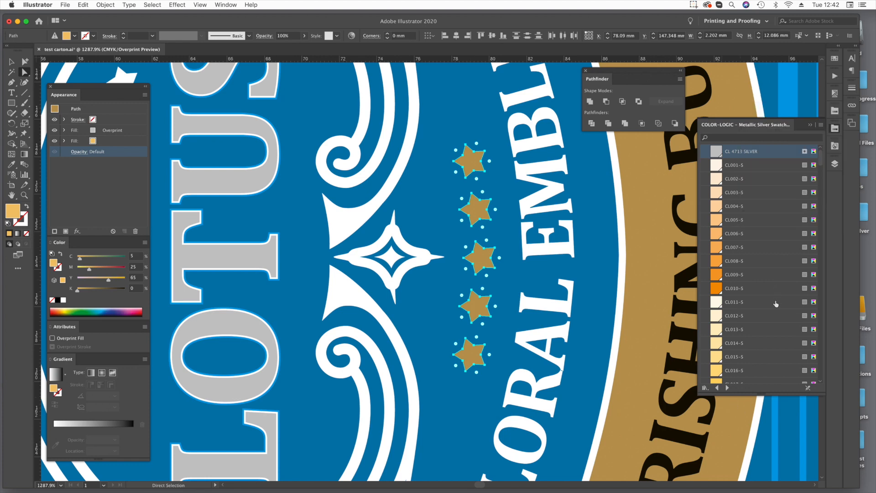
click(62, 280)
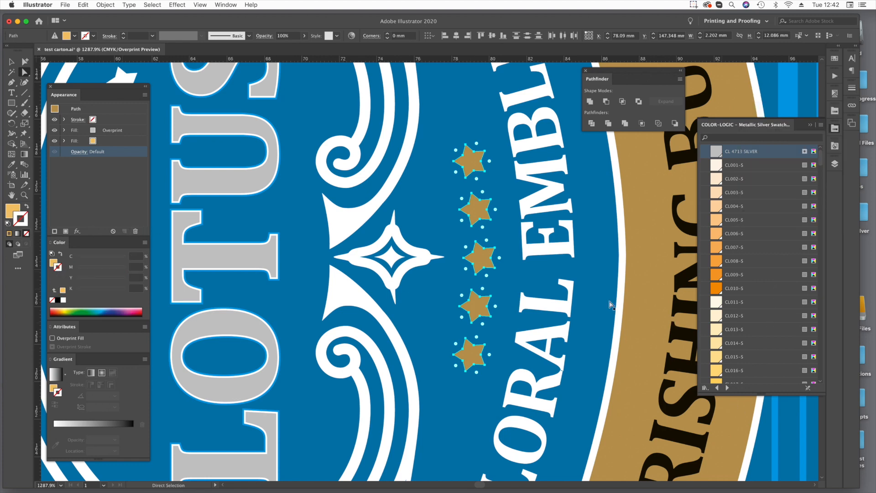
scroll(765, 295, down, 15)
scroll(765, 295, down, 10)
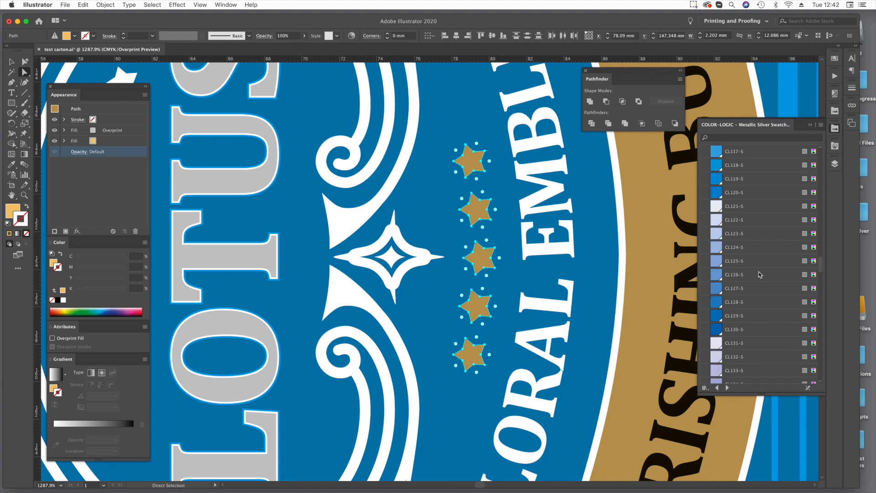
click(758, 179)
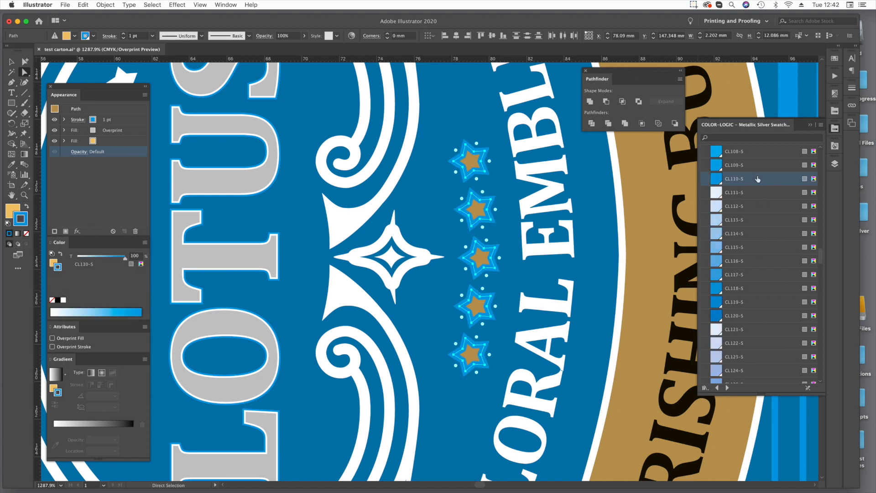
Set the stars' stroke weight to 0.25 pt, align it to the outside, and deselect everything with the whole carton in view.
click(851, 88)
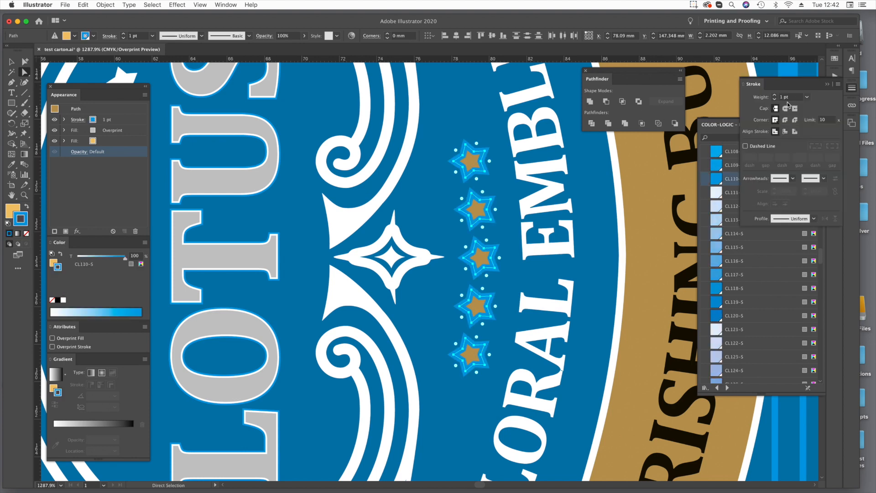
double_click(787, 97)
text(0.25)
key(Return)
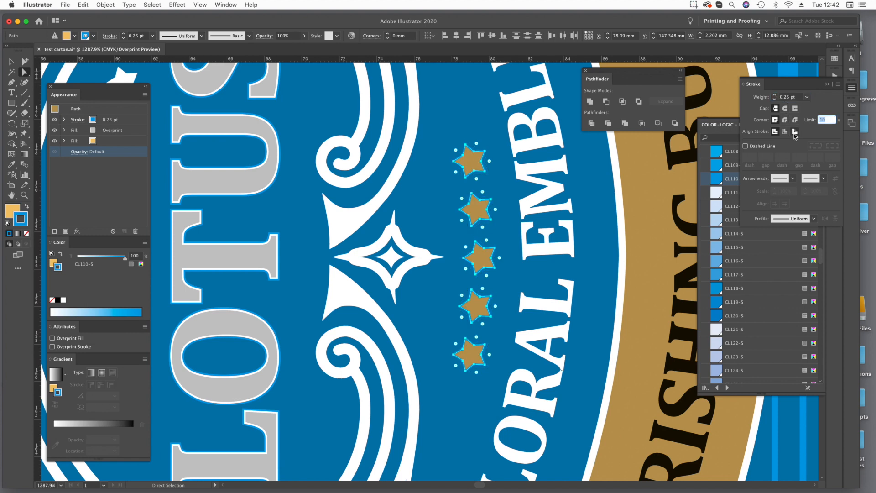
click(794, 131)
click(631, 166)
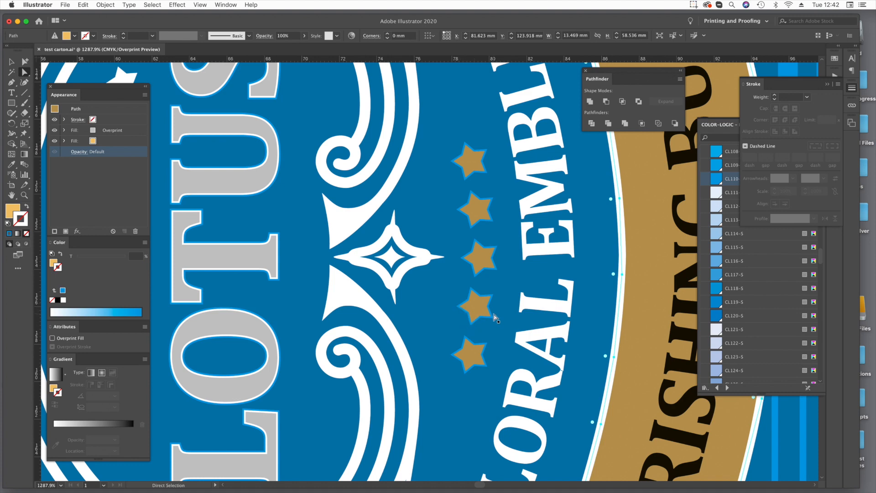
key(v)
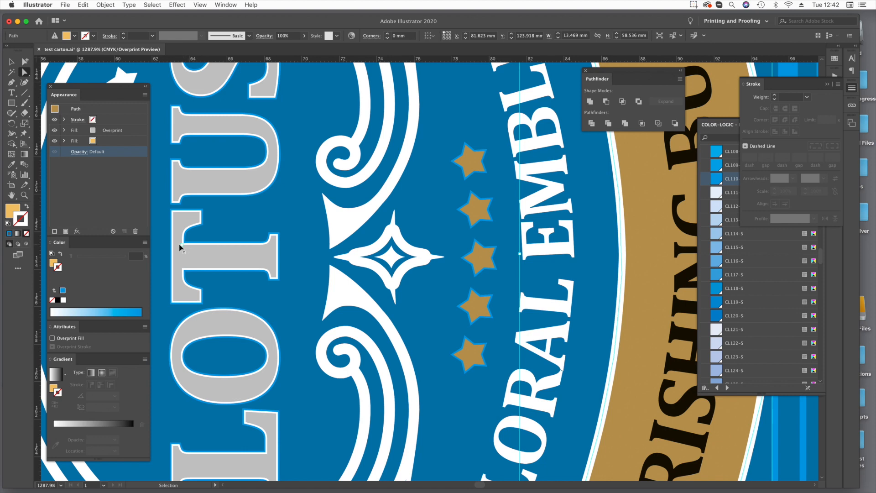
key(a)
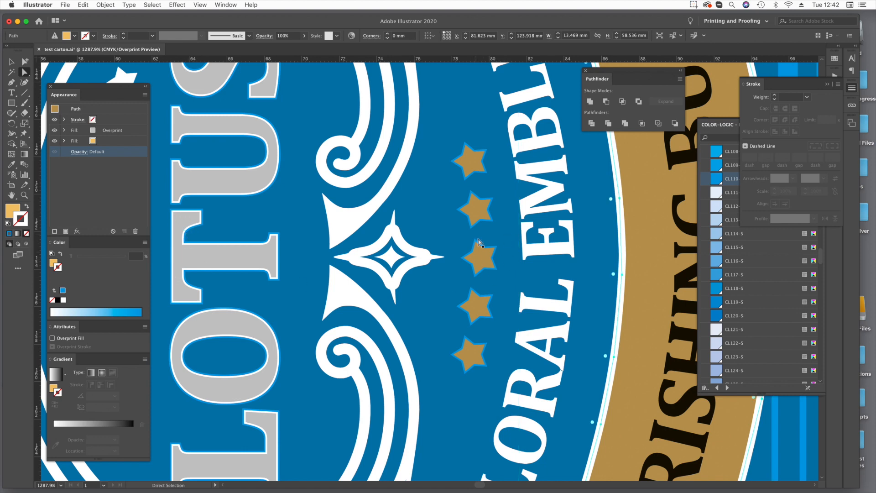
key(v)
key(super+0)
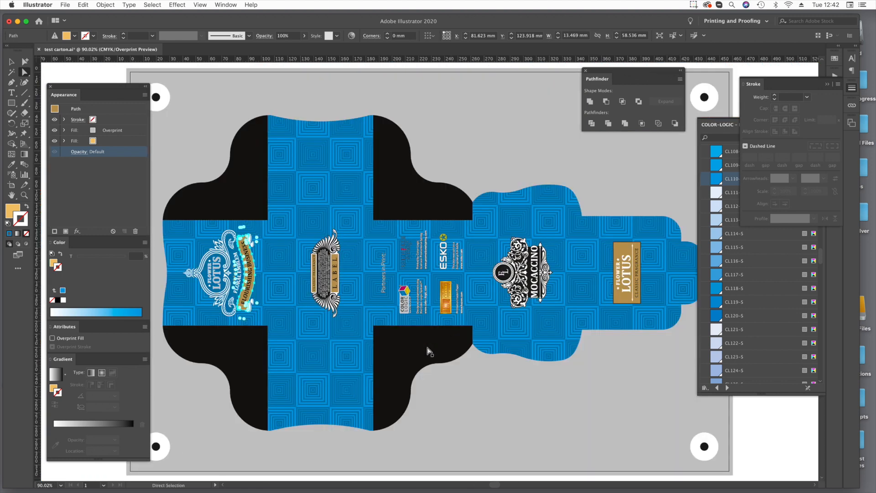
click(791, 420)
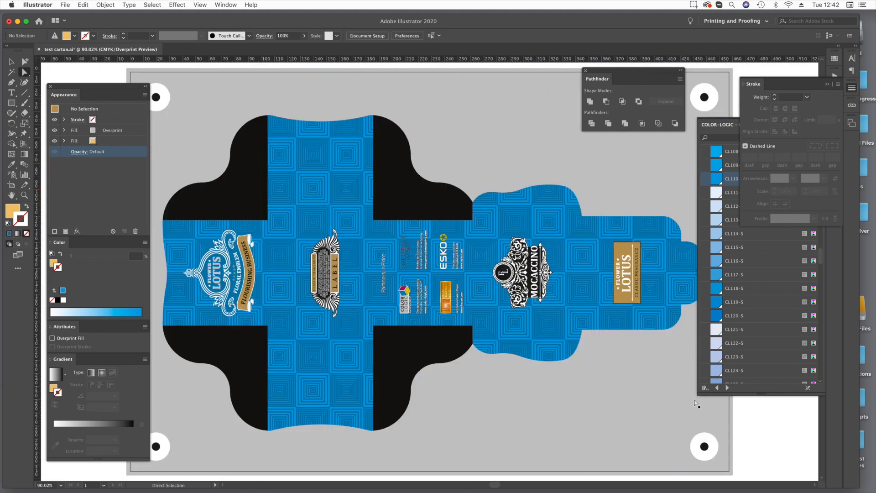
Change the black backing shapes of the LABEL and MOCACCINO emblems to a CL 4713 SILVER fill and make the fill overprint.
key(super+space)
drag(300, 221, 400, 373)
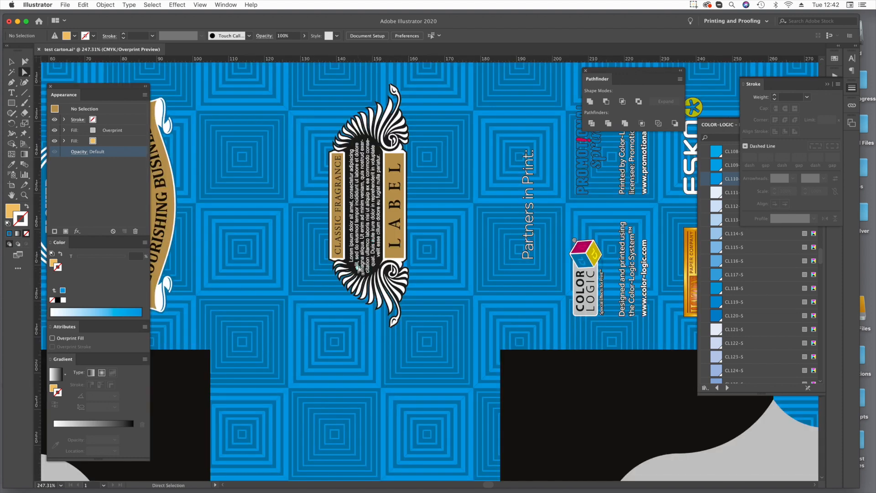
key(super+space)
drag(434, 259, 427, 133)
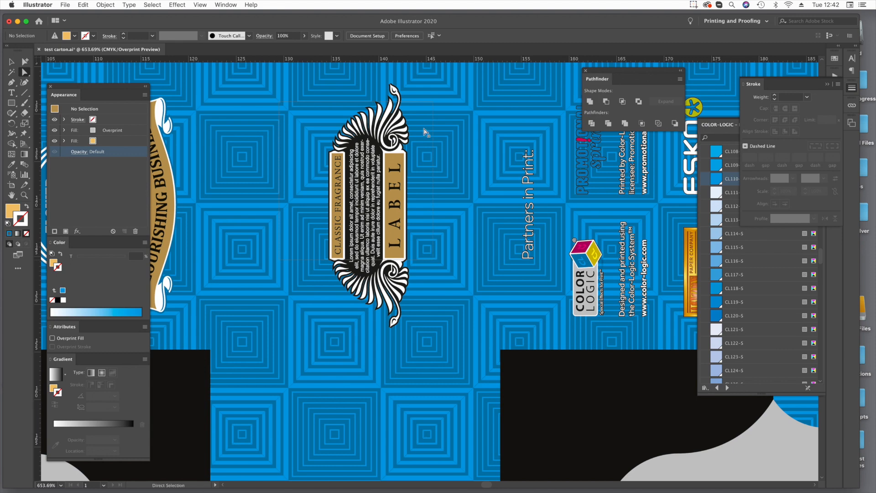
click(441, 159)
key(super+0)
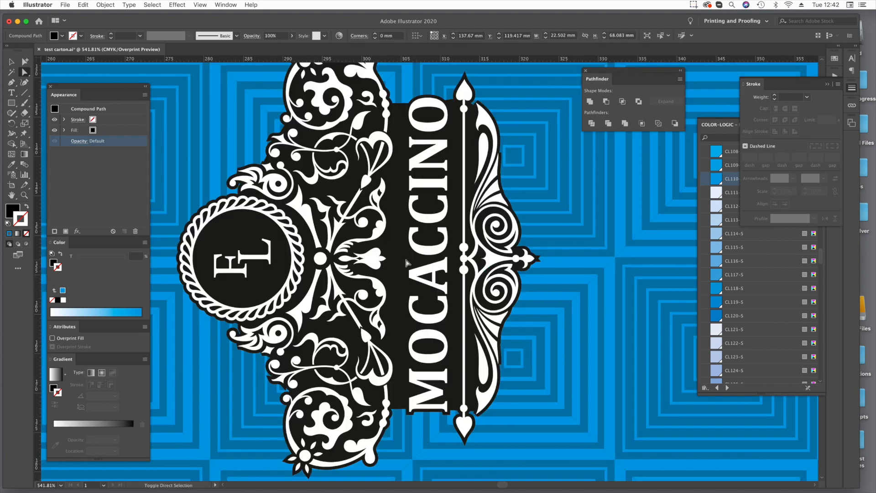
key(super+0)
drag(607, 235, 623, 251)
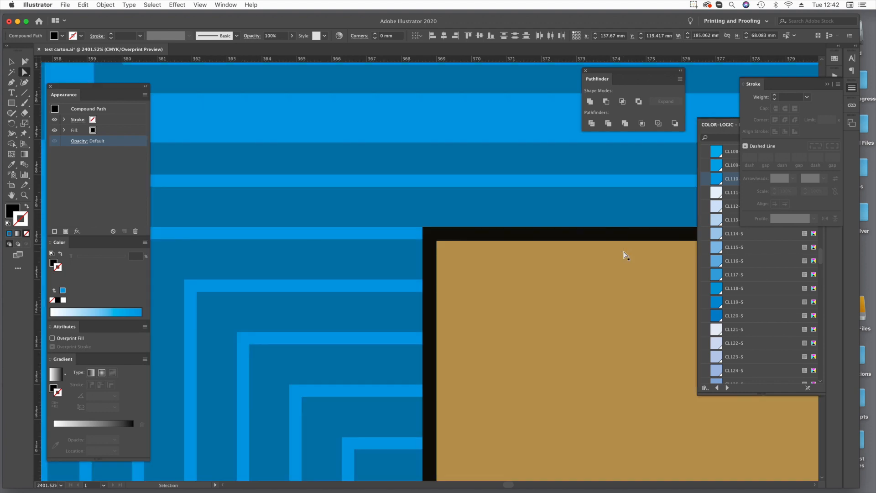
shift+click(443, 236)
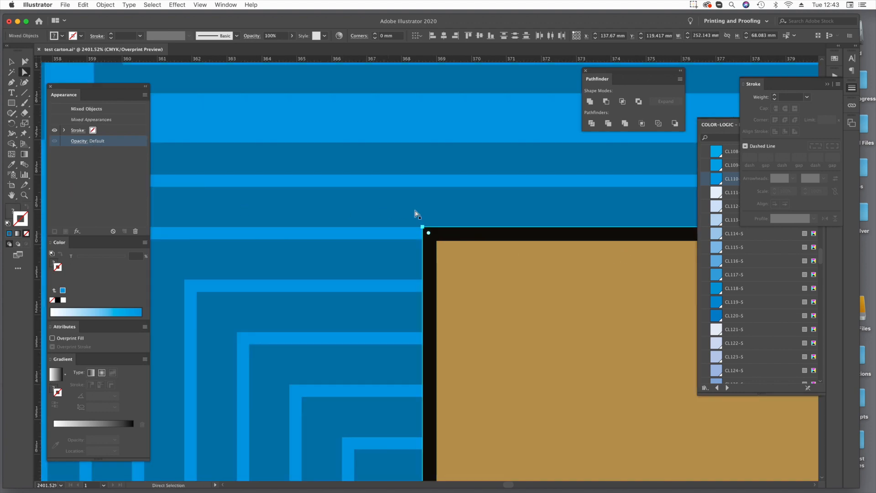
super+click(449, 237)
click(16, 208)
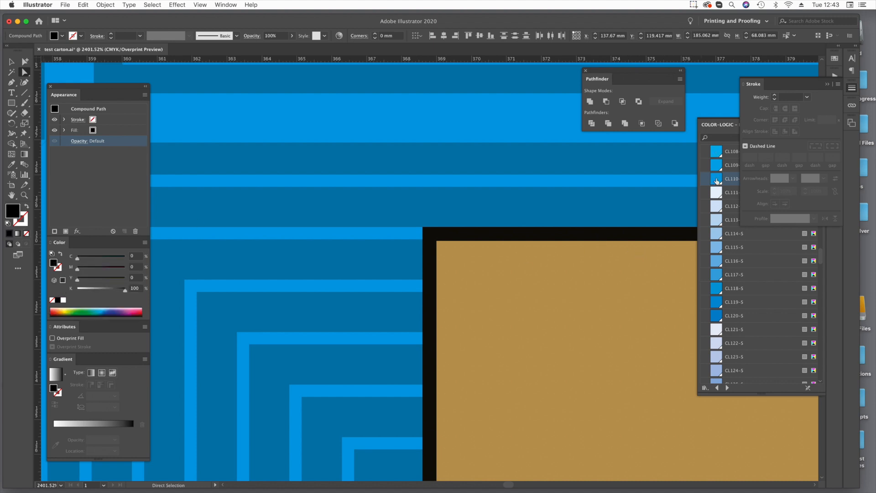
key(super+0)
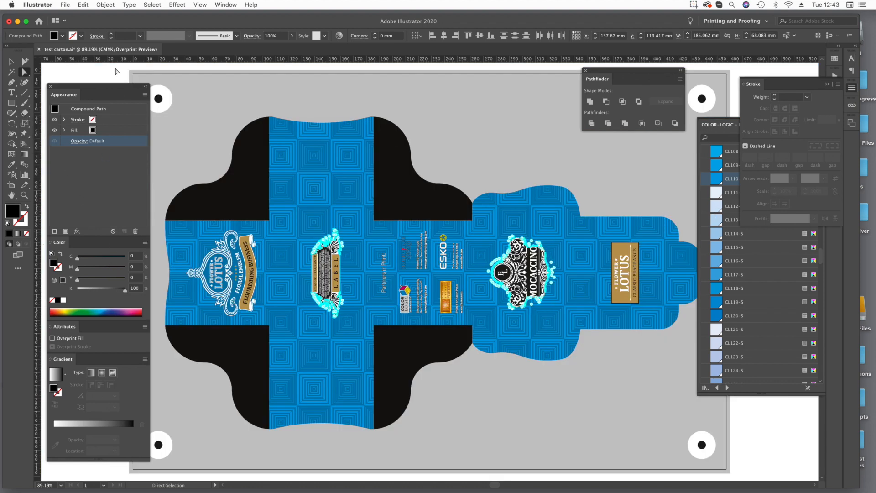
click(106, 133)
click(100, 131)
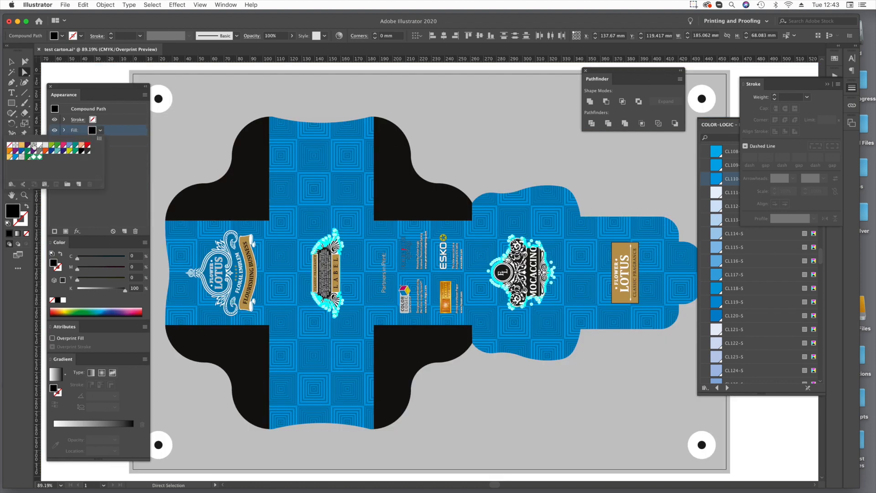
click(34, 145)
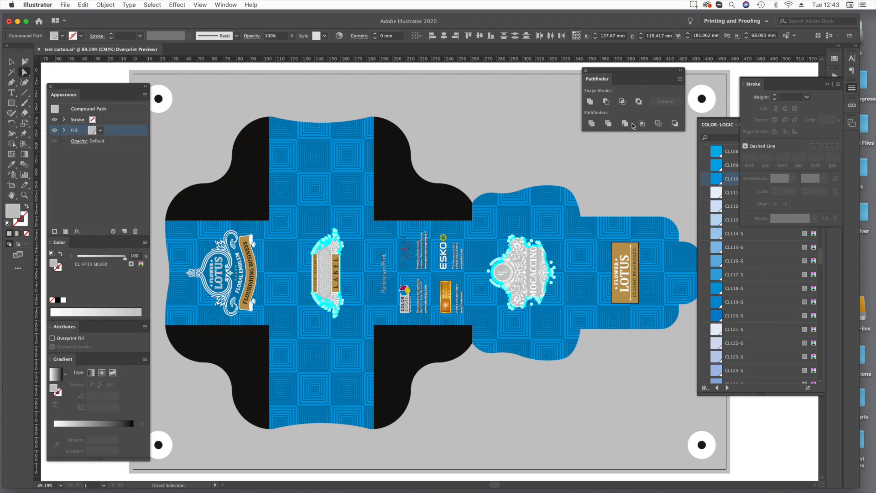
click(53, 338)
click(793, 441)
Temporarily remove the FLOWER LOTUS panel's gold rectangle and give the black rectangle behind it an overprinting CL 4713 SILVER fill.
key(z)
drag(606, 235, 622, 254)
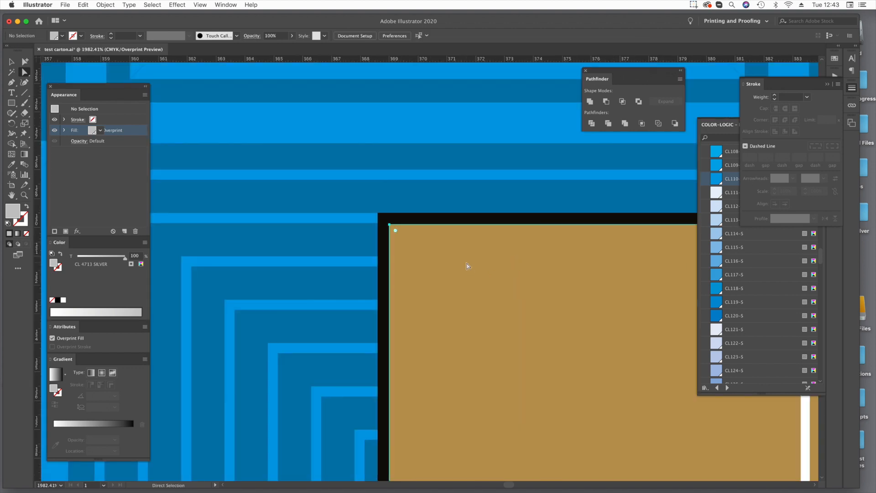
click(436, 261)
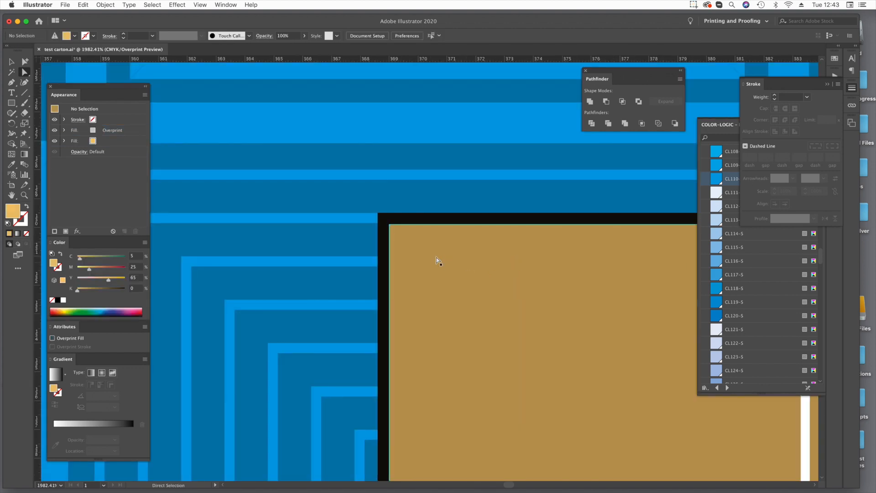
key(Delete)
click(100, 131)
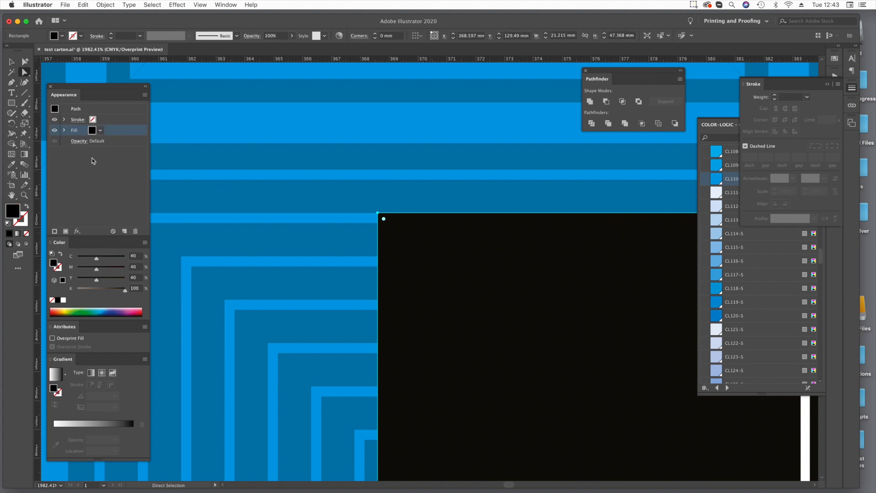
click(100, 131)
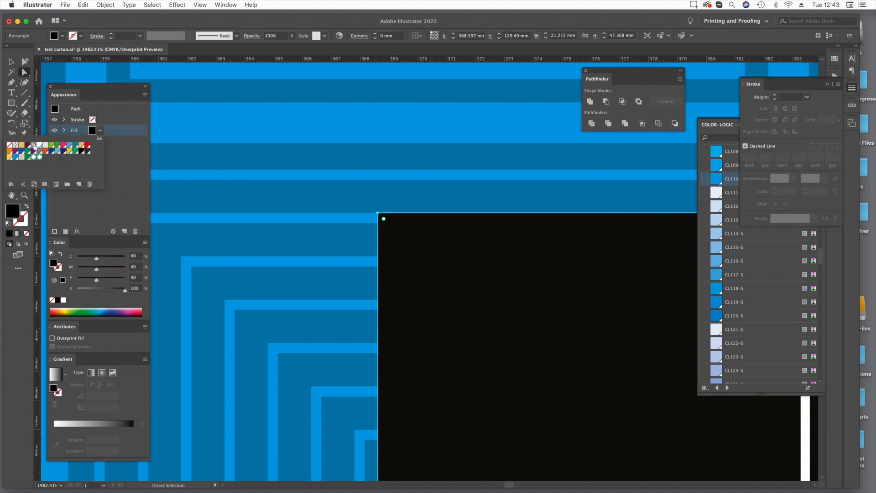
click(34, 146)
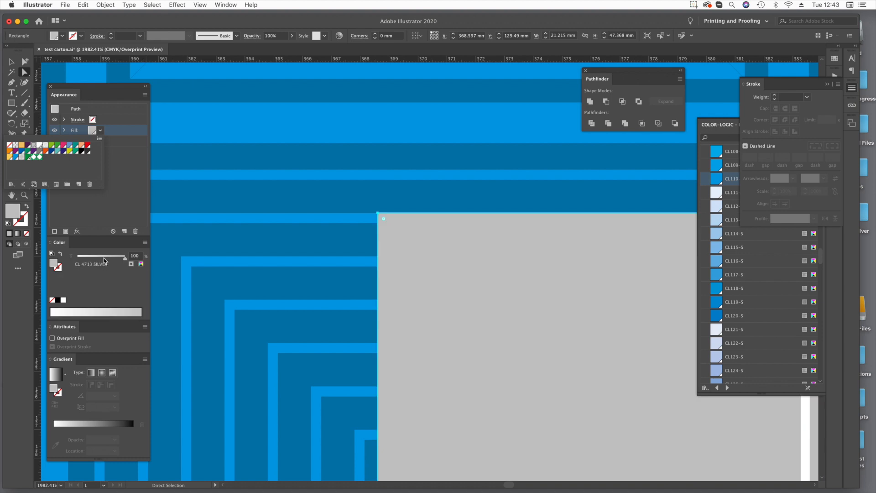
click(68, 339)
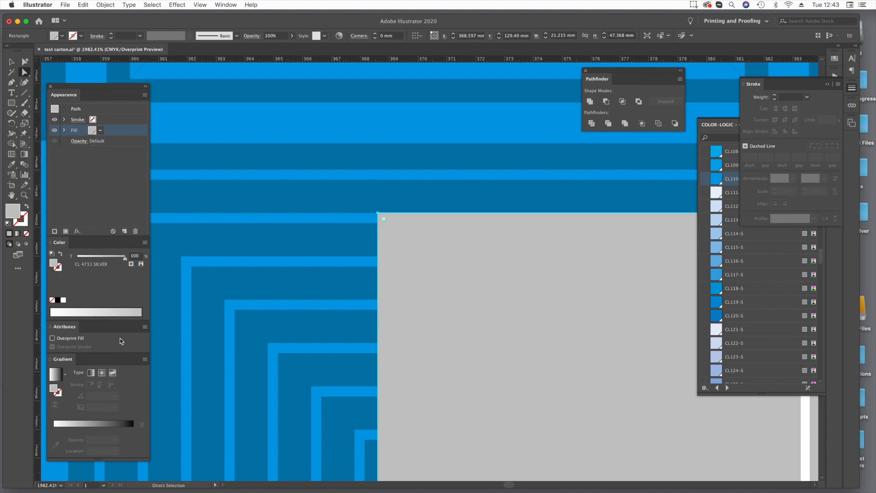
click(71, 339)
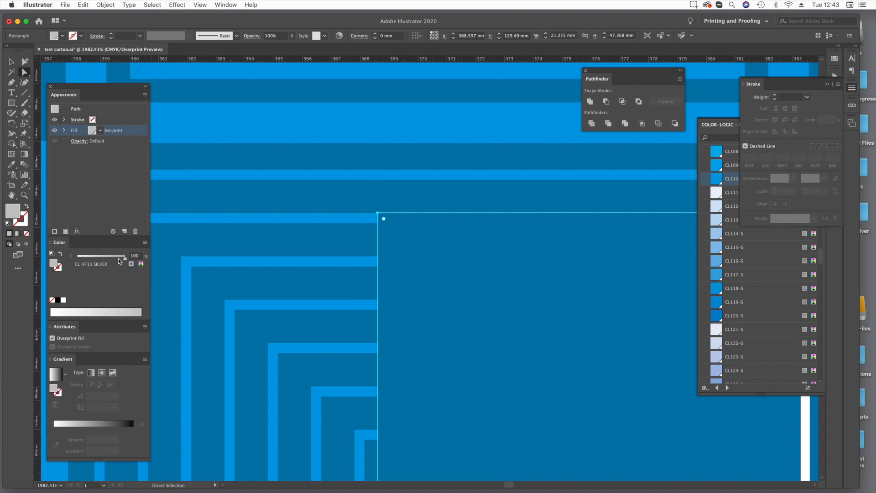
Set the backing rectangle's silver tint to 0%, restore the gold rectangle over it, and view the whole carton.
drag(119, 259, 76, 257)
click(371, 470)
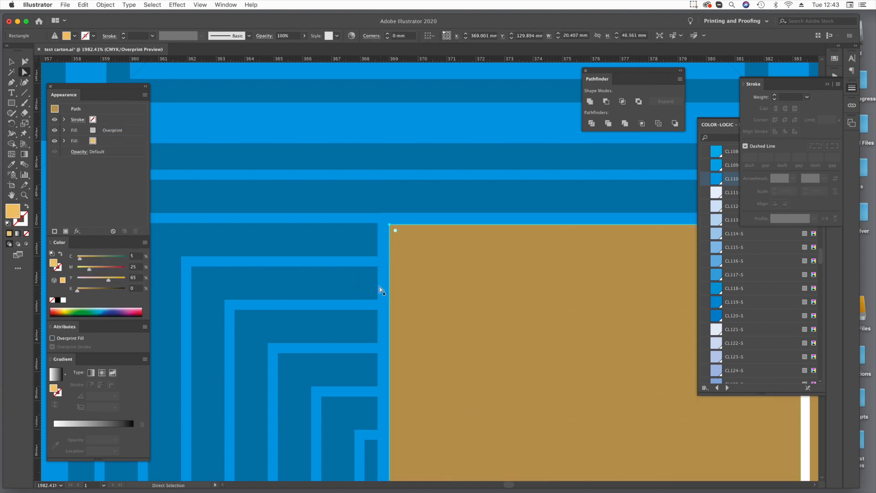
key(super+0)
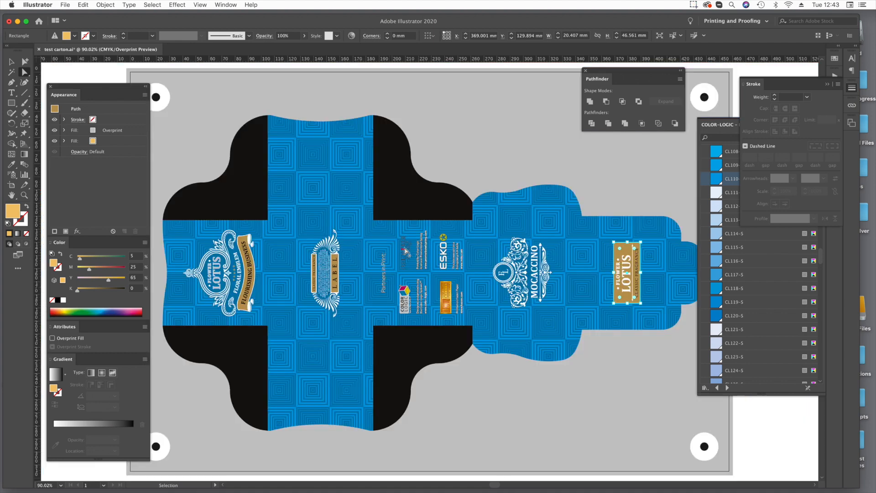
click(757, 429)
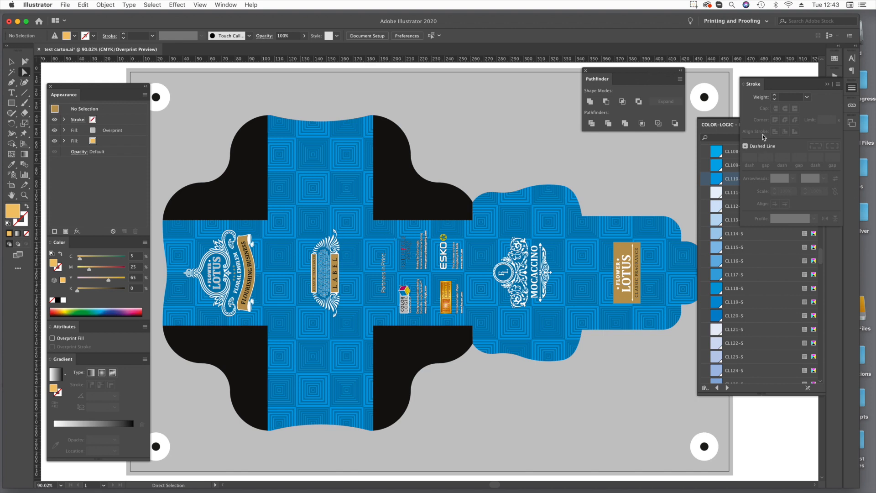
Show the Paper Box Die layer and view the Partners in Print panel up close.
click(827, 85)
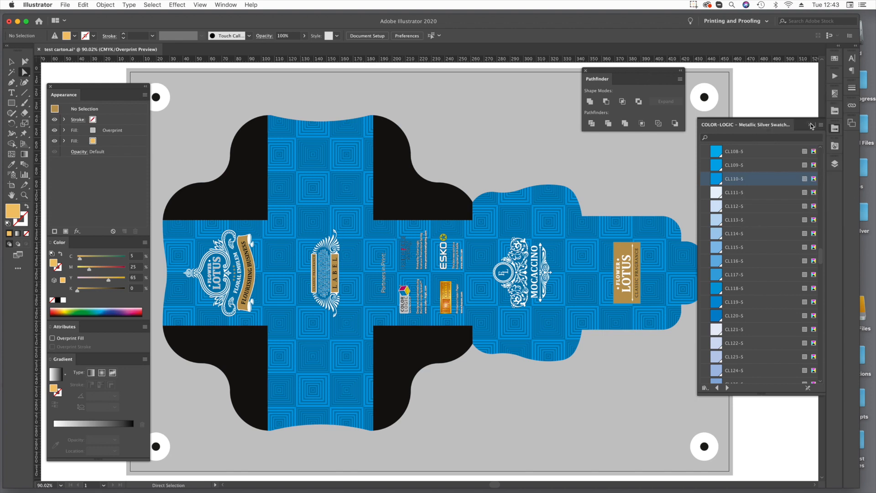
click(834, 128)
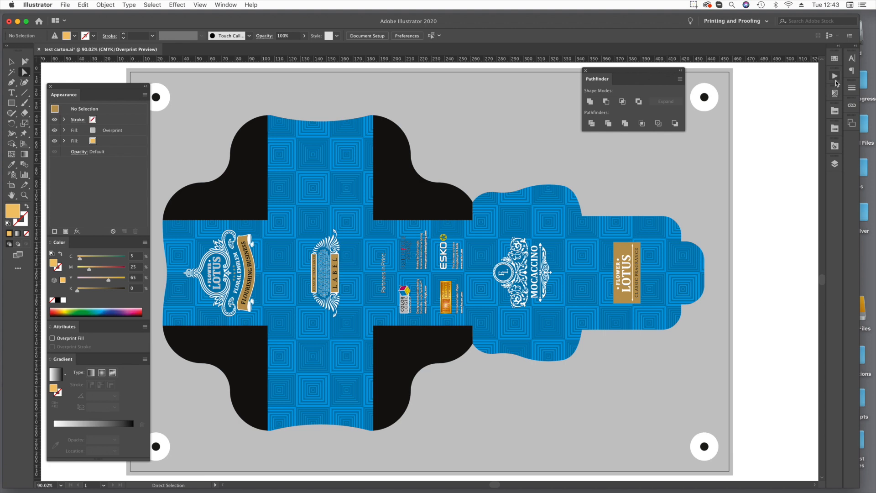
click(835, 163)
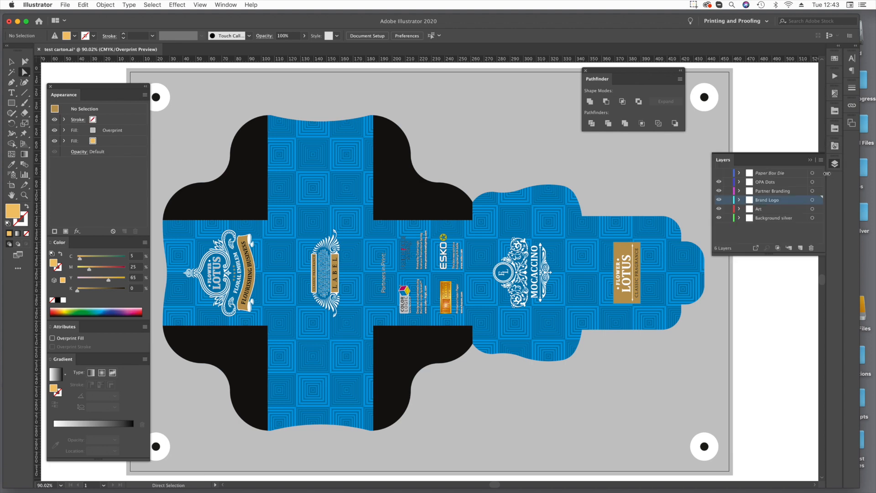
click(720, 173)
key(z)
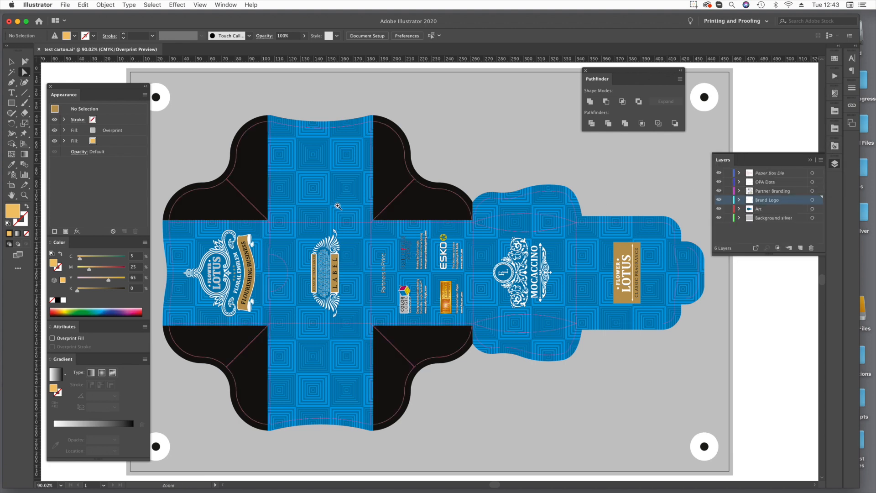
drag(335, 204, 501, 340)
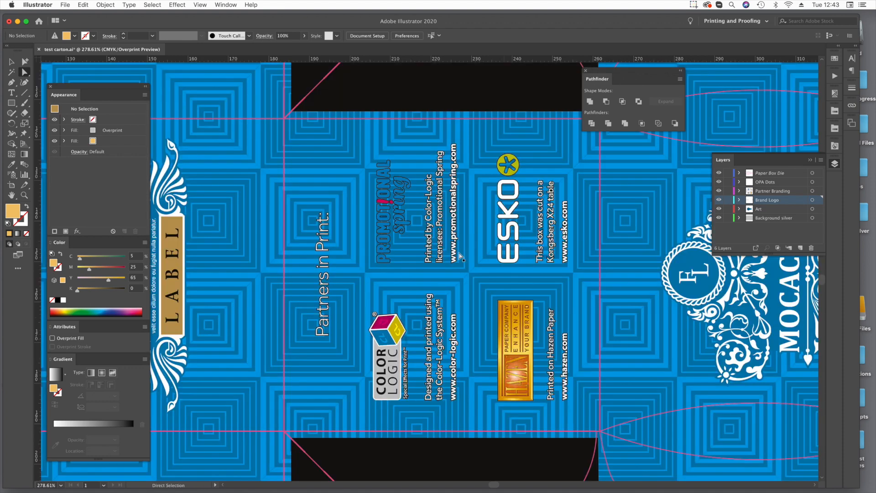
Draw a rectangle about 77.9 × 77.1 mm over the Partners in Print panel, on the Partner Branding layer behind its logos and text.
click(11, 103)
drag(284, 118, 599, 431)
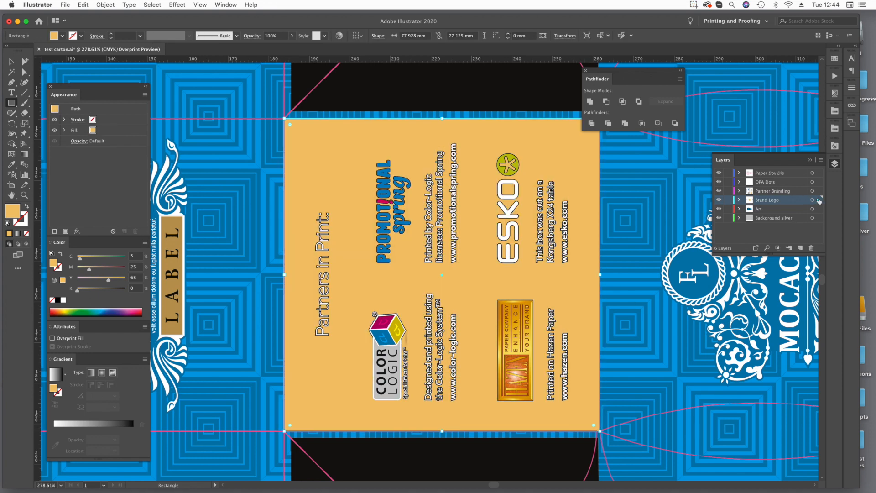
drag(819, 194, 818, 191)
key(super+shift+bracketleft)
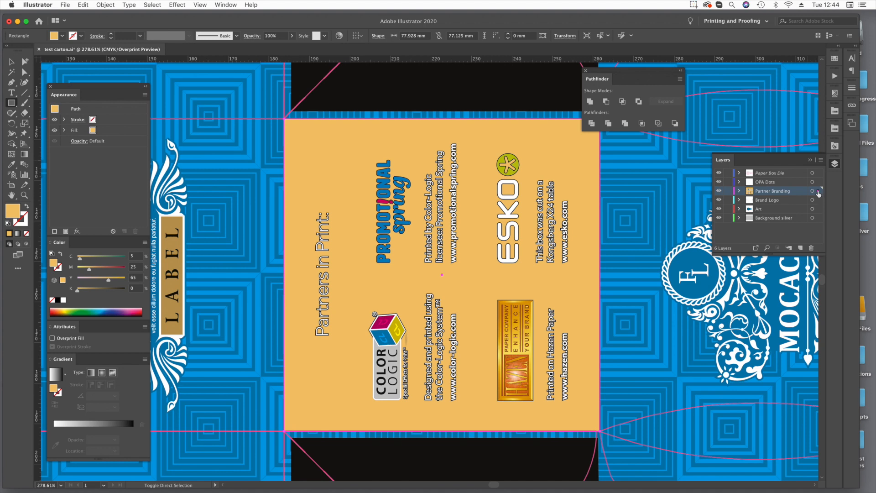
click(24, 72)
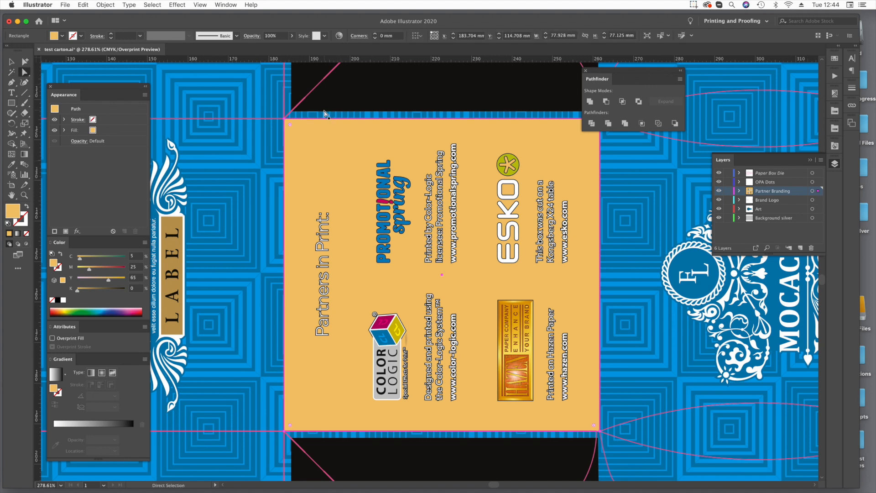
Set the Partners in Print backing rectangle's fill to rich black: C 30, M 30, Y 30, K 100.
click(137, 256)
text(30)
key(Tab)
text(30)
key(Tab)
text(30)
key(Tab)
text(100)
key(Tab)
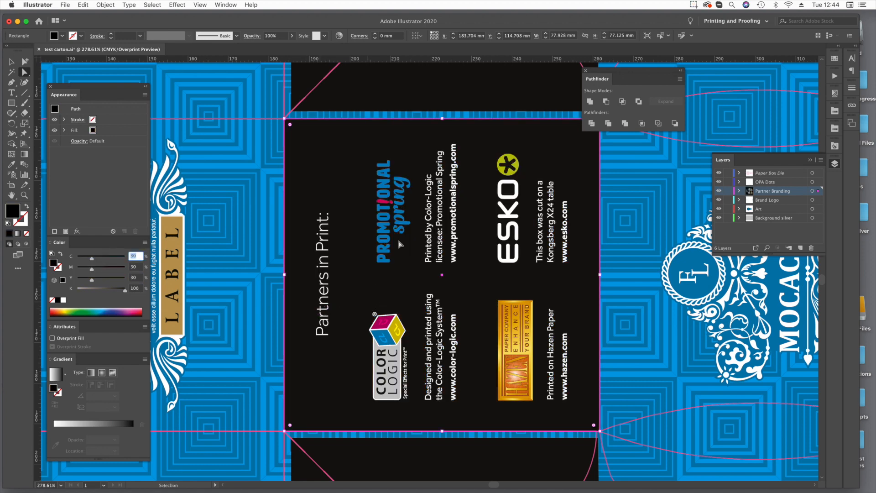
Temporarily remove the rich black rectangle to examine the outline around the Partners in Print lettering up close, and restore the rectangle.
key(Delete)
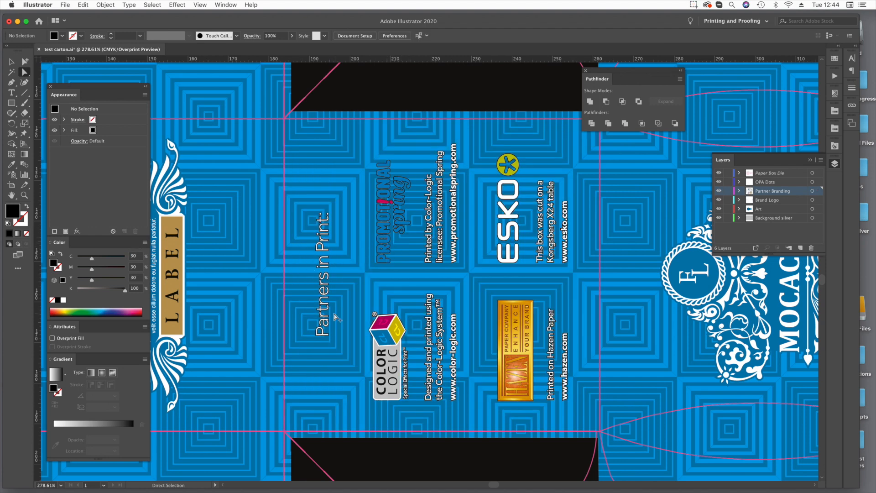
key(super+space)
drag(301, 201, 341, 246)
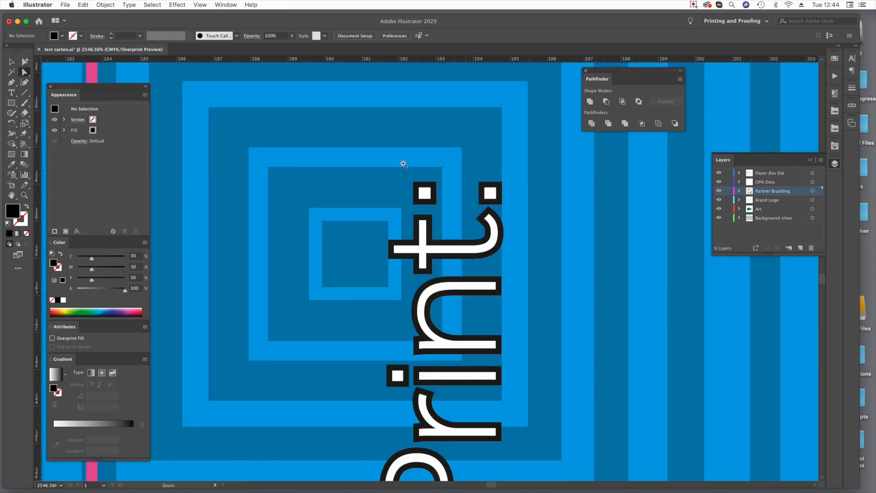
drag(311, 159, 535, 308)
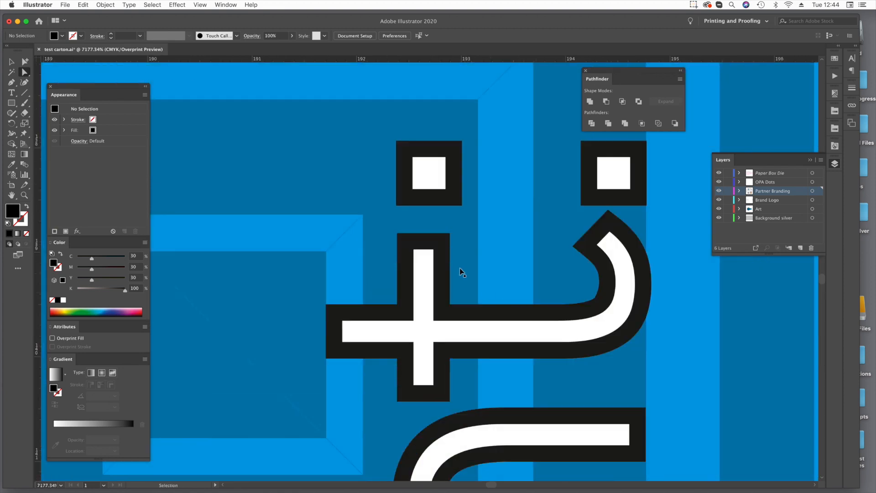
click(400, 199)
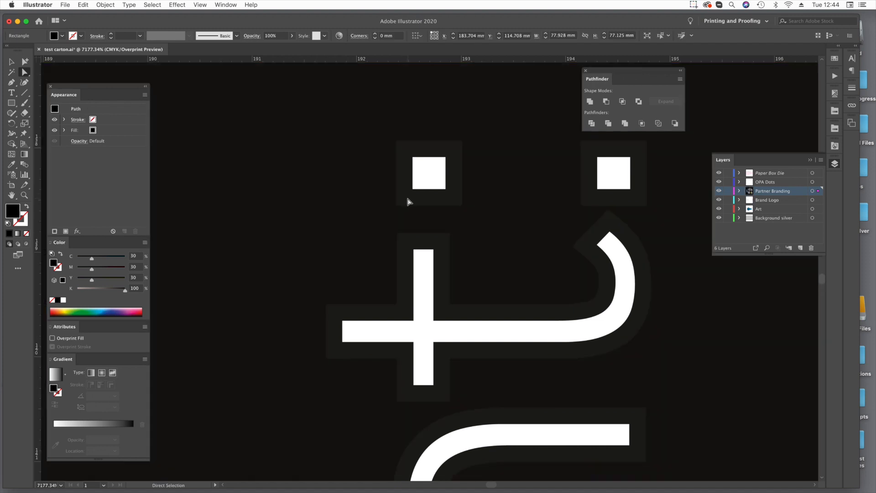
click(406, 198)
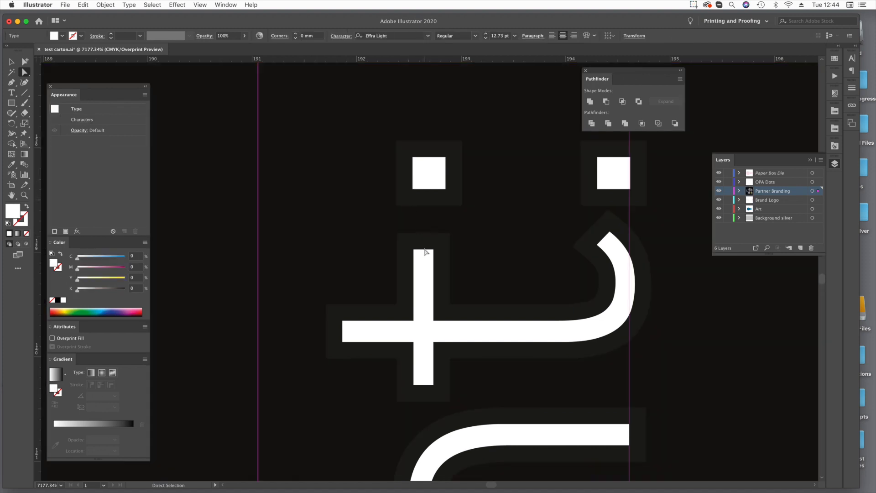
Temporarily remove the white lettering, convert the CL250-S outline fill behind it to CMYK to read its values, and bring the lettering back.
click(425, 296)
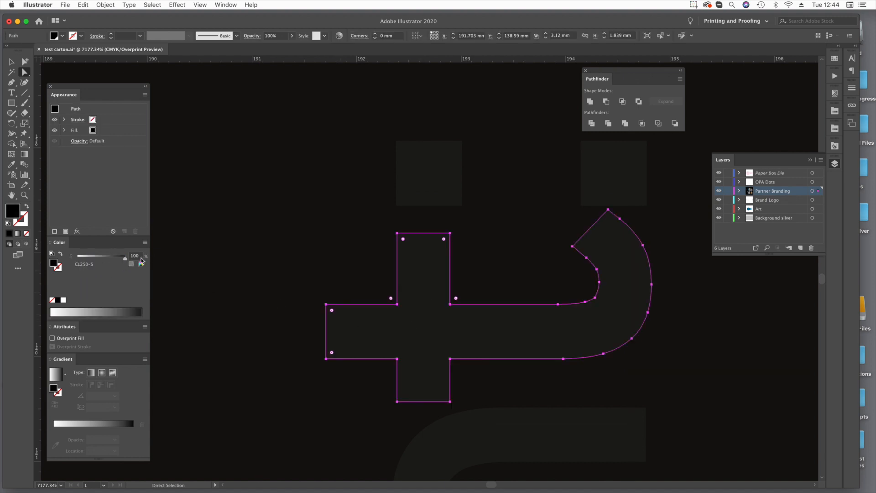
click(141, 265)
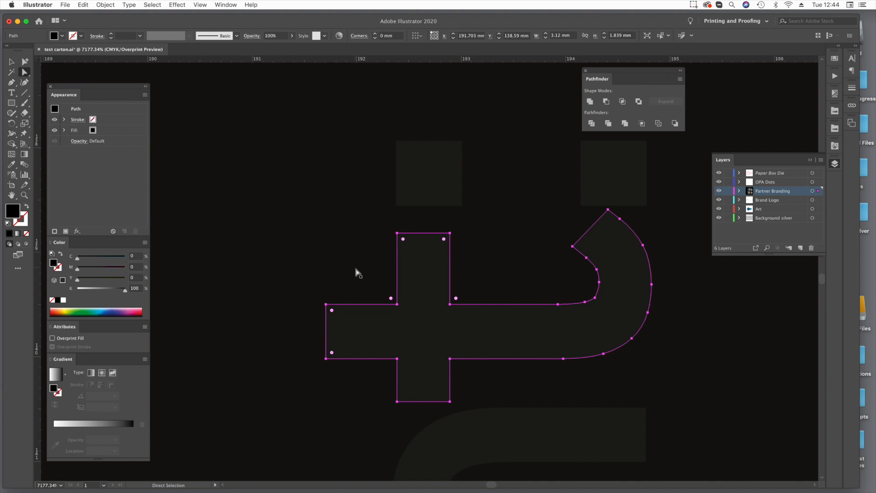
click(397, 336)
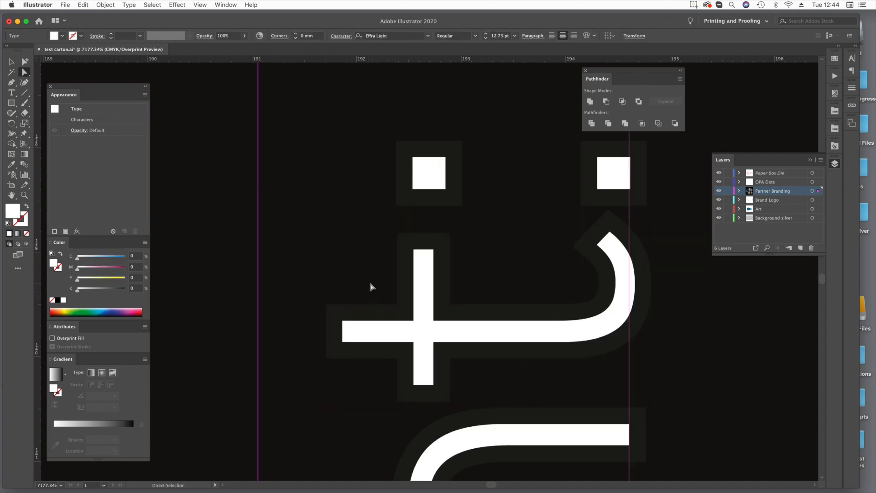
Examine the lettering and its outline in the separations preview with black and the other process plates switched off, and show all plates again.
click(836, 94)
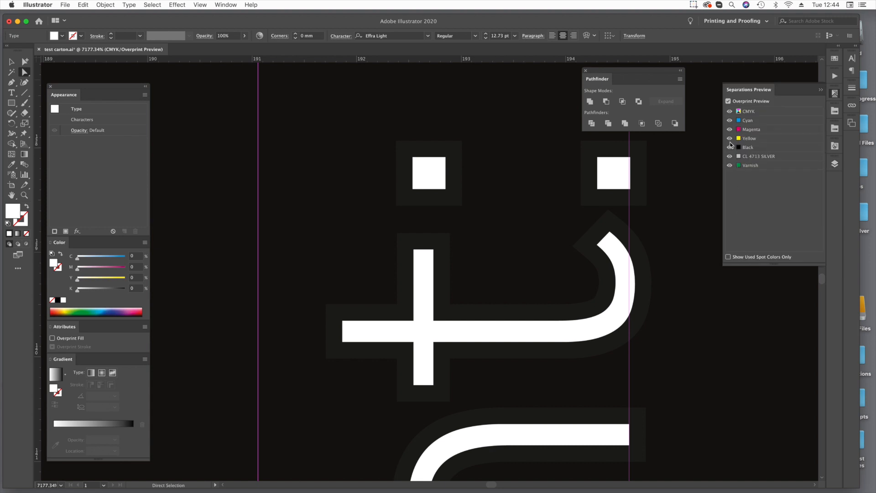
click(729, 147)
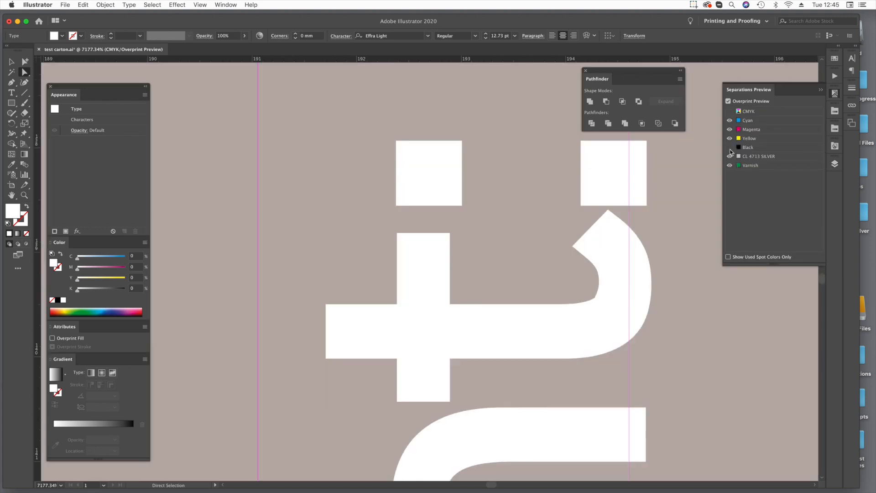
click(730, 146)
click(729, 138)
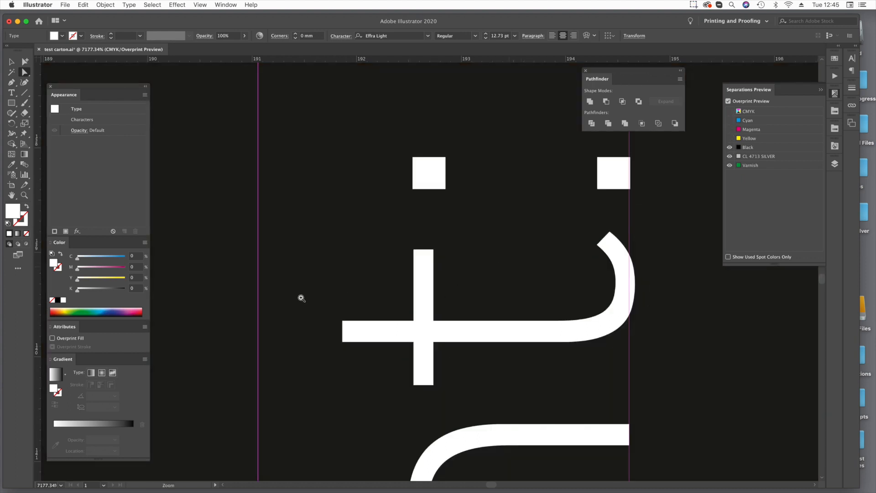
click(730, 141)
click(730, 147)
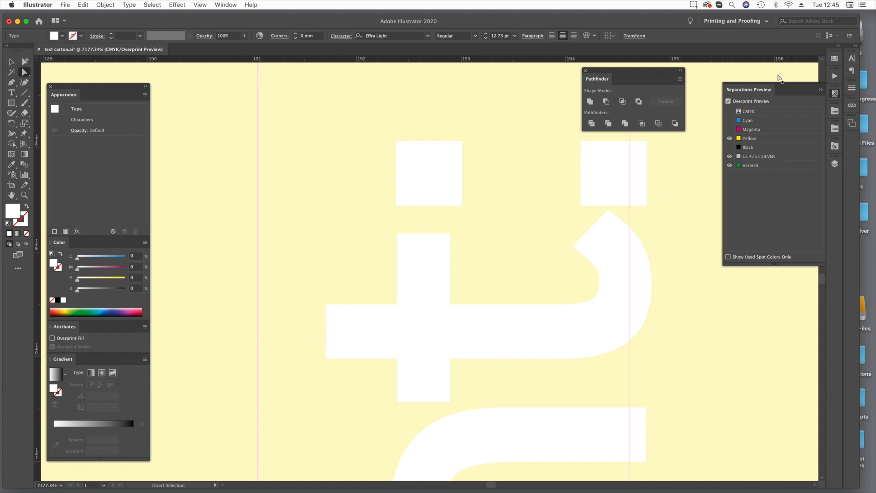
click(730, 112)
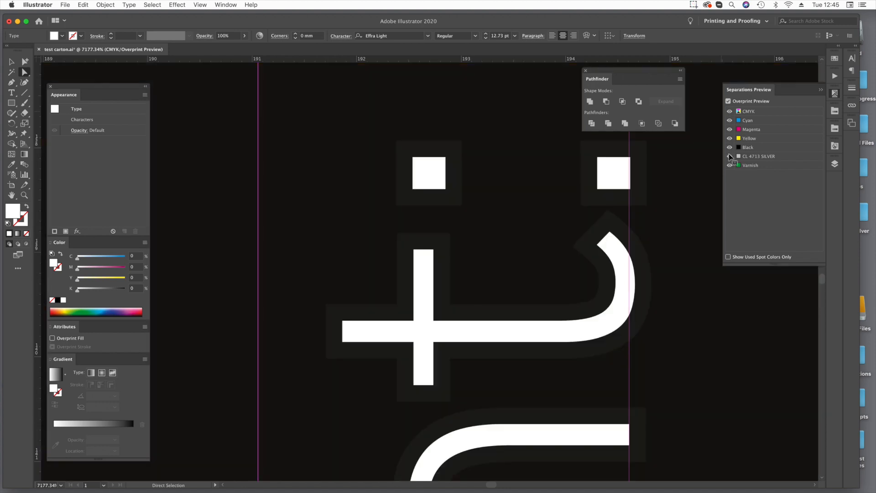
Replace the CL110-S blue fill of the large background rectangle with a linear gradient at a 90° angle.
key(super+0)
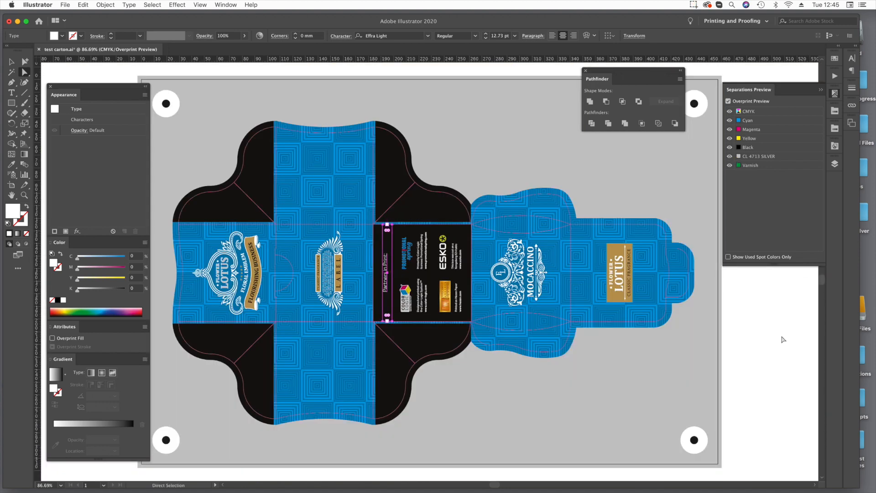
key(super+shift+a)
alt+super+click(380, 231)
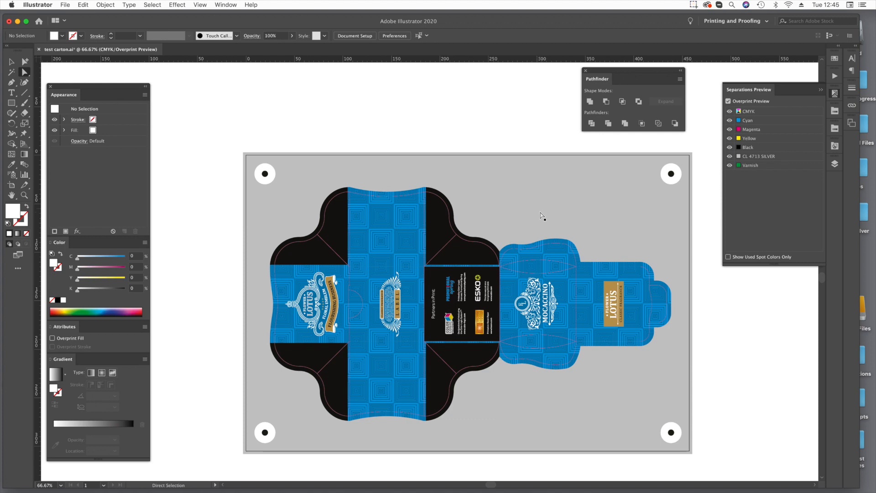
click(414, 223)
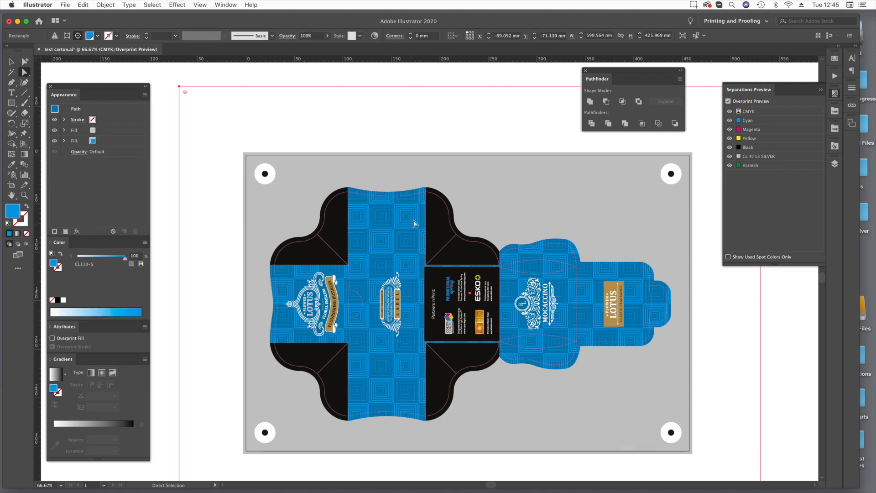
click(117, 142)
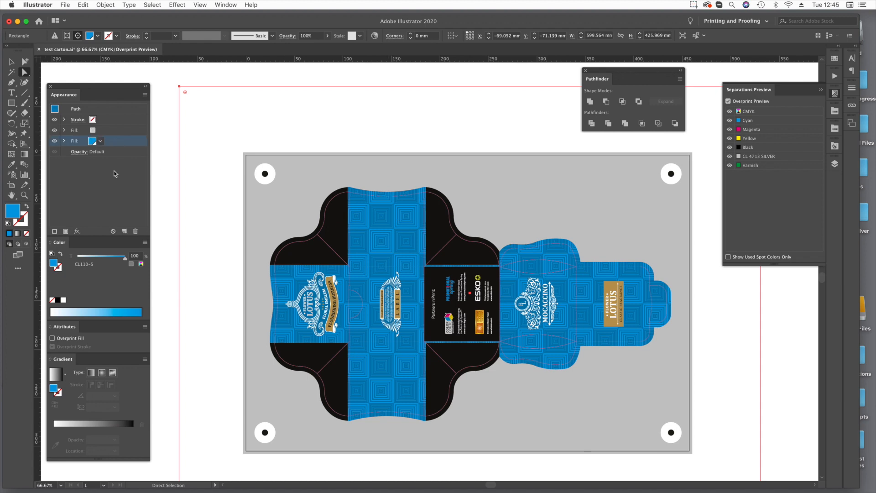
click(91, 372)
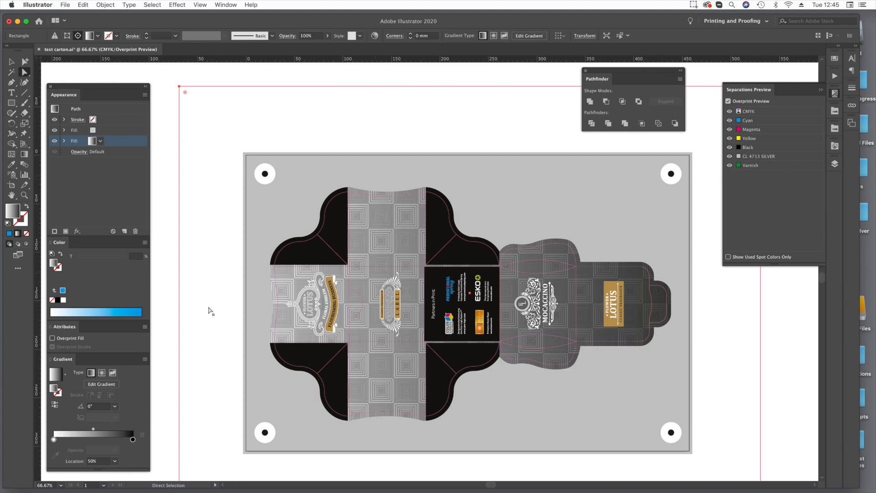
click(95, 407)
text(90)
key(Return)
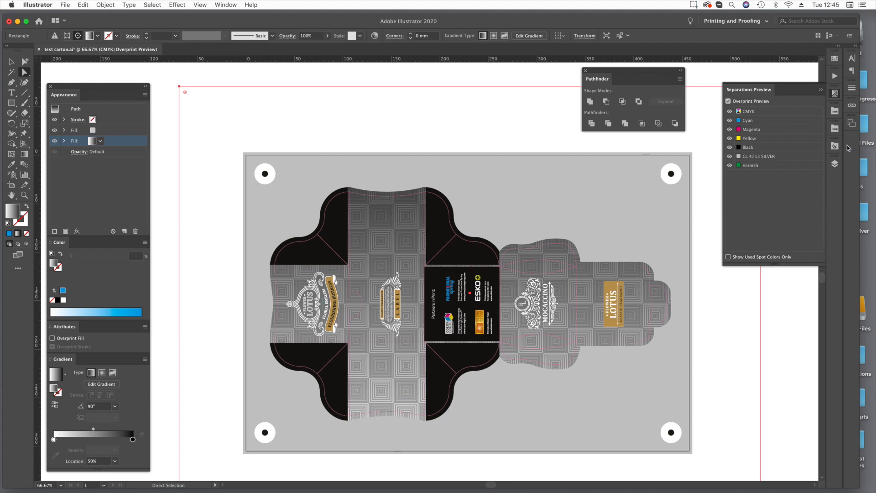
Assign the COLOR-LOGIC Metallic Silver swatch CL230-S to the background gradient's starting colour stop.
click(836, 128)
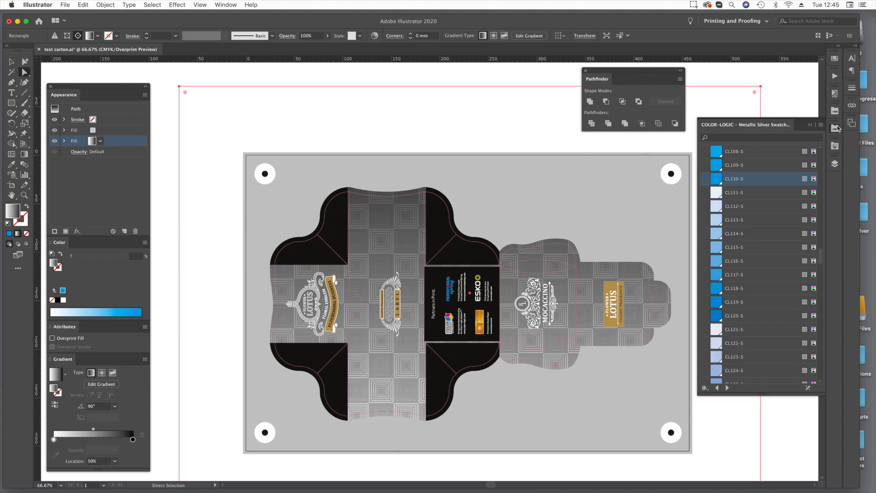
scroll(772, 194, down, 5)
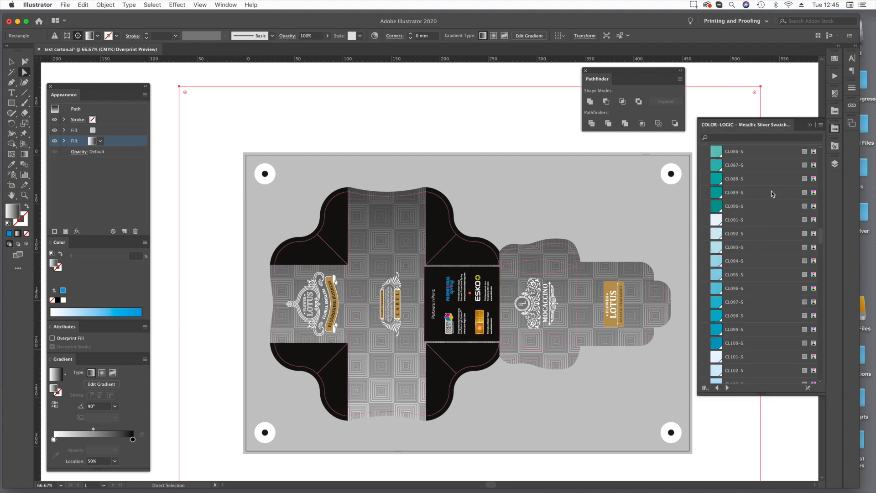
scroll(771, 193, down, 15)
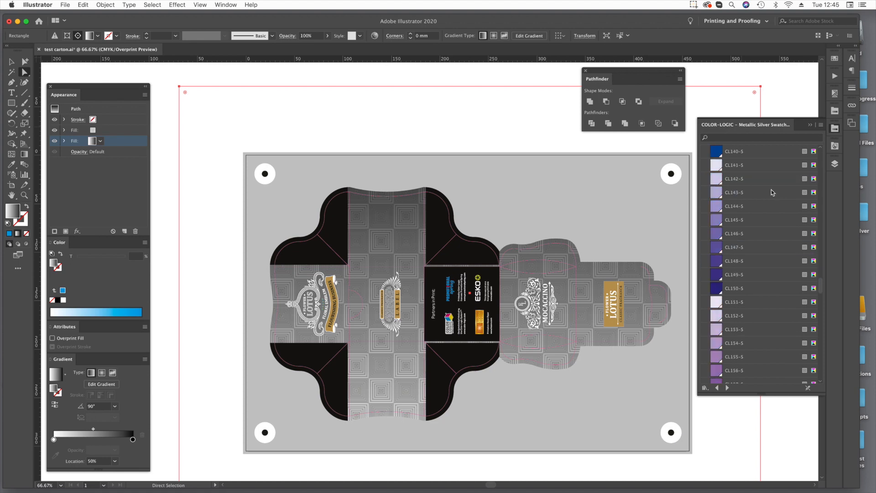
scroll(772, 192, down, 14)
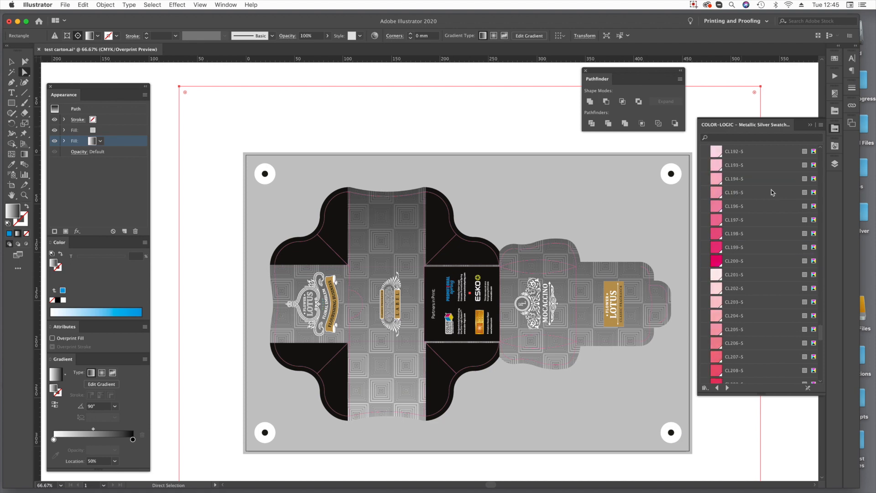
drag(725, 343, 54, 440)
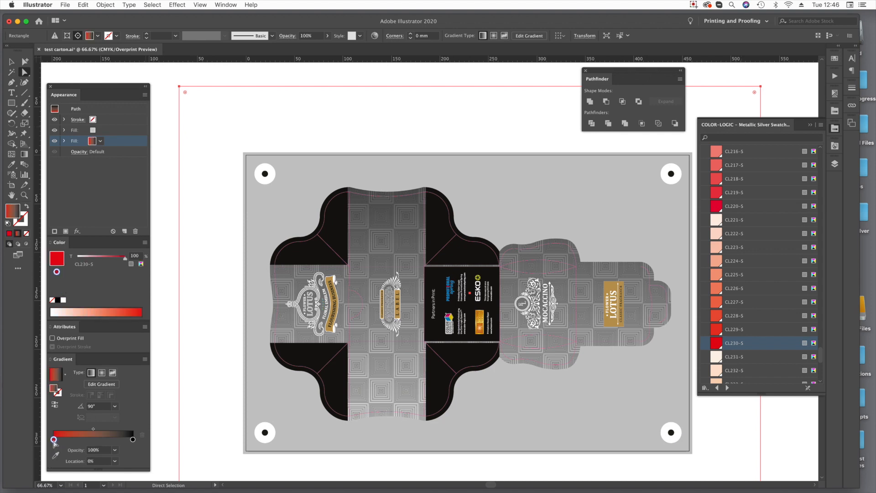
Give the background gradient a CL030-S yellow stop in its middle and a CL230-S red stop at its 100% end.
scroll(789, 351, up, 15)
scroll(789, 350, up, 20)
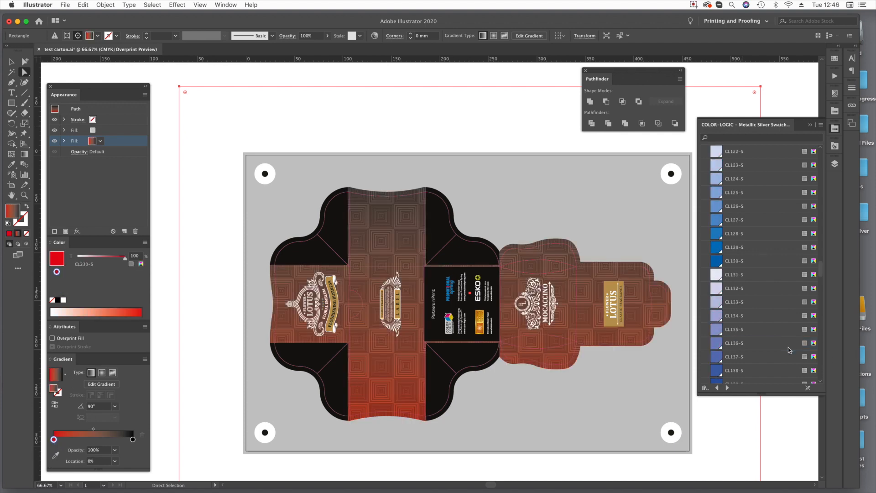
drag(746, 194, 135, 440)
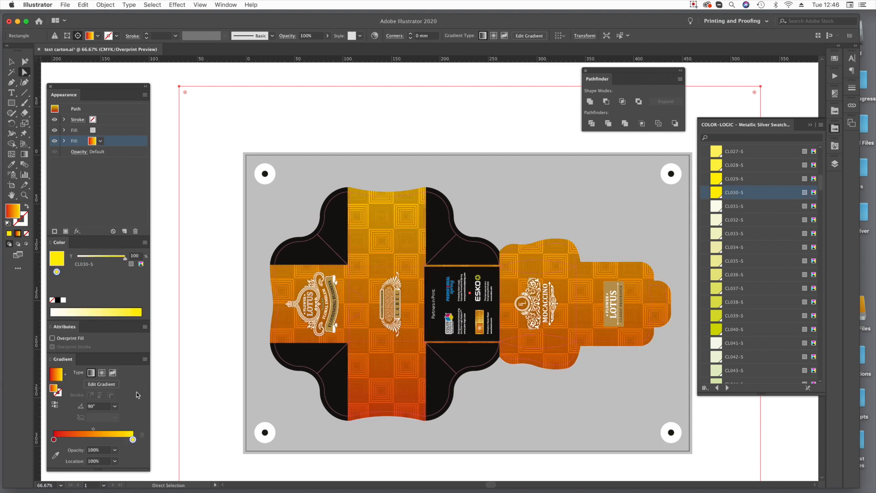
mouse_move(133, 440)
mouse_down()
mouse_move(54, 441)
mouse_move(139, 443)
mouse_up()
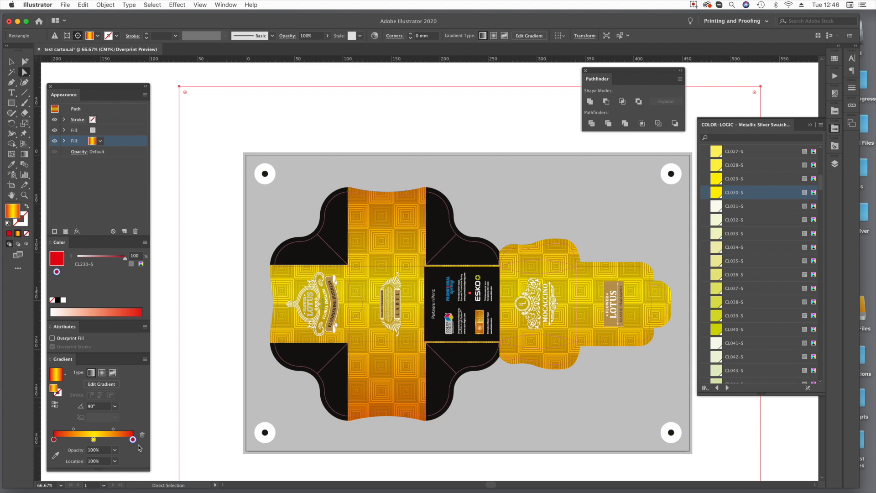
Move the gradient's two red stops inward to 75.26% and 20.12% so they line up with the carton's outer edges.
click(24, 154)
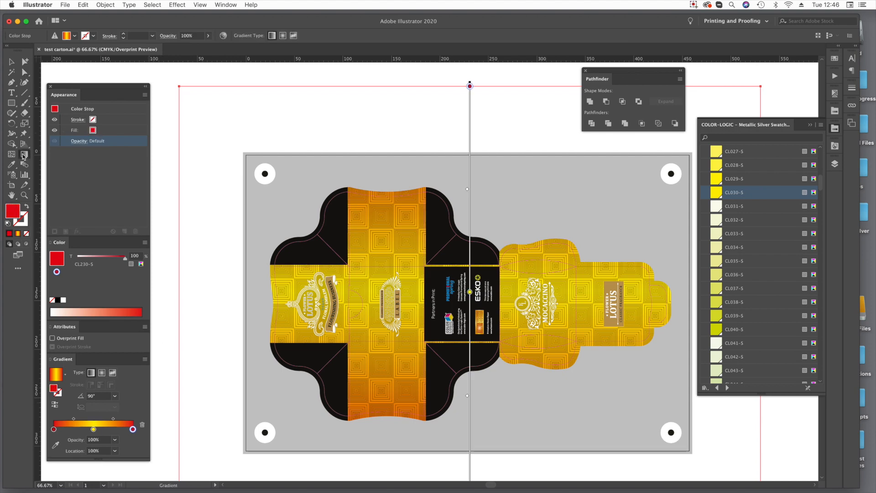
drag(470, 85, 470, 190)
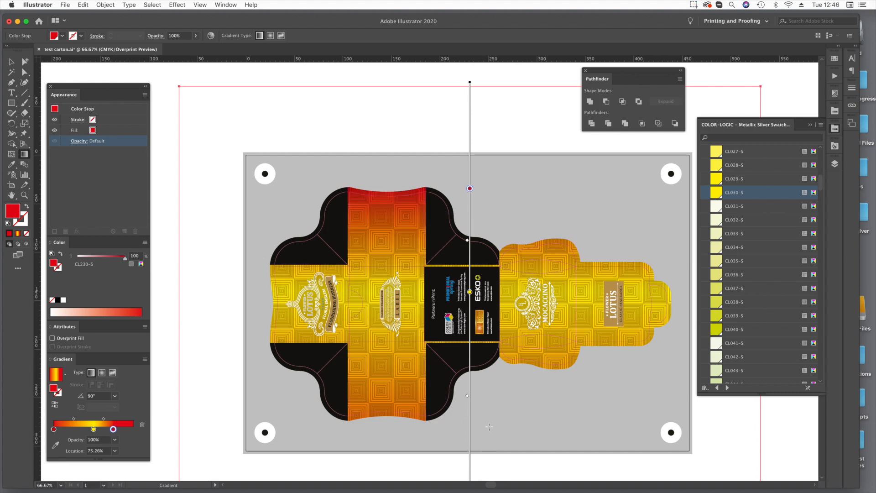
scroll(488, 426, down, 6)
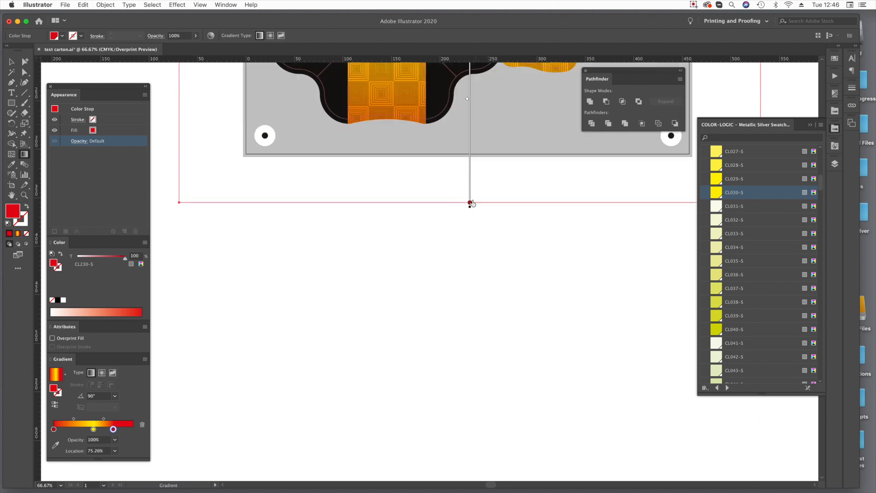
drag(469, 203, 471, 122)
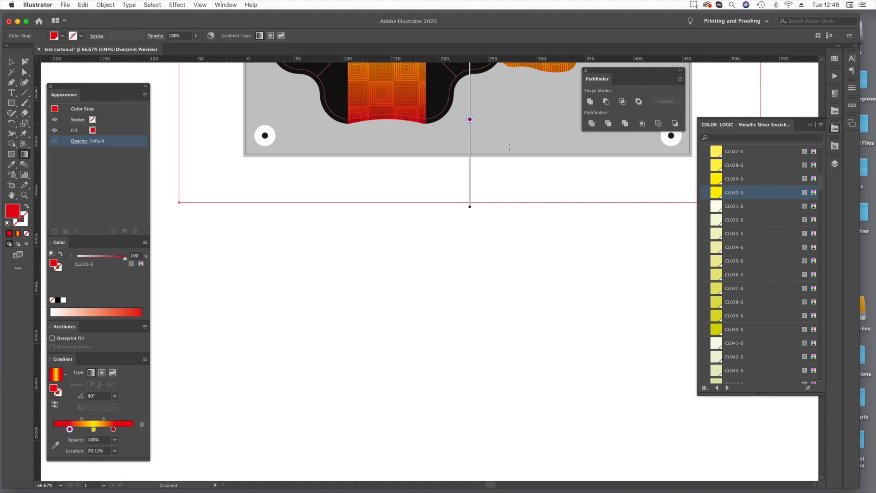
key(super+0)
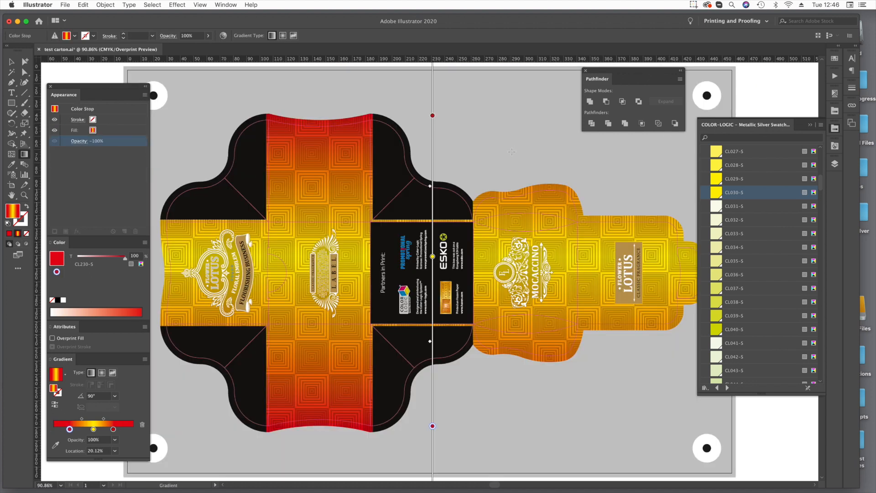
Extend the black Partners in Print rectangle's upper and lower edges to cover the gold strips between it and the black flaps.
click(25, 73)
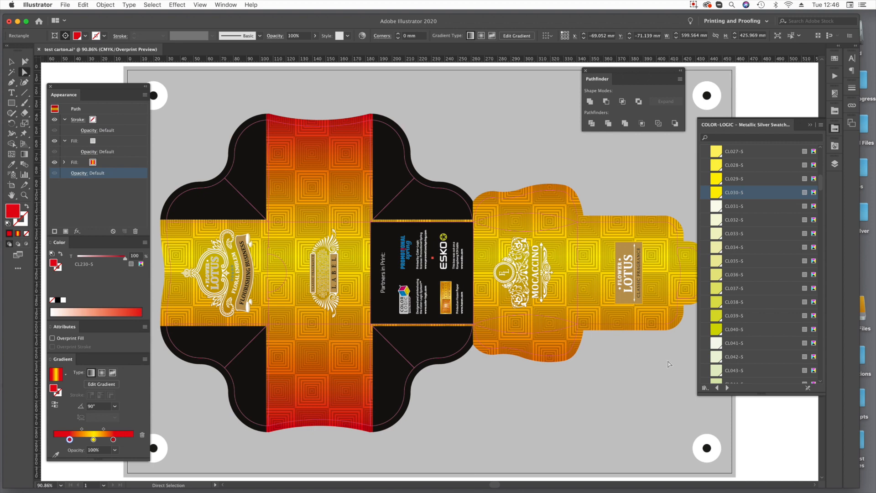
super+click(358, 265)
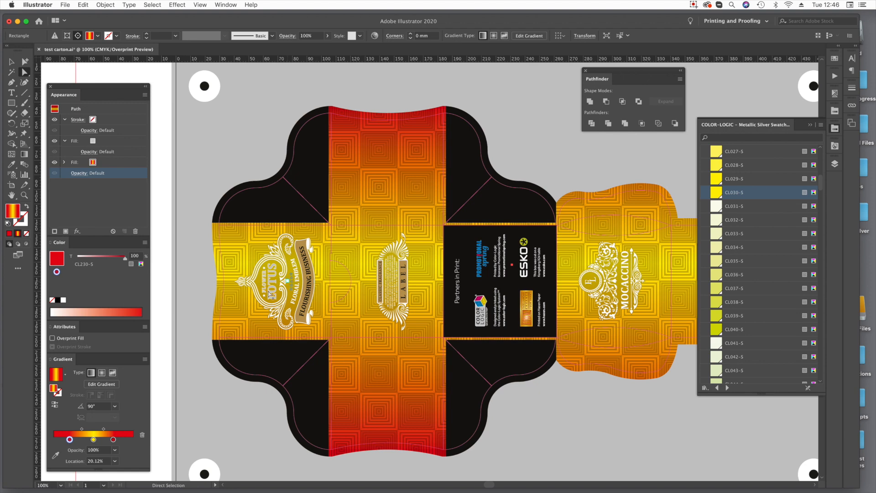
key(z)
alt+super+click(517, 252)
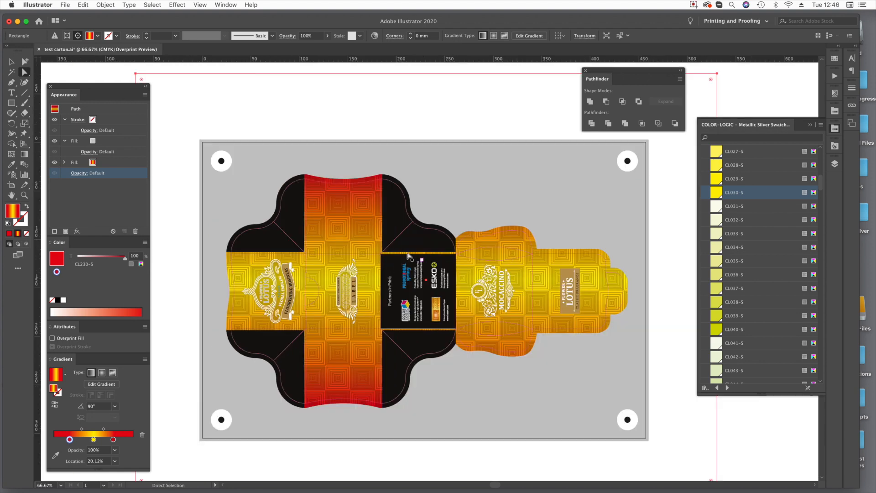
key(super+shift+a)
drag(339, 225, 499, 361)
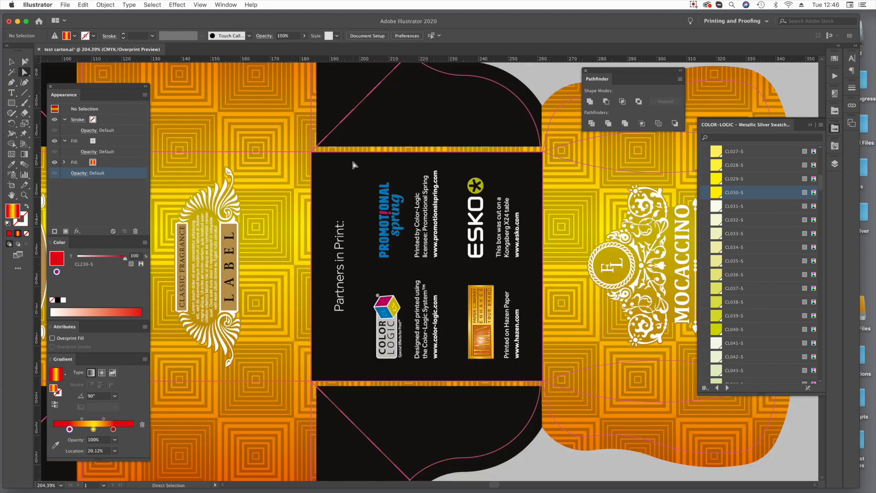
click(414, 155)
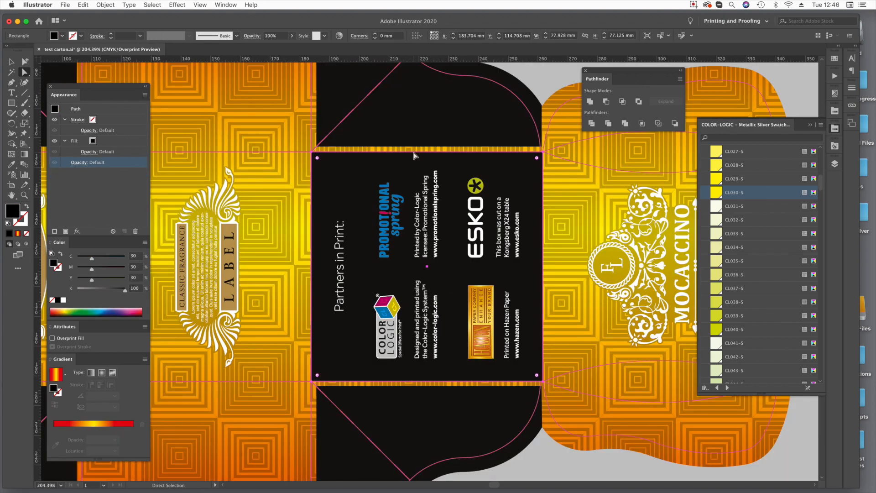
key(v)
drag(427, 153, 428, 147)
drag(427, 381, 422, 386)
Add an anchor point at the crease intersection near the black panel's lower-left corner and move the corner point inward onto the diagonal crease.
key(super+space)
drag(294, 359, 355, 396)
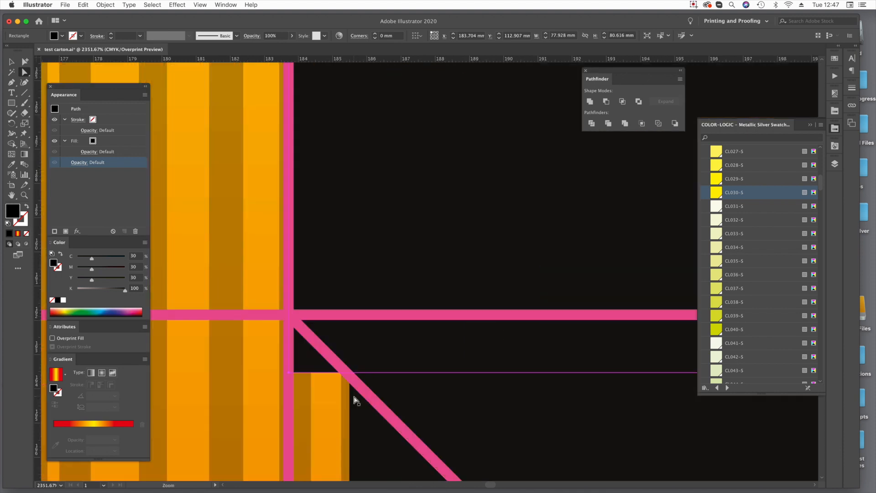
click(19, 83)
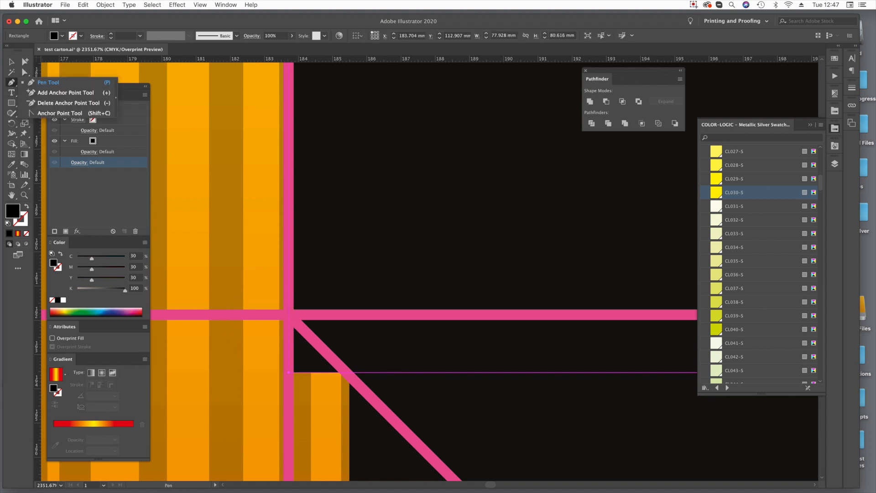
click(78, 95)
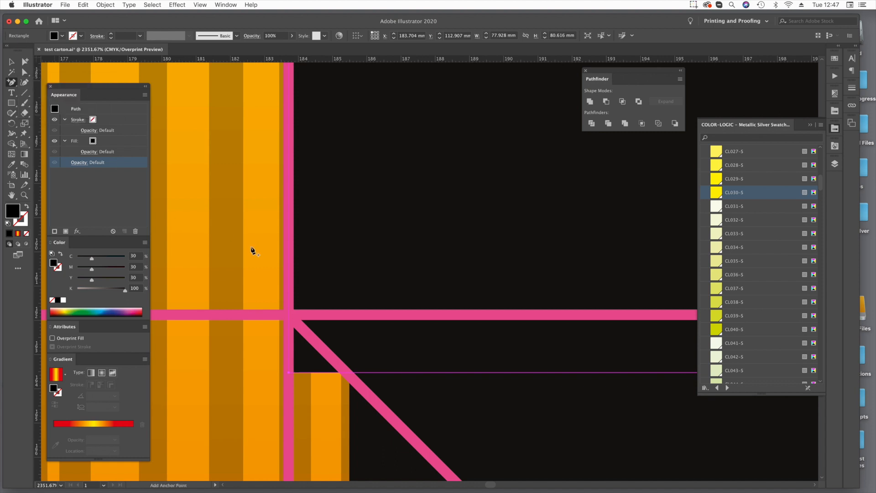
click(288, 315)
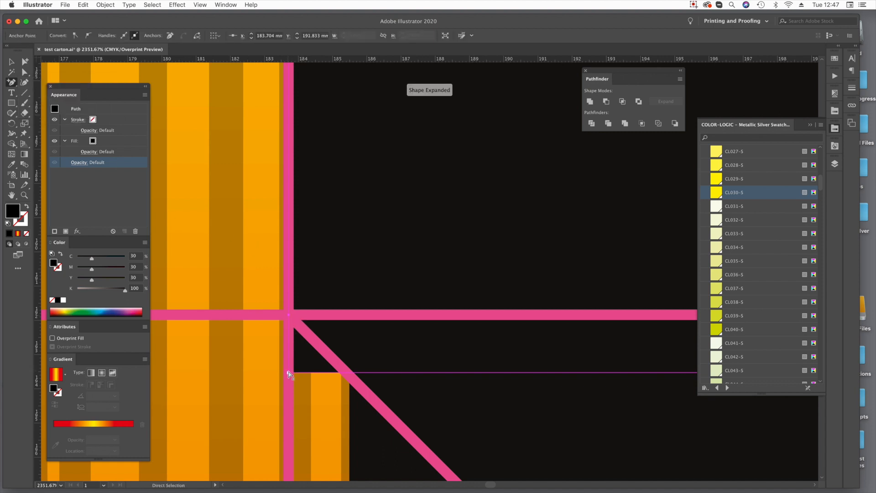
drag(288, 373, 346, 372)
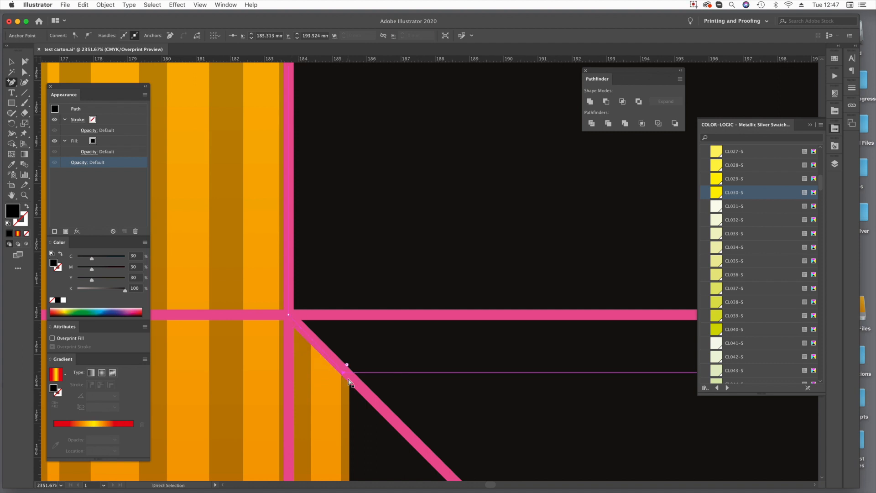
Add an anchor at the black panel's upper-left crease intersection, move that corner point inward onto the diagonal crease, and deselect the panel.
key(super+0)
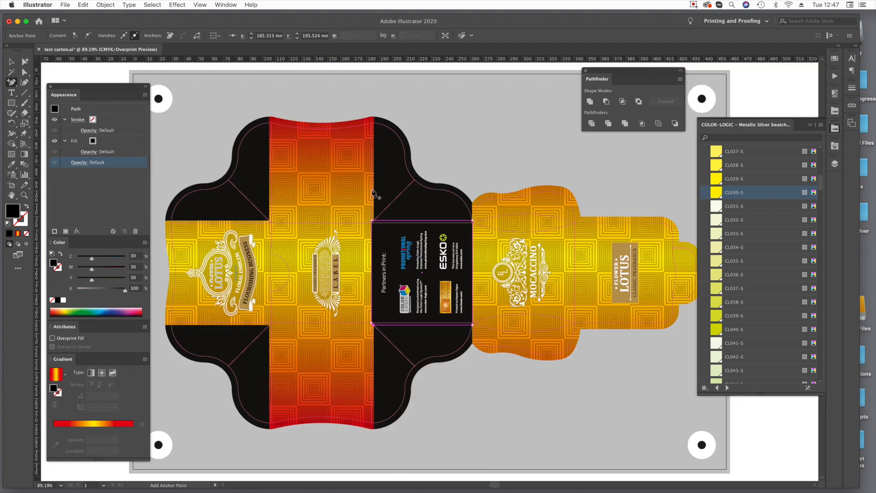
drag(359, 207, 395, 239)
click(387, 327)
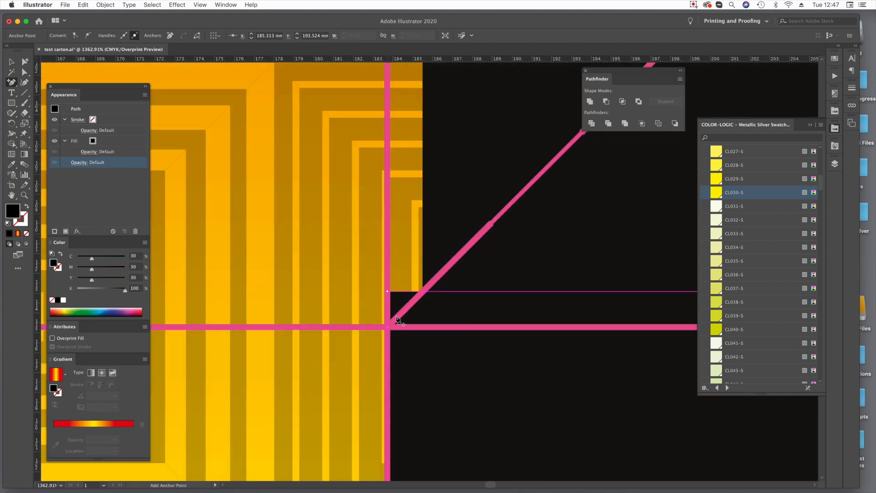
drag(391, 295, 424, 292)
key(super+0)
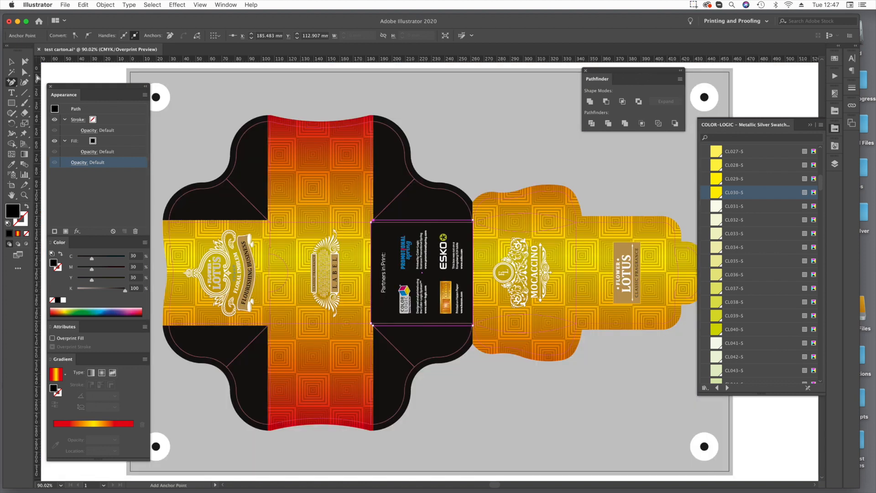
click(26, 72)
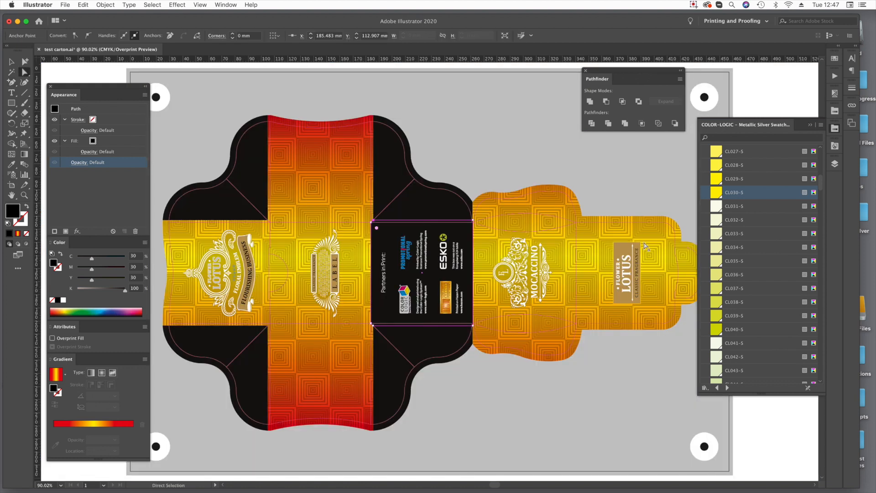
key(super+shift+a)
Delete the CL 4733 SILVER overprinting background rectangle surrounding the carton artwork.
key(super+1)
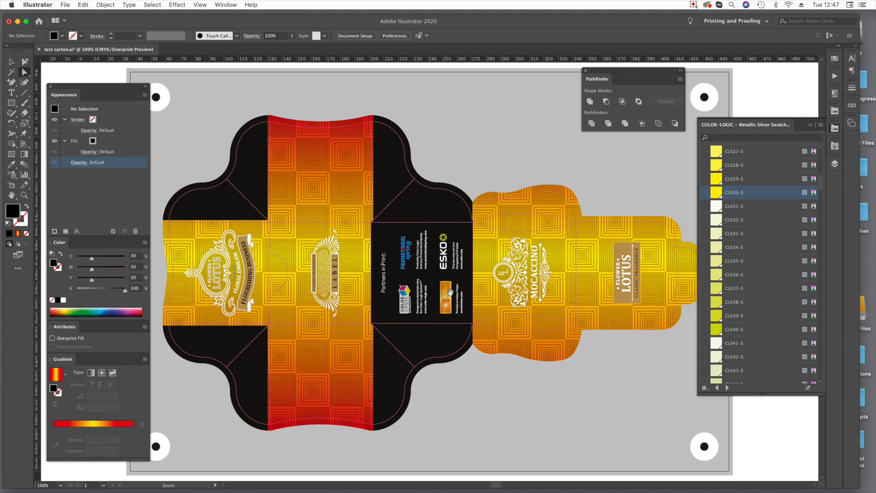
key(super+minus)
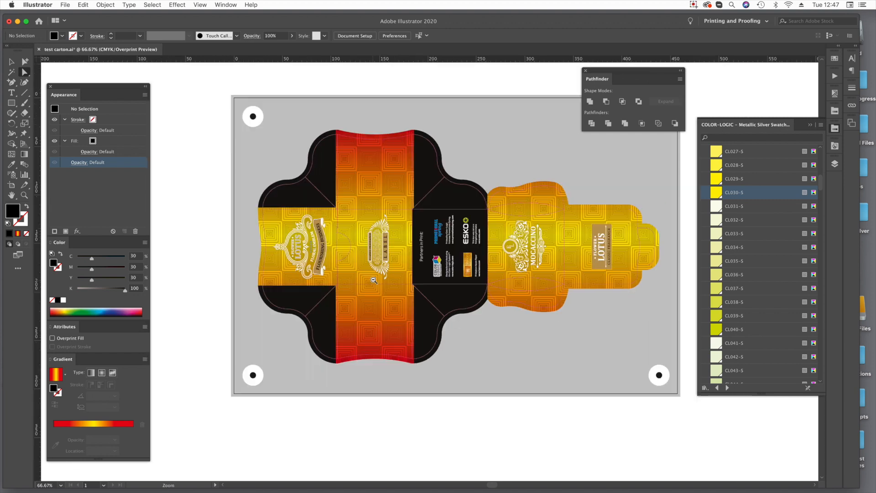
click(537, 357)
key(Delete)
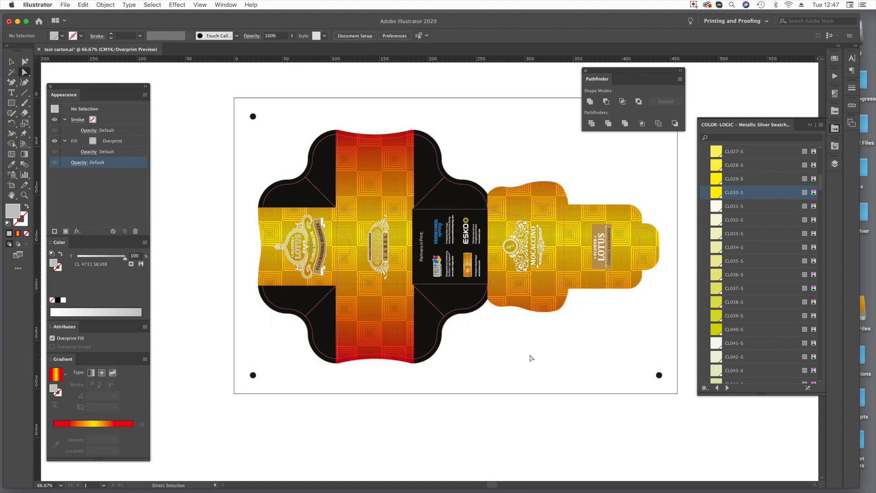
key(space)
drag(421, 138, 381, 150)
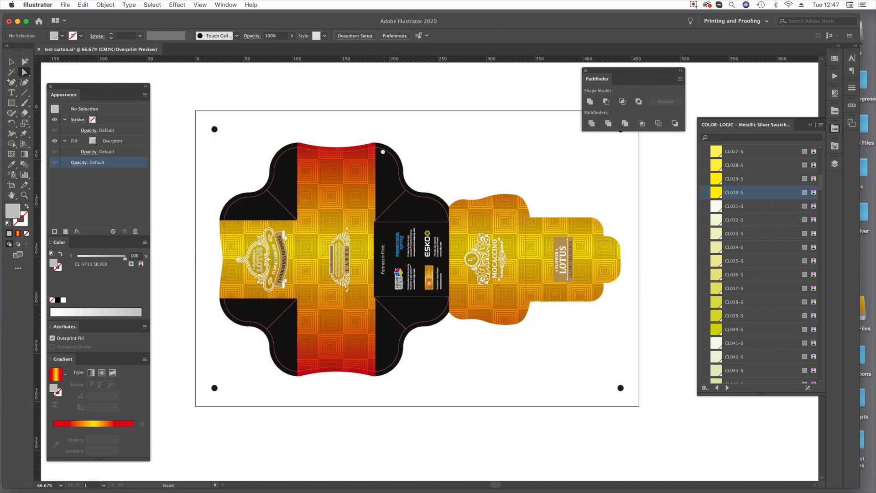
Save the artwork on the Desktop as test carton.pdf in Adobe PDF format, choosing the [PDF/X-3:2002] preset.
click(37, 5)
mouse_move(63, 4)
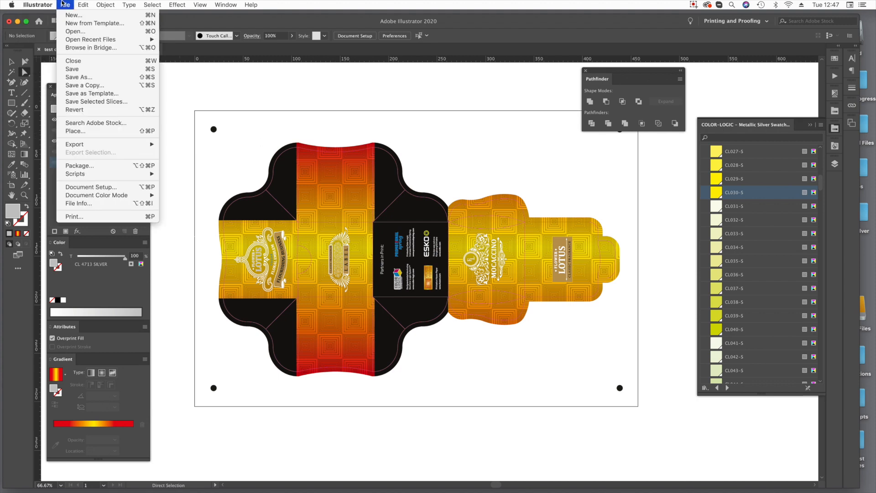
click(79, 77)
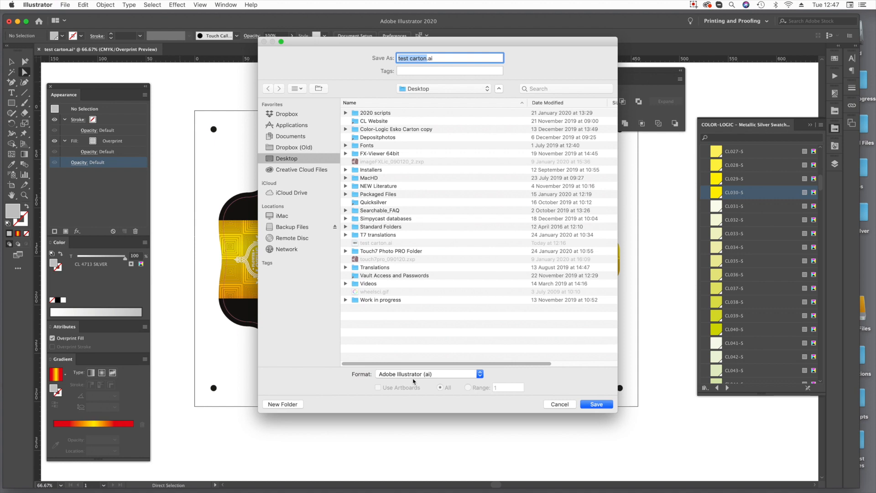
click(402, 374)
click(412, 397)
click(597, 404)
click(418, 174)
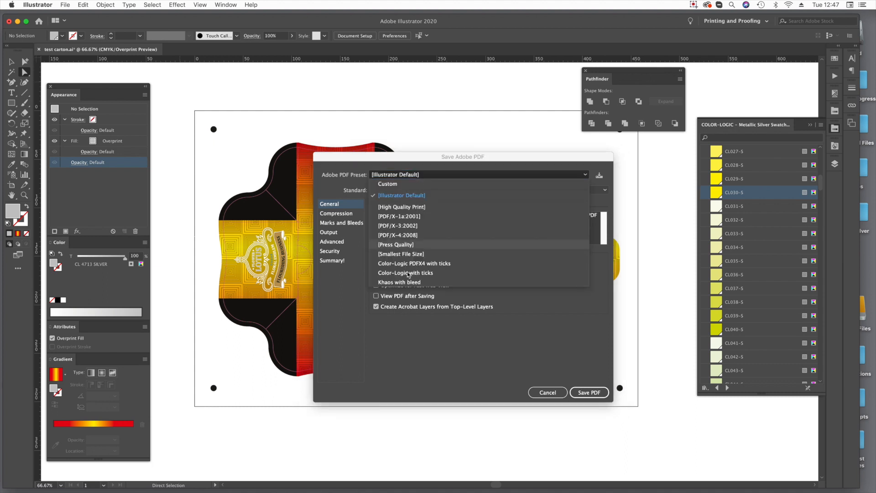
click(401, 226)
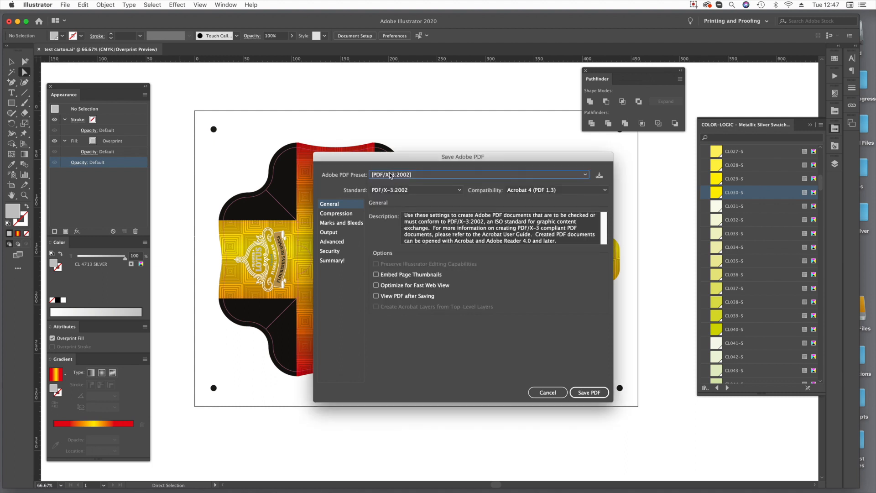
Review the Advanced, Compression, Output, Security and Summary settings of the PDF export, and save the PDF.
drag(408, 158, 518, 133)
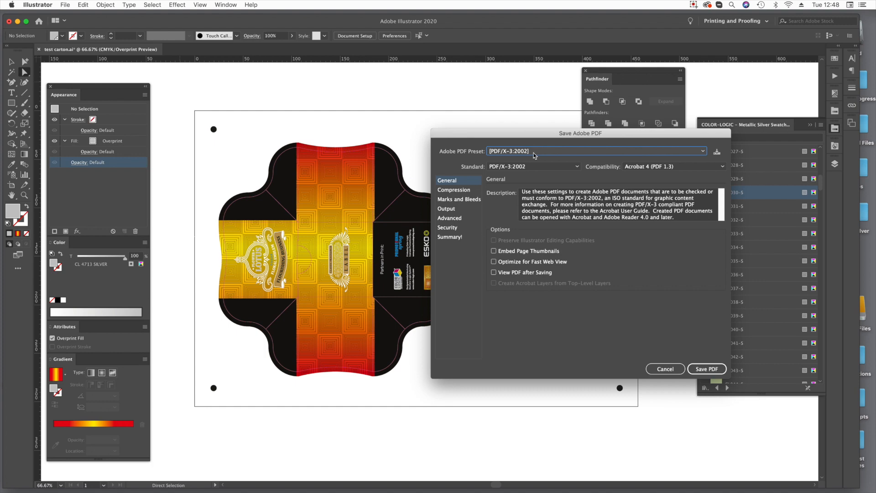
click(462, 219)
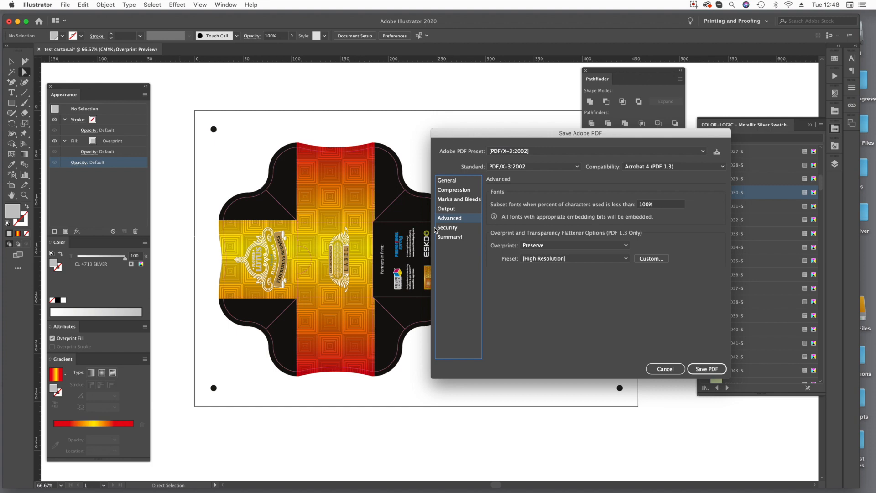
click(456, 190)
click(450, 211)
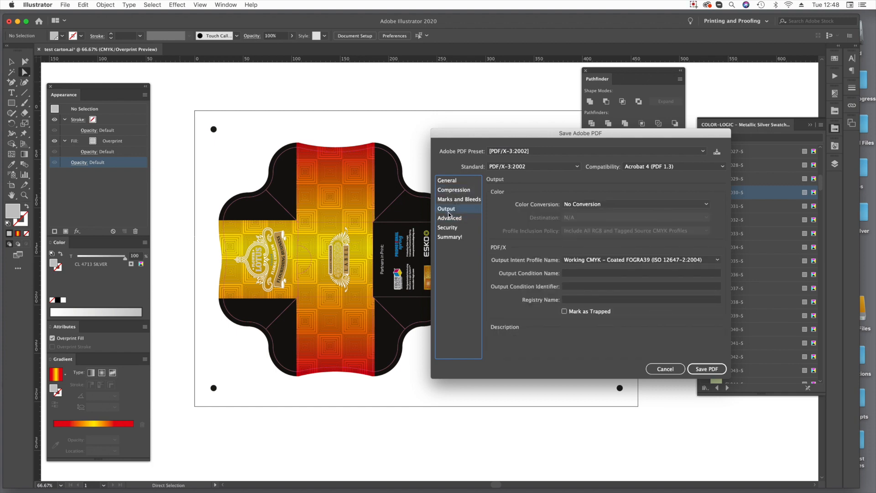
click(448, 227)
click(449, 237)
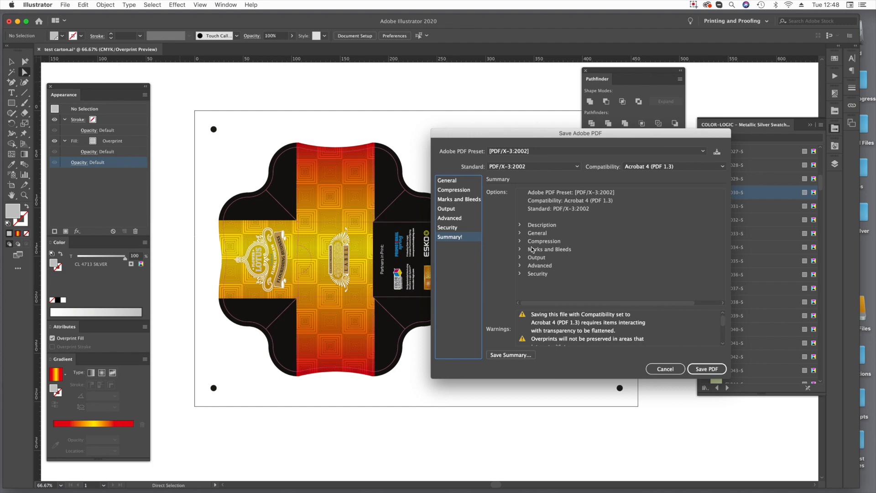
click(451, 180)
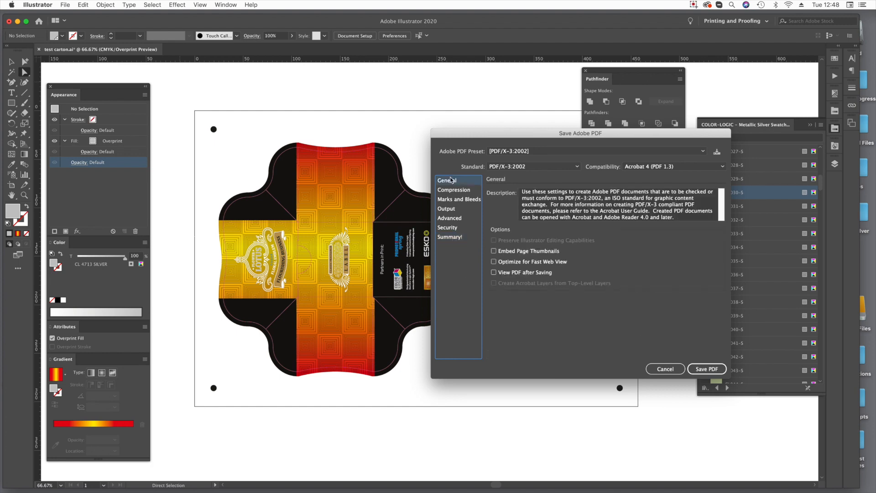
click(705, 369)
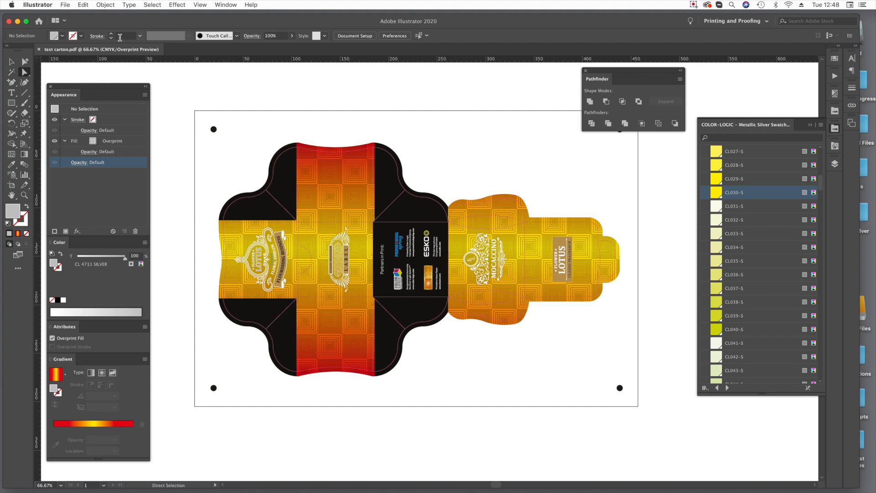
Switch to the desktop and open test carton.pdf in FX-Viewer.
click(16, 22)
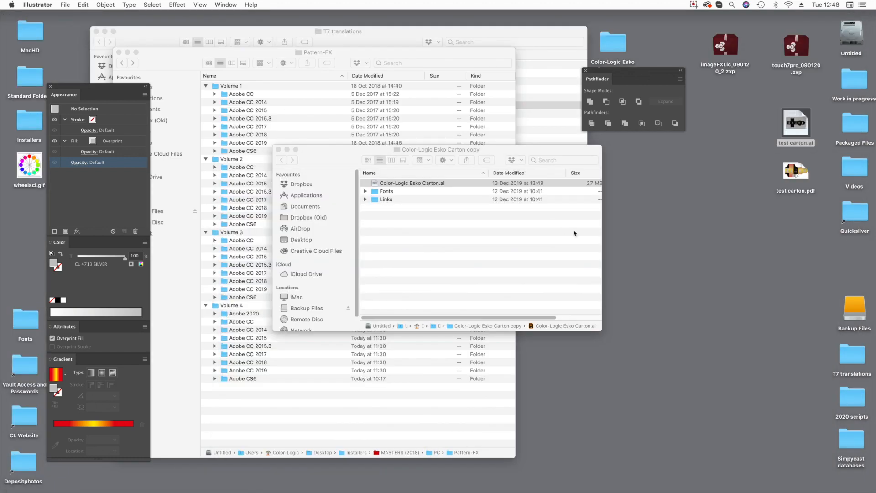
click(721, 256)
click(795, 169)
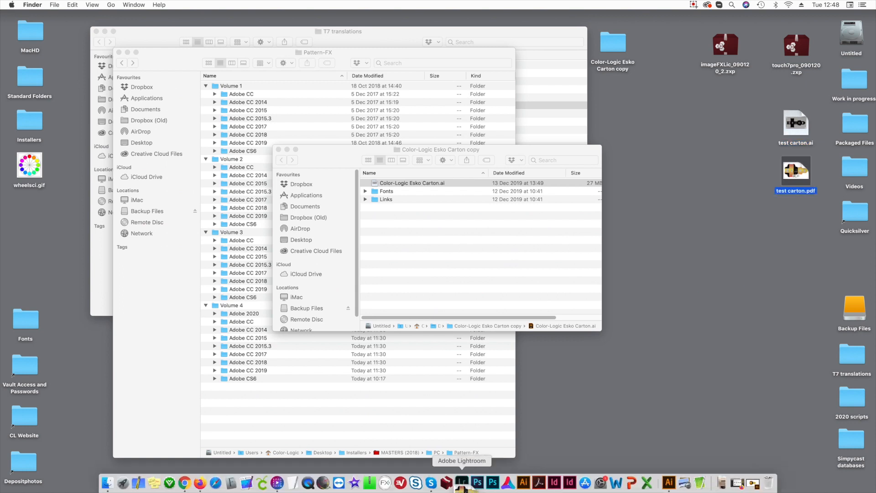
click(385, 483)
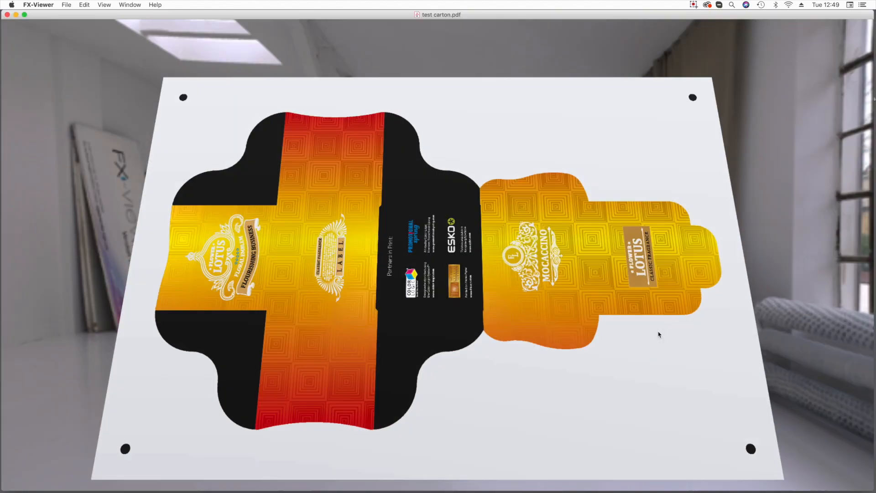
Tilt the carton to inspect its metallic ink effect, switch the visualization to Foil, and tilt it again.
drag(526, 255, 453, 288)
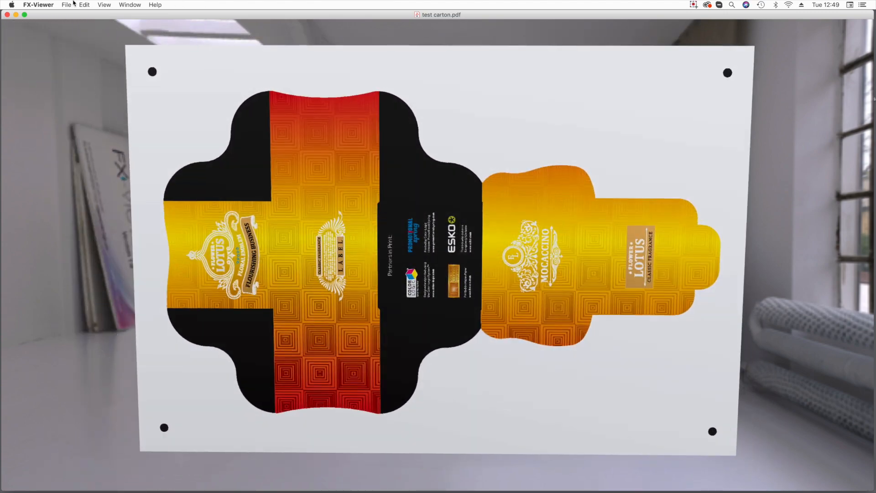
click(104, 5)
mouse_move(116, 46)
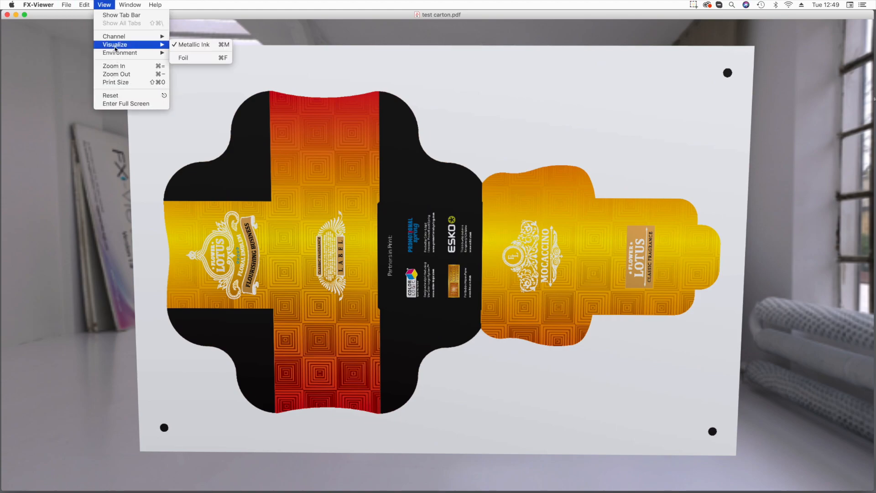
click(187, 52)
drag(350, 302, 400, 259)
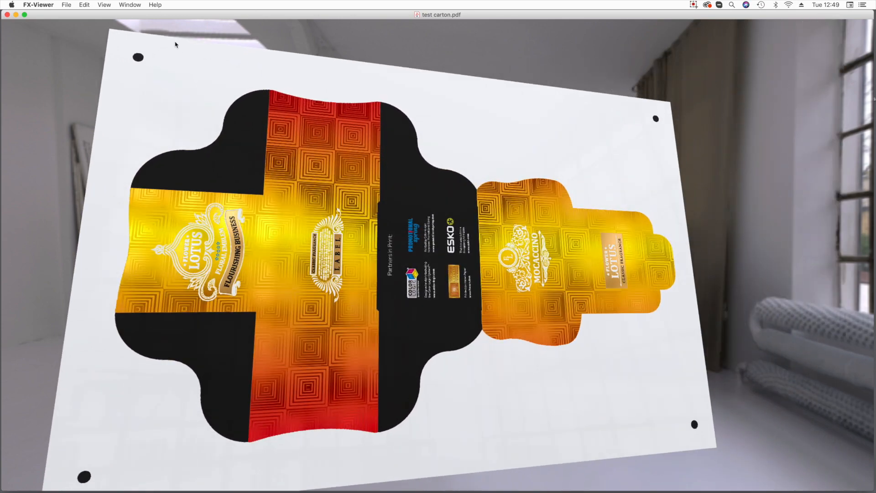
Switch the preview's viewing environment to Booth.
click(105, 5)
mouse_move(112, 52)
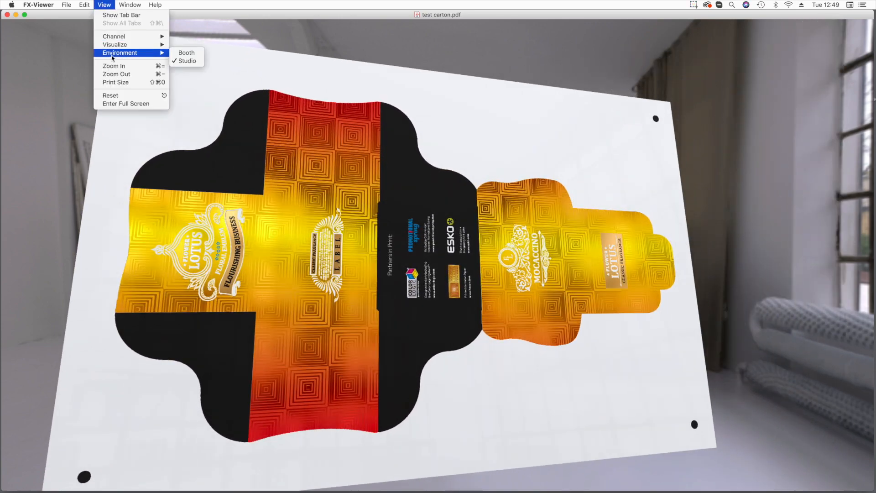
click(191, 54)
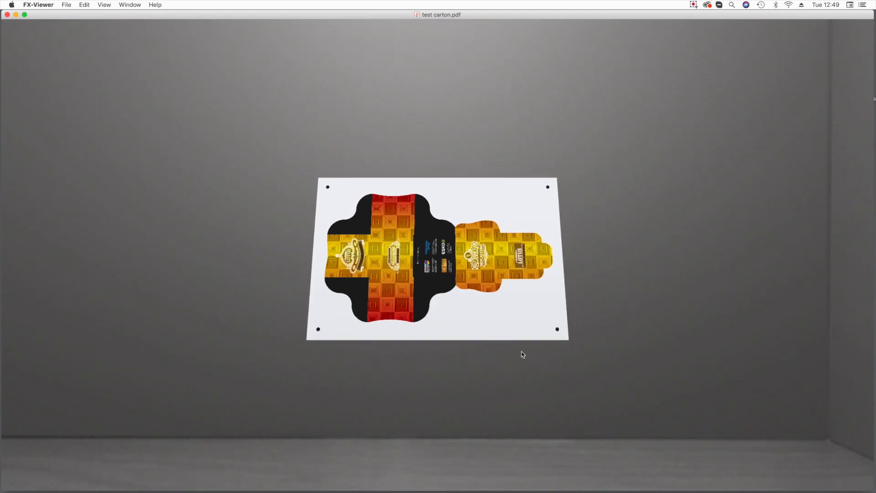
Reset the carton preview's view and tilt the carton to examine its foil effect in the booth lighting.
drag(522, 355, 509, 344)
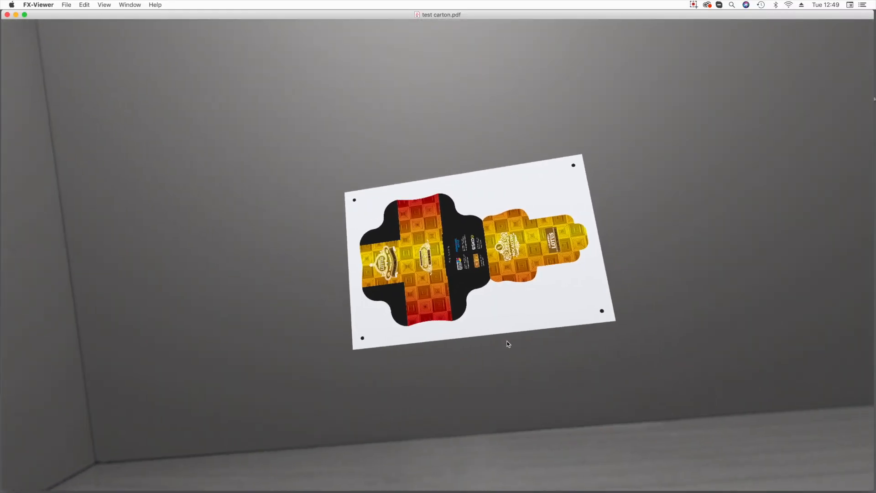
click(104, 5)
click(117, 95)
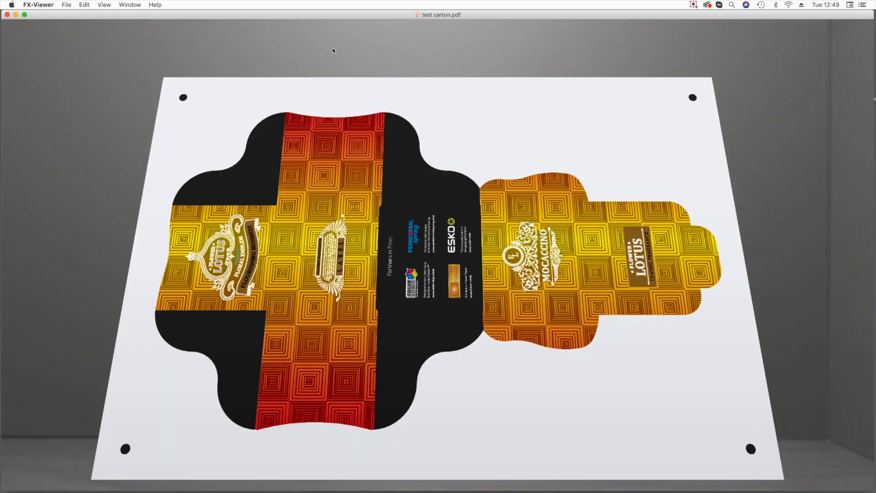
drag(434, 374, 519, 274)
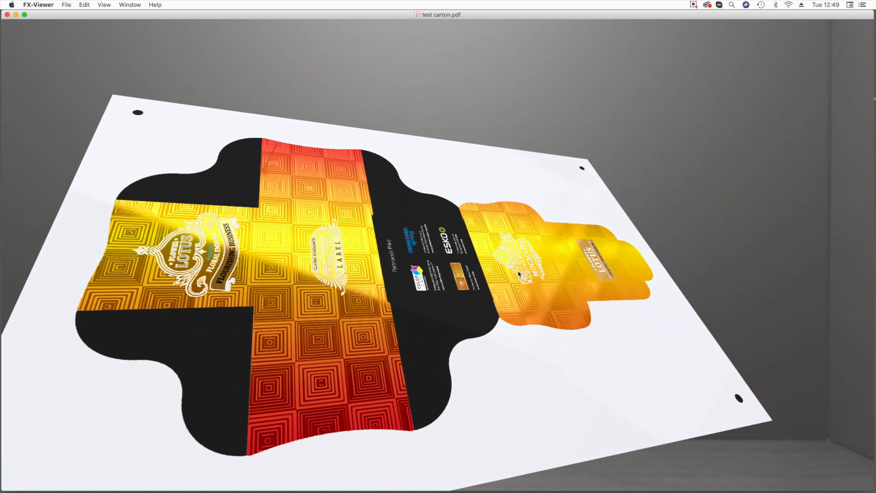
Inspect the foil pattern around the Classic Fragrance label up close while tilting the carton through several angles.
scroll(354, 240, up, 5)
drag(354, 246, 313, 279)
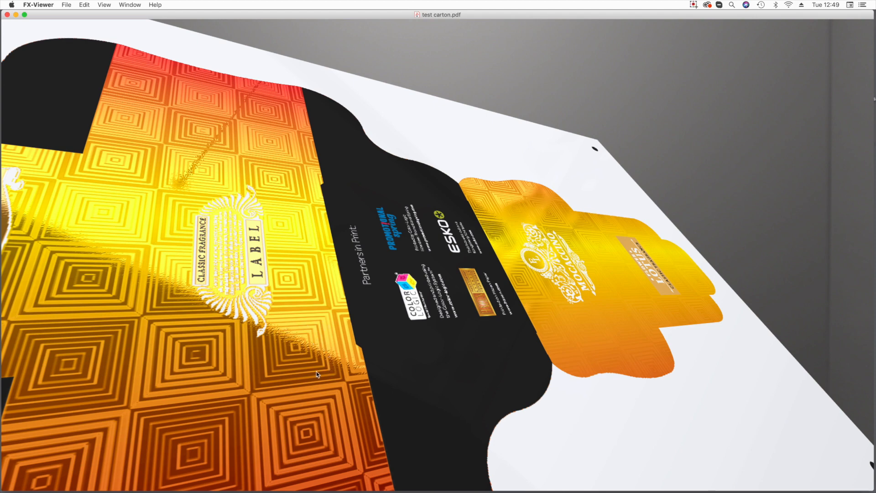
drag(280, 381, 293, 368)
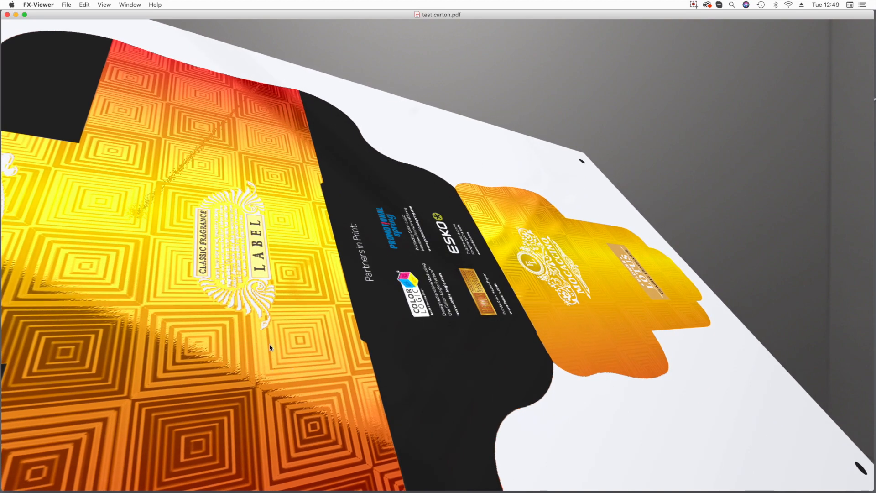
drag(317, 358, 298, 382)
drag(357, 316, 351, 301)
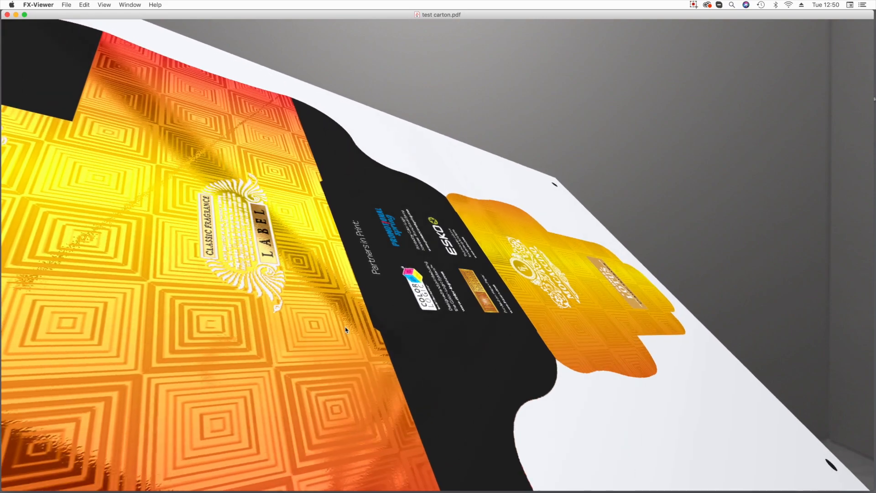
Examine the whole carton from further away, rotating and tilting it to compare the light reflections across its panels.
scroll(351, 302, down, 10)
drag(397, 264, 516, 278)
scroll(478, 278, up, 8)
scroll(480, 297, down, 3)
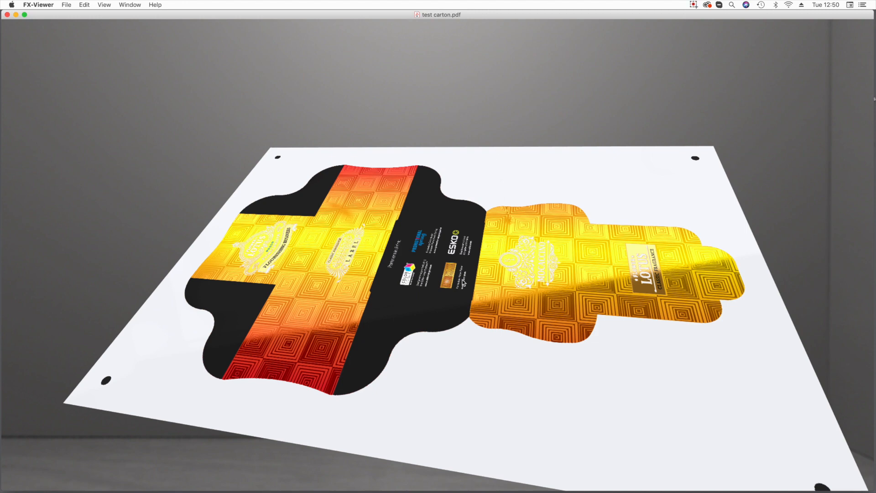
drag(464, 283, 465, 256)
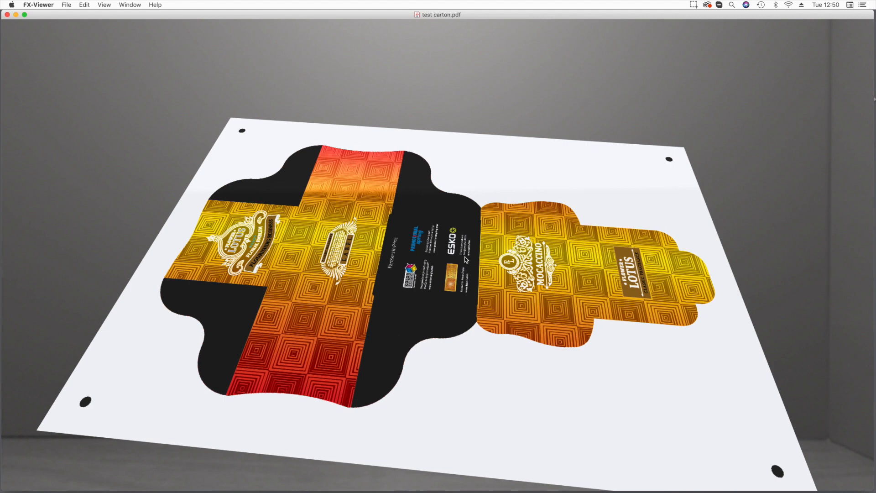
Switch the preview's viewing environment to Studio.
click(101, 4)
mouse_move(108, 46)
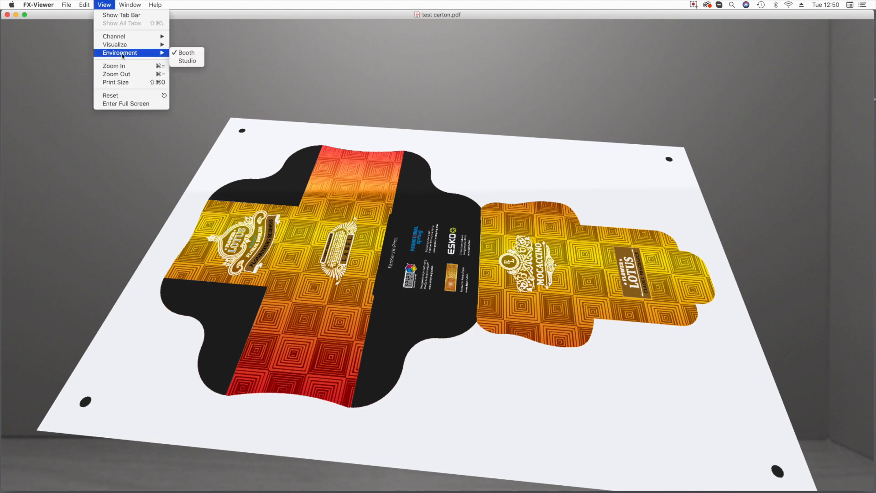
click(186, 61)
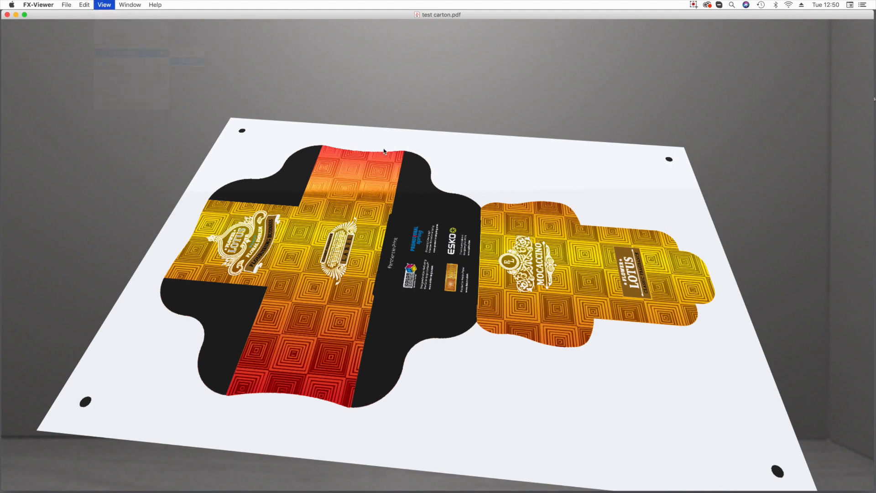
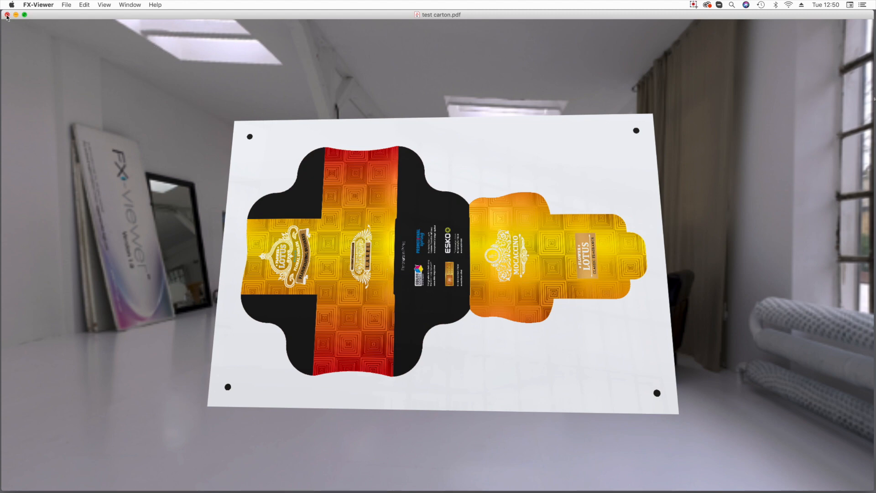
Close the carton preview and switch to the test carton artwork in Illustrator.
click(7, 15)
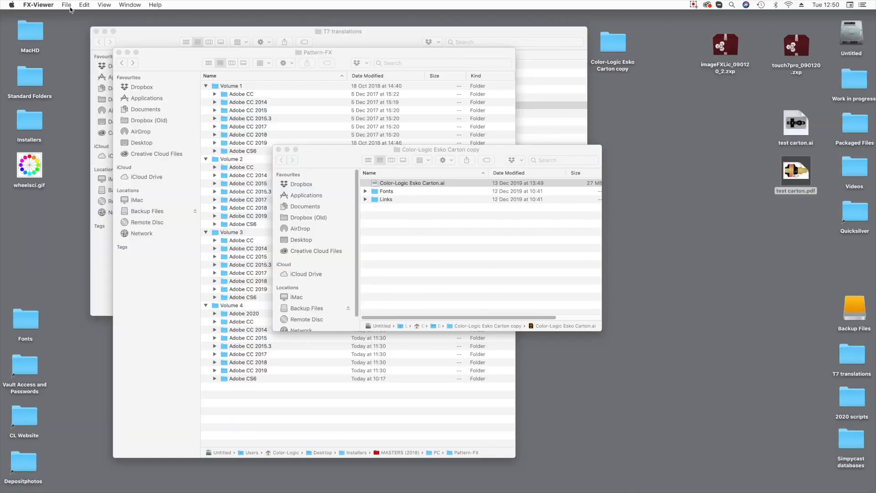
click(498, 299)
click(729, 170)
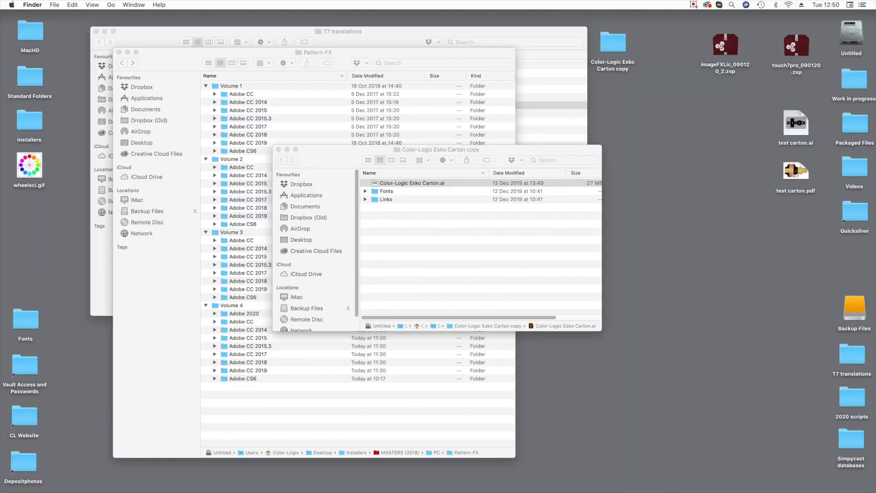
click(675, 484)
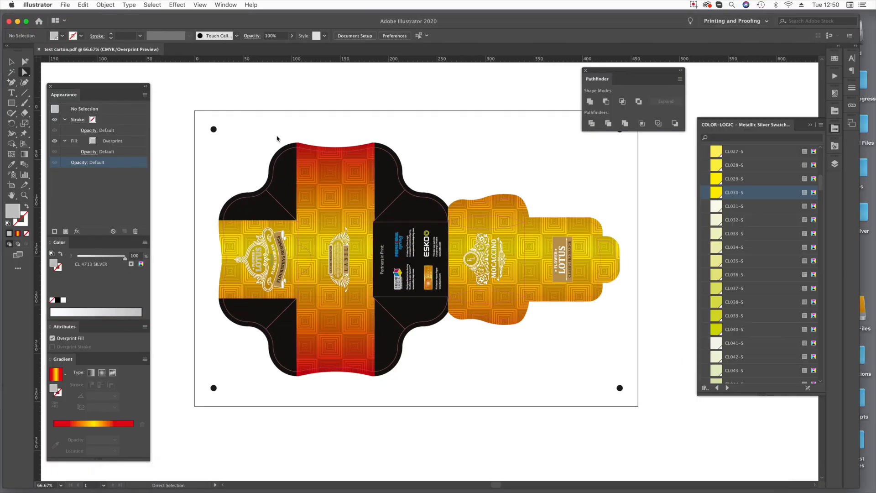
click(65, 5)
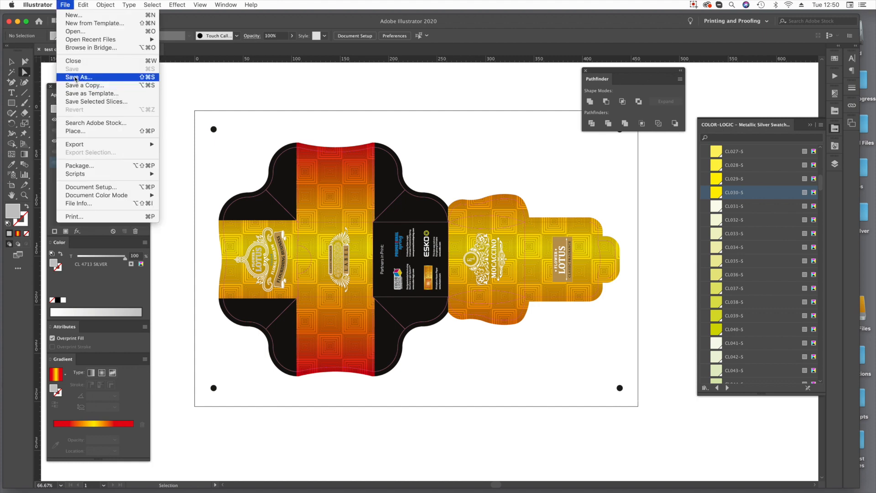
click(75, 78)
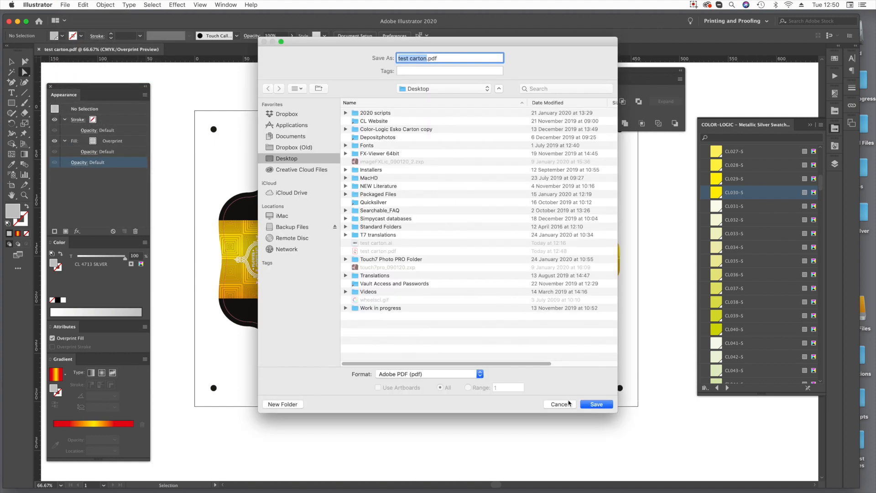
click(560, 404)
key(super+z)
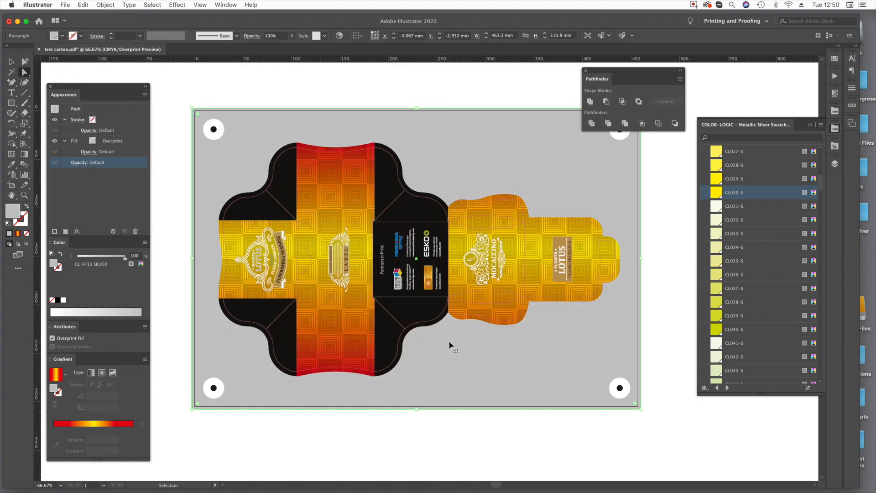
key(Delete)
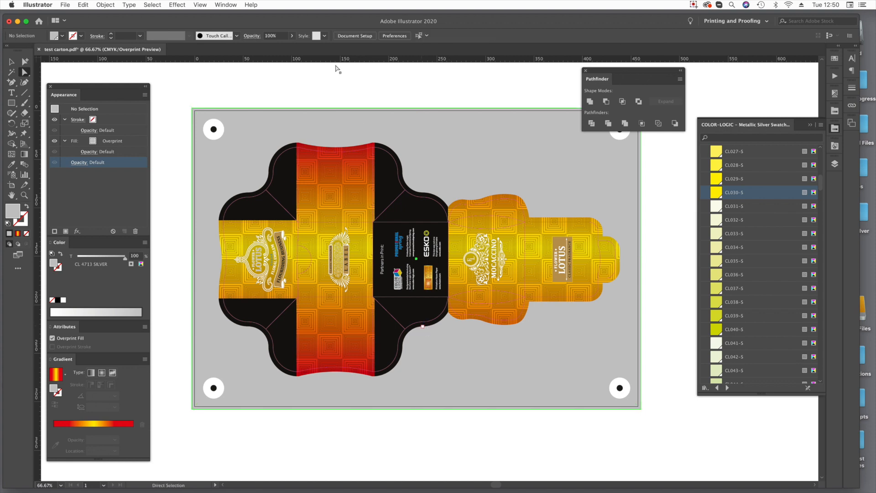
Save the carton artwork on the Desktop in Adobe Illustrator format as test carton.ai, replacing the existing file.
click(64, 5)
click(65, 78)
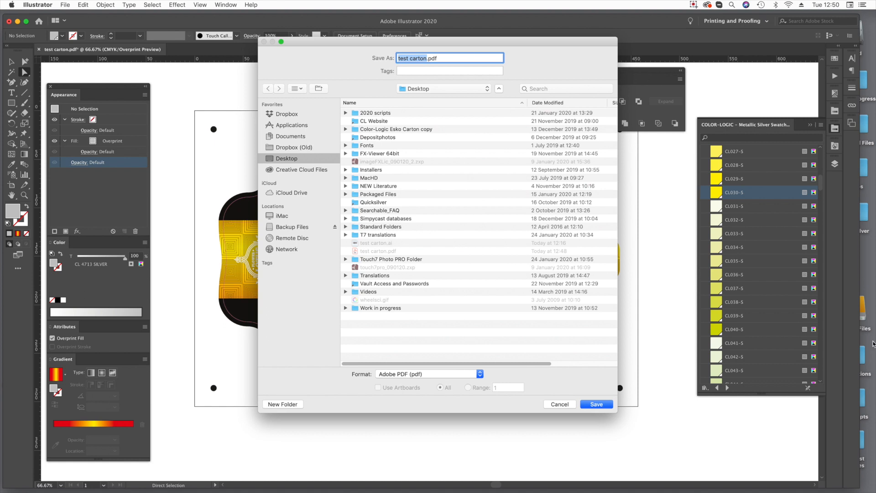
click(430, 371)
click(418, 358)
click(417, 372)
click(417, 366)
click(596, 403)
click(504, 99)
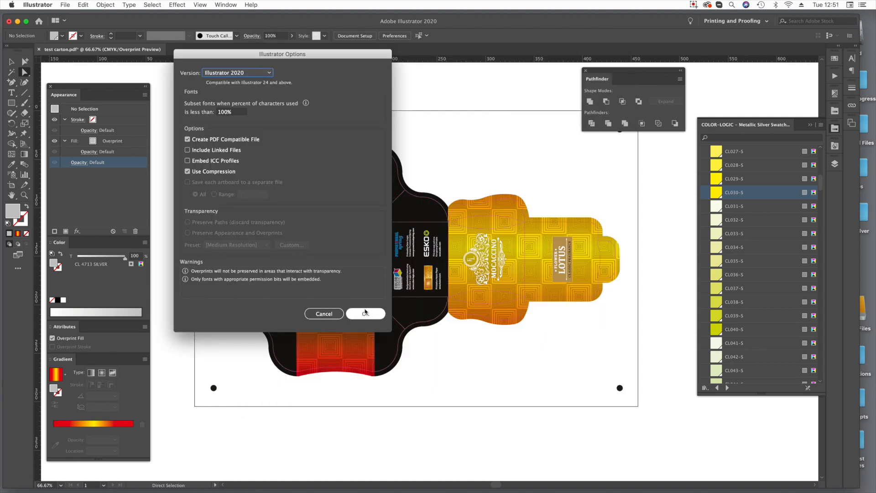
click(365, 313)
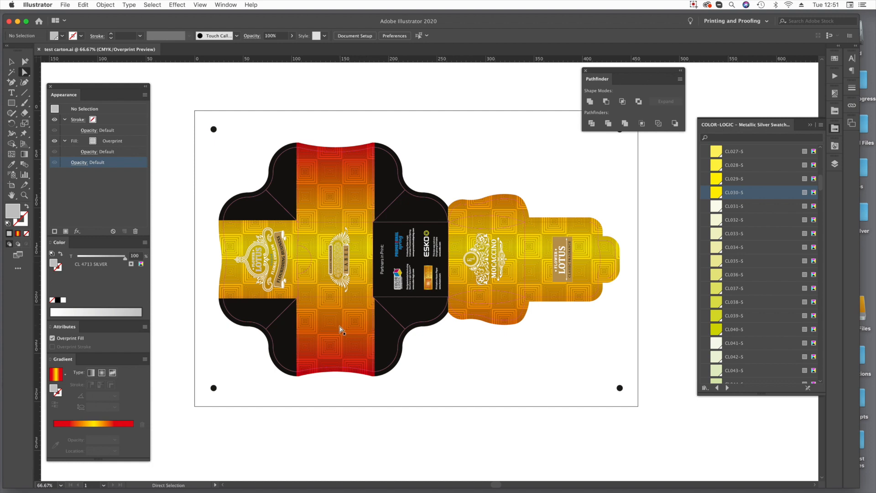
Close the metallic silver swatch library and display the layer list, moved higher and enlarged beside the artwork.
click(813, 128)
click(835, 163)
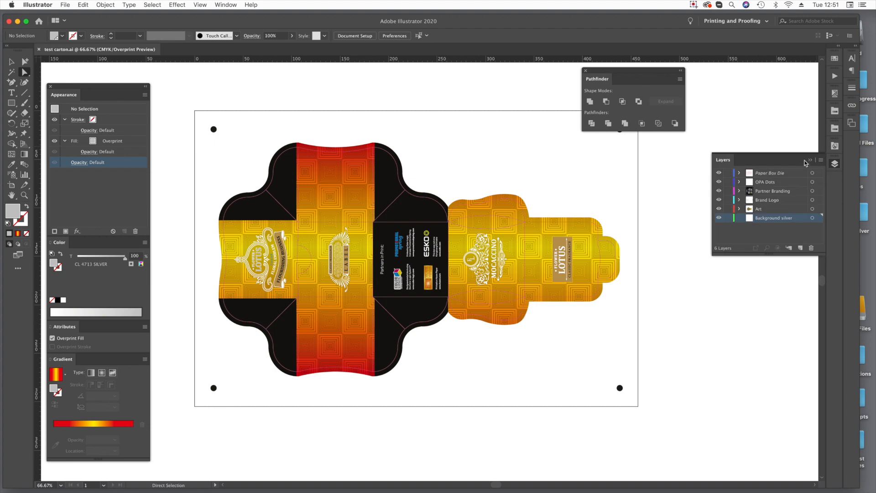
drag(785, 164, 771, 73)
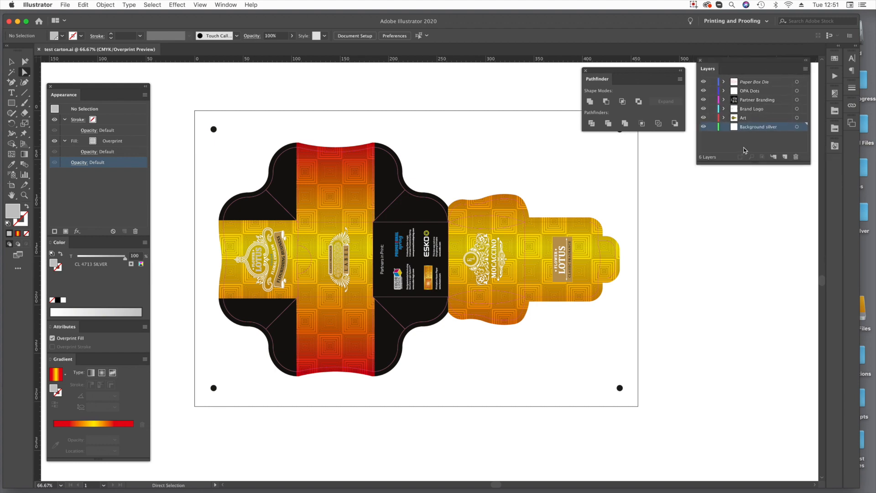
drag(760, 164, 747, 415)
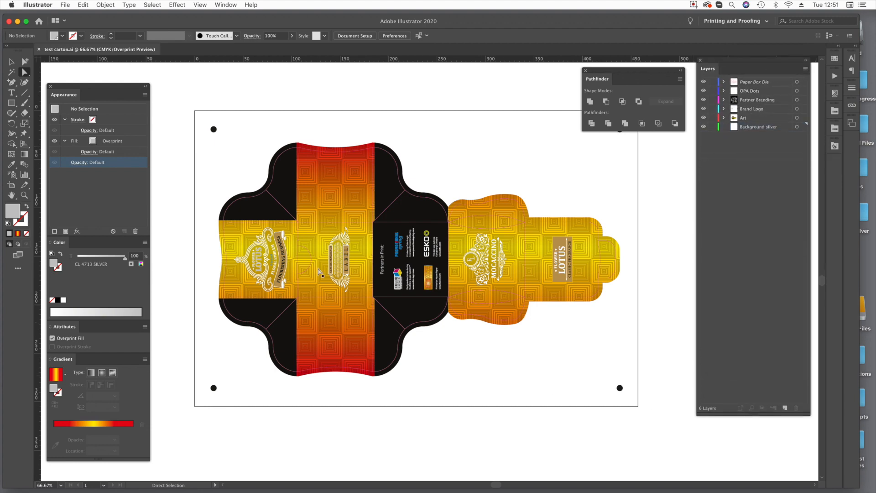
Select the patterned gradient background and create a new layer named Backgrounds above the Art layer.
click(332, 197)
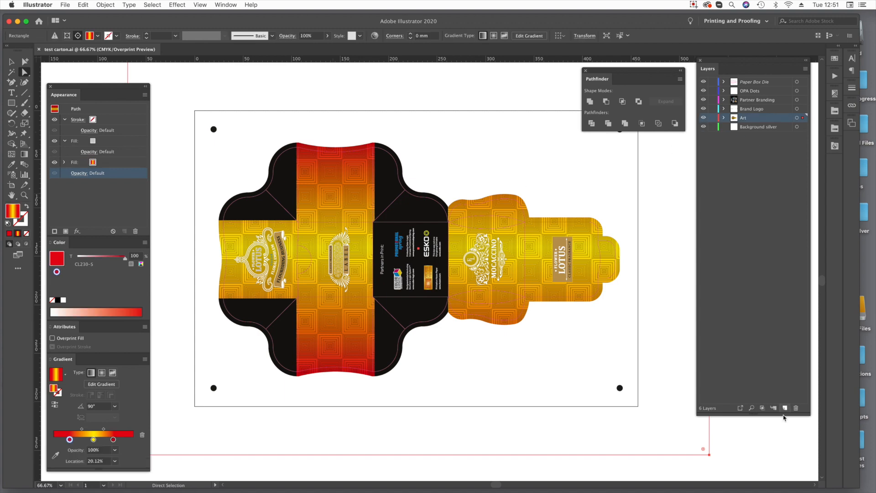
click(785, 408)
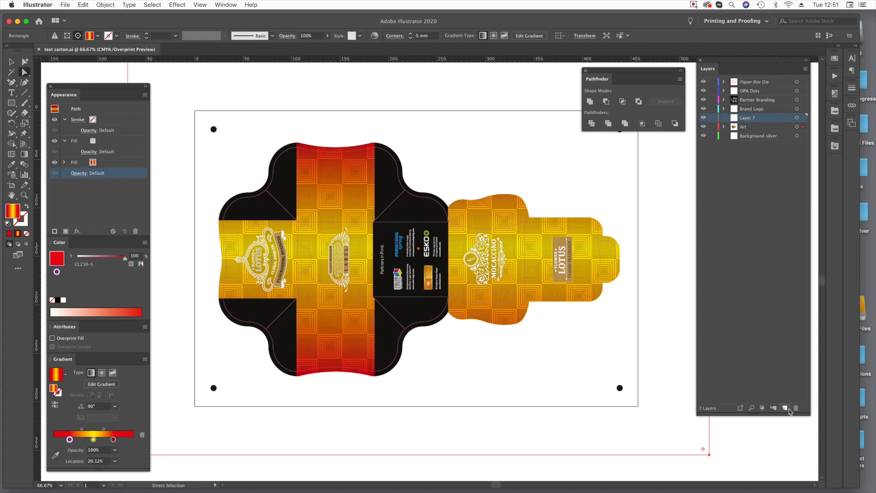
double_click(746, 118)
text(Bac)
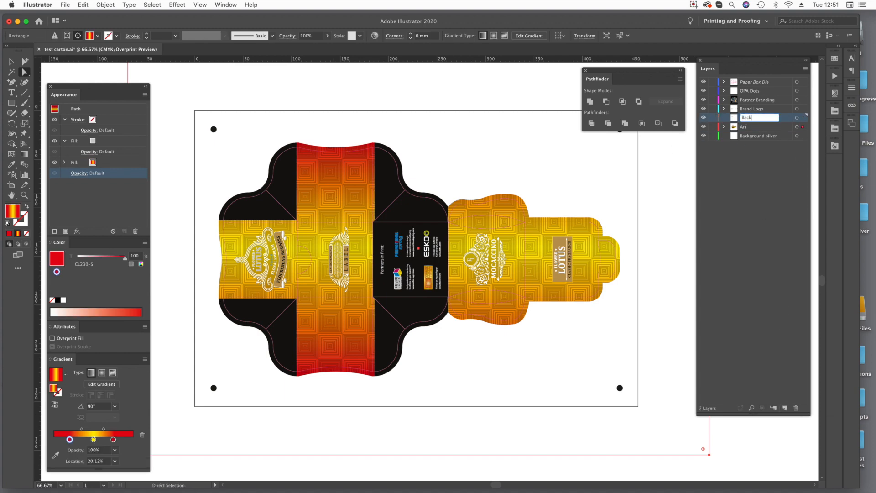
text(kgrounds)
key(Return)
Try to move the patterned gradient background onto the Backgrounds layer, and delete that layer again.
drag(805, 127, 804, 119)
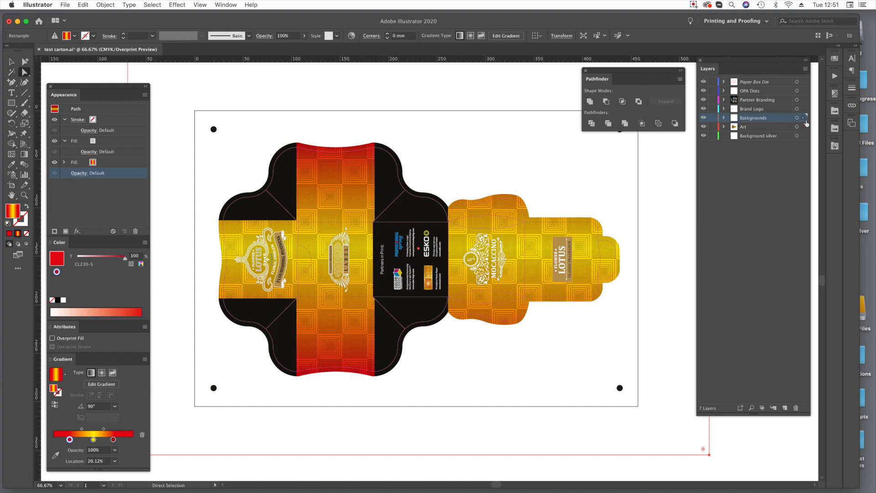
key(super+x)
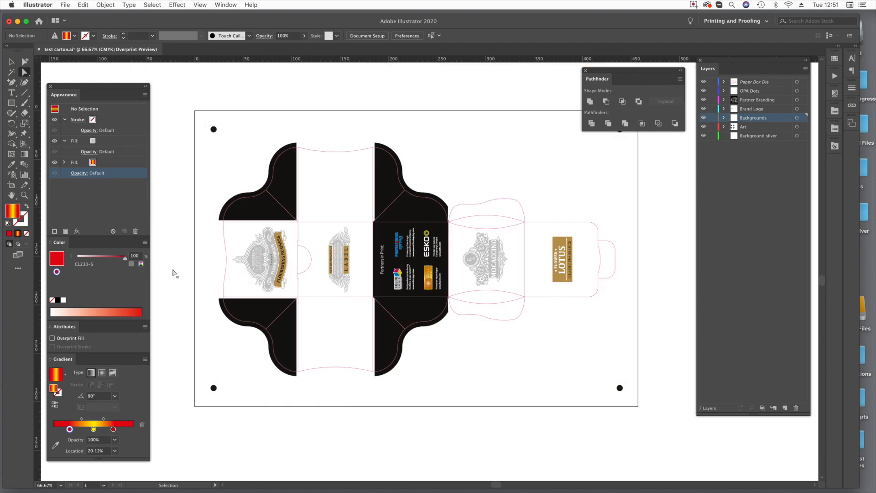
key(super+f)
key(super+shift+a)
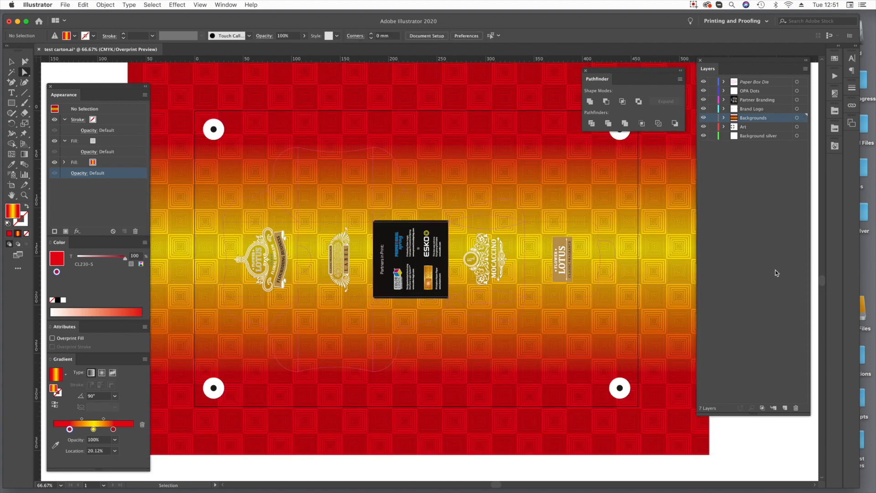
key(super+z)
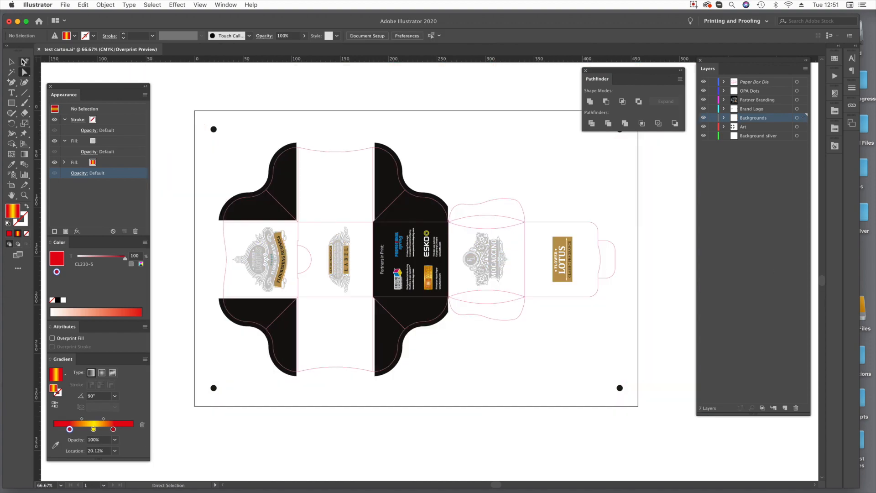
key(super+f)
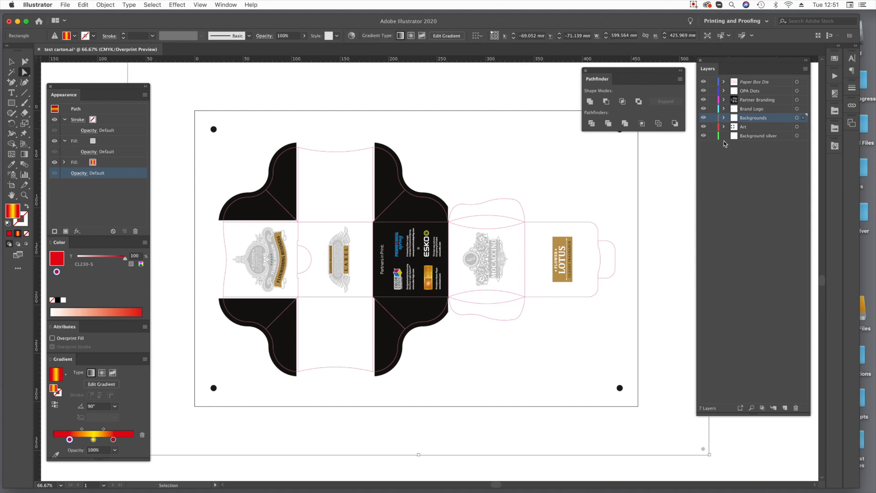
key(super+z)
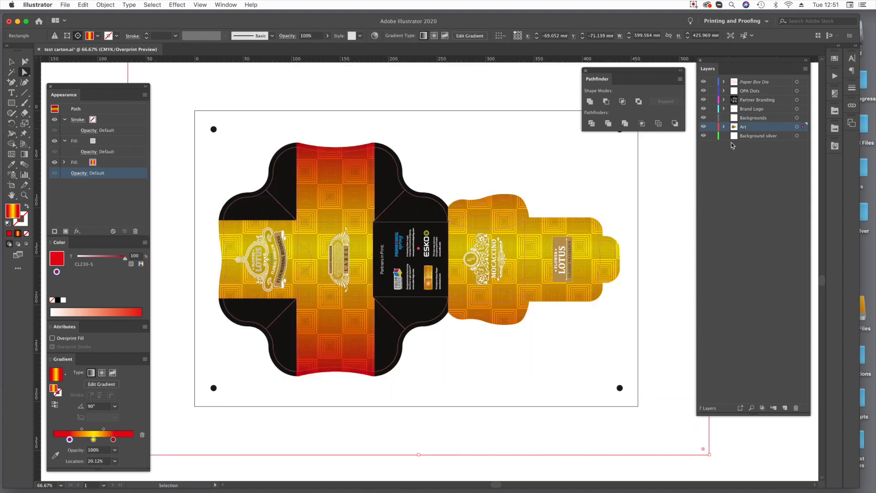
click(756, 119)
click(796, 408)
click(723, 118)
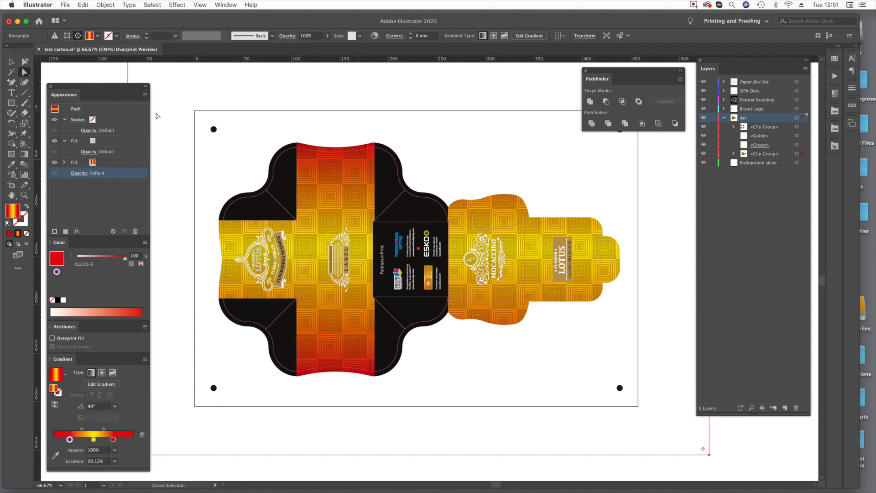
click(12, 62)
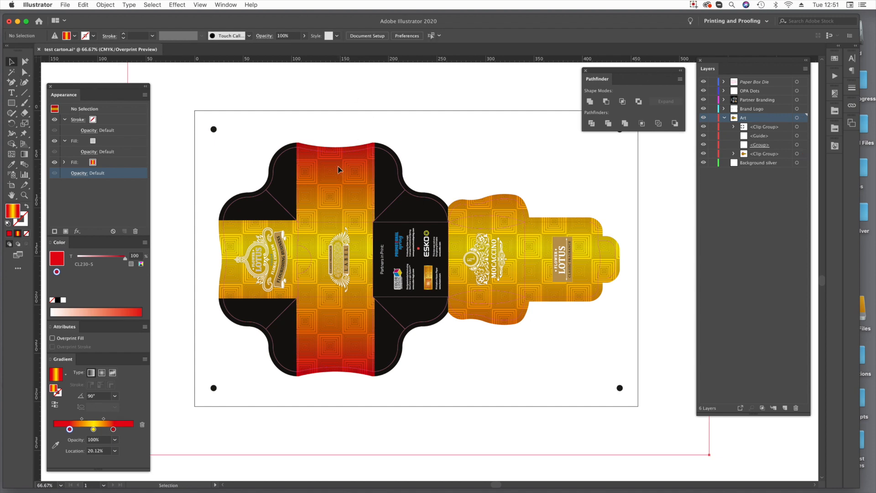
key(Delete)
key(super+z)
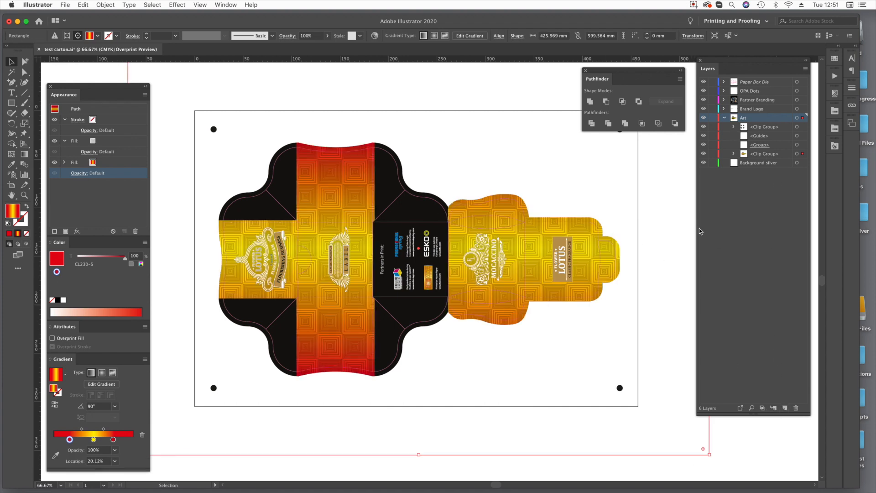
Copy the patterned gradient background in place with a 0 mm move, deselect it and collapse the Art layer.
key(Return)
key(Tab)
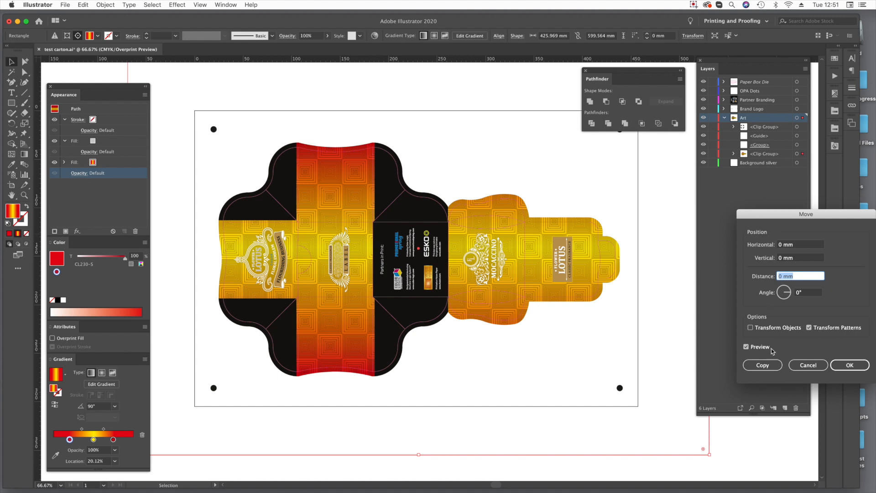
click(761, 368)
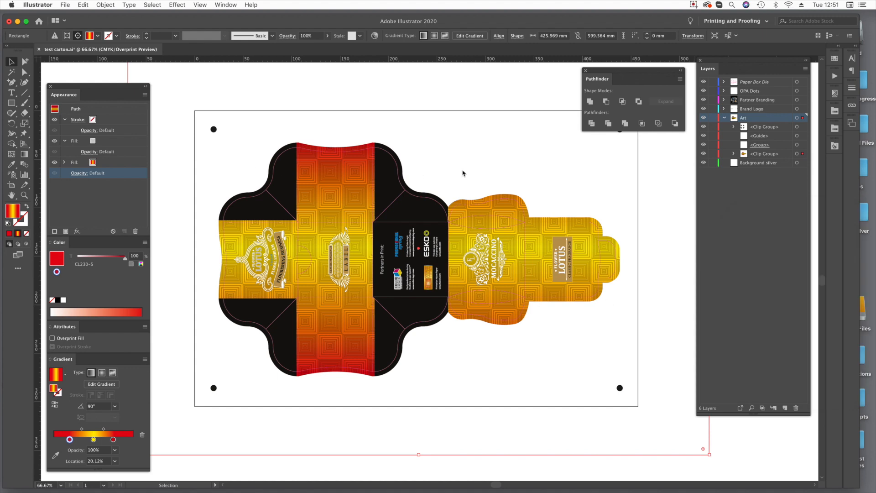
key(super+shift+a)
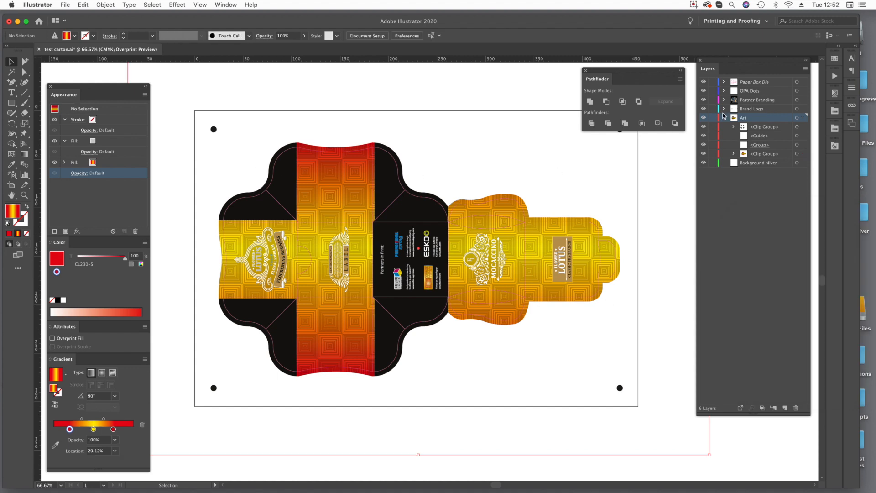
click(724, 117)
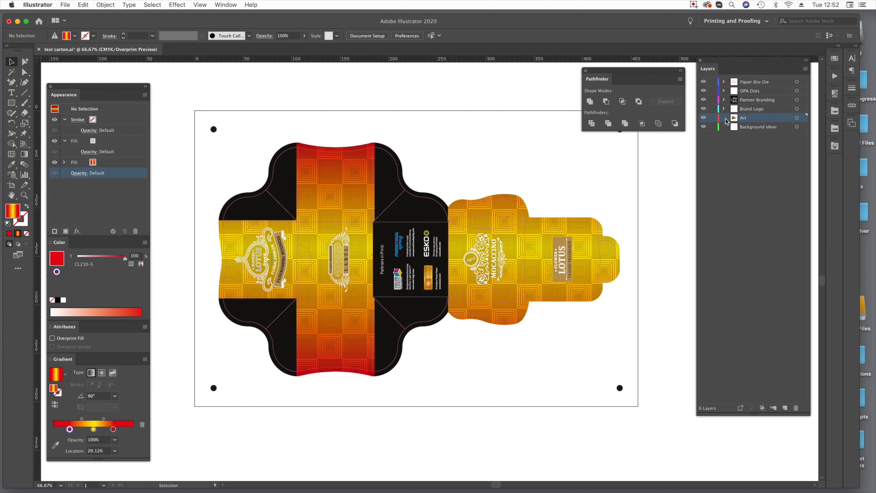
Collect the Partner Branding, Brand Logo and Art layers in a new layer named Version 1.
click(756, 101)
shift+click(758, 110)
shift+click(756, 118)
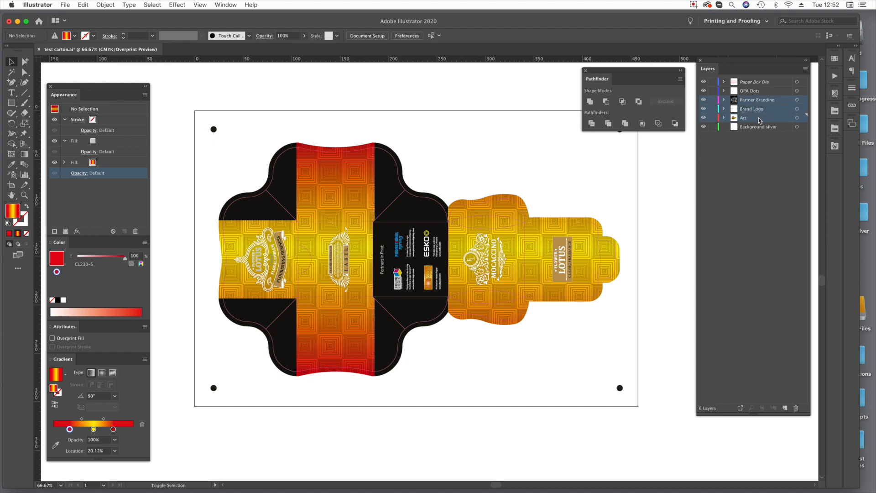
click(805, 70)
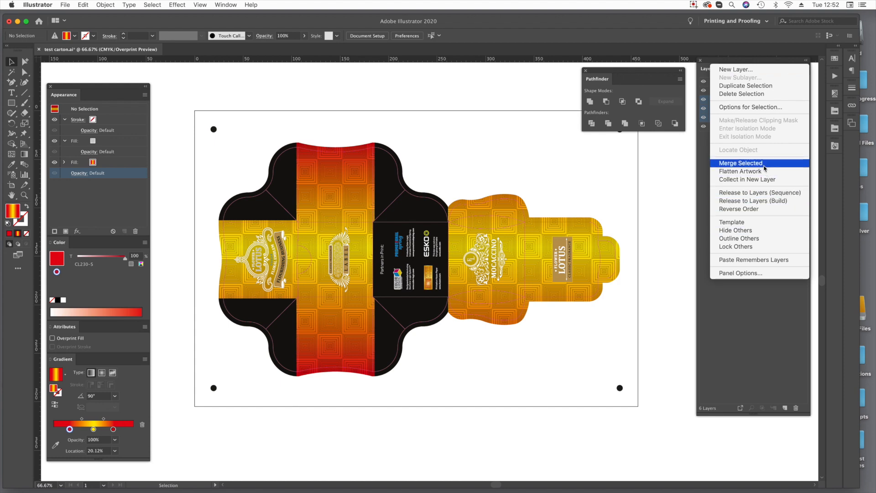
click(758, 179)
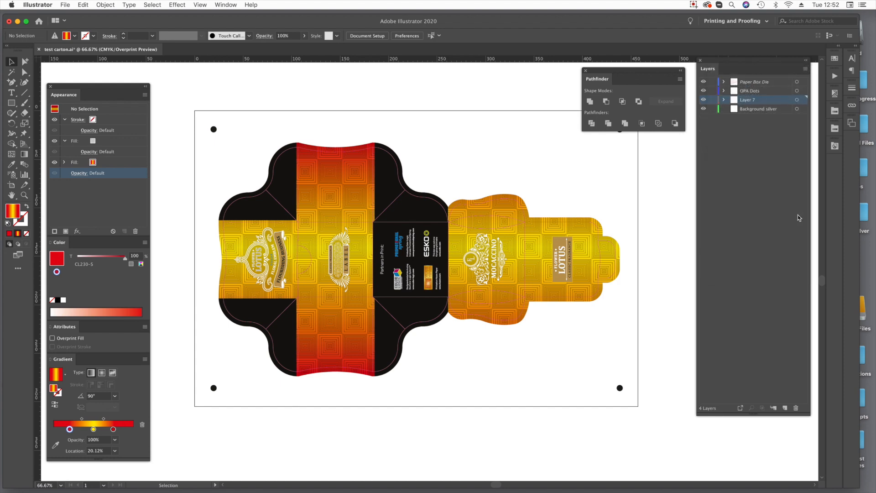
double_click(745, 100)
text(Vesi)
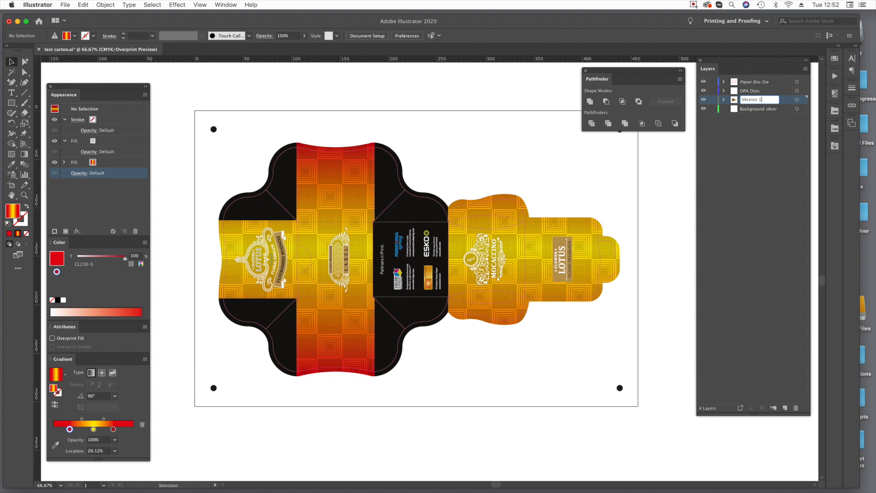
key(Return)
Duplicate the Version 1 layer and rename the copy as Version 2.
click(805, 69)
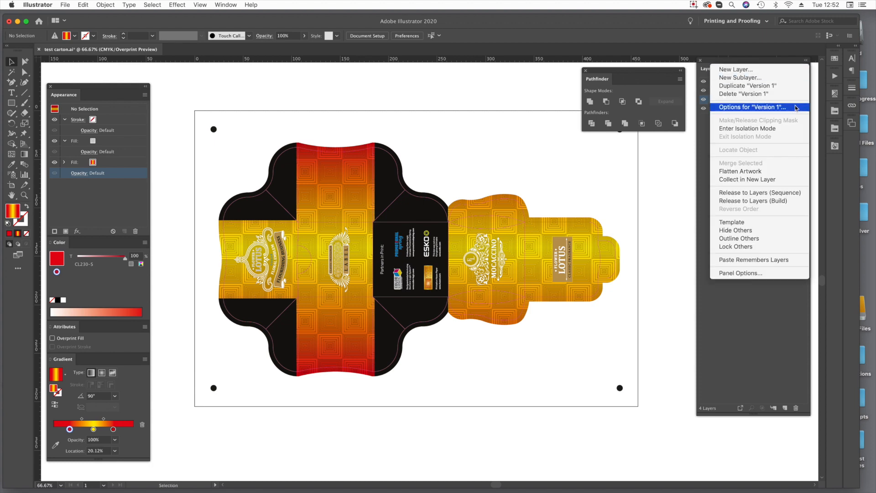
click(781, 87)
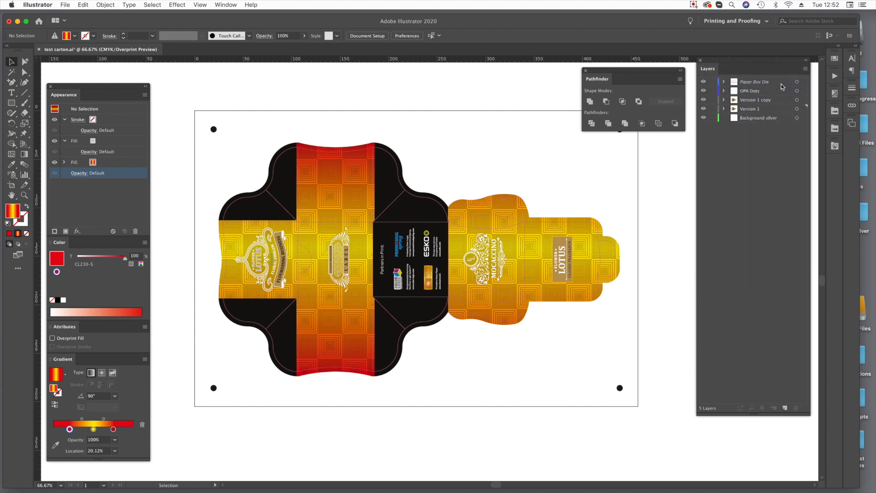
double_click(765, 100)
key(BackSpace)
key(BackSpace)
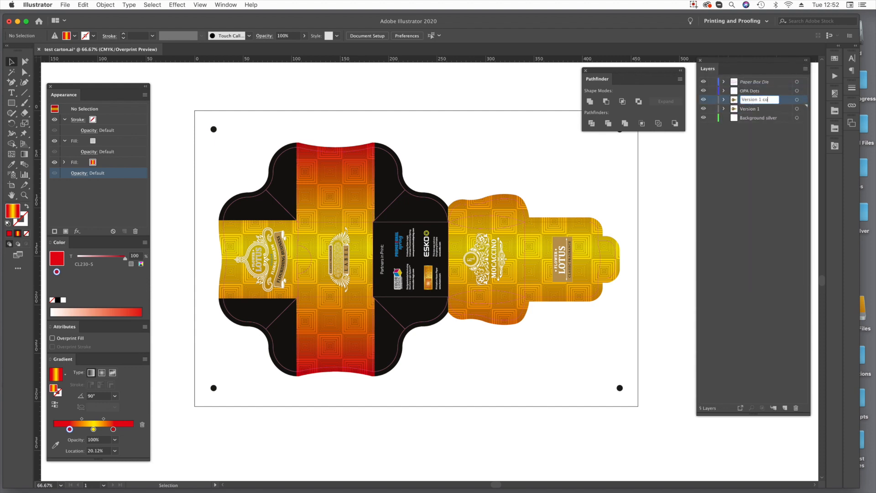
text(2)
key(Return)
Duplicate the Version 2 layer and rename the copy as Version 3.
click(805, 69)
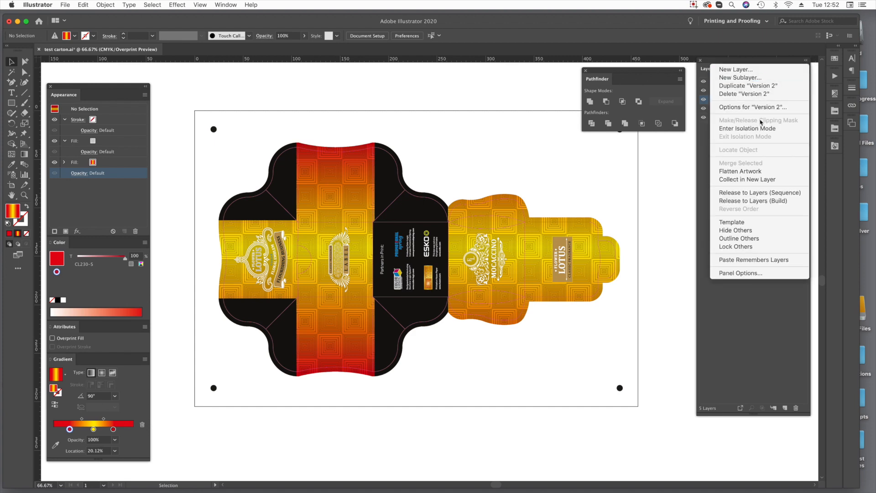
click(747, 86)
double_click(752, 100)
key(BackSpace)
text(3)
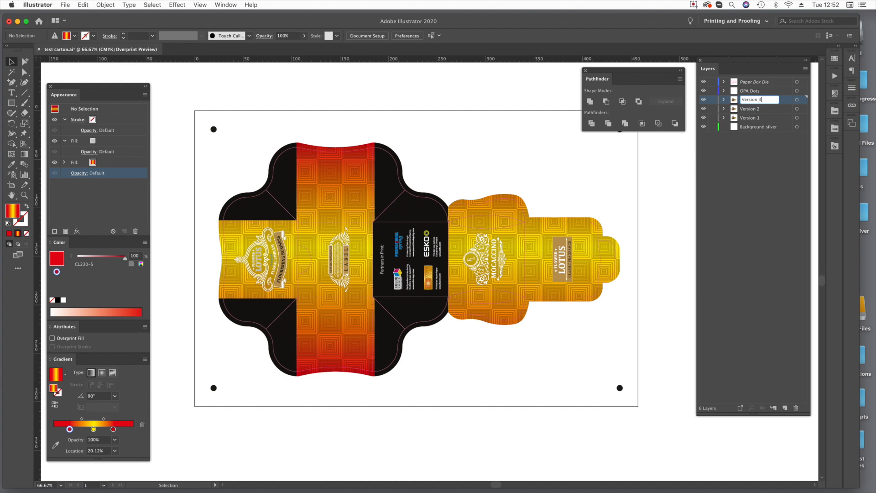
key(Return)
Hide the Version 2 and Version 3 layers, check the background artwork in Version 1, deselect it and collapse the layer.
key(a)
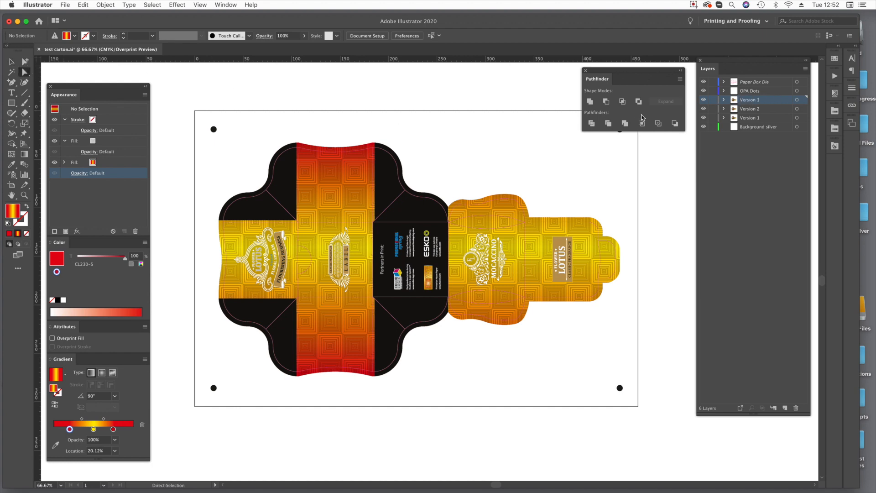
click(749, 119)
click(348, 200)
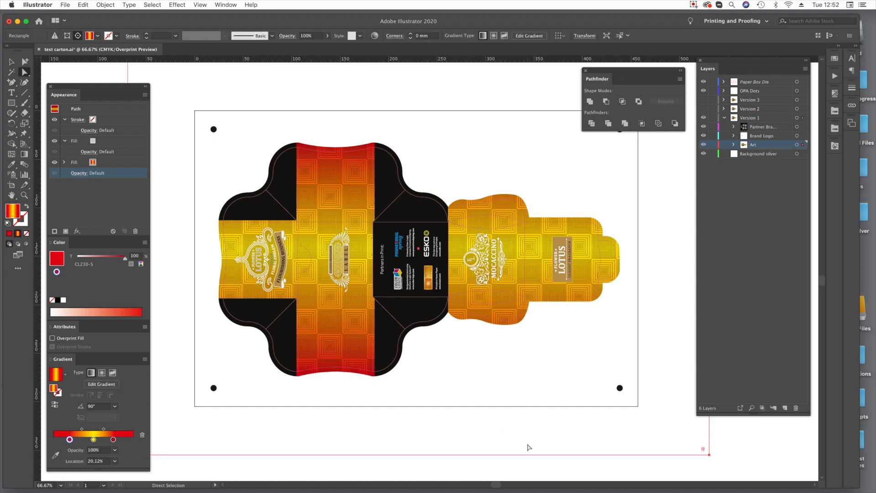
key(super+shift+a)
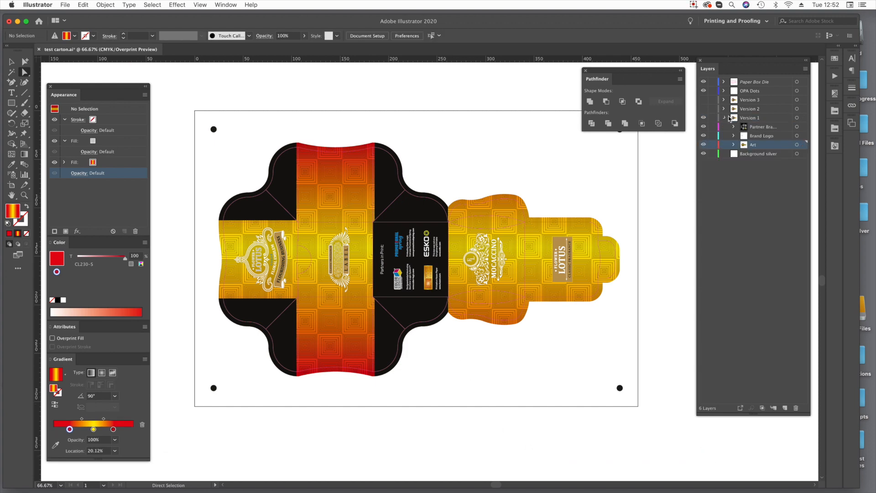
click(724, 117)
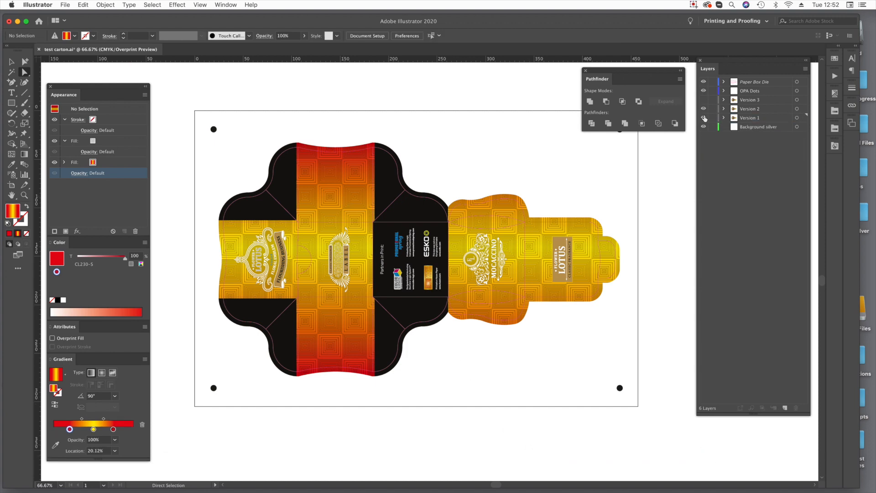
With only Version 2 of the designs visible, change its background's pattern fill to PFX-071: Dimensional-FX.
click(340, 185)
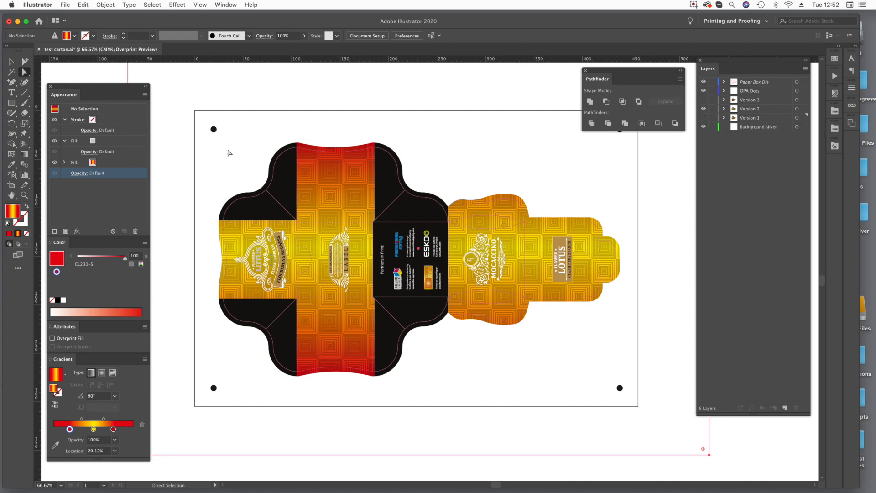
click(114, 143)
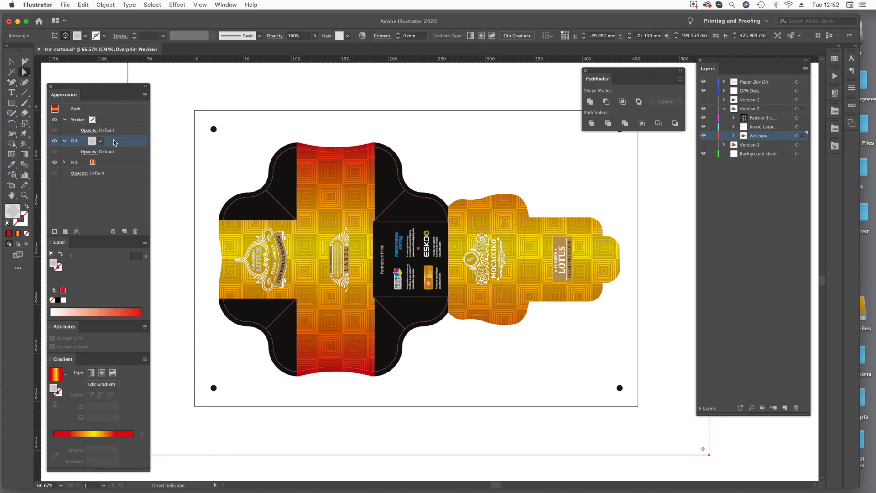
click(835, 112)
scroll(784, 260, down, 10)
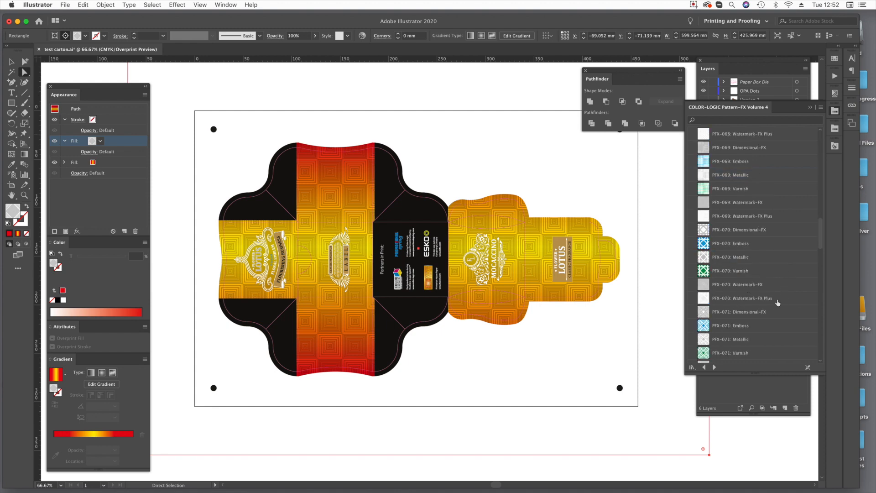
click(748, 314)
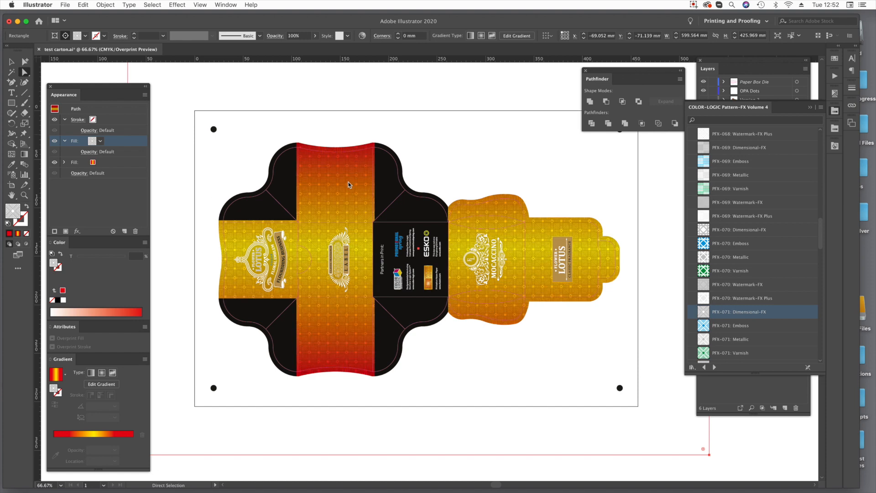
Scale the Version 2 background's pattern uniformly to 200% and rotate the pattern, leaving the object itself untransformed.
click(24, 123)
key(Return)
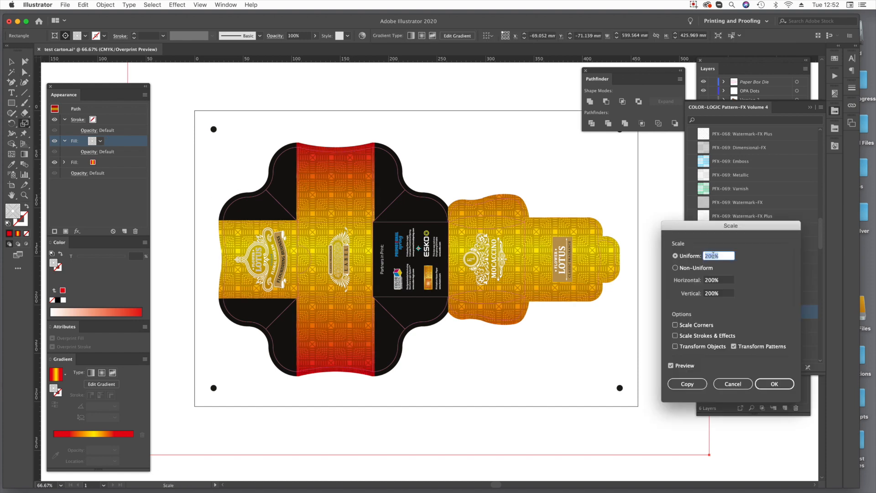
key(Return)
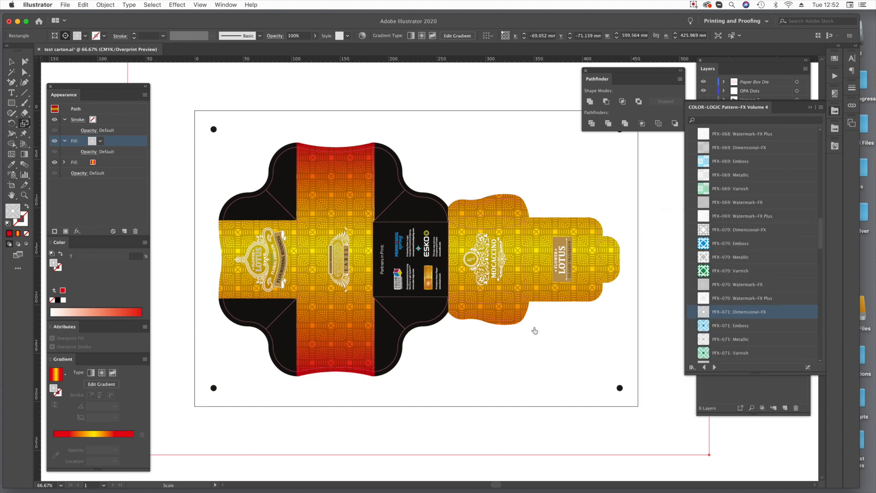
click(12, 123)
key(Return)
click(804, 183)
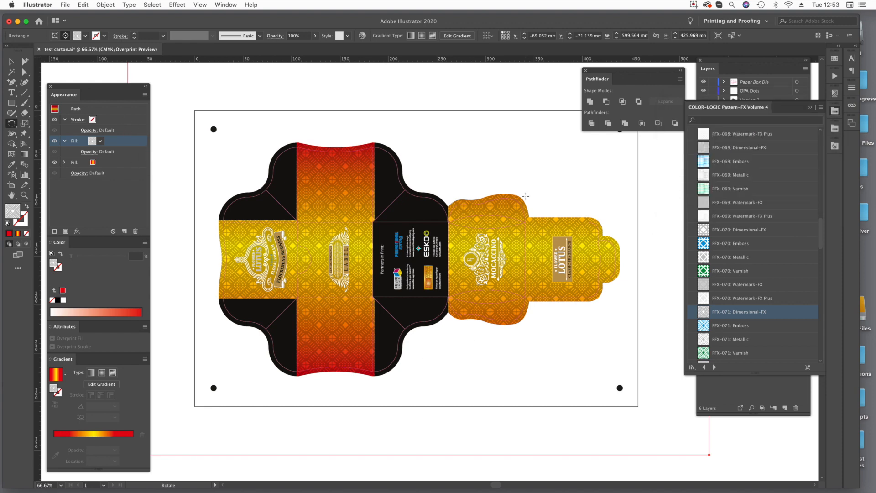
Recolor both red stops of the Version 2 background's gradient fill with the metallic silver swatch CL090-S.
click(96, 162)
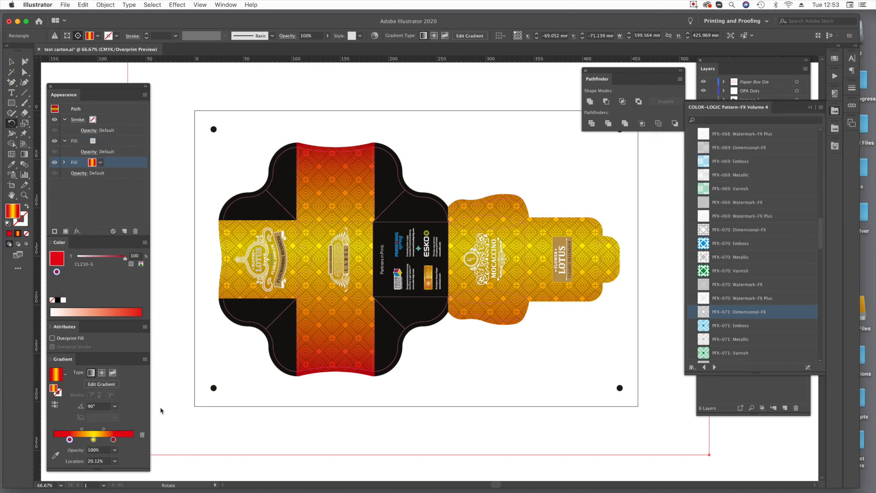
click(810, 107)
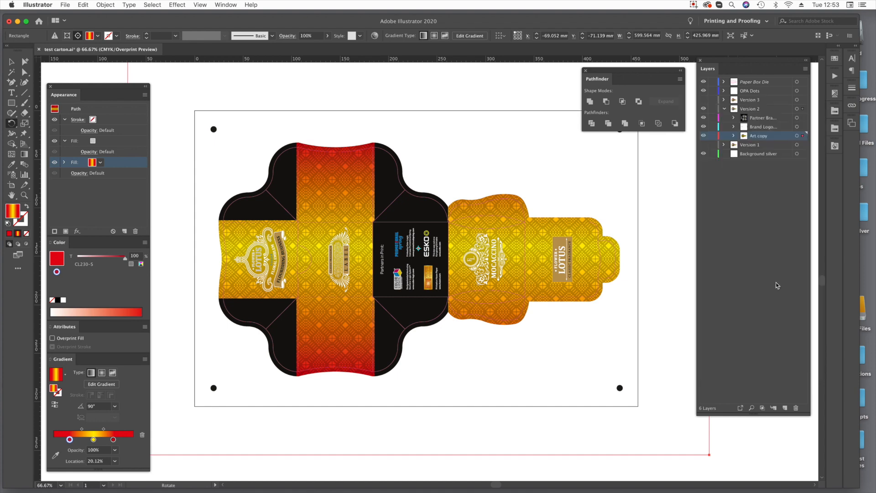
click(835, 129)
scroll(775, 269, down, 10)
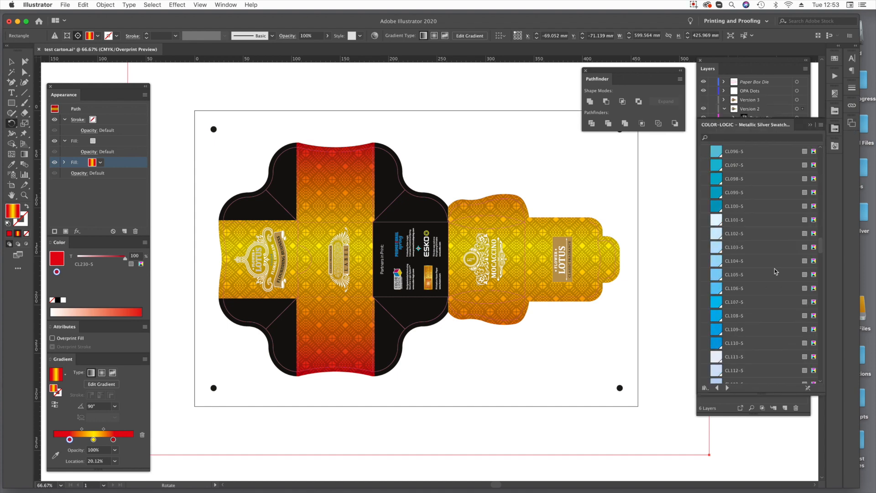
scroll(774, 268, up, 4)
drag(753, 234, 70, 439)
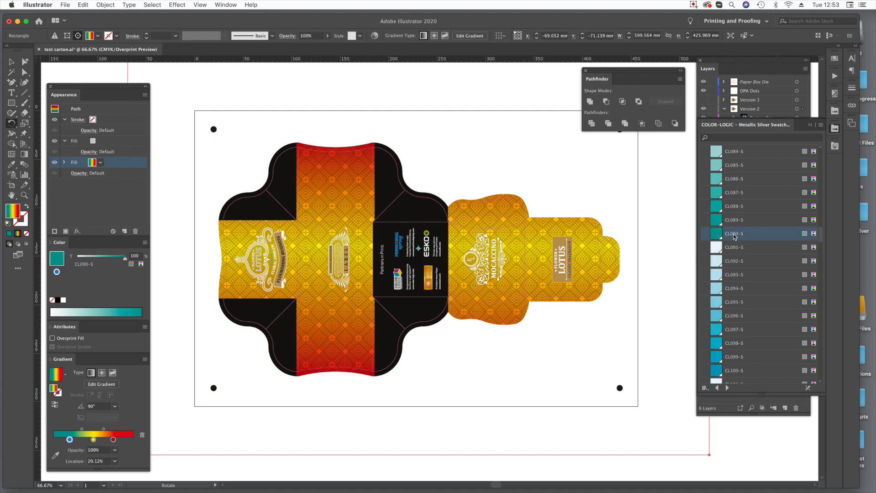
drag(113, 440, 113, 440)
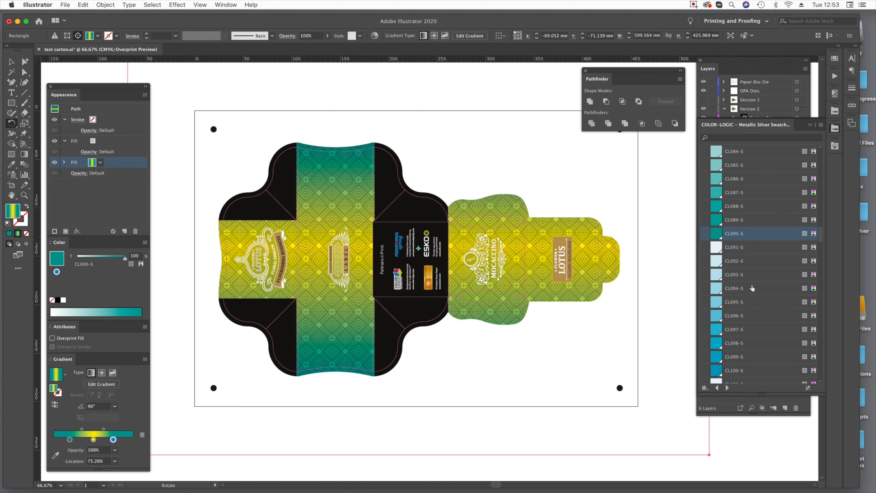
click(810, 126)
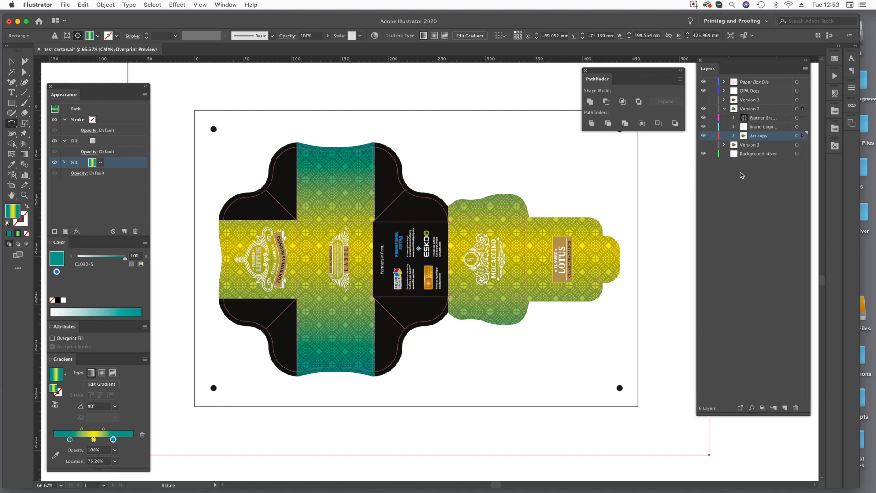
Collapse and hide the Version 2 layer, then show Version 3 and make it the active layer.
click(724, 108)
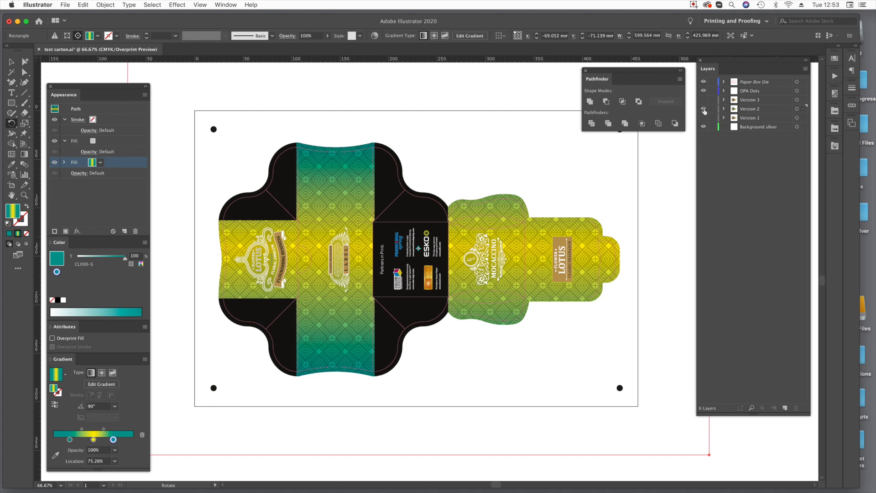
click(703, 109)
click(704, 100)
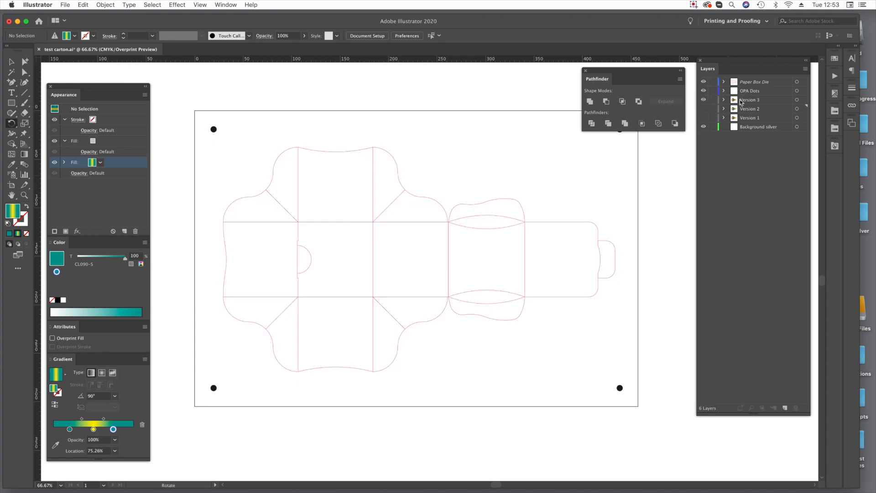
click(739, 101)
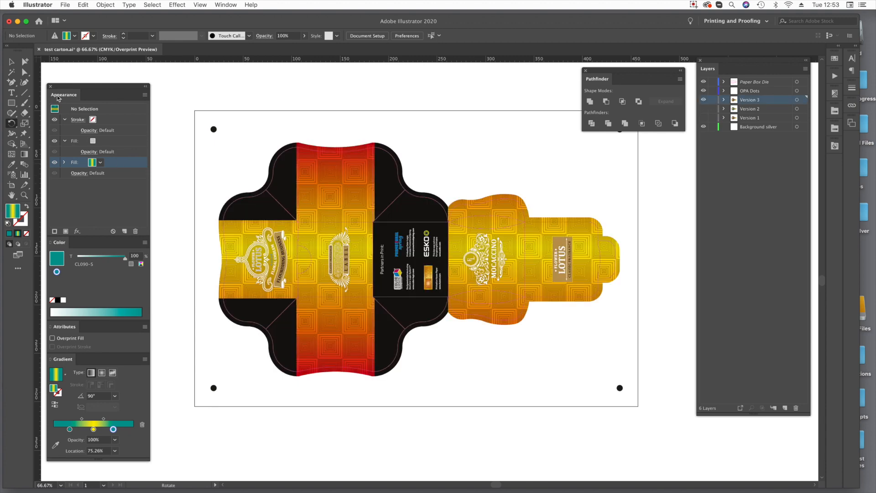
Select the Version 3 background's pattern fill and change it to PFX-077: Dimensional-FX.
click(24, 72)
click(334, 206)
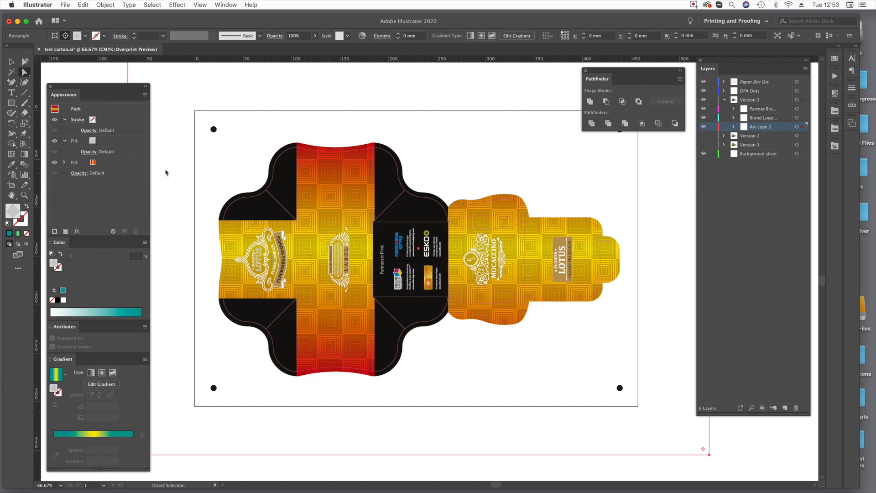
click(117, 142)
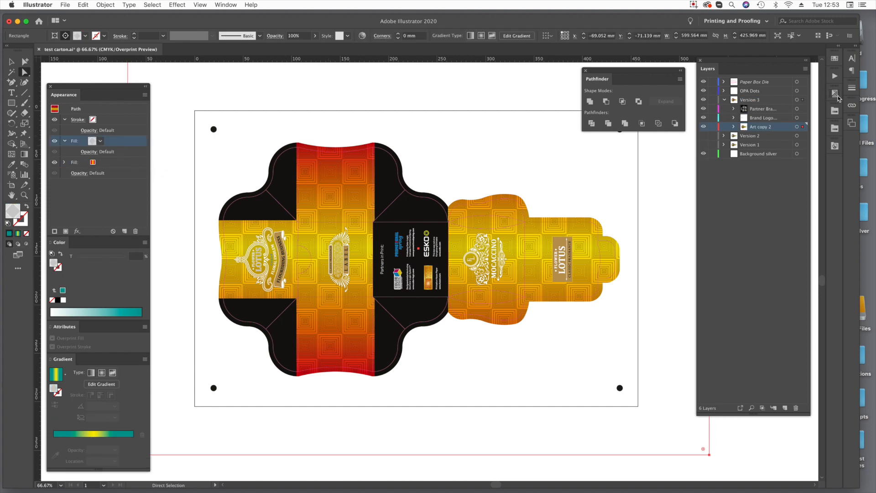
click(834, 111)
scroll(732, 269, up, 2)
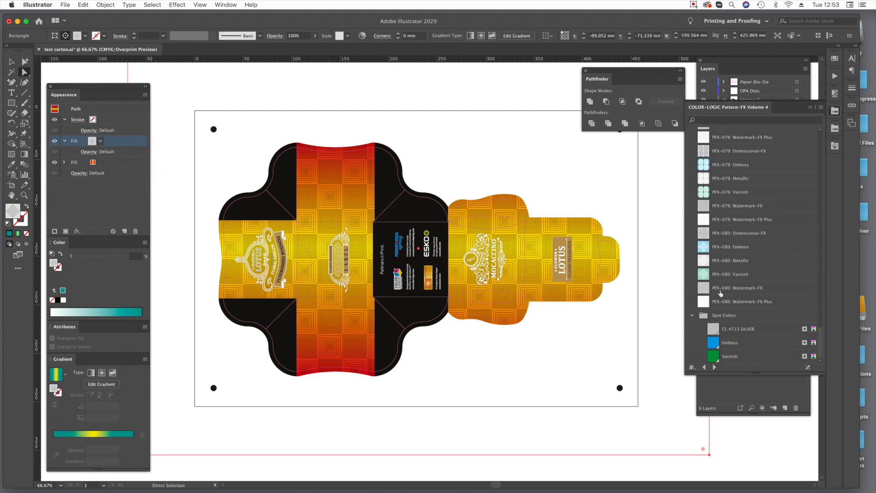
scroll(734, 231, up, 3)
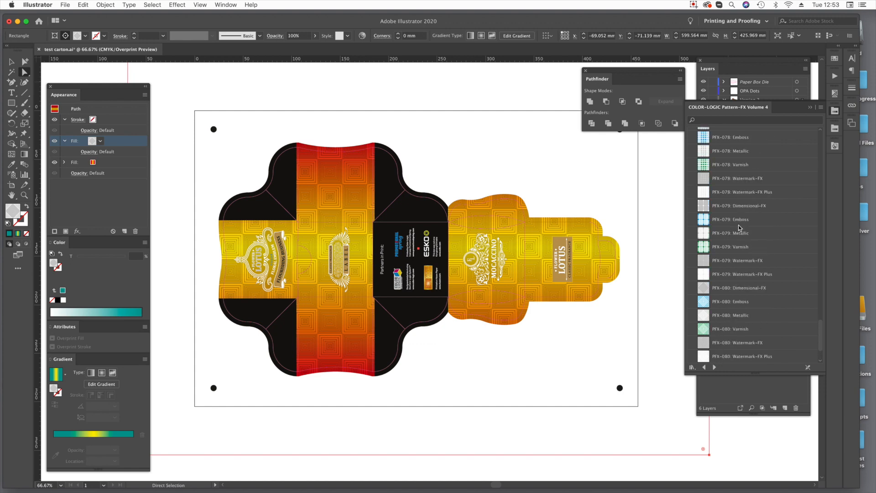
scroll(740, 227, up, 3)
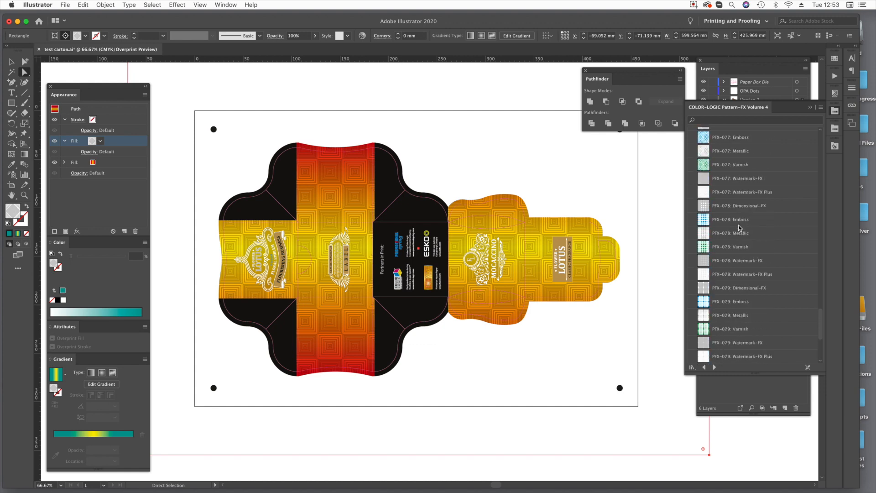
scroll(745, 188, up, 2)
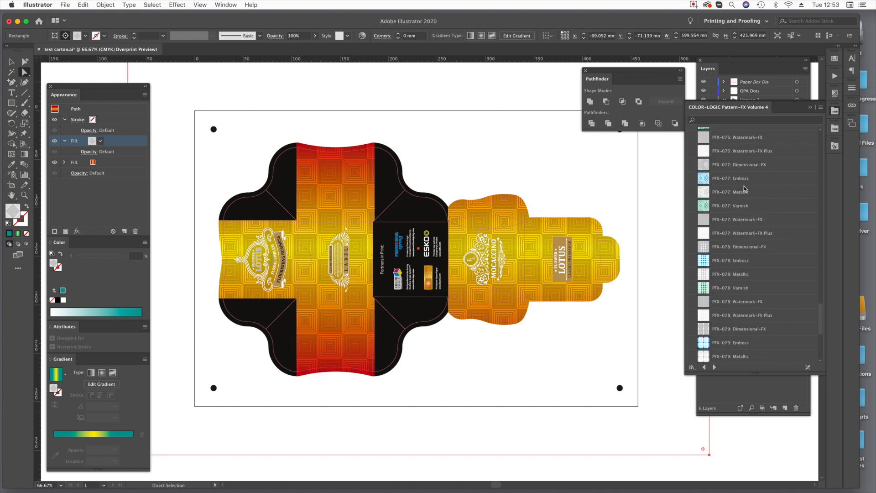
click(751, 166)
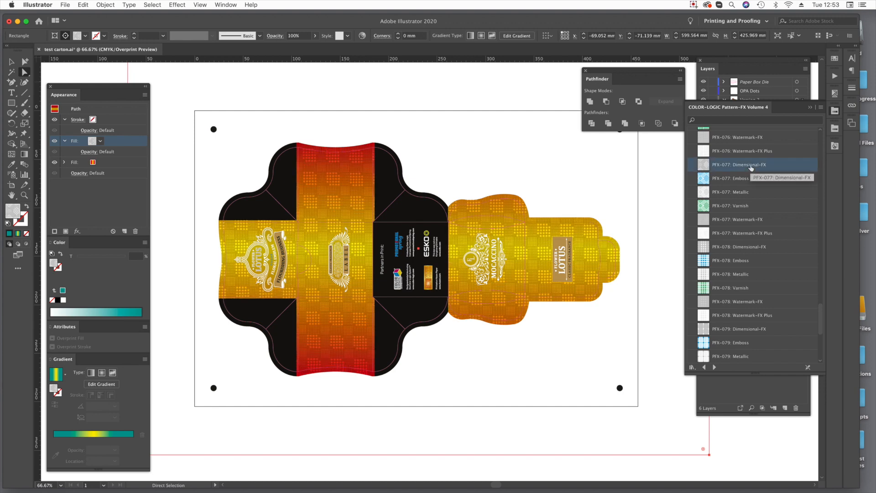
Scale only the pattern of the Version 3 background uniformly to 200%.
click(24, 124)
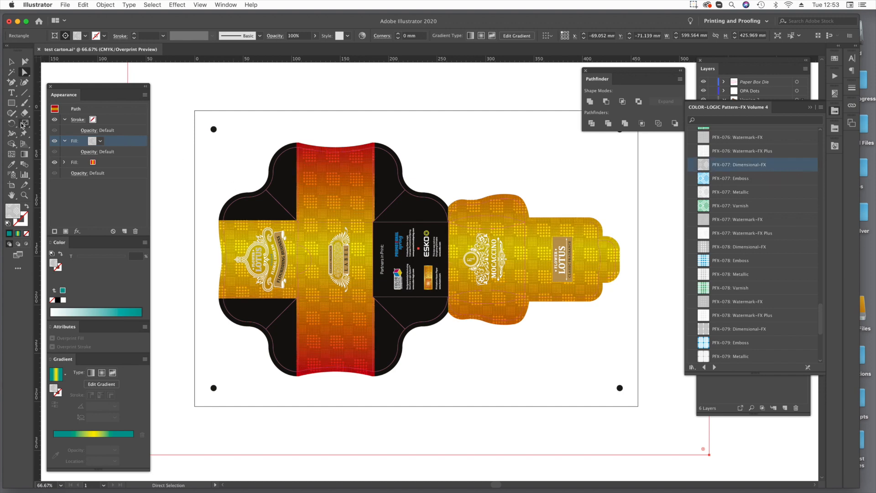
alt+click(189, 214)
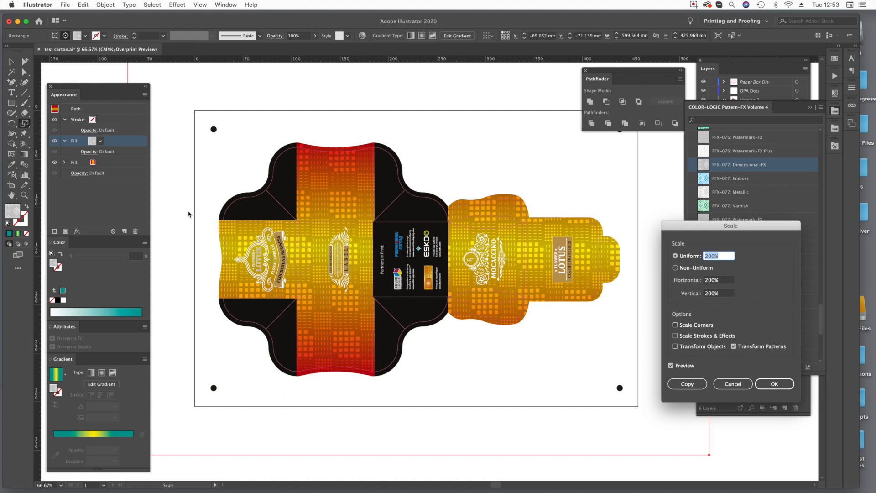
key(Return)
Try PFX-075: Dimensional-FX on the Version 3 background, then replace it with PFX-070: Dimensional-FX.
scroll(775, 187, up, 2)
scroll(774, 187, up, 5)
scroll(744, 154, up, 2)
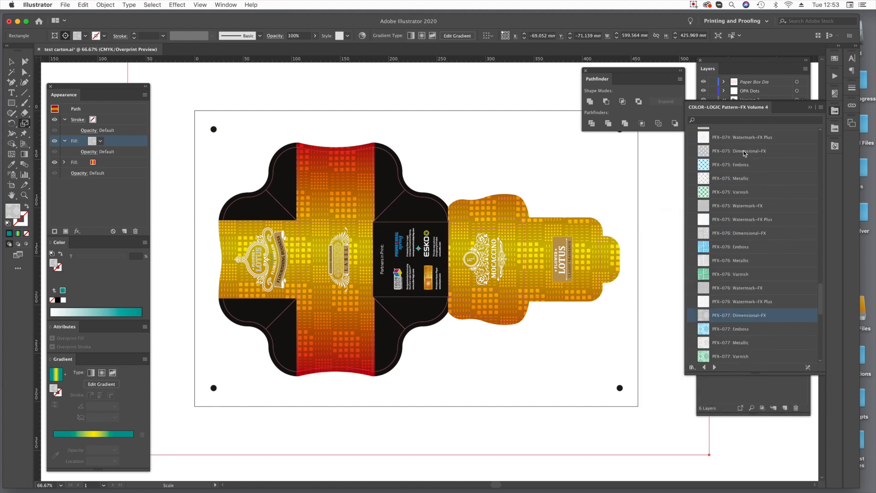
click(743, 152)
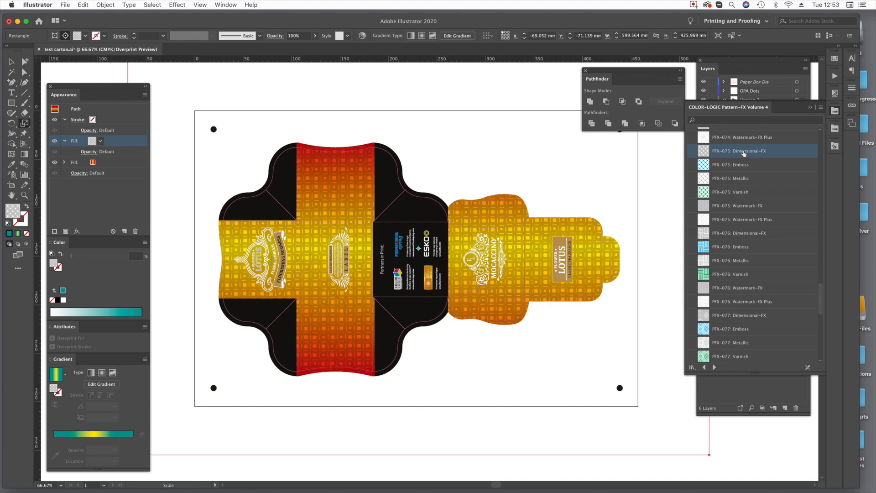
scroll(744, 153, up, 10)
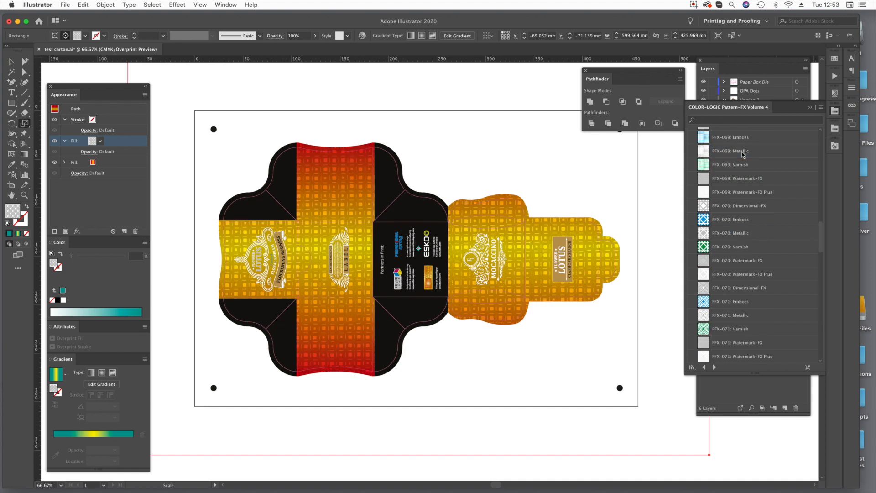
click(741, 208)
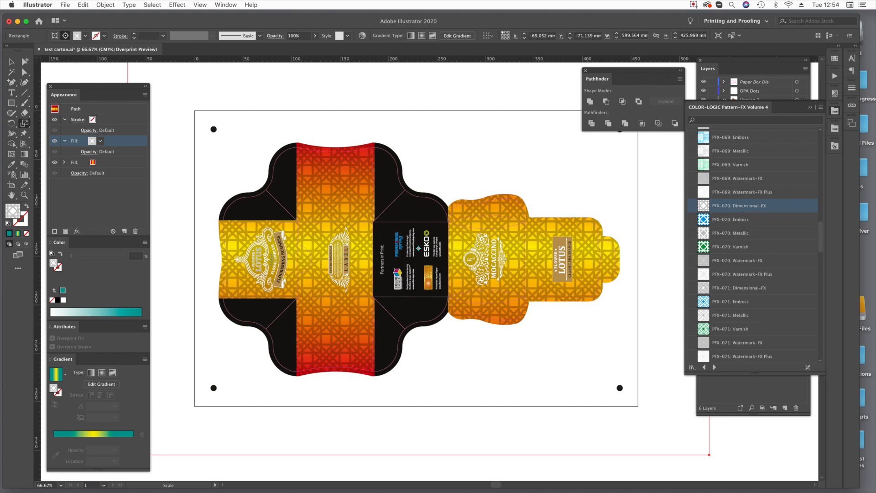
Change the middle color stop of the Version 3 background's gradient fill to CL170-S and deselect the artwork.
click(122, 163)
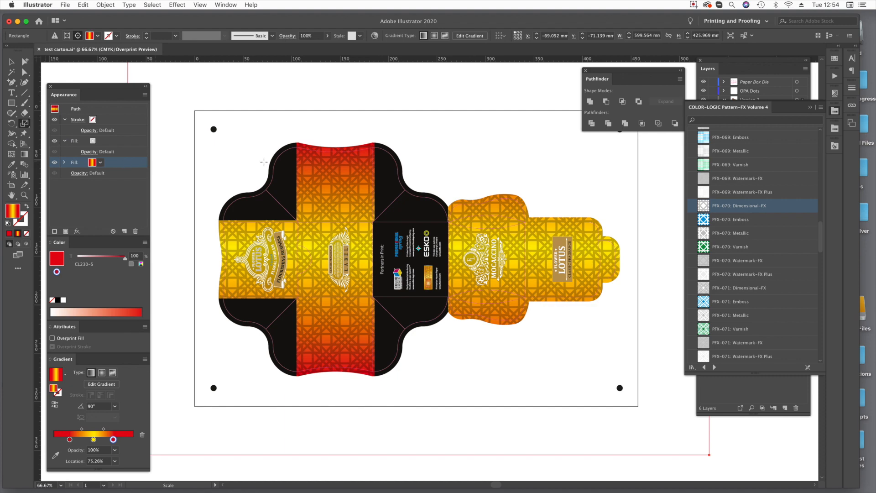
click(808, 108)
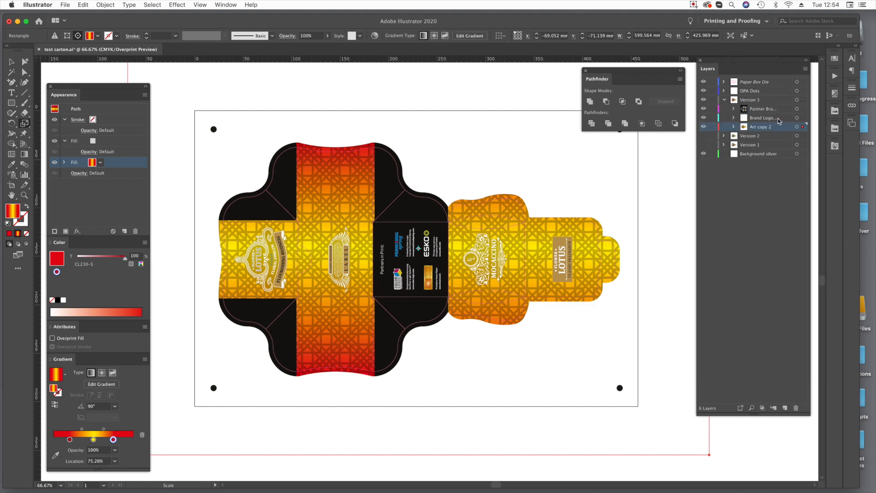
click(835, 128)
scroll(744, 228, down, 15)
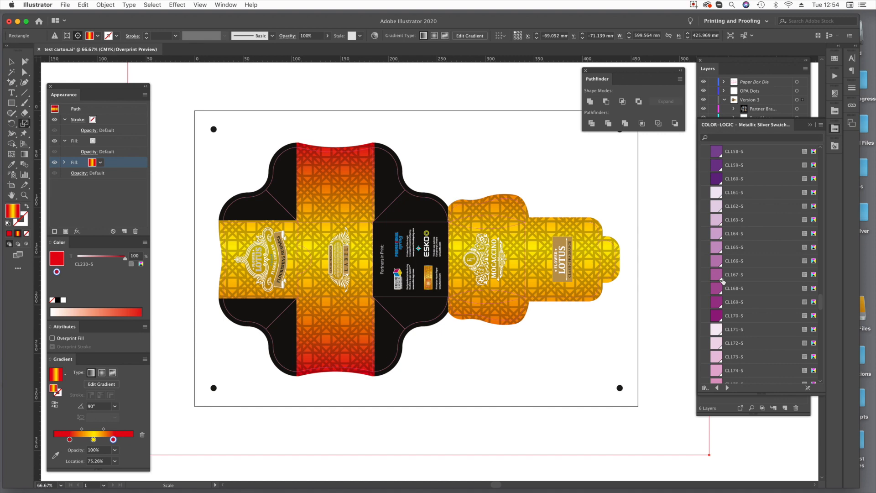
drag(718, 315, 93, 439)
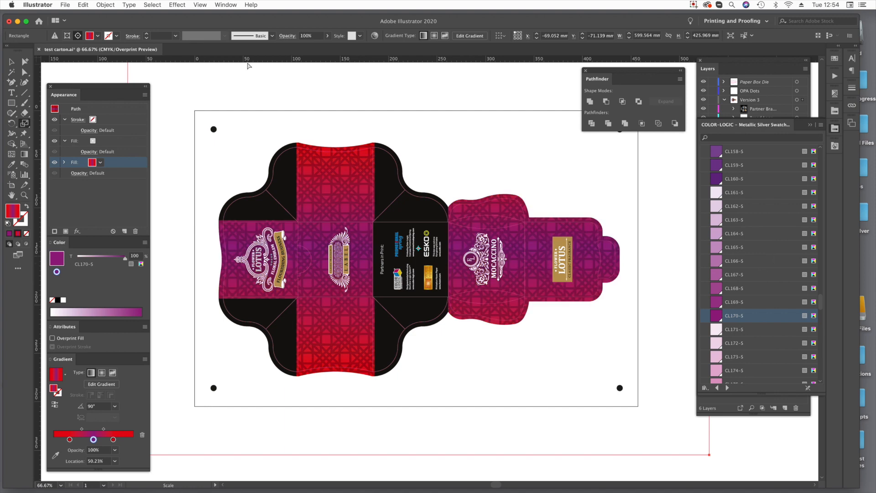
click(26, 72)
click(740, 433)
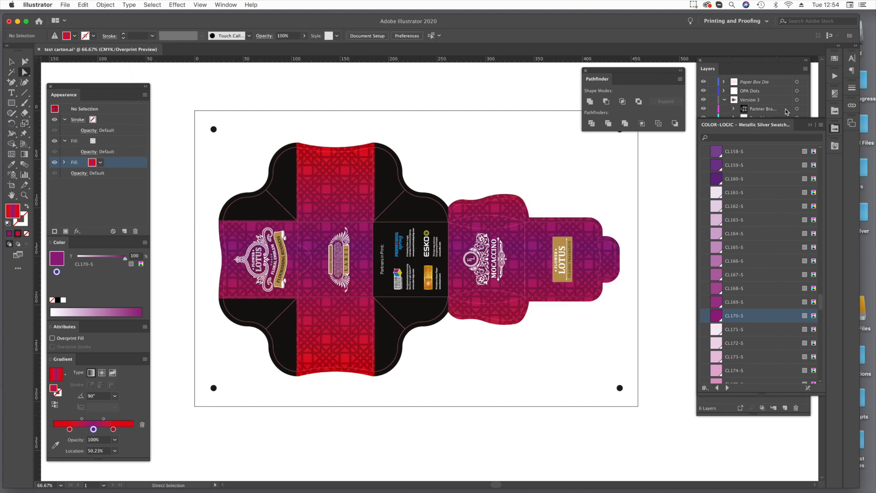
Open Separations Preview as a compact floating panel beside Pathfinder, with the swatch library closed.
click(810, 124)
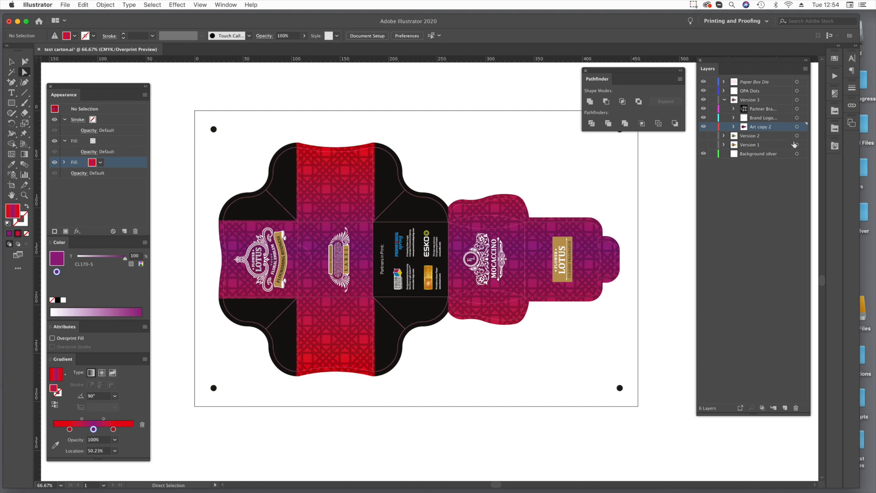
click(835, 93)
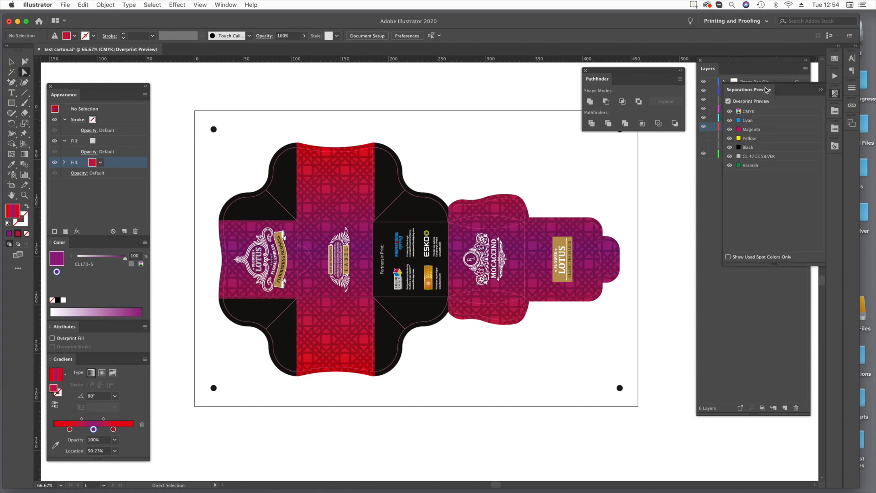
drag(767, 90, 519, 78)
drag(529, 252, 530, 172)
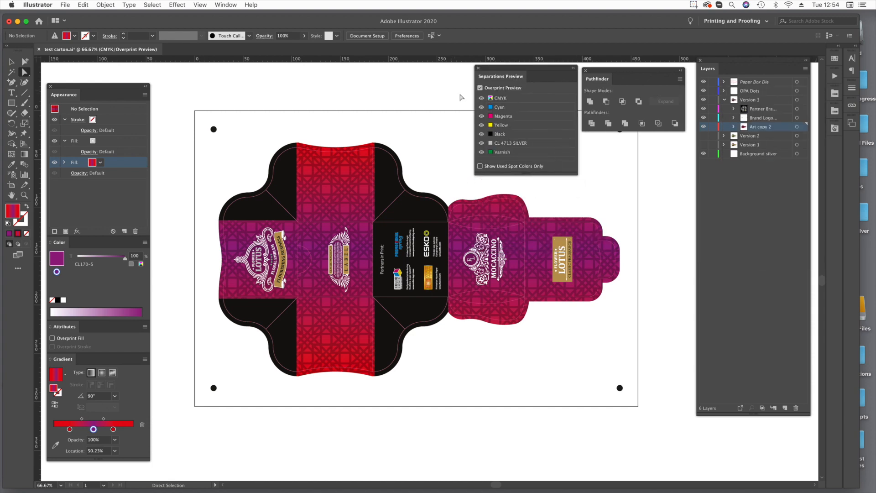
Select the Version 3 background and hide the CMYK separations to examine its pattern on the silver plate.
click(335, 172)
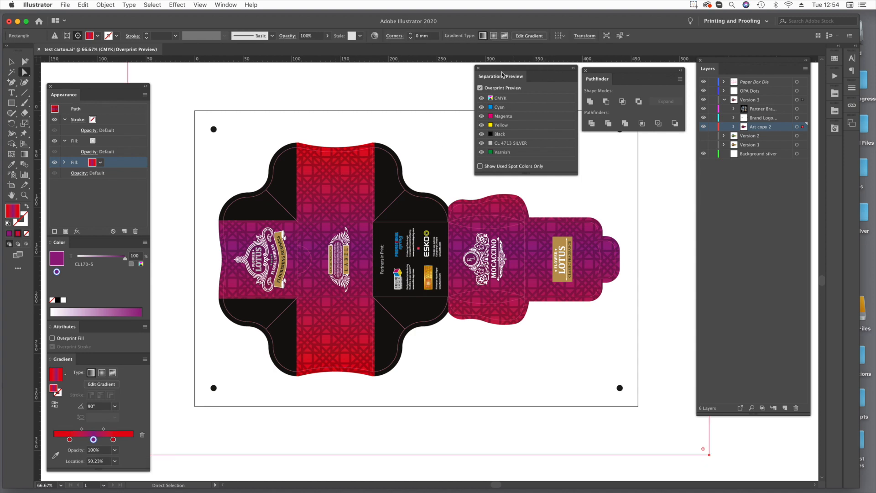
click(481, 99)
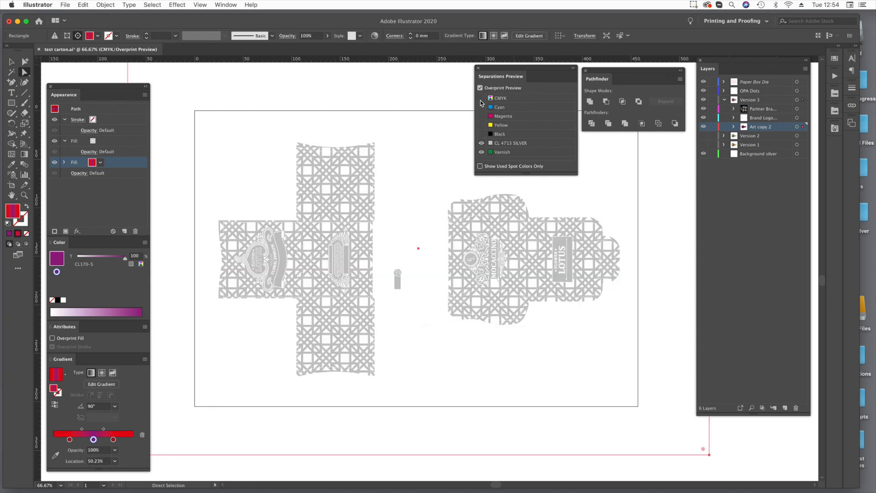
key(super+space)
drag(212, 145, 527, 352)
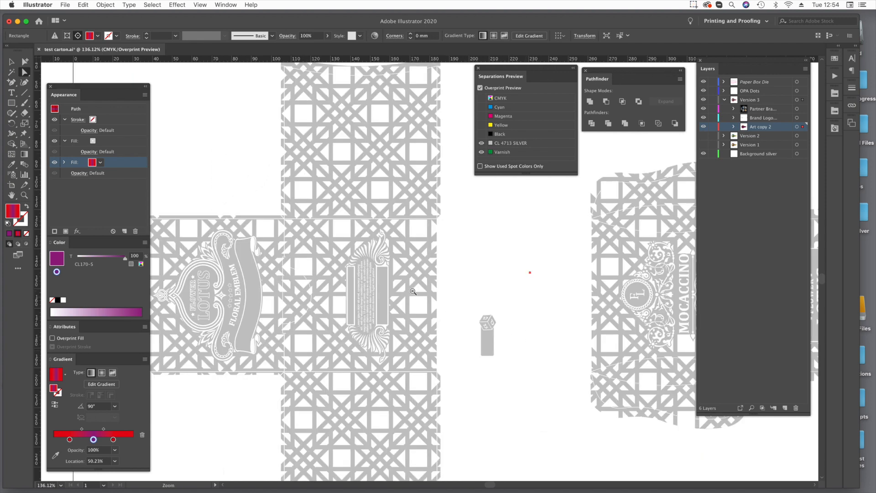
key(super+minus)
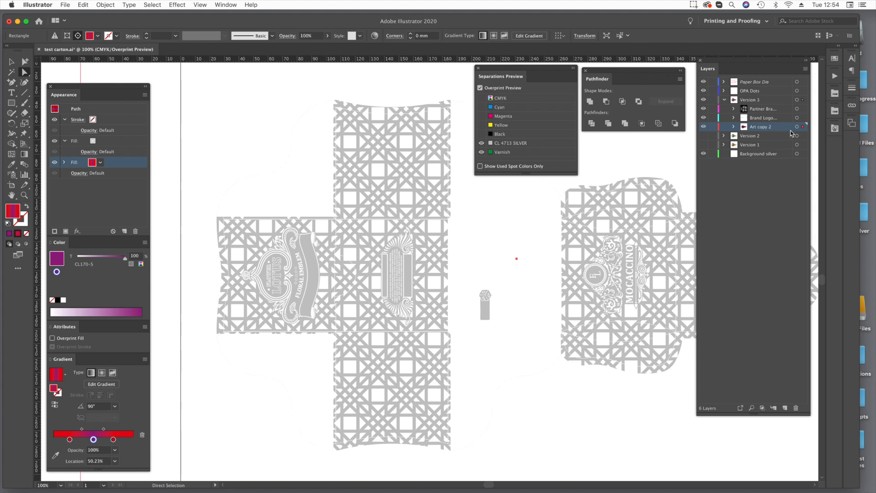
Filter the COLOR-LOGIC Pattern-FX Volume 4 library by "dim" and enlarge the list to show all Dimensional-FX patterns.
click(835, 93)
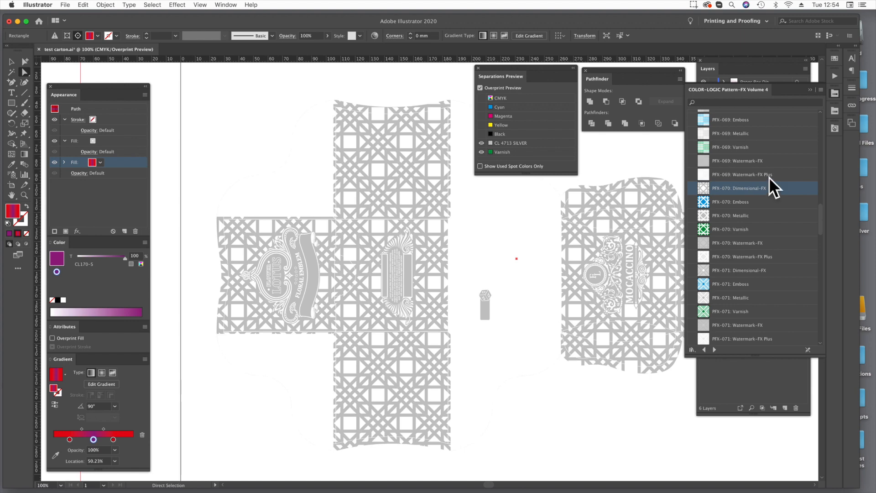
click(720, 101)
text(dim)
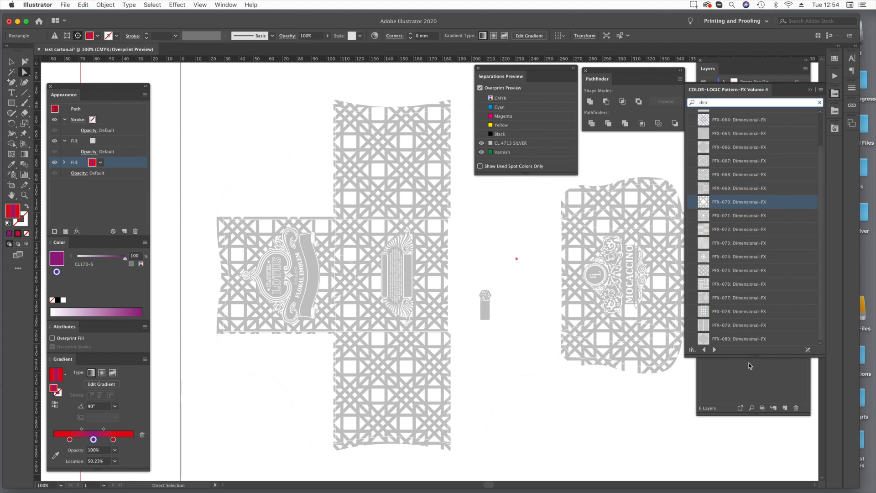
drag(755, 355, 758, 444)
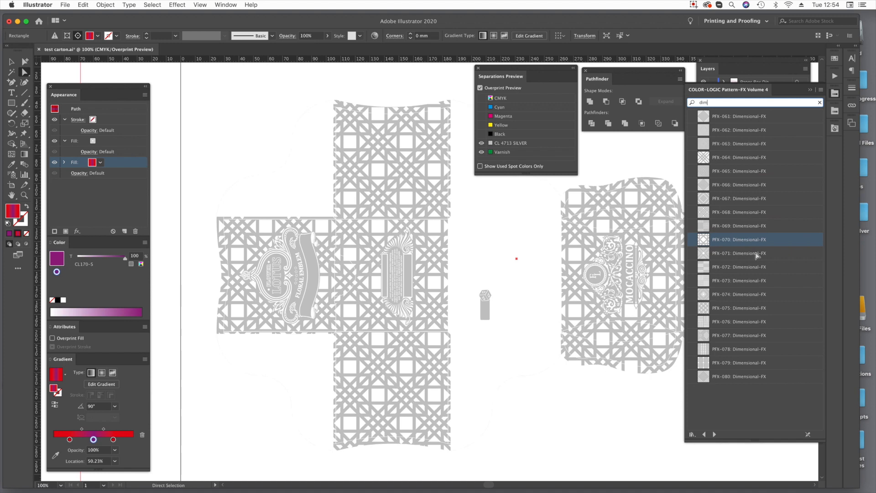
Try patterns PFX-061 to PFX-064 on the background's pattern fill, settle on PFX-065: Dimensional-FX, and show the CMYK separations again.
click(709, 120)
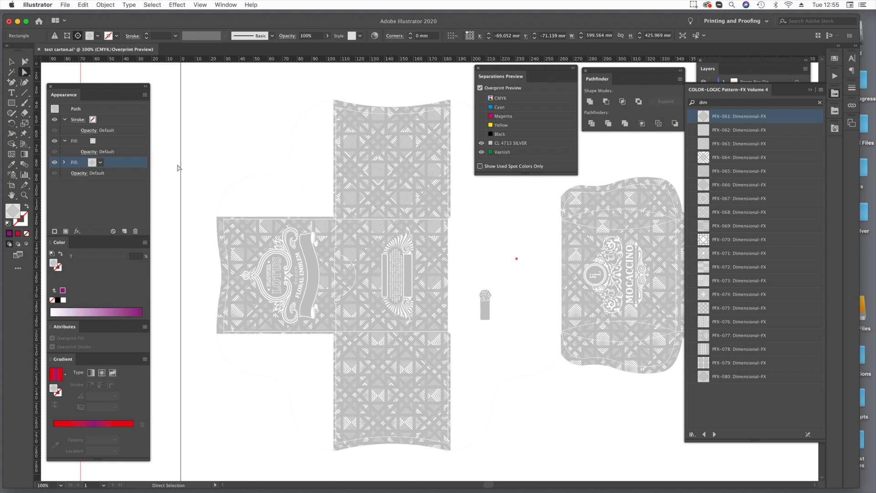
click(97, 162)
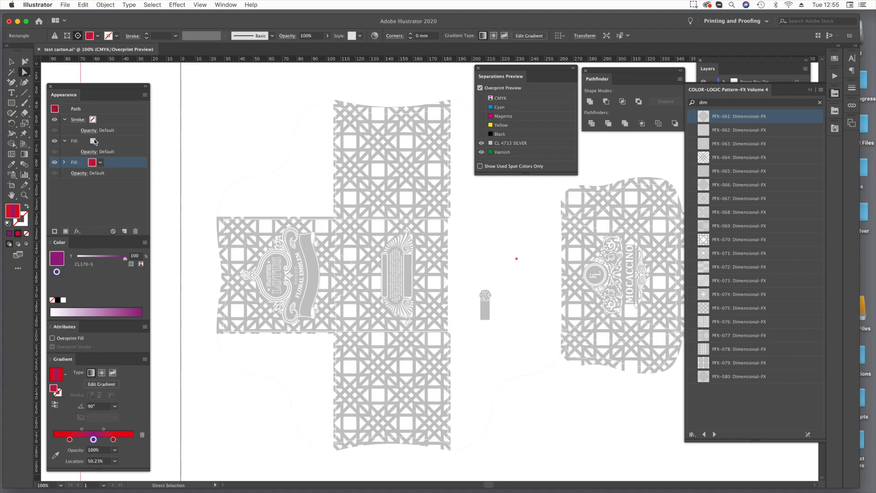
click(96, 141)
click(704, 119)
click(703, 134)
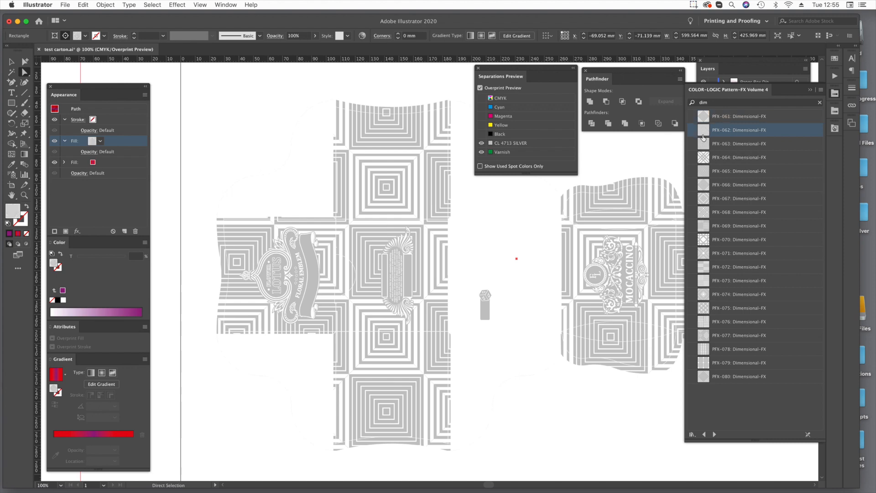
click(707, 147)
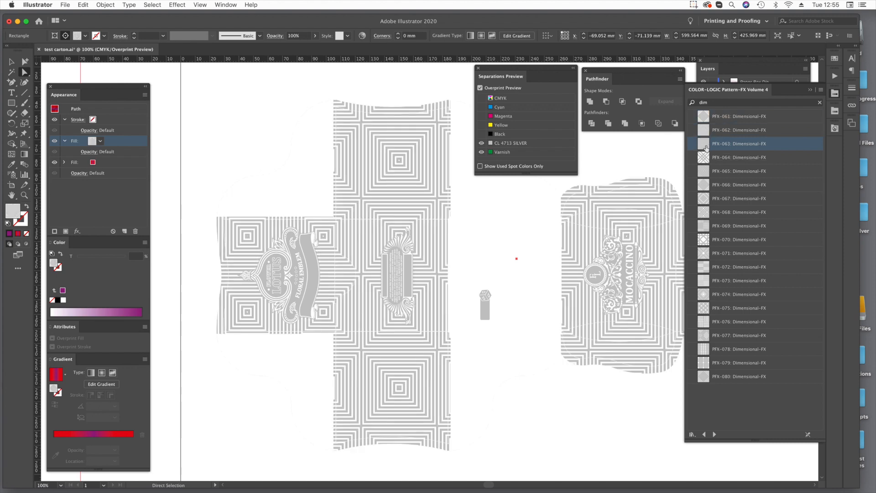
click(706, 159)
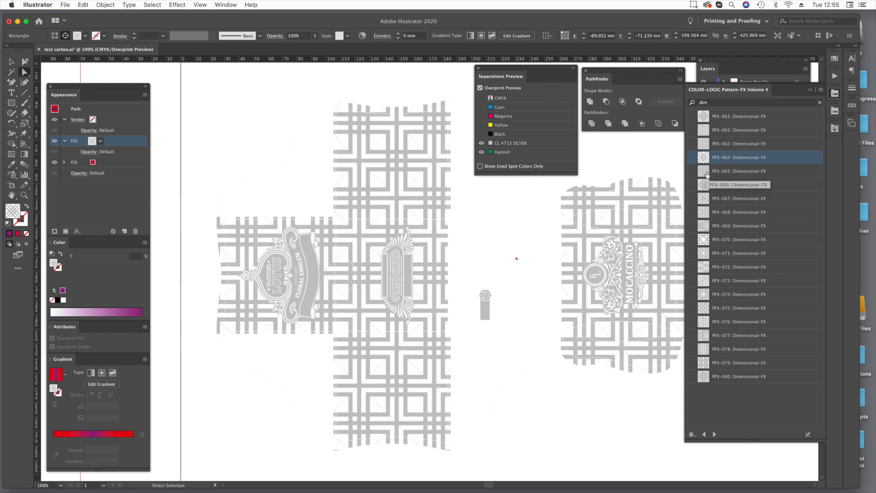
click(706, 172)
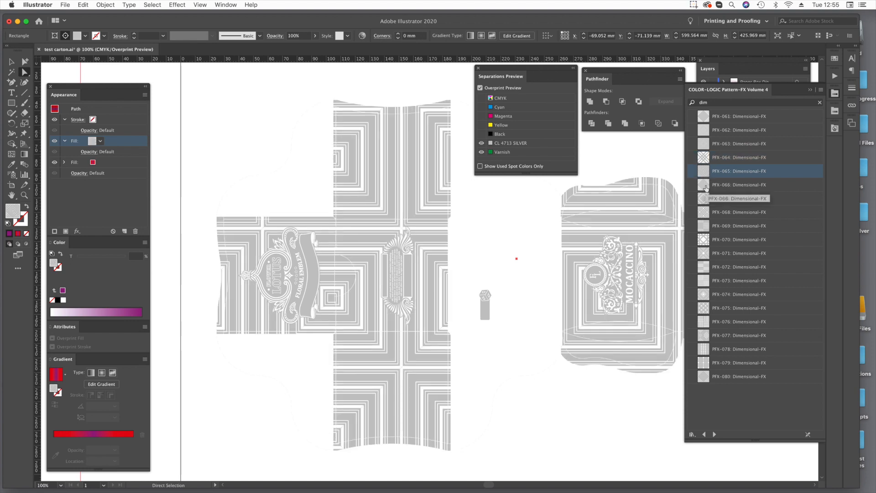
click(481, 98)
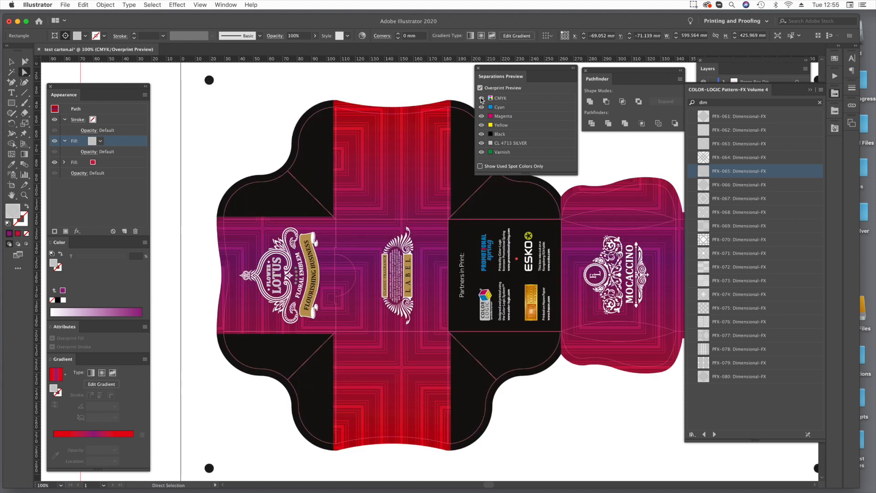
Clear the view of the carton by closing the pattern library, shortening Layers, docking Pathfinder and moving Separations Preview aside.
click(810, 90)
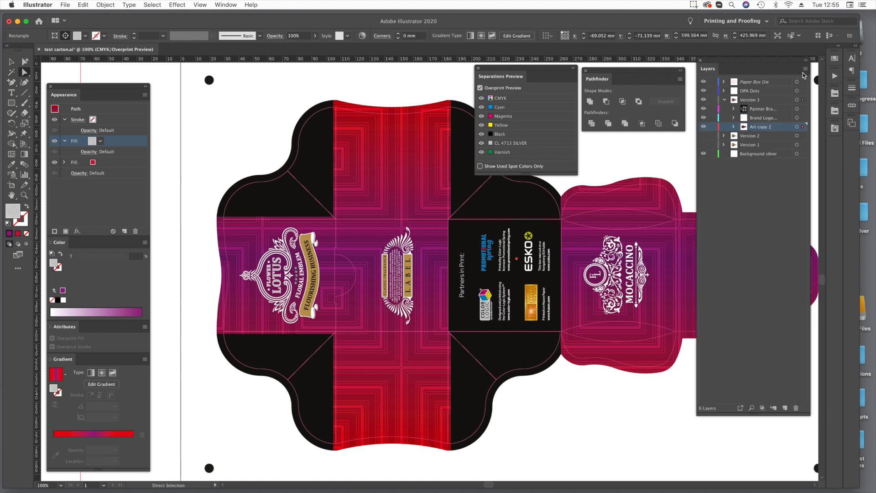
drag(755, 416, 764, 175)
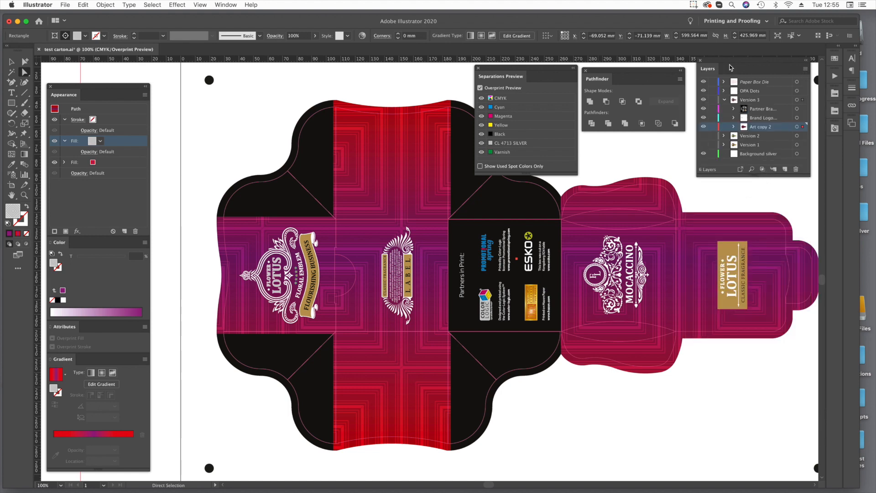
drag(731, 64, 734, 76)
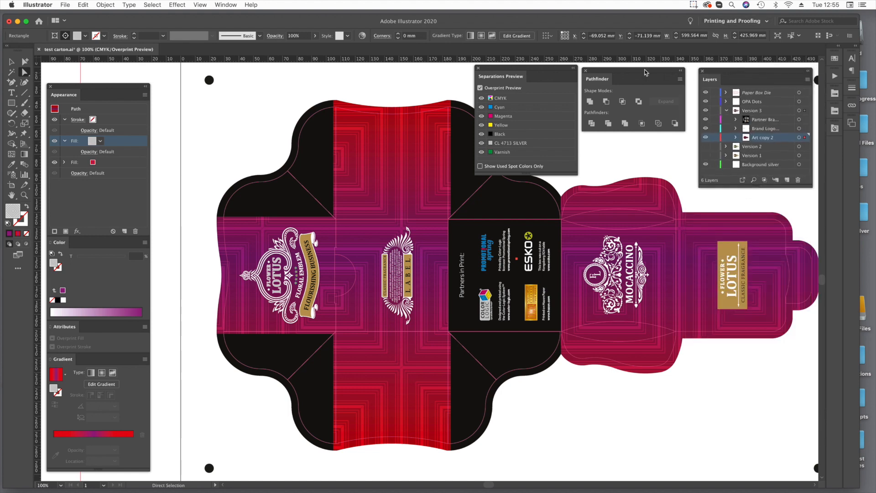
drag(645, 72, 854, 142)
drag(781, 54, 851, 143)
drag(553, 68, 655, 64)
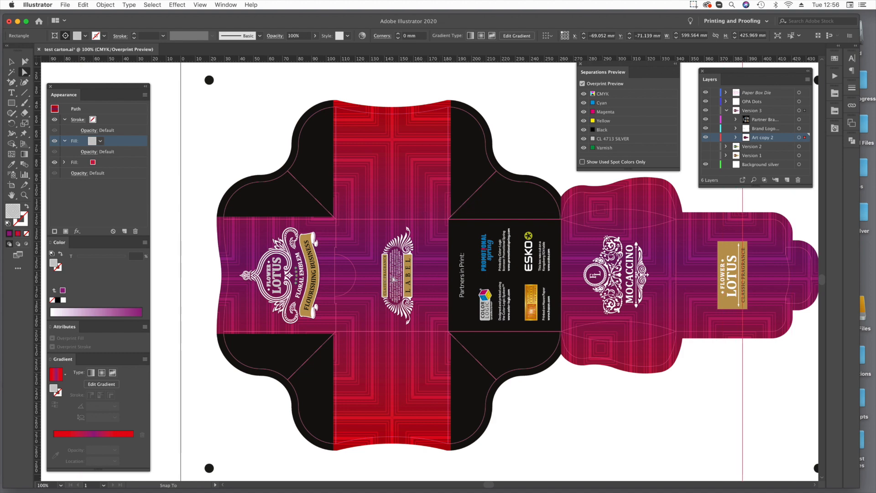
Shift only the background's pattern to center its concentric squares on the carton's middle column, and select the artwork's clip group.
drag(393, 277, 392, 277)
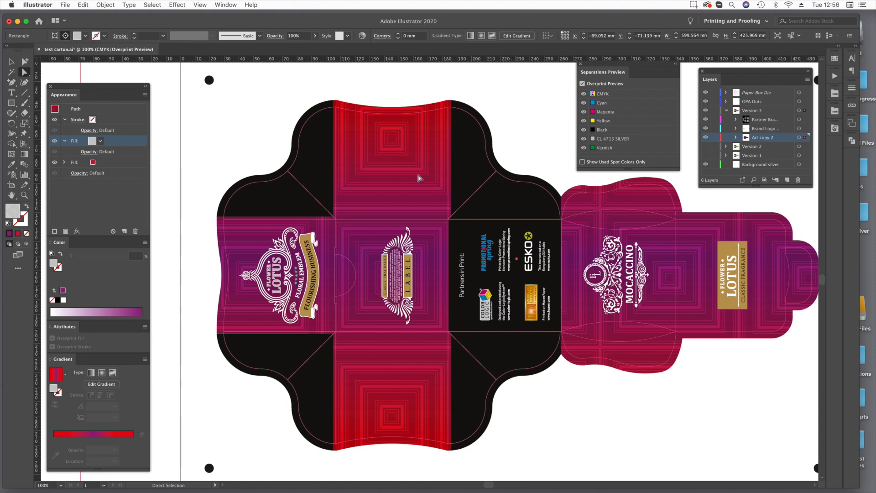
click(11, 62)
click(371, 160)
key(Return)
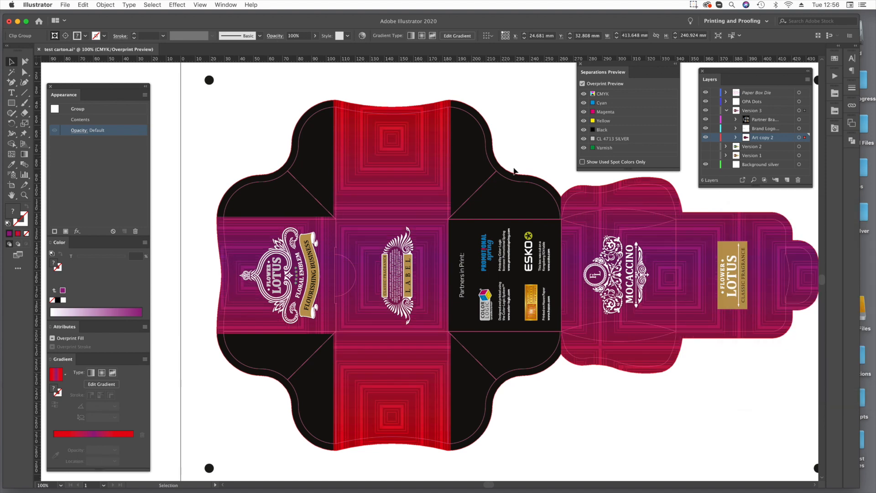
key(super+space)
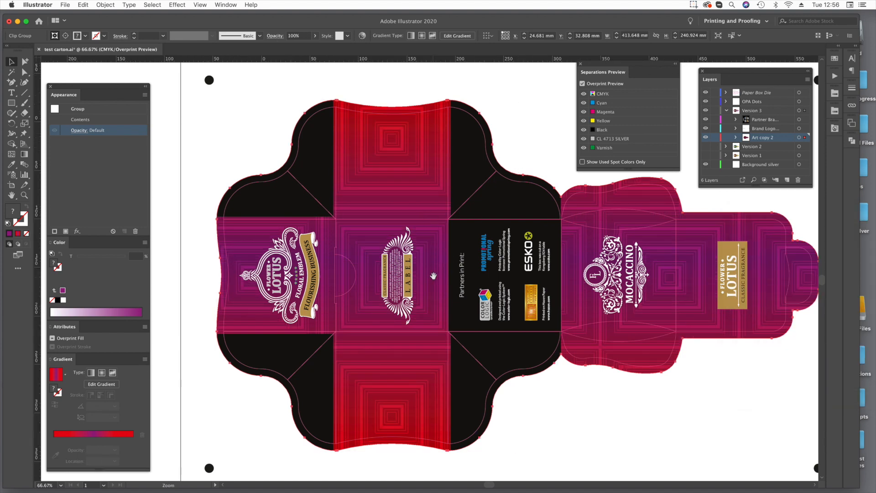
alt+super+click(433, 279)
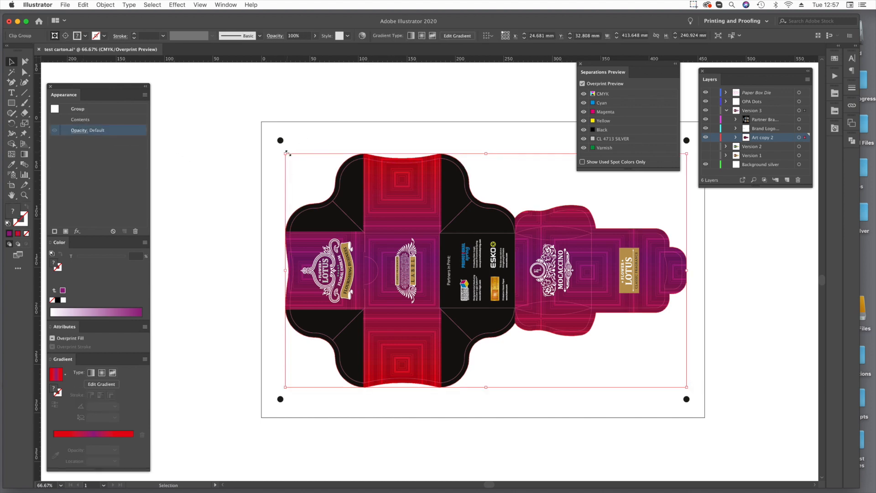
Lower the top edge of the patterned background rectangle to the top edge of the carton's middle panel.
click(24, 73)
click(205, 108)
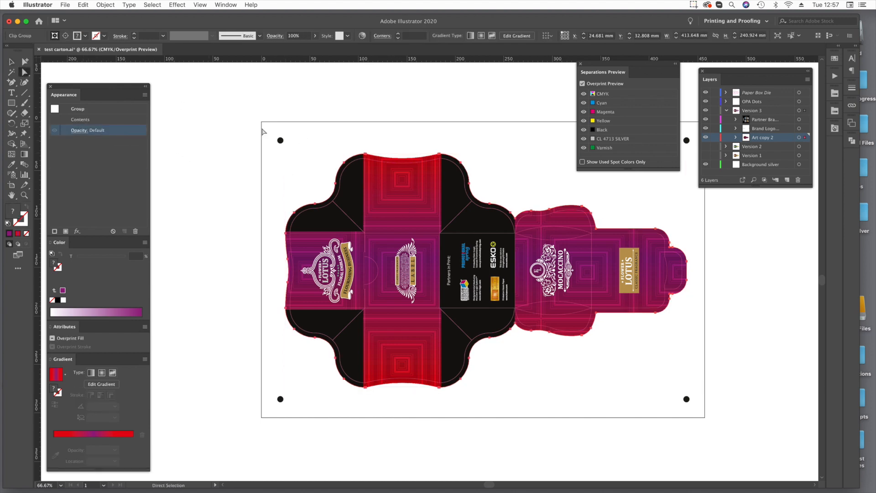
click(382, 178)
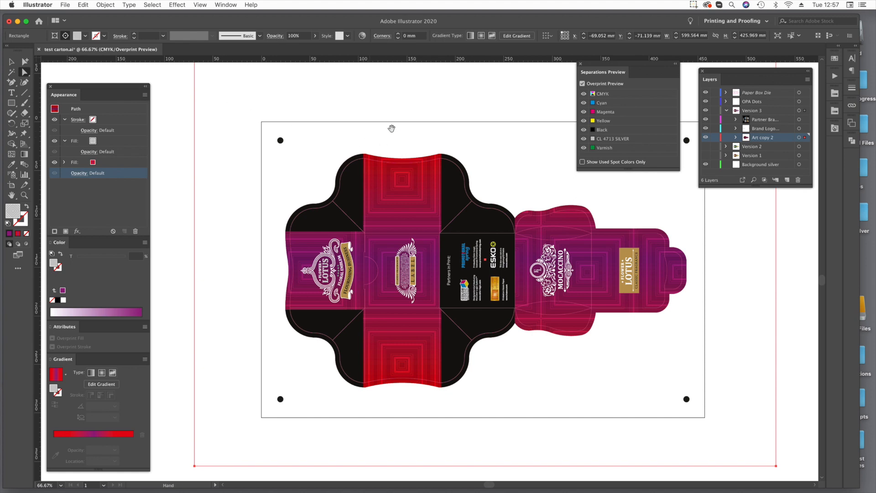
super+click(370, 139)
click(140, 141)
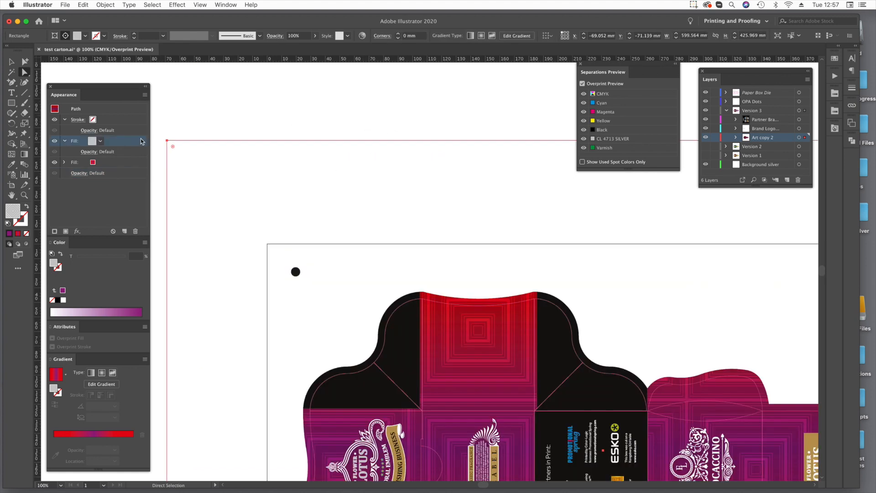
click(167, 141)
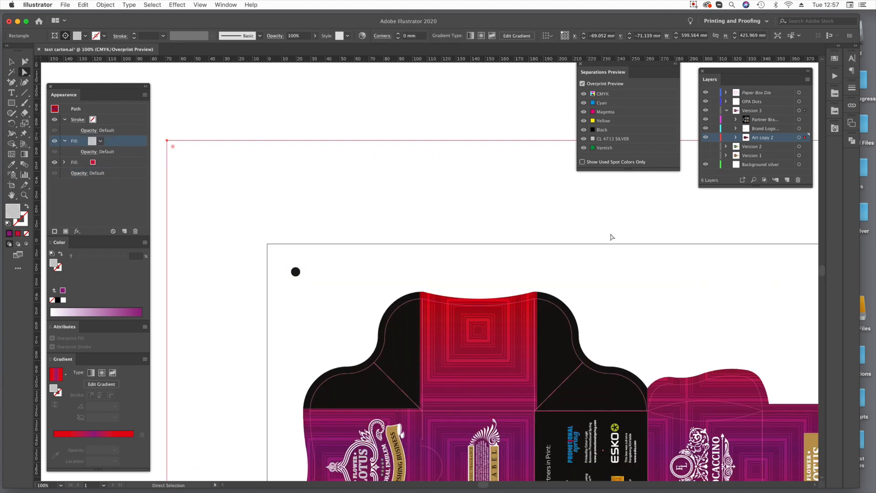
super+click(542, 251)
alt+super+click(460, 280)
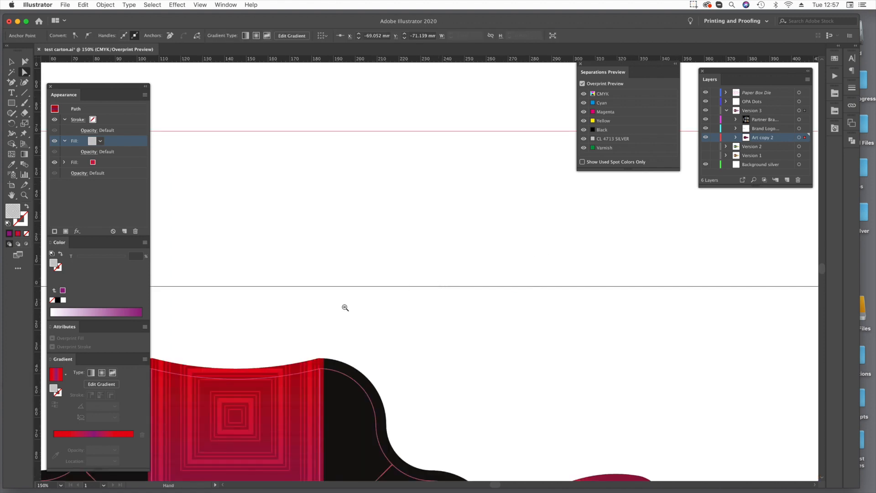
alt+super+click(359, 297)
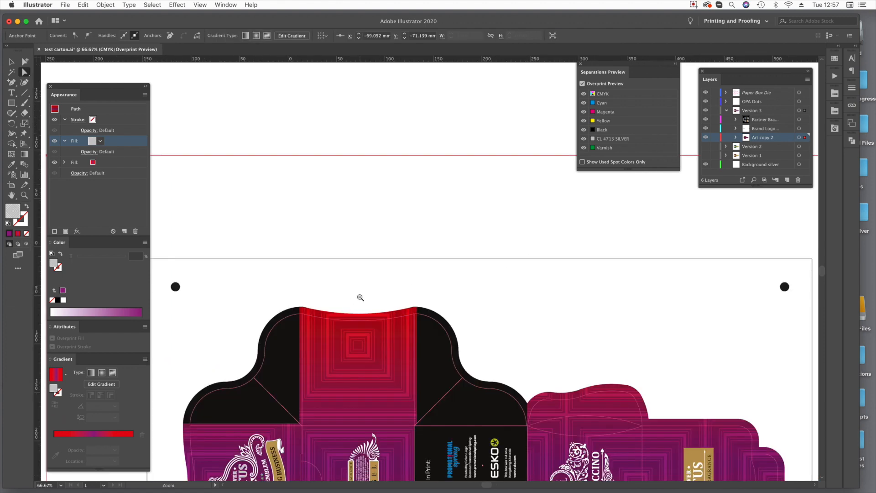
alt+super+click(515, 273)
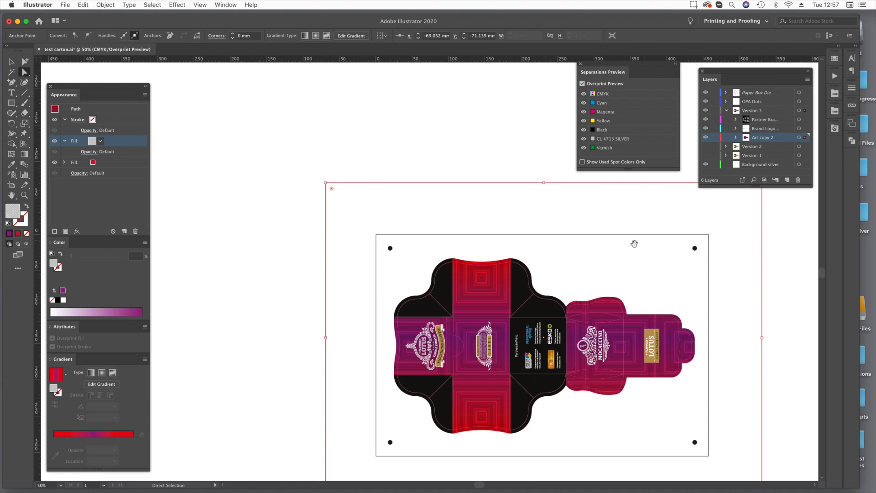
drag(631, 245, 569, 244)
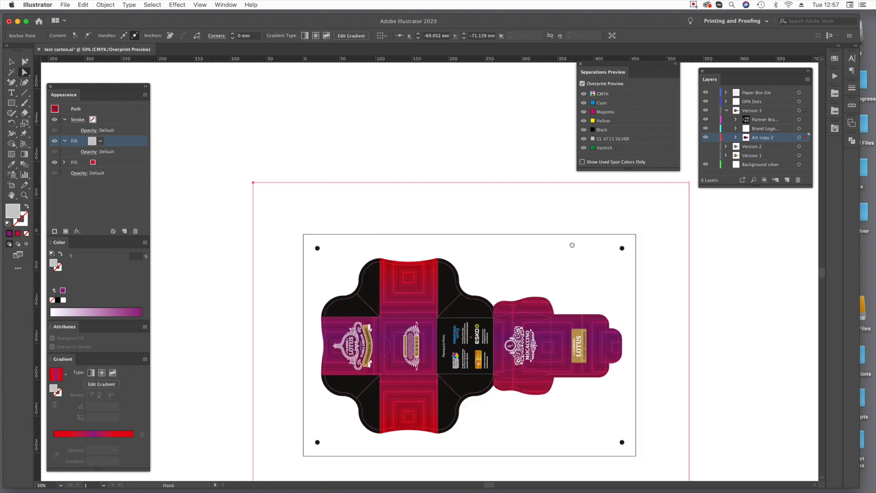
click(689, 182)
drag(254, 182, 261, 316)
drag(460, 353, 445, 225)
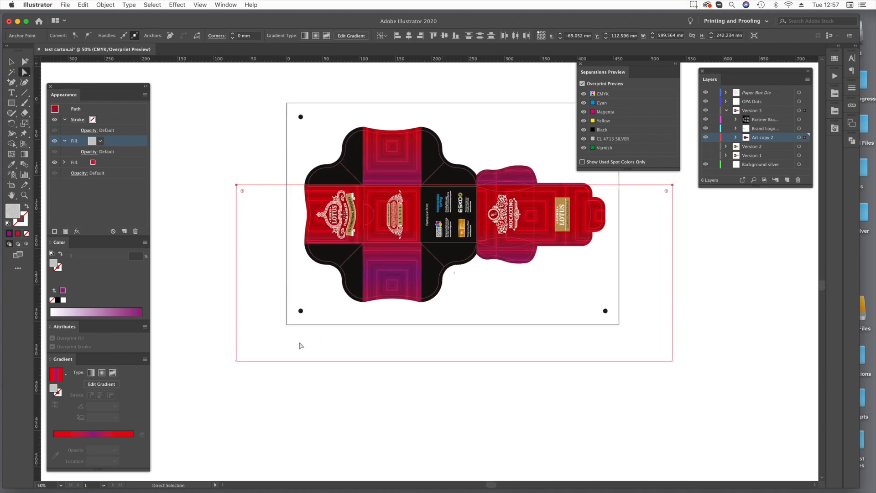
Raise the patterned rectangle's bottom edge to the middle panel's lower edge, leaving it about 78 mm tall.
click(237, 361)
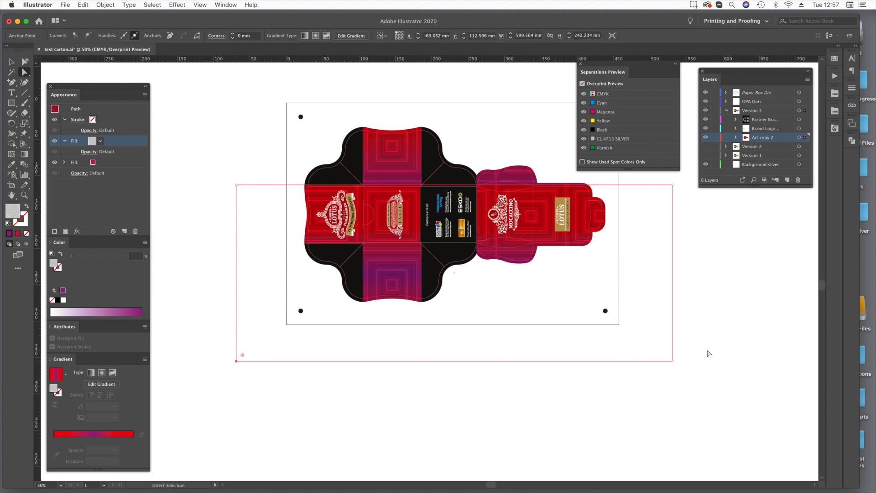
shift+click(673, 361)
drag(673, 361, 656, 245)
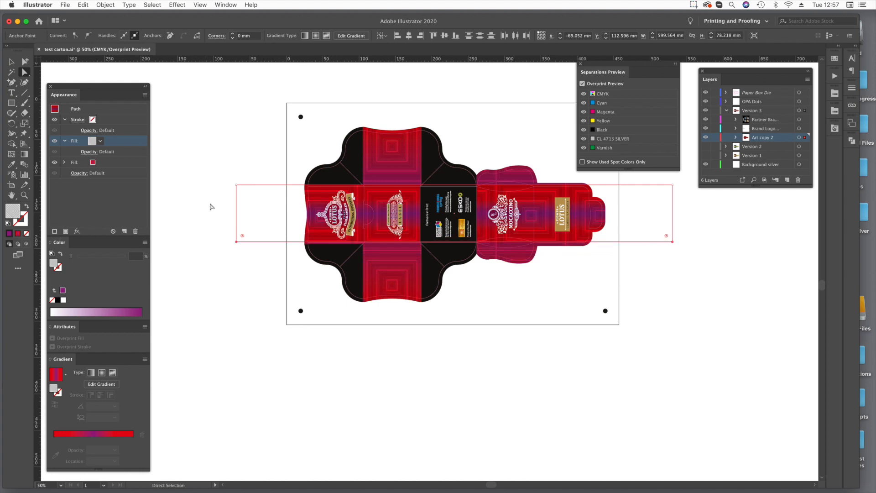
Pull both side edges of the patterned rectangle in to the middle panel's sides, leaving it about 79 mm wide.
click(237, 186)
shift+click(236, 242)
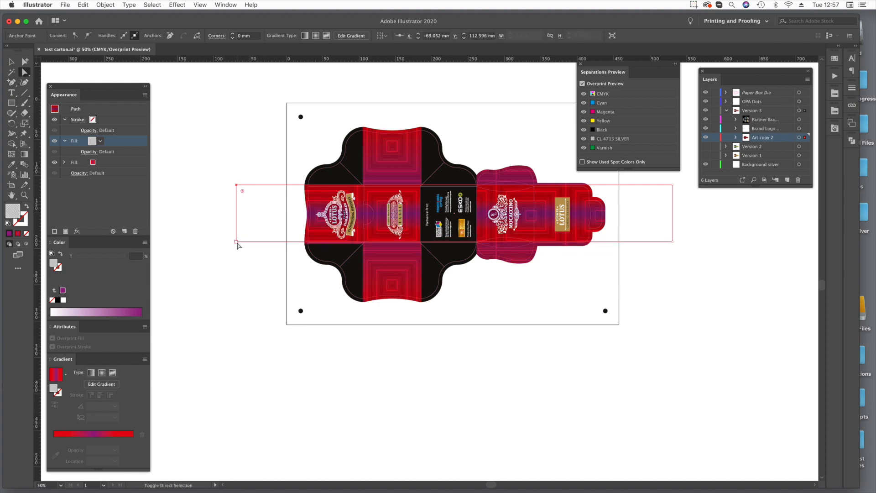
drag(236, 242, 364, 245)
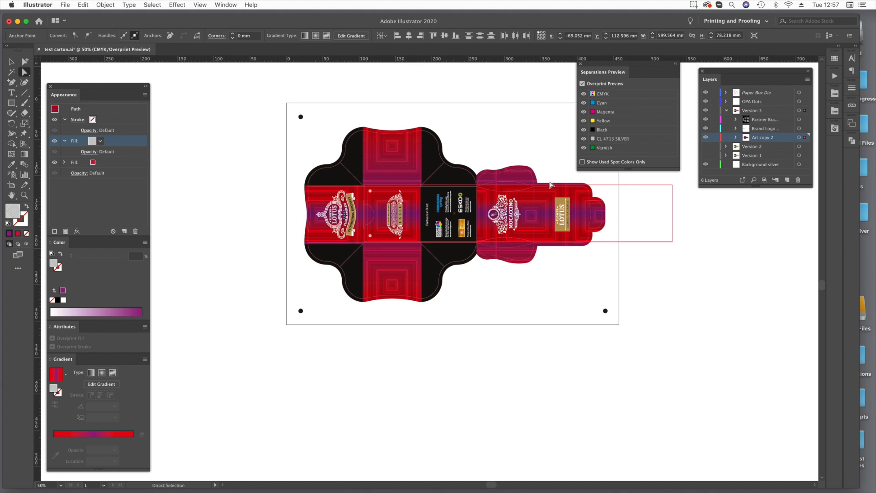
click(672, 185)
shift+click(672, 242)
drag(672, 243, 424, 248)
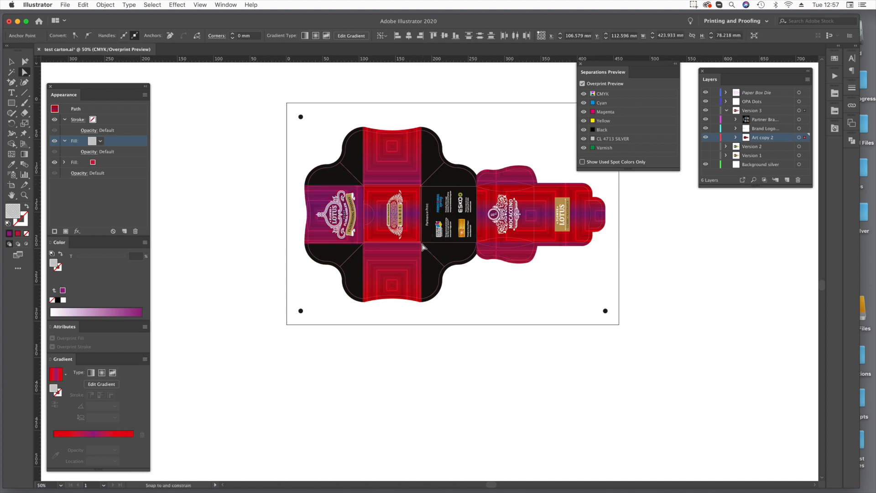
Replace the pattern fill of the full-size background rectangle with the solid CL 4713 SILVER swatch and deselect it.
key(ctrl+z)
key(ctrl+z)
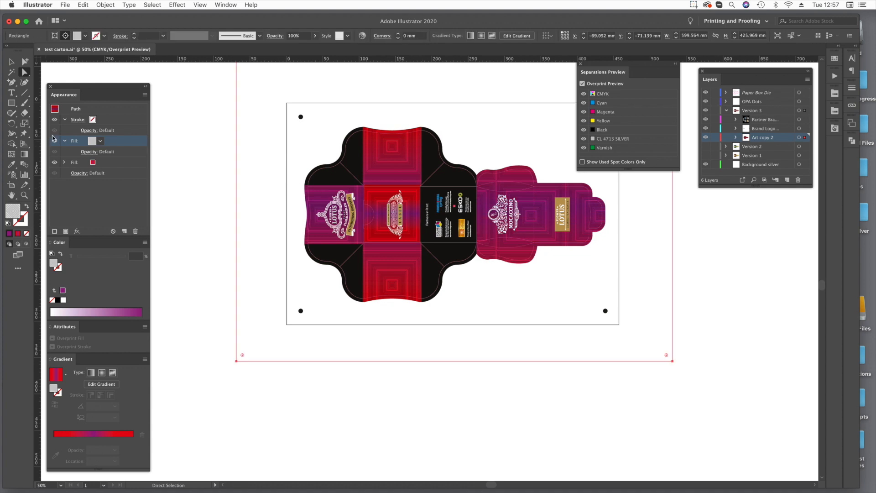
click(101, 142)
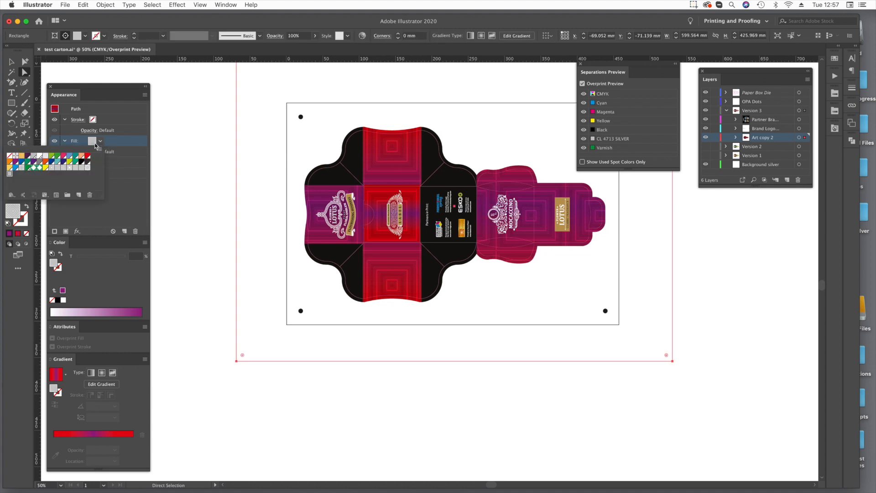
click(33, 156)
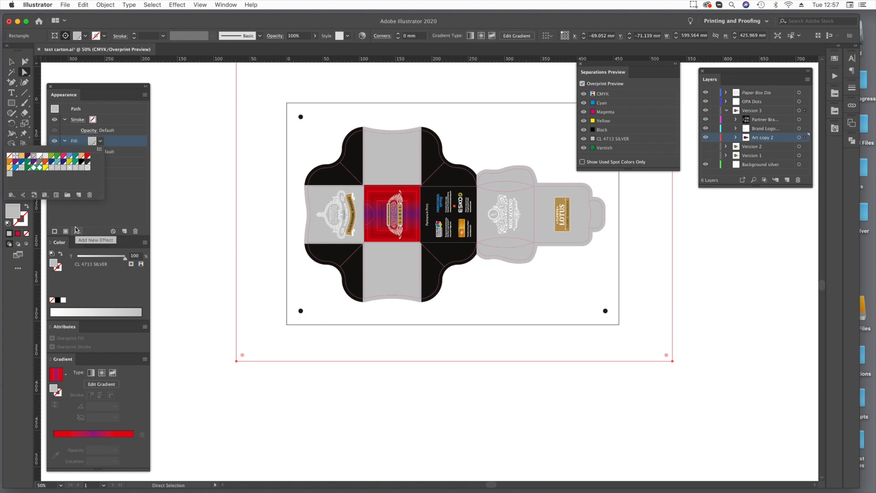
click(90, 282)
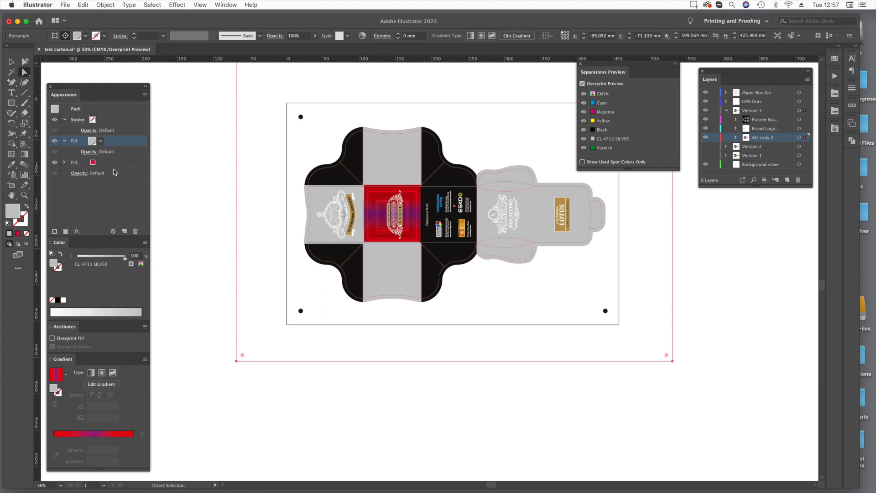
click(101, 185)
click(273, 168)
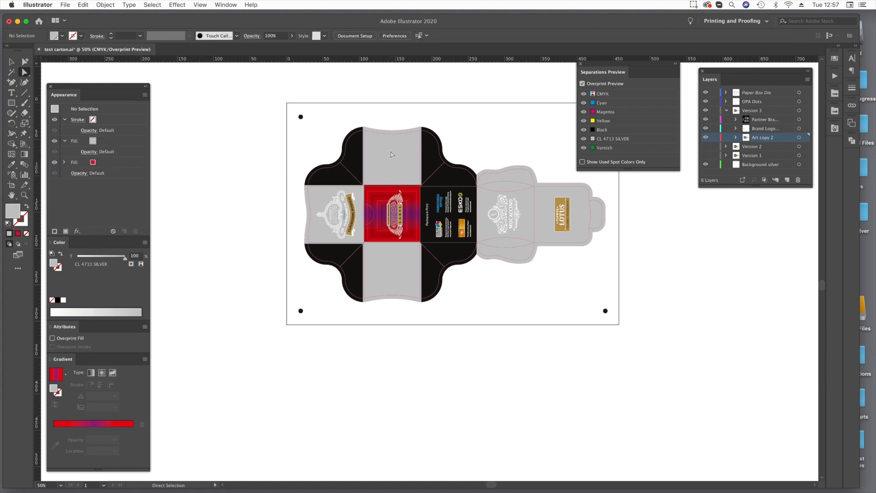
click(392, 155)
click(173, 172)
super+click(399, 165)
click(400, 164)
key(Delete)
super+click(358, 165)
key(super+z)
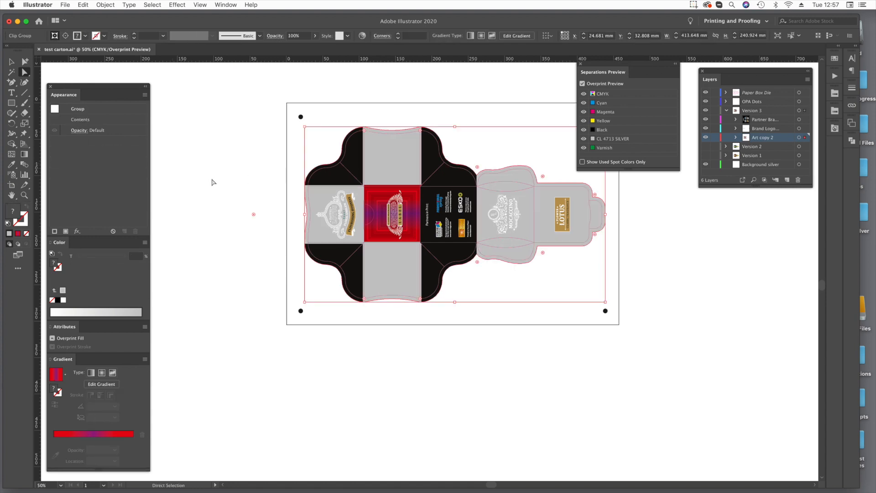
Change the gradient fill of the middle panel's patterned rectangle to the CL017-S swatch.
click(385, 356)
key(z)
drag(278, 138, 503, 308)
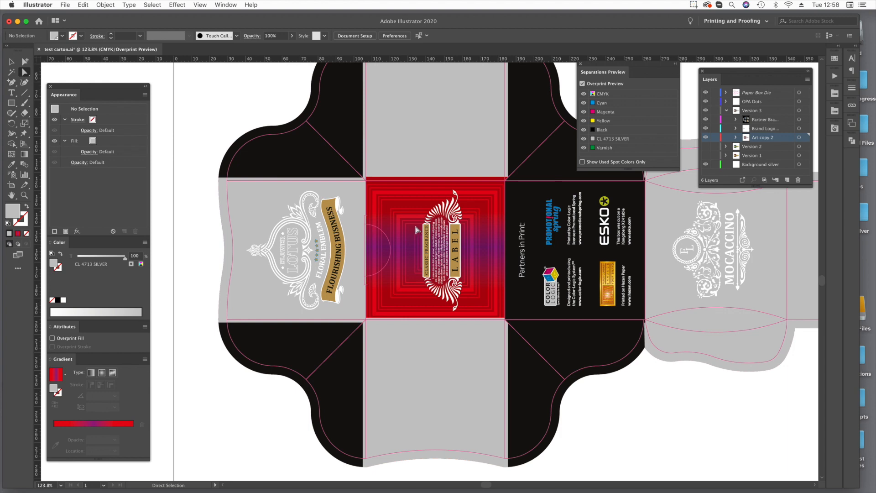
click(416, 230)
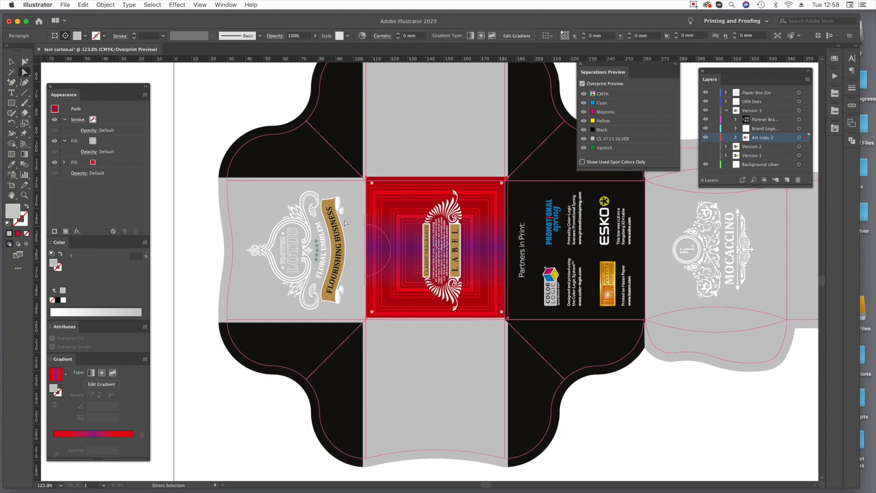
click(85, 163)
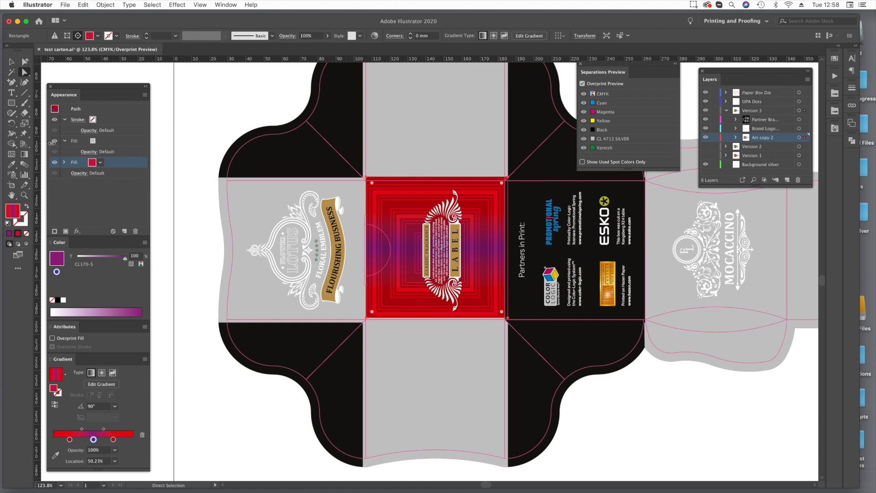
click(100, 163)
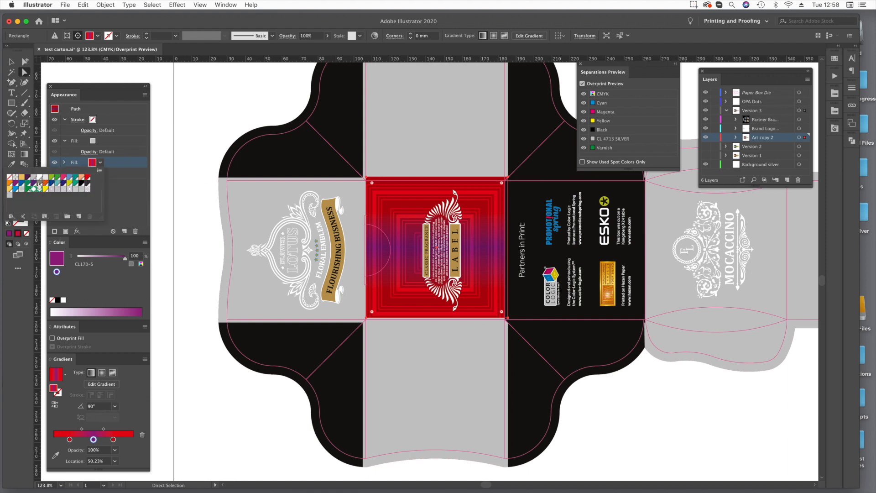
click(10, 189)
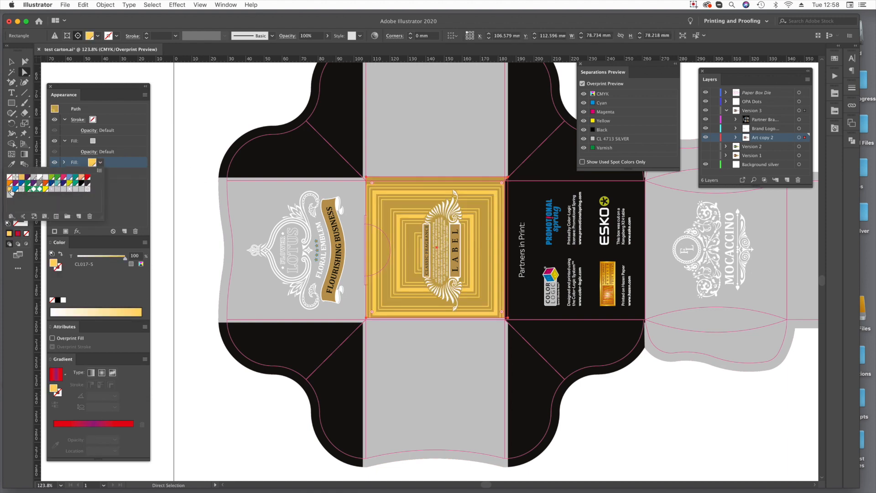
click(771, 436)
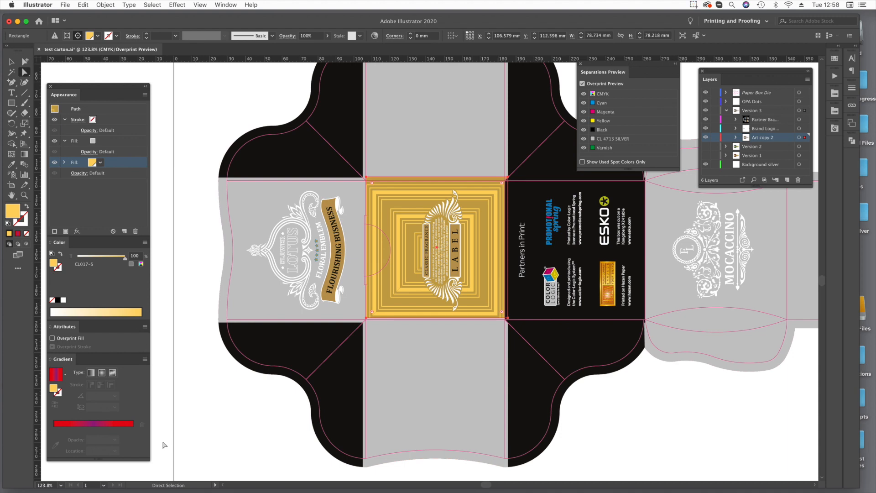
Deselect everything and hide the label emblem on the middle panel so the concentric squares are unobstructed.
key(super+shift+a)
key(super+1)
key(a)
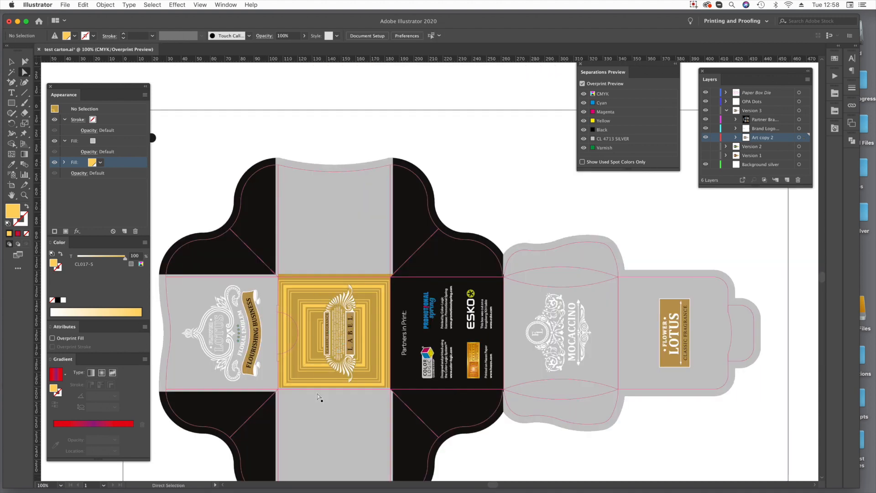
super+click(335, 326)
key(super+3)
key(space)
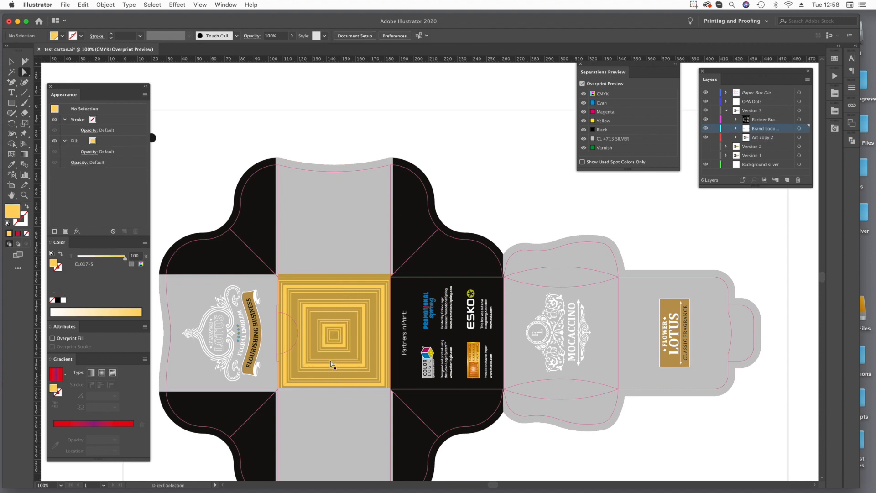
drag(332, 361, 344, 294)
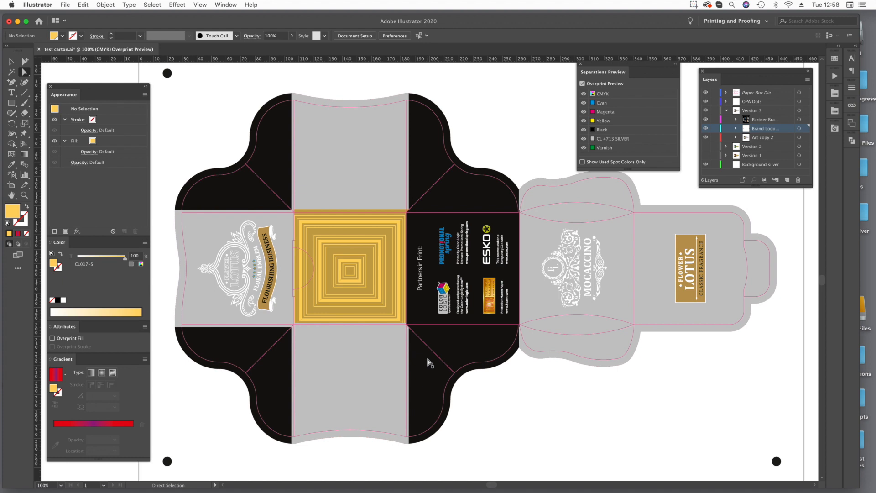
key(super+minus)
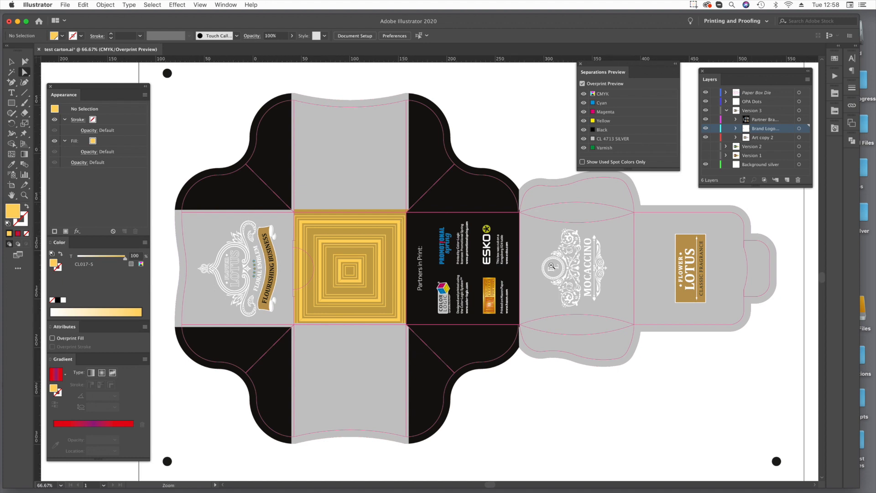